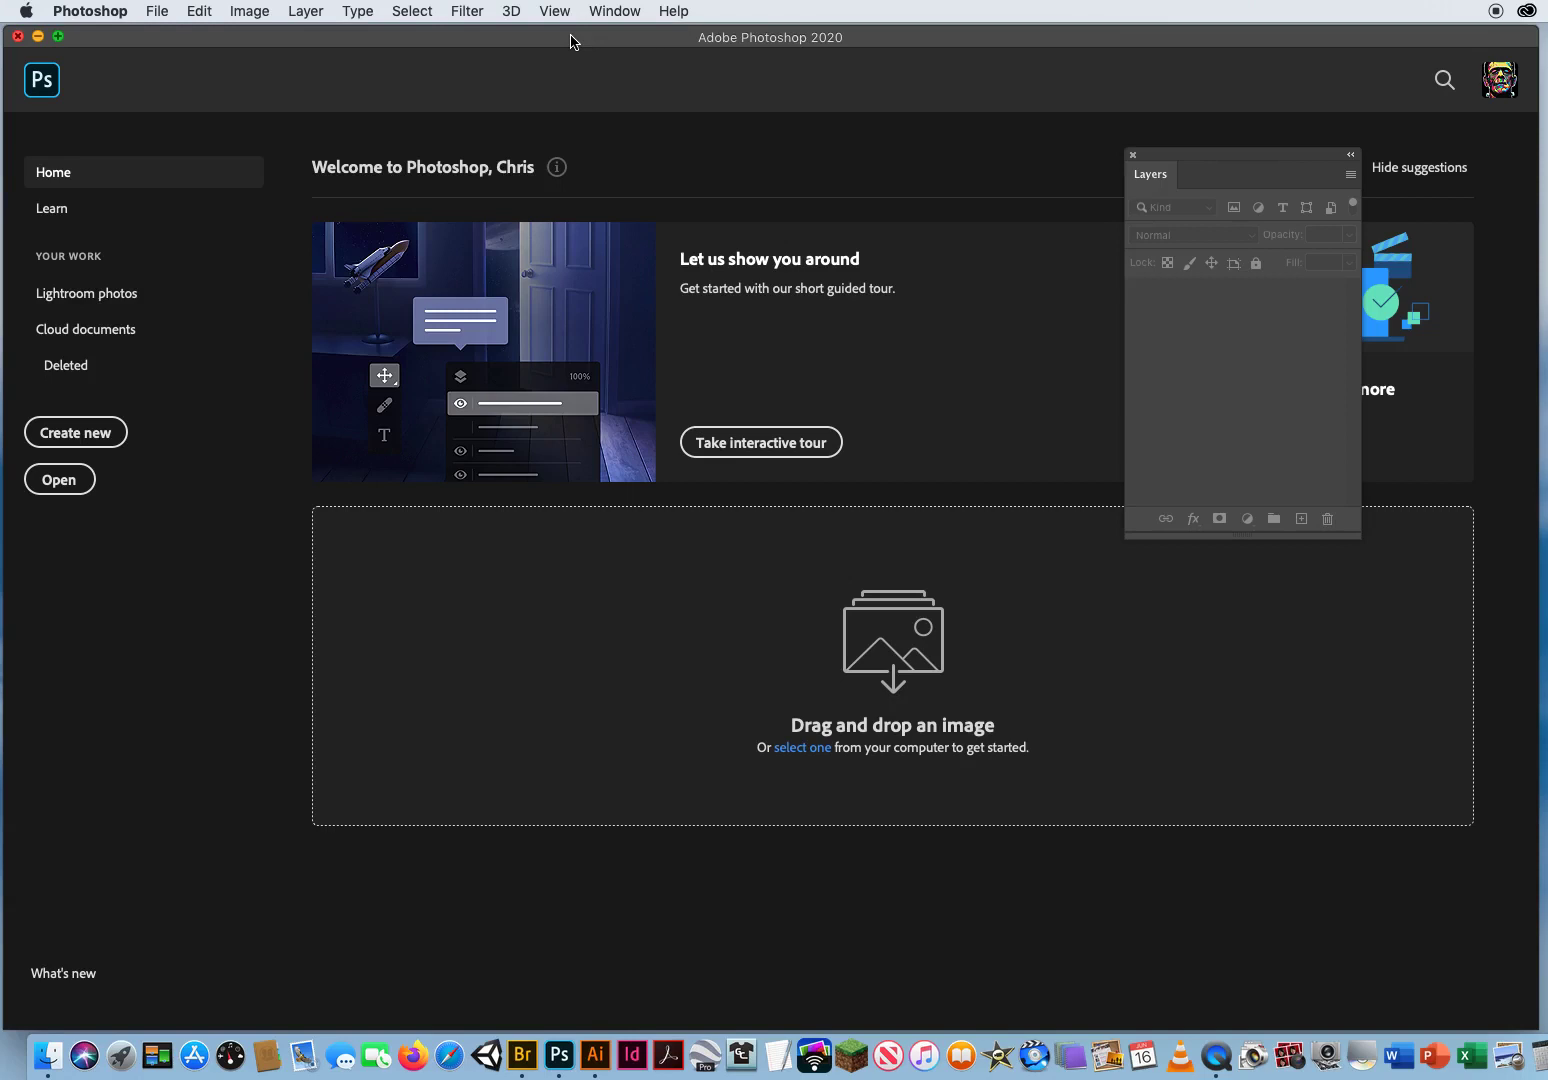
# Step: Open the photo file 4 TonalAdjstmt.psd from the File menu
pyautogui.click(160, 12)
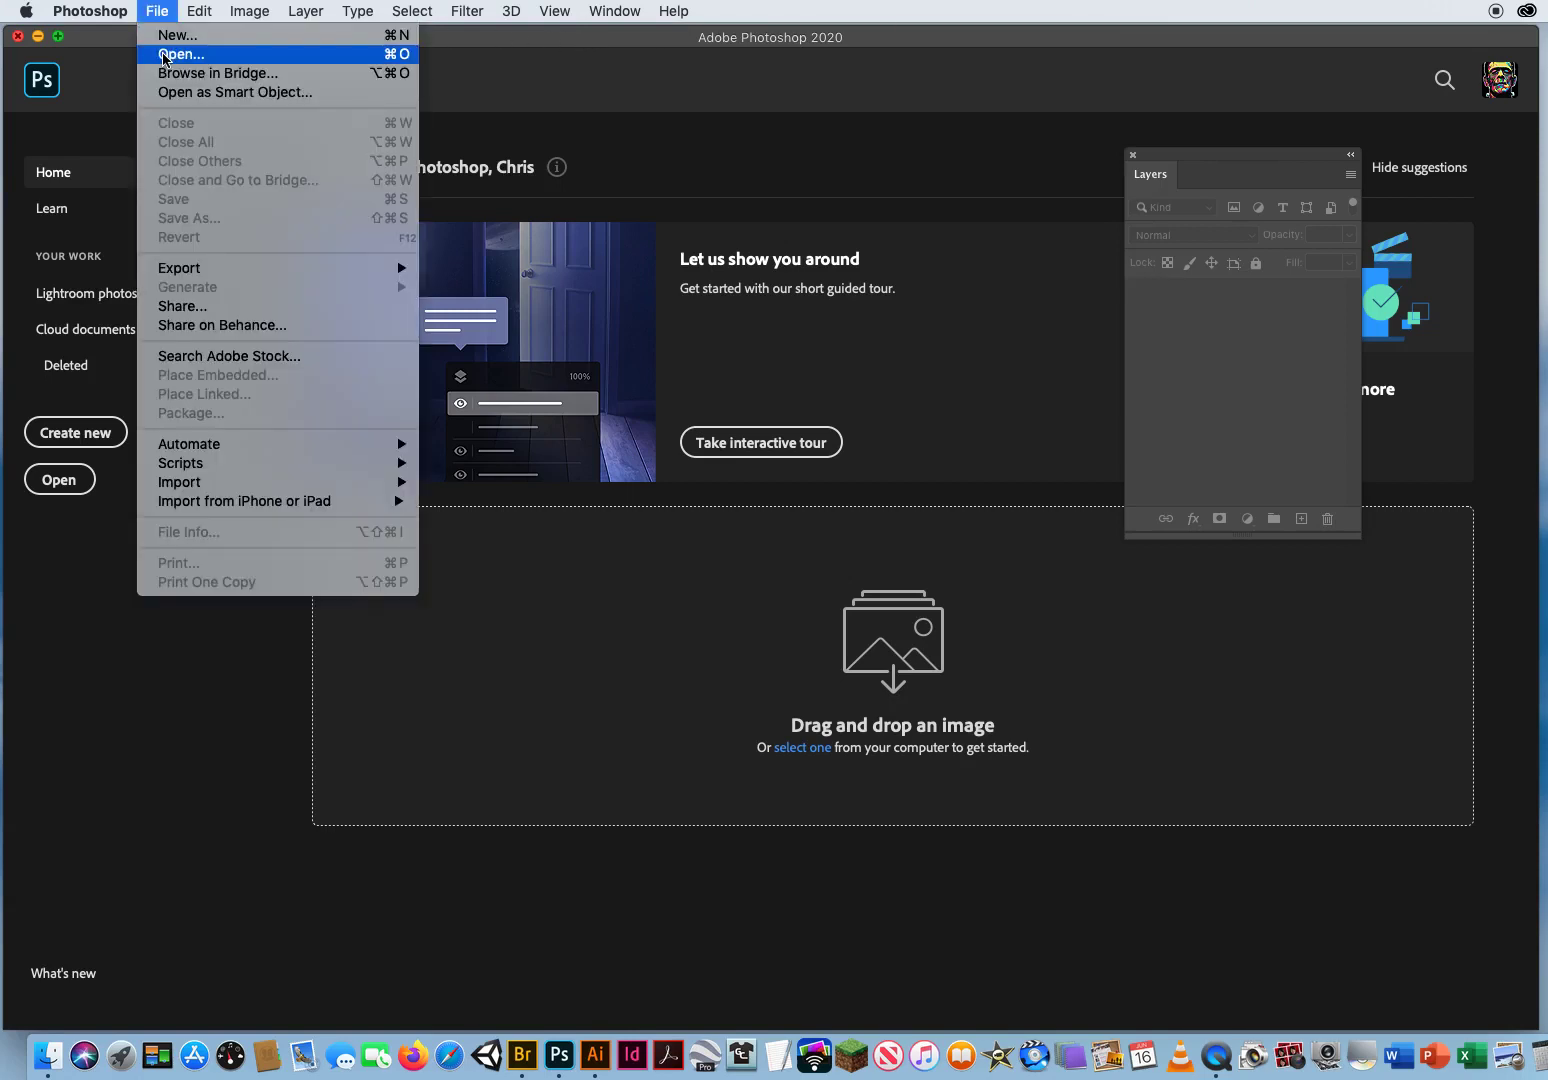
pyautogui.click(163, 53)
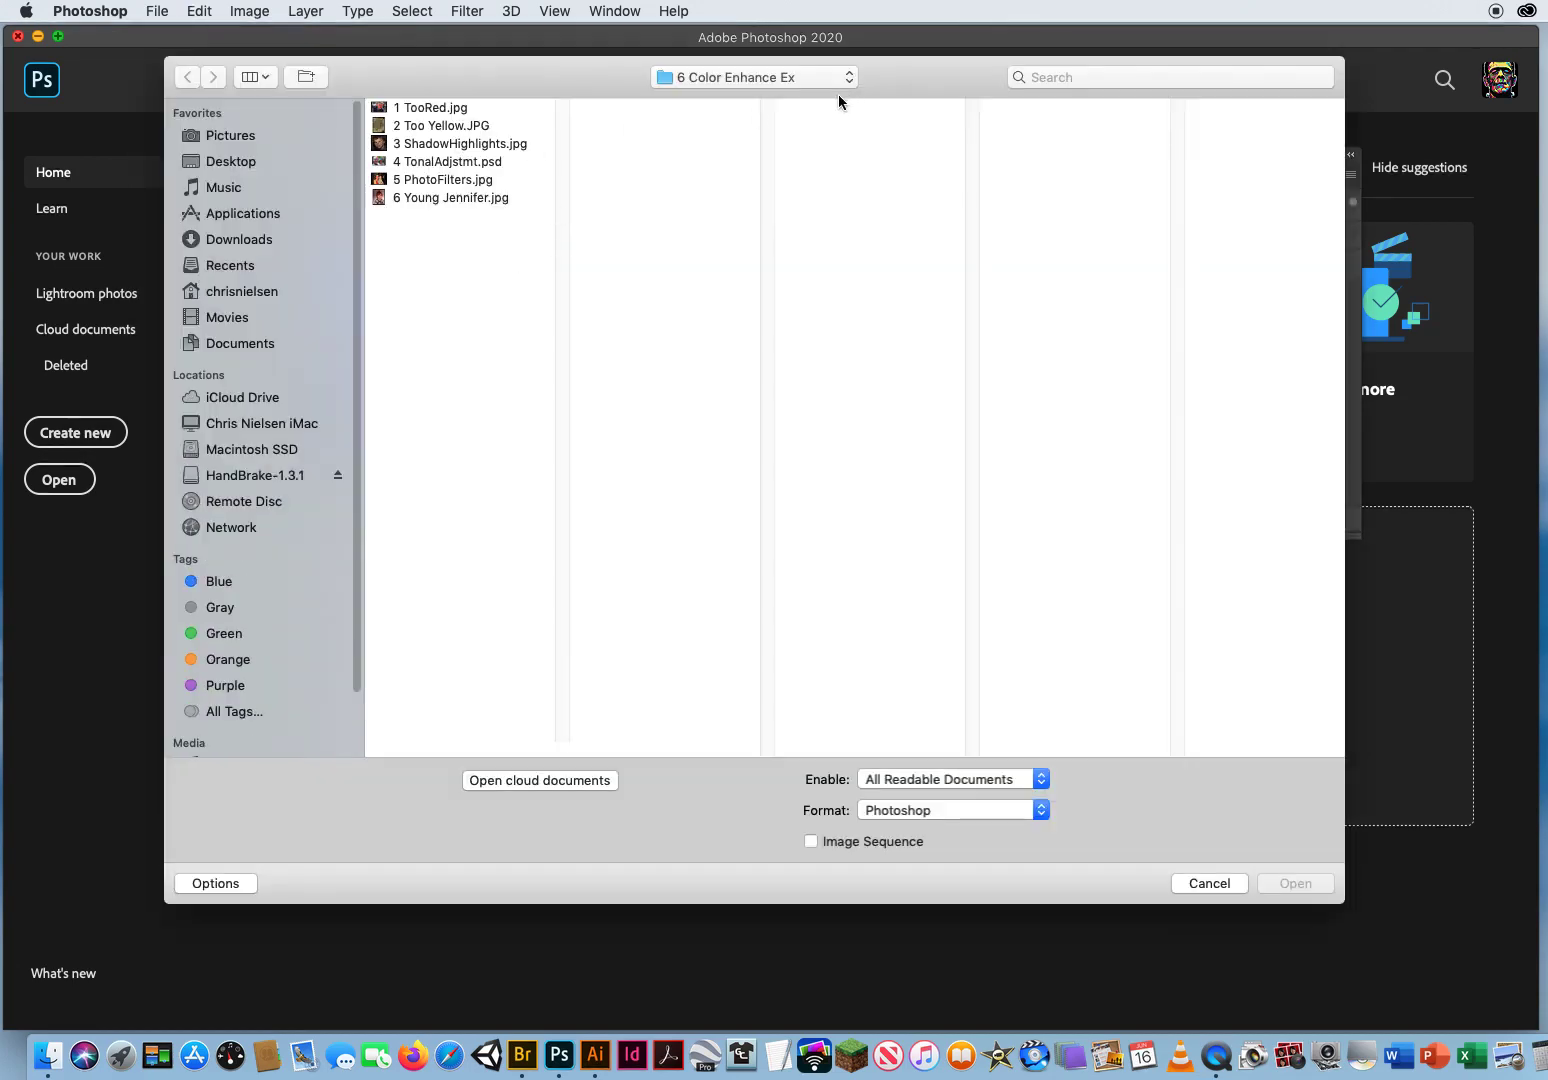
pyautogui.click(420, 163)
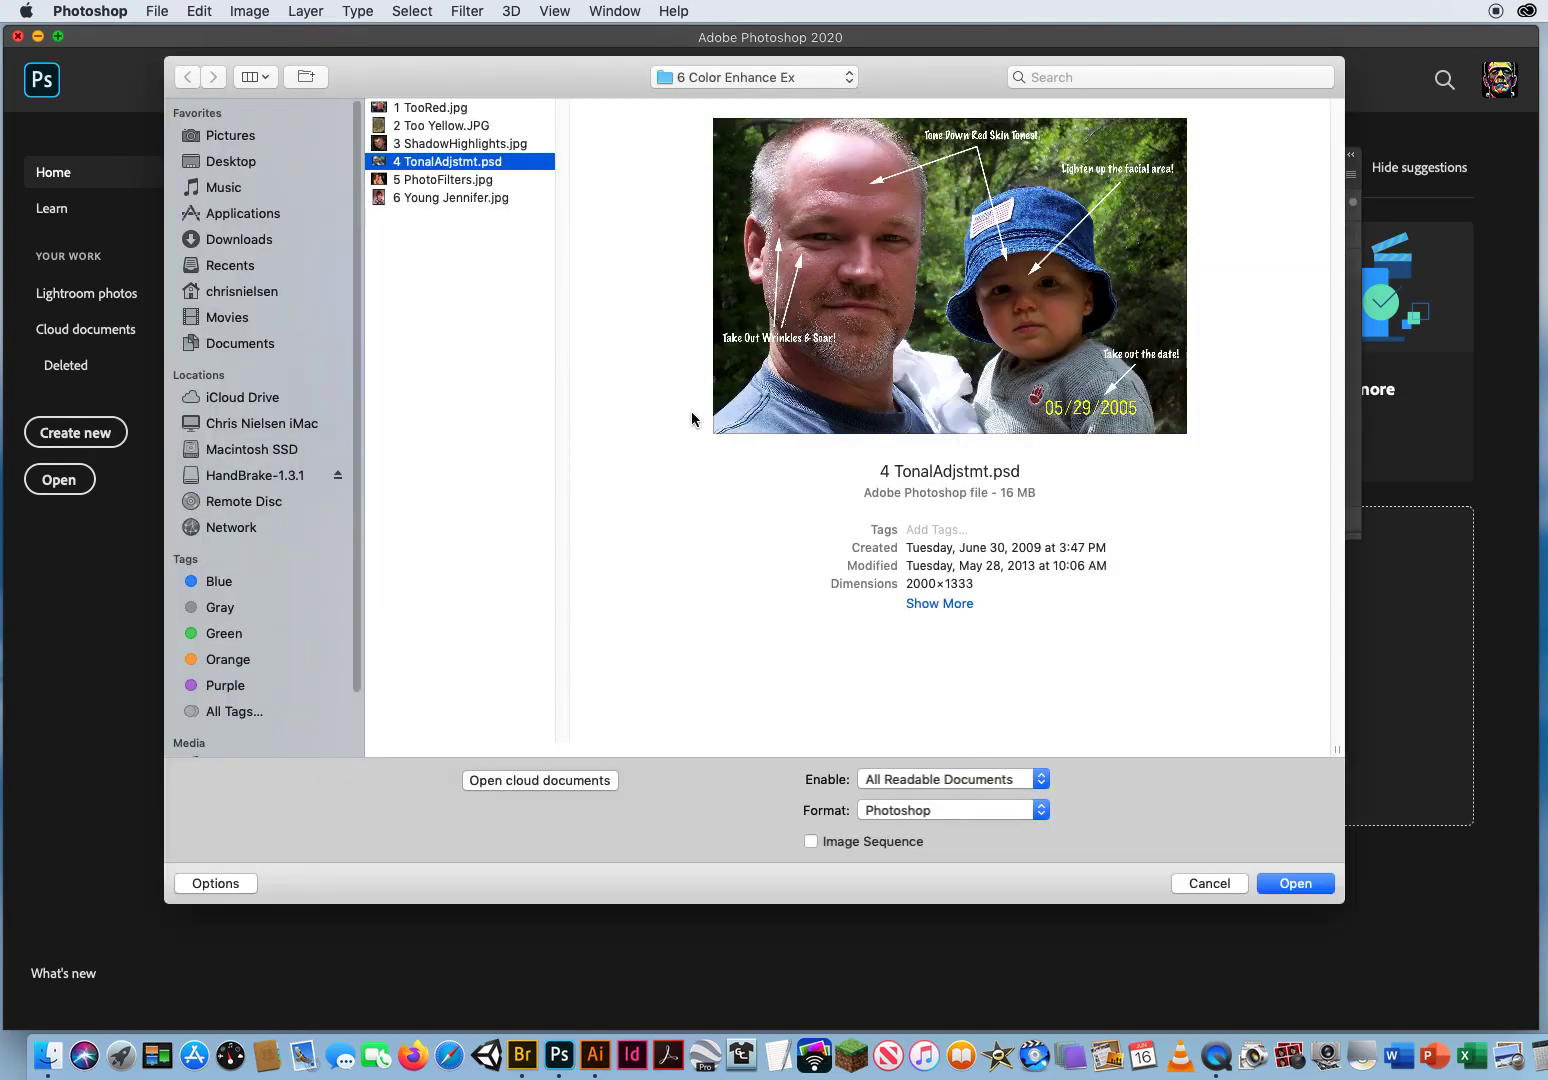
pyautogui.click(1281, 884)
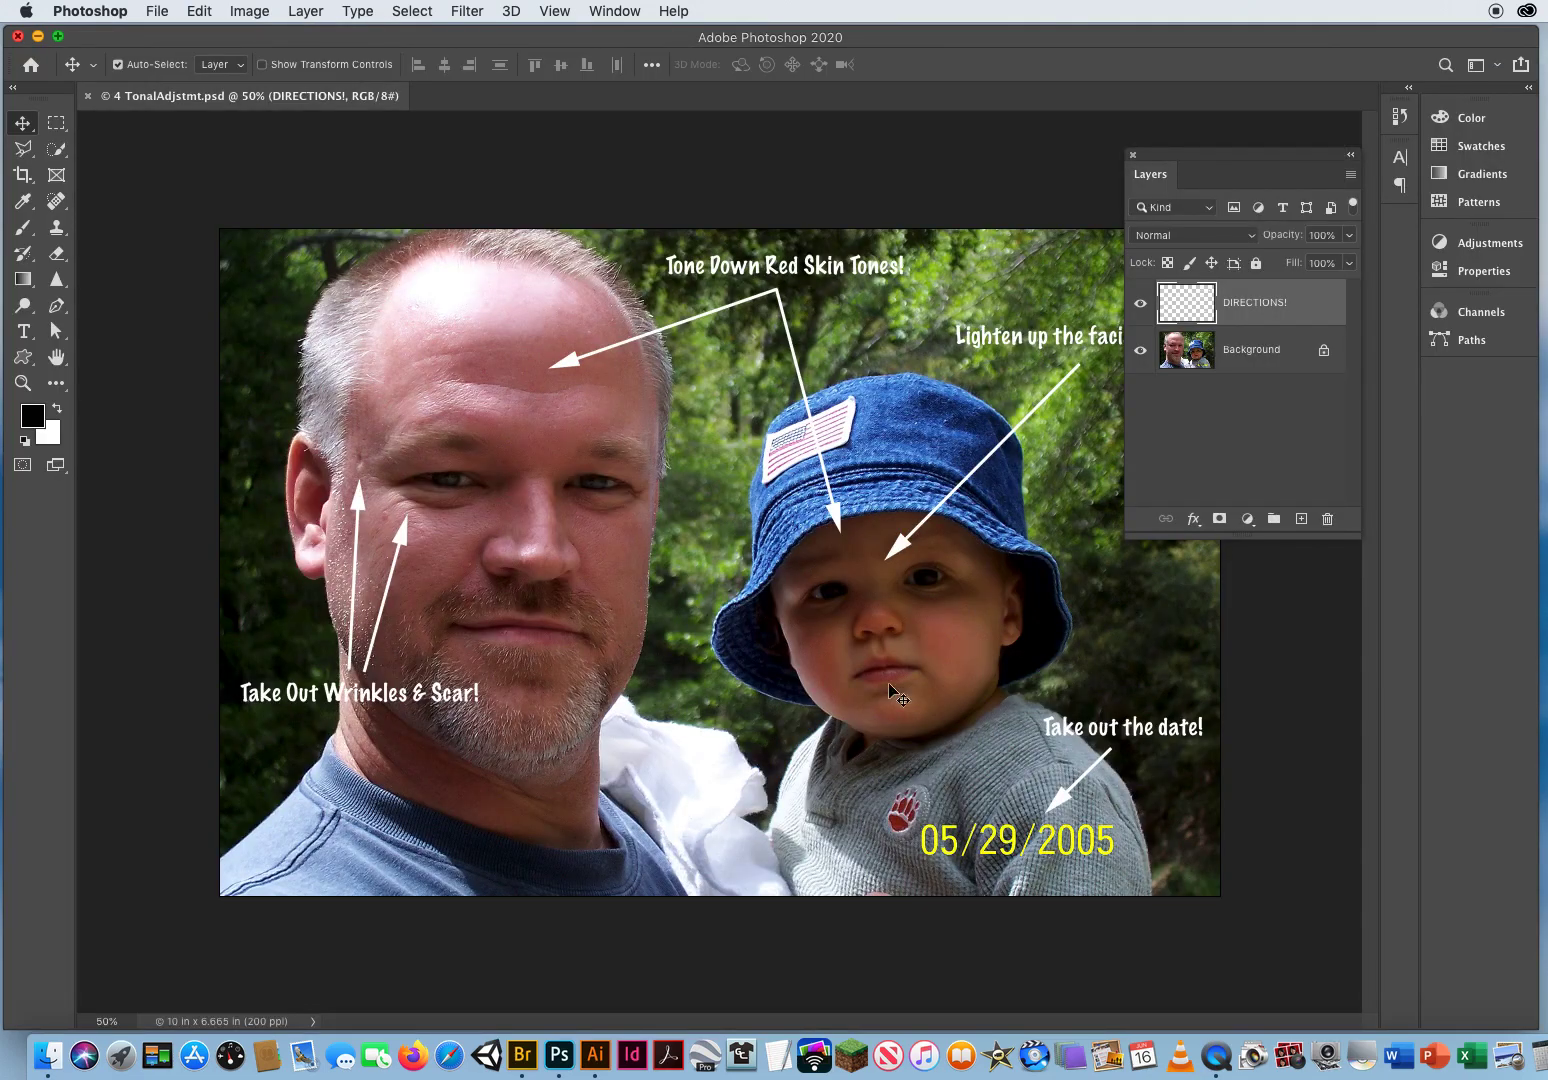
# Step: Hide the DIRECTIONS! layer and duplicate the Background layer with Cmd+J
pyautogui.click(1140, 309)
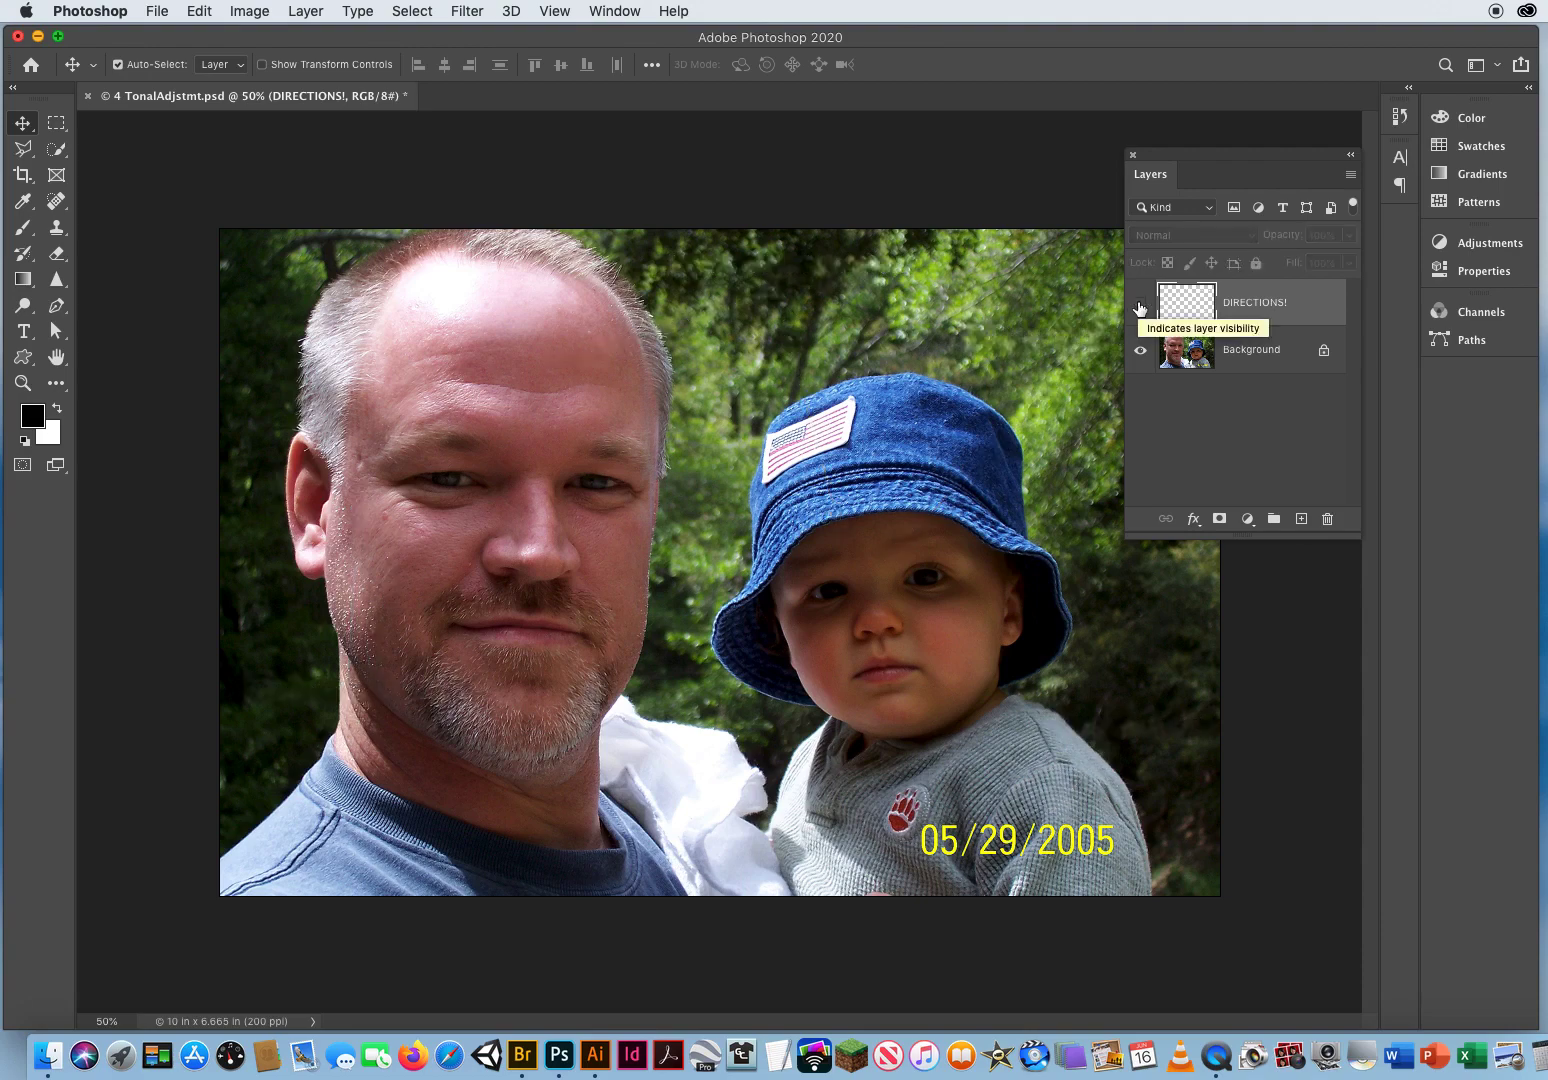
pyautogui.click(1140, 305)
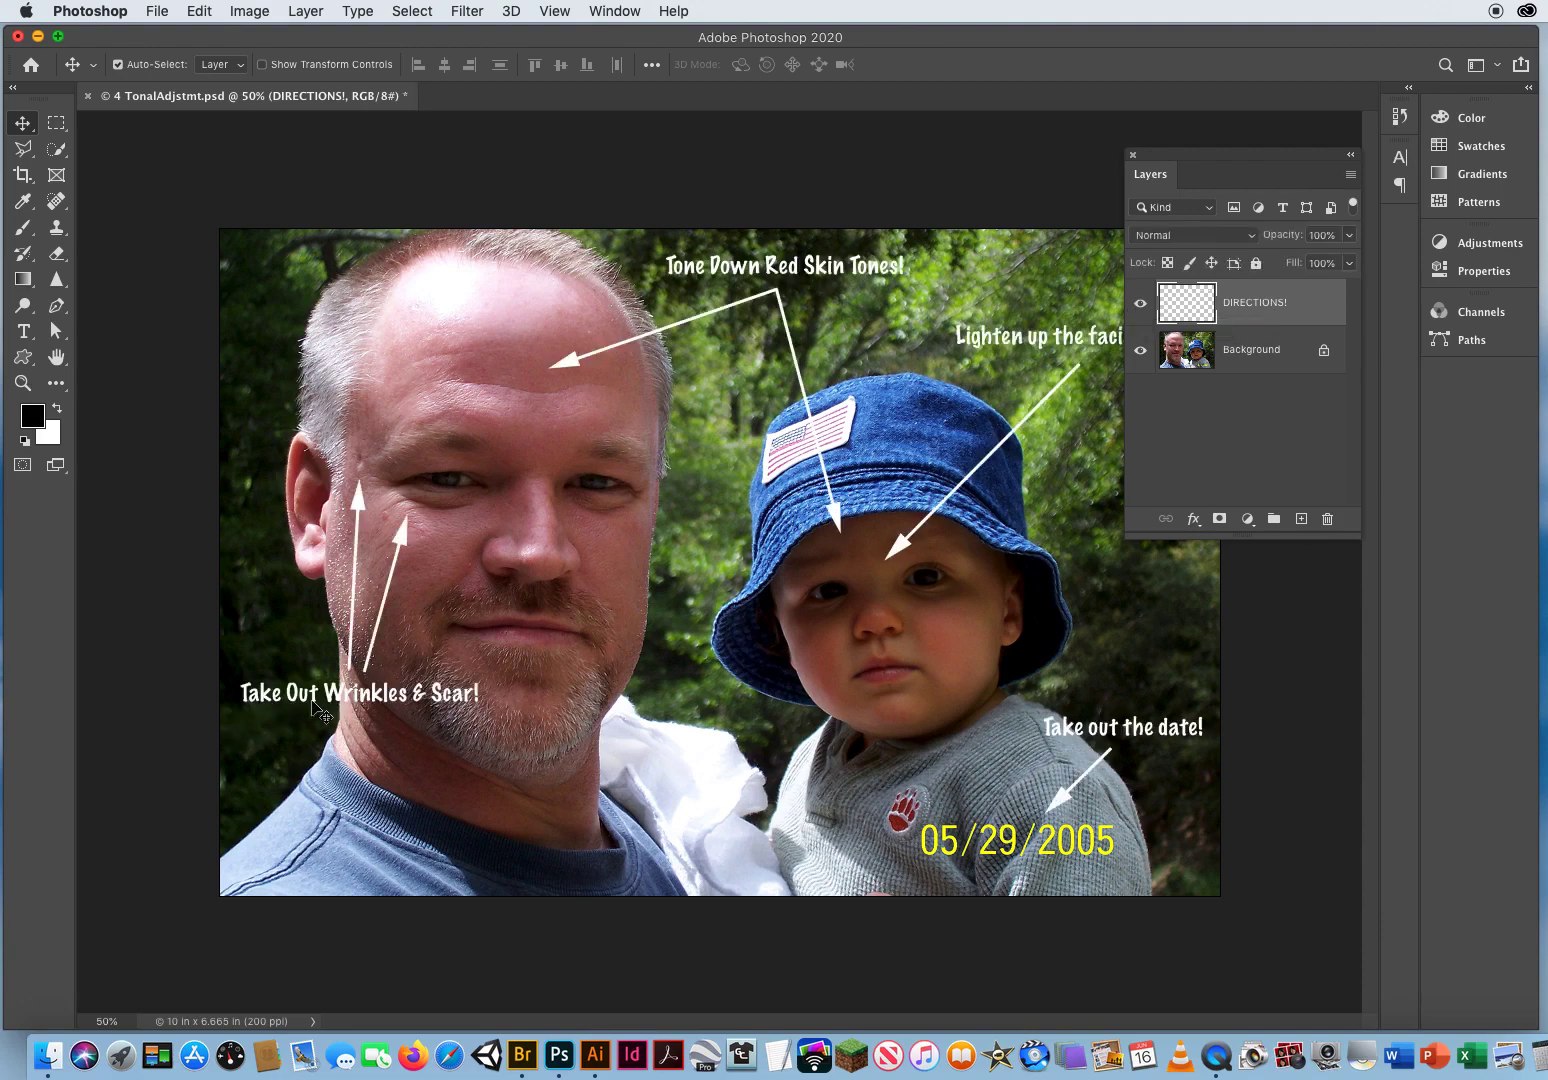
pyautogui.click(1140, 303)
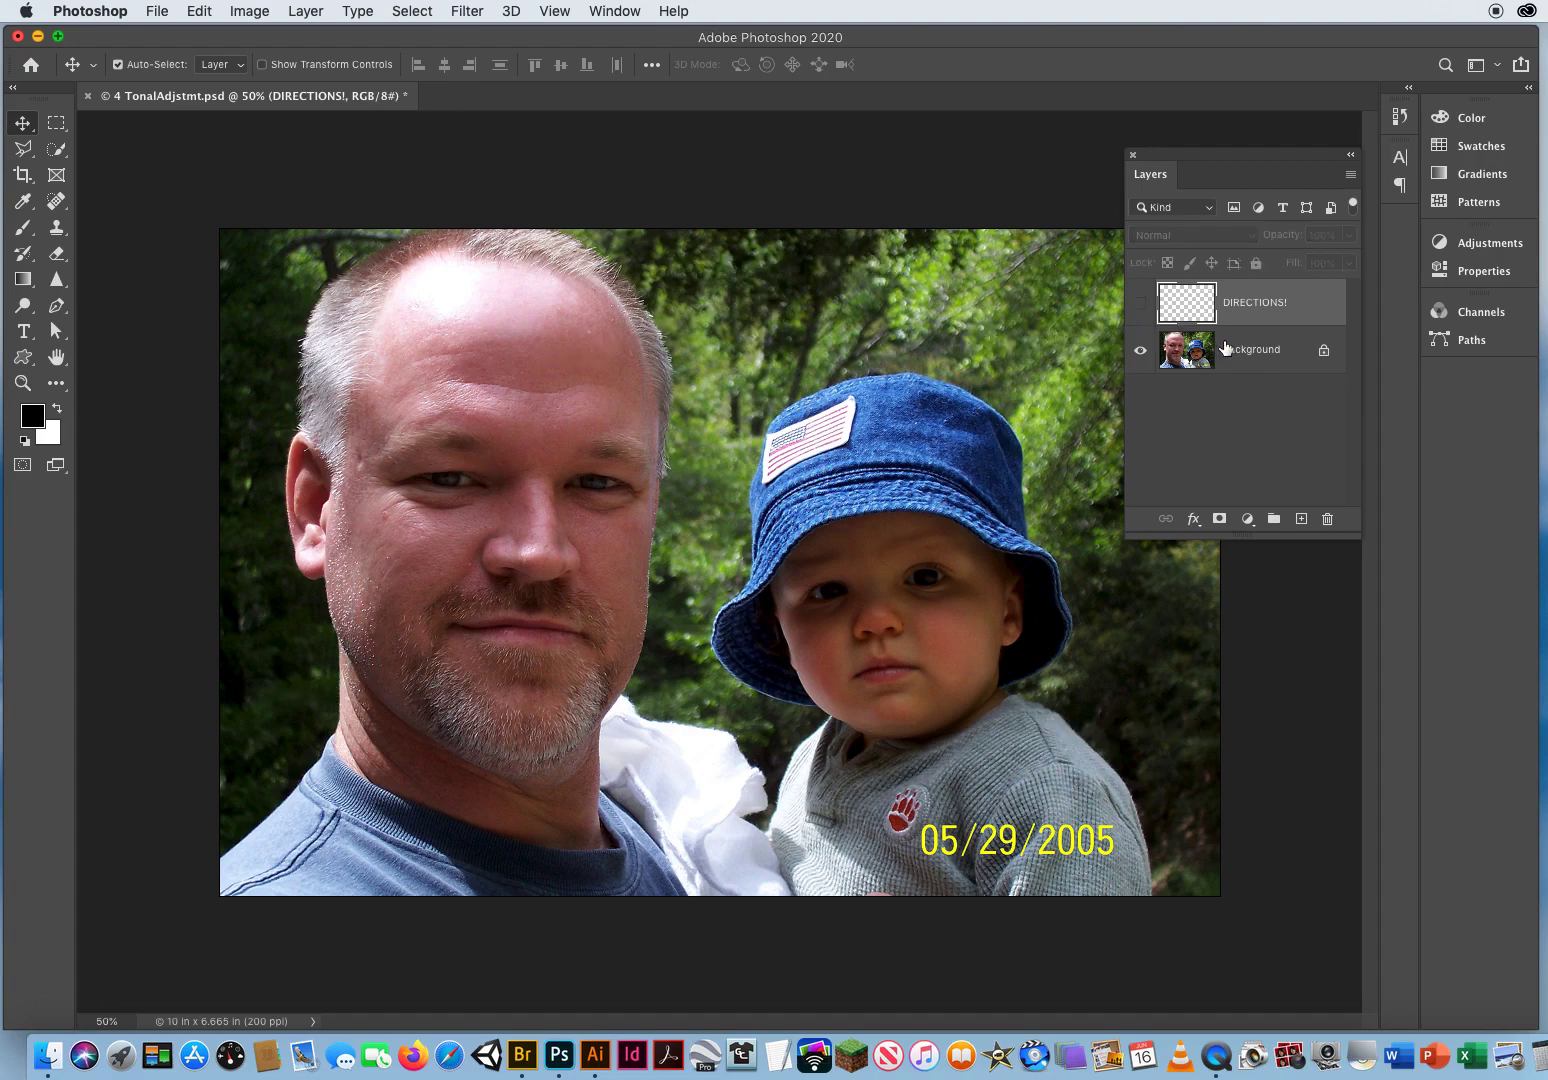
pyautogui.click(1232, 360)
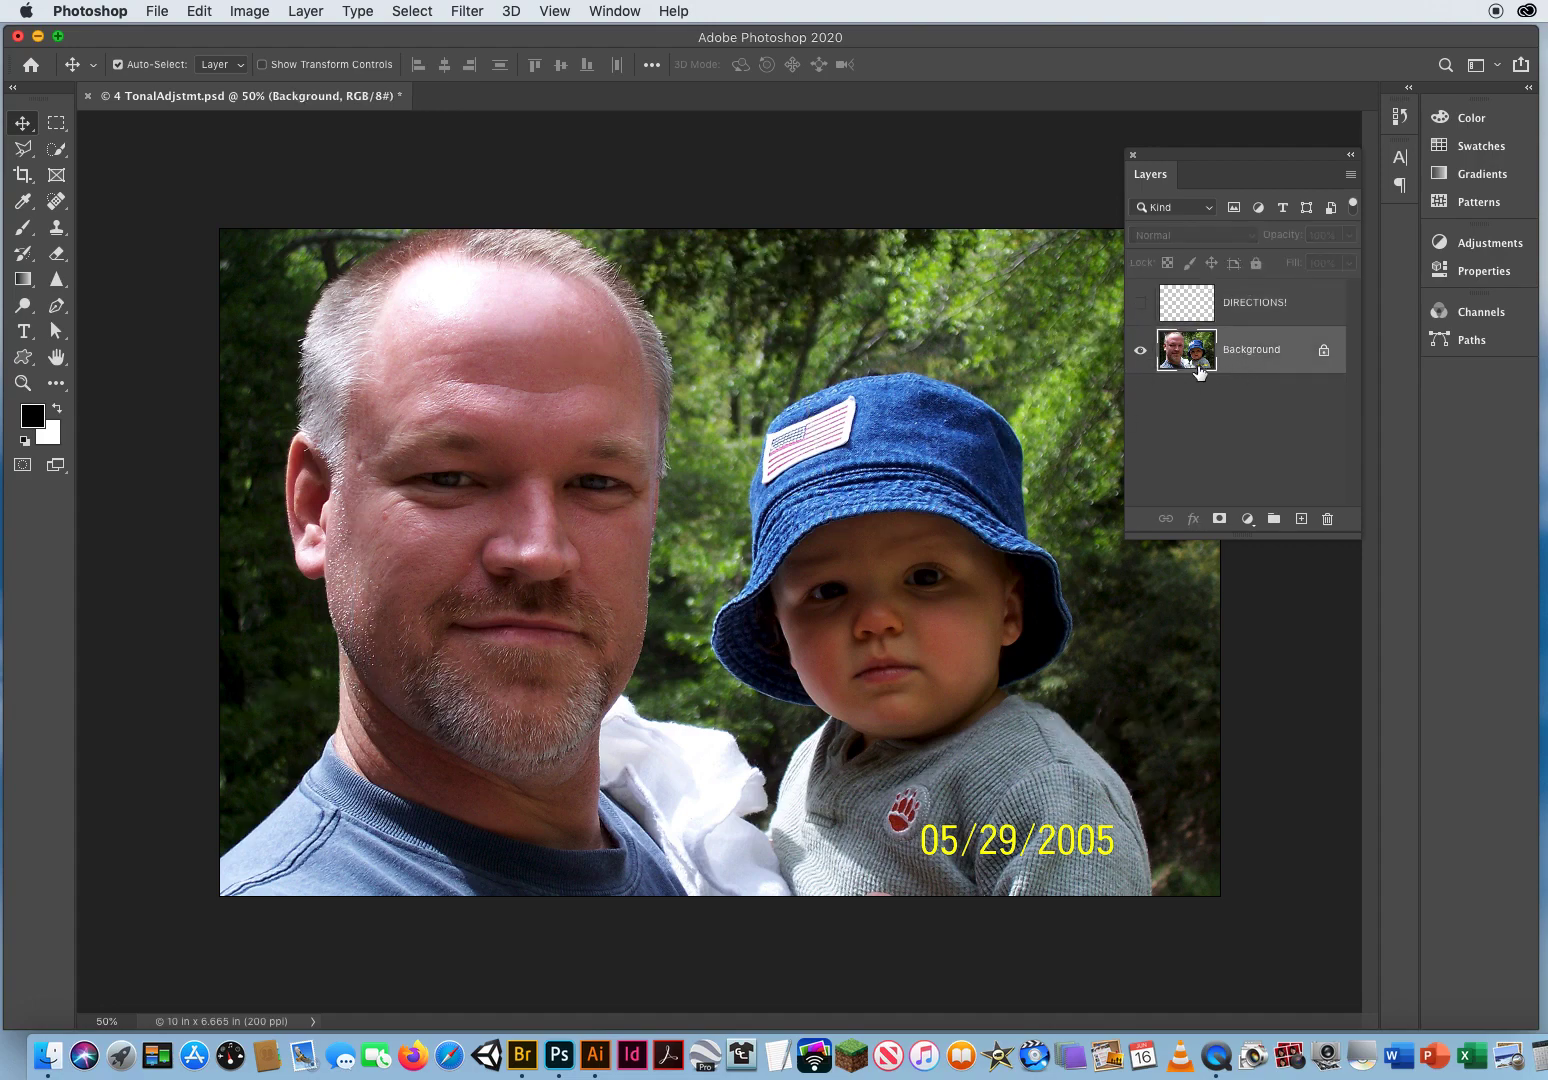
pyautogui.press('super+j')
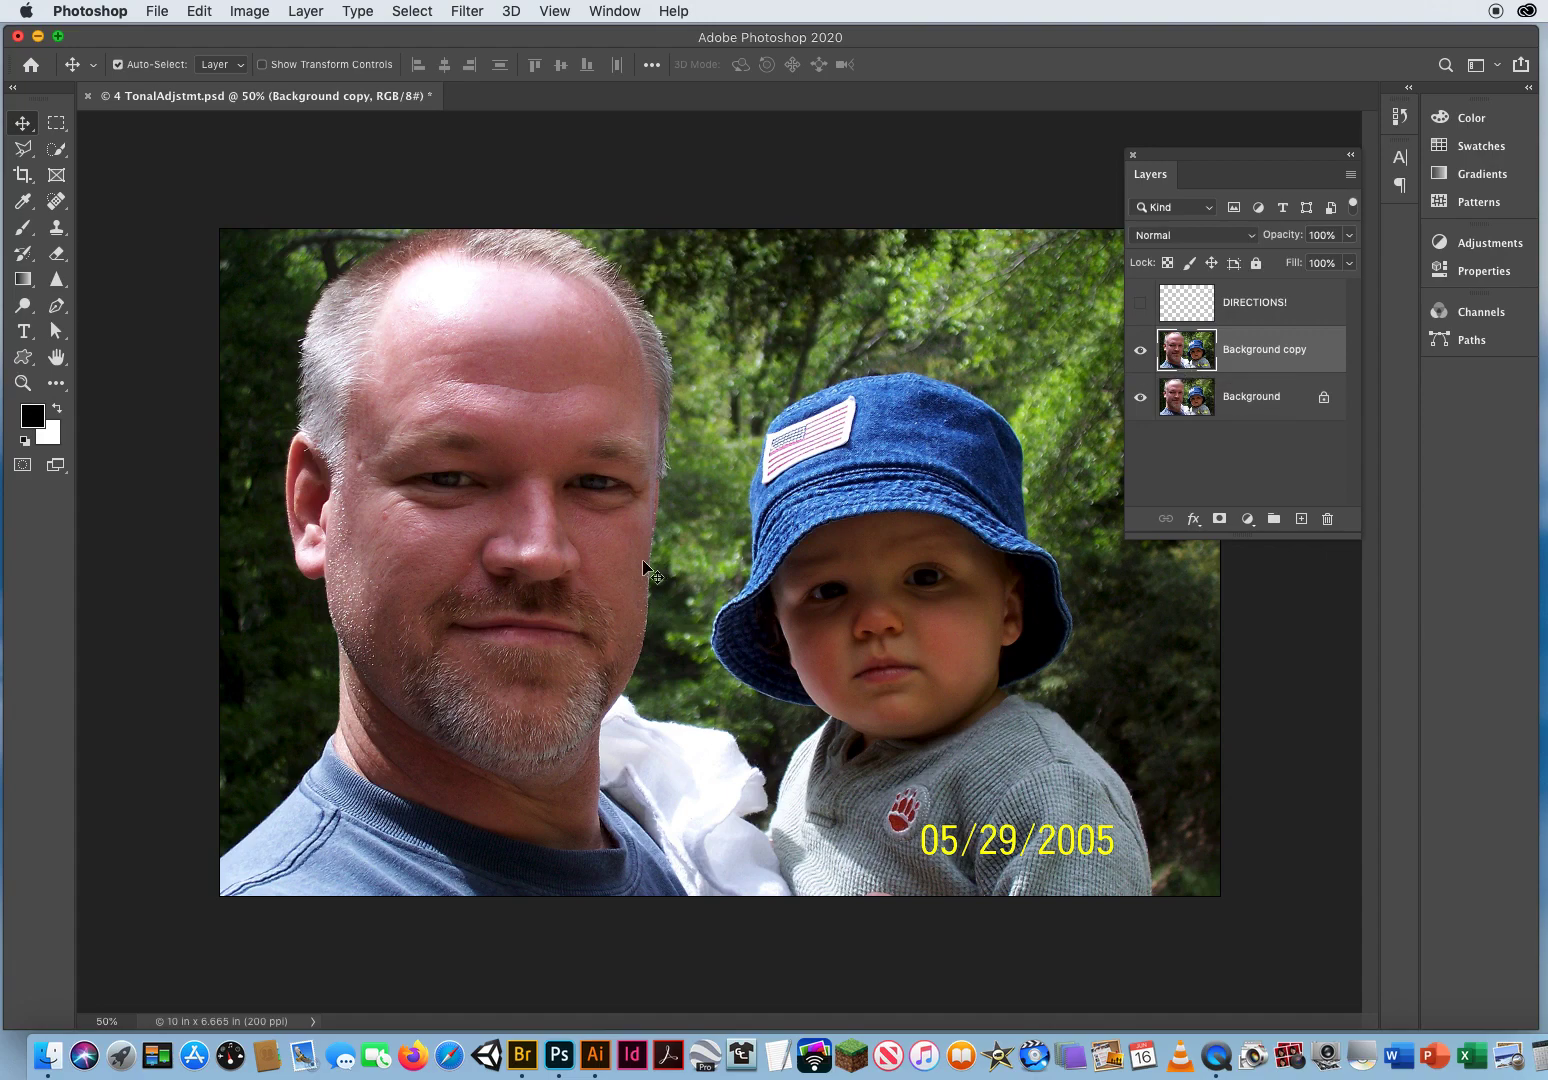
# Step: Zoom in on the man's face and heal the temple blemish and under-eye wrinkle with a smaller Spot Healing Brush
pyautogui.click(22, 382)
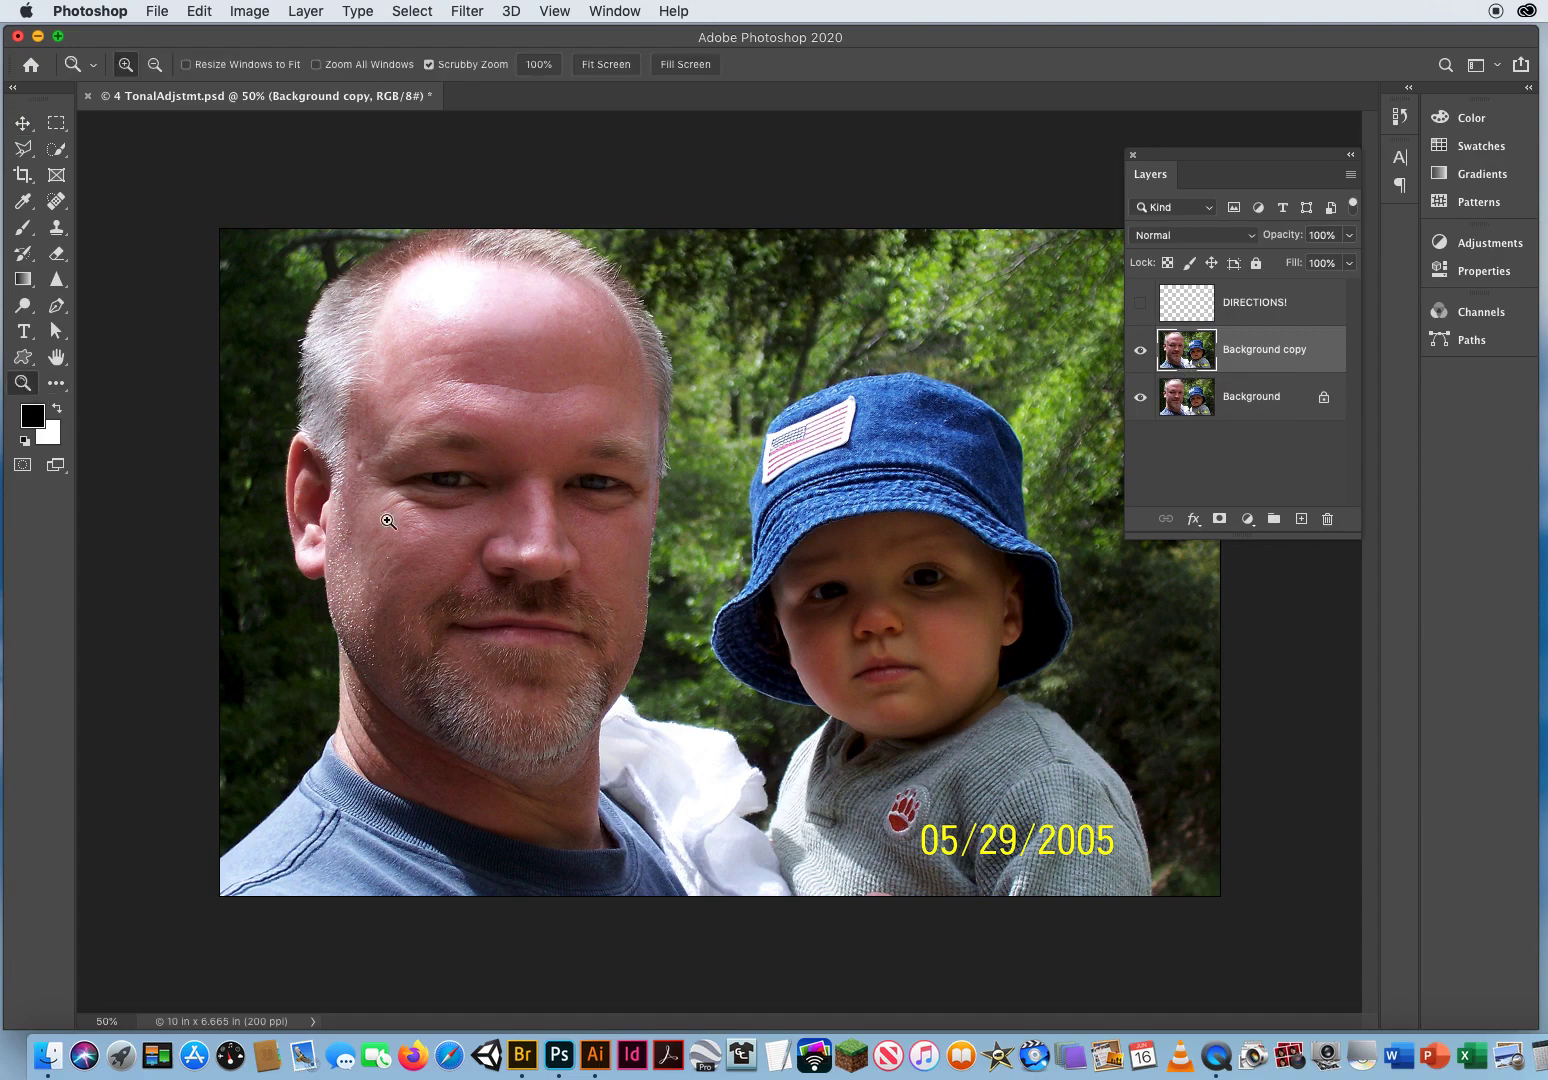
pyautogui.moveTo(387, 519)
pyautogui.mouseDown()
pyautogui.moveTo(480, 533)
pyautogui.moveTo(400, 531)
pyautogui.mouseUp()
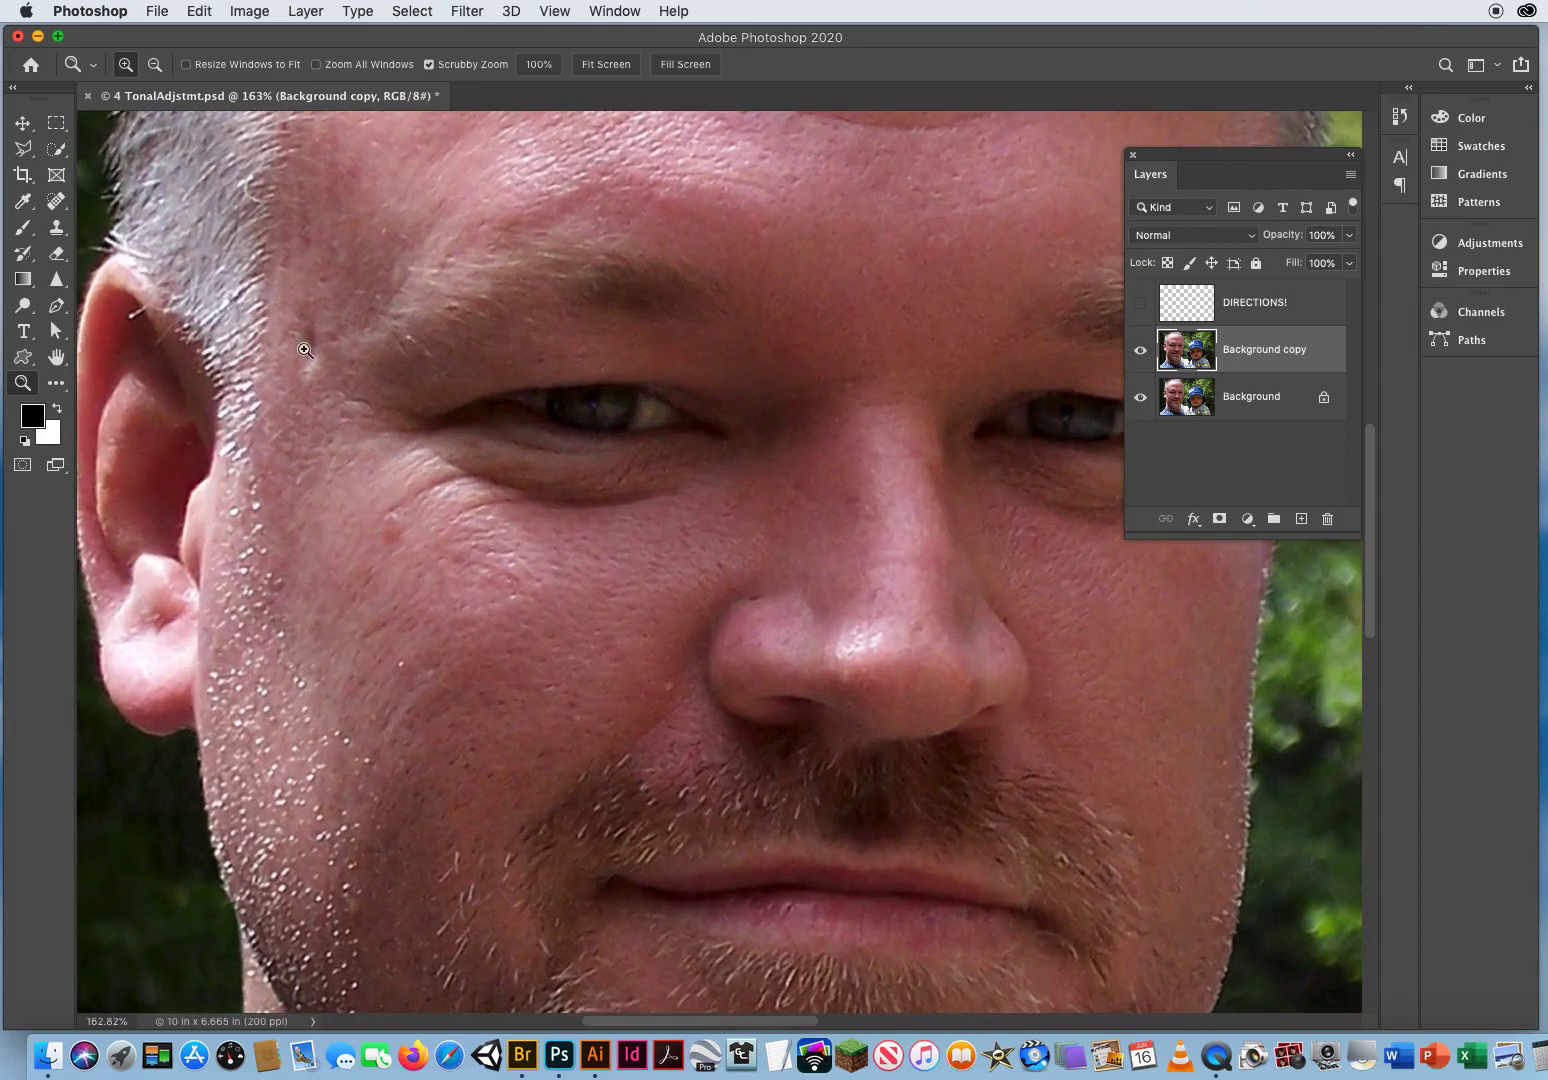
pyautogui.moveTo(55, 210); pyautogui.dragTo(112, 203)
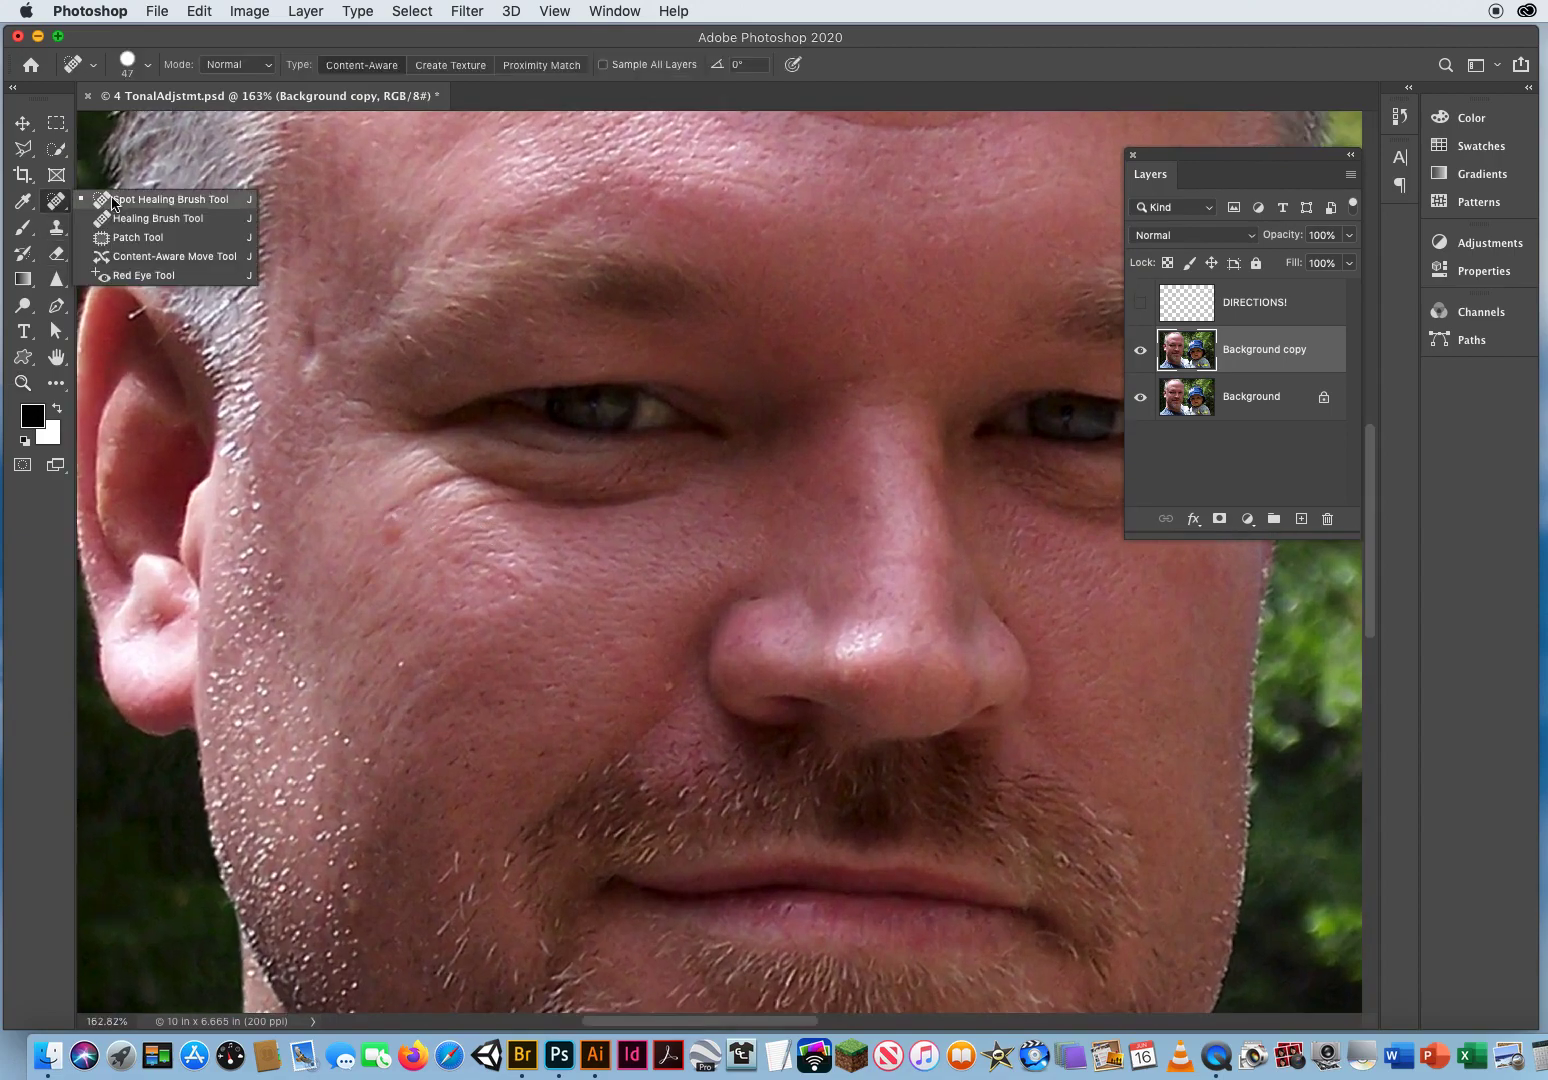
pyautogui.click(120, 204)
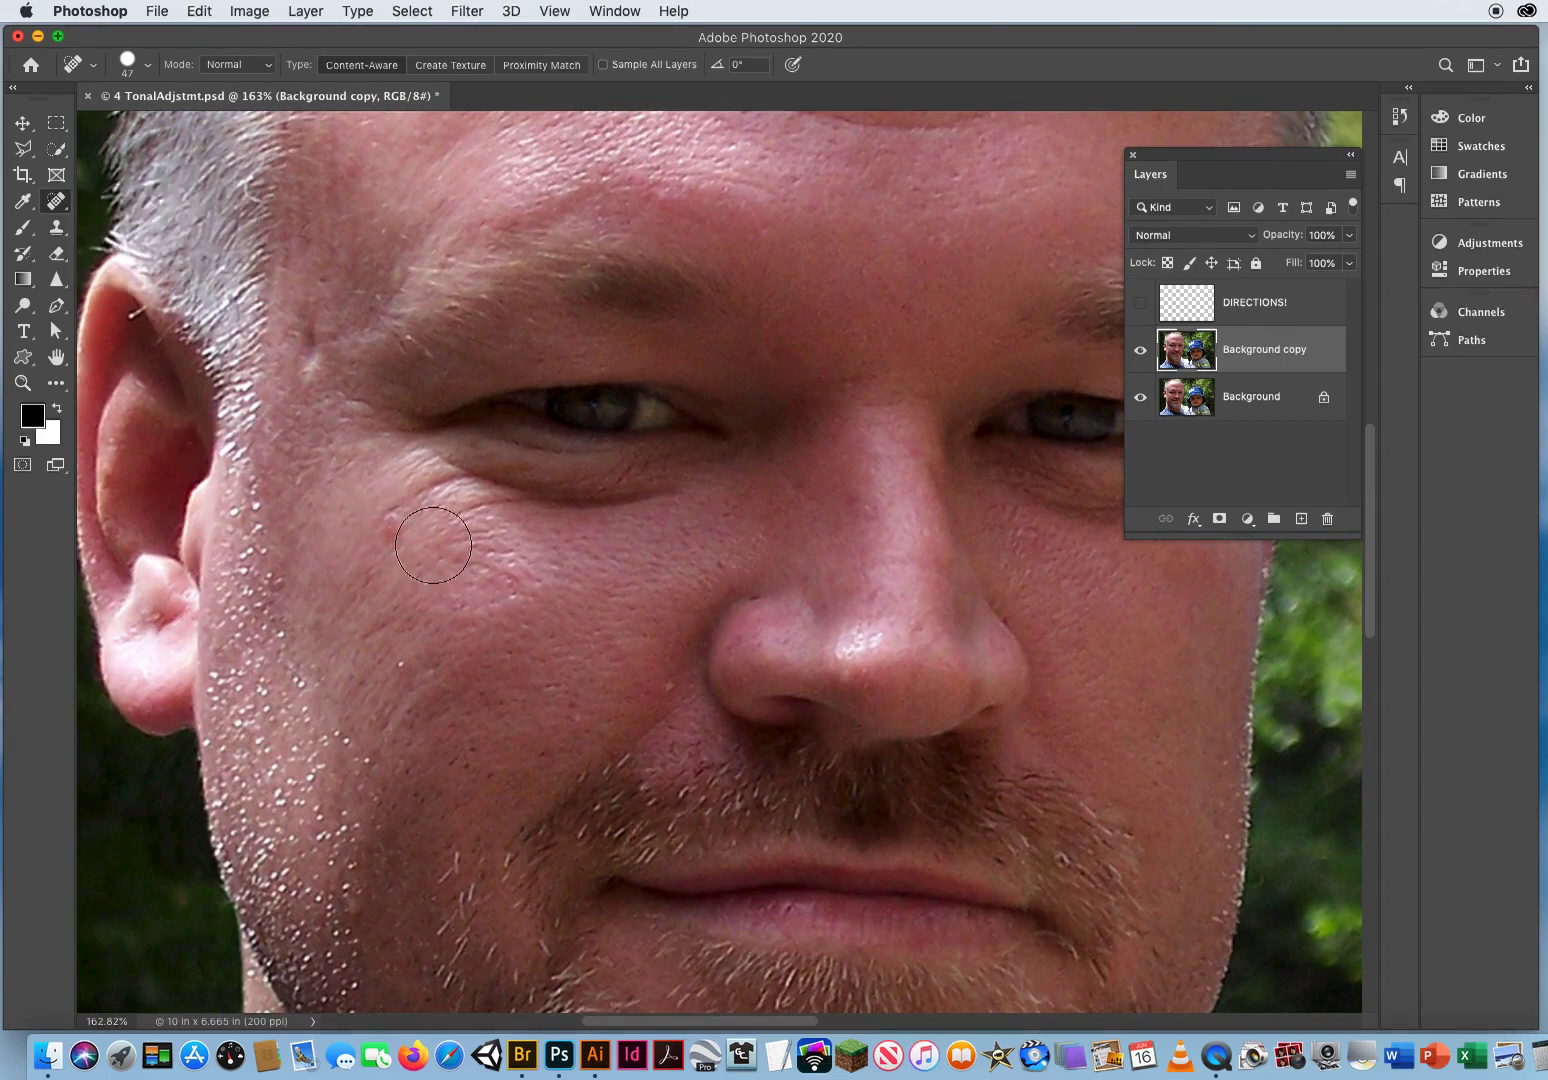
pyautogui.moveTo(420, 532)
pyautogui.mouseDown()
pyautogui.moveTo(392, 531)
pyautogui.moveTo(429, 490)
pyautogui.moveTo(495, 528)
pyautogui.mouseUp()
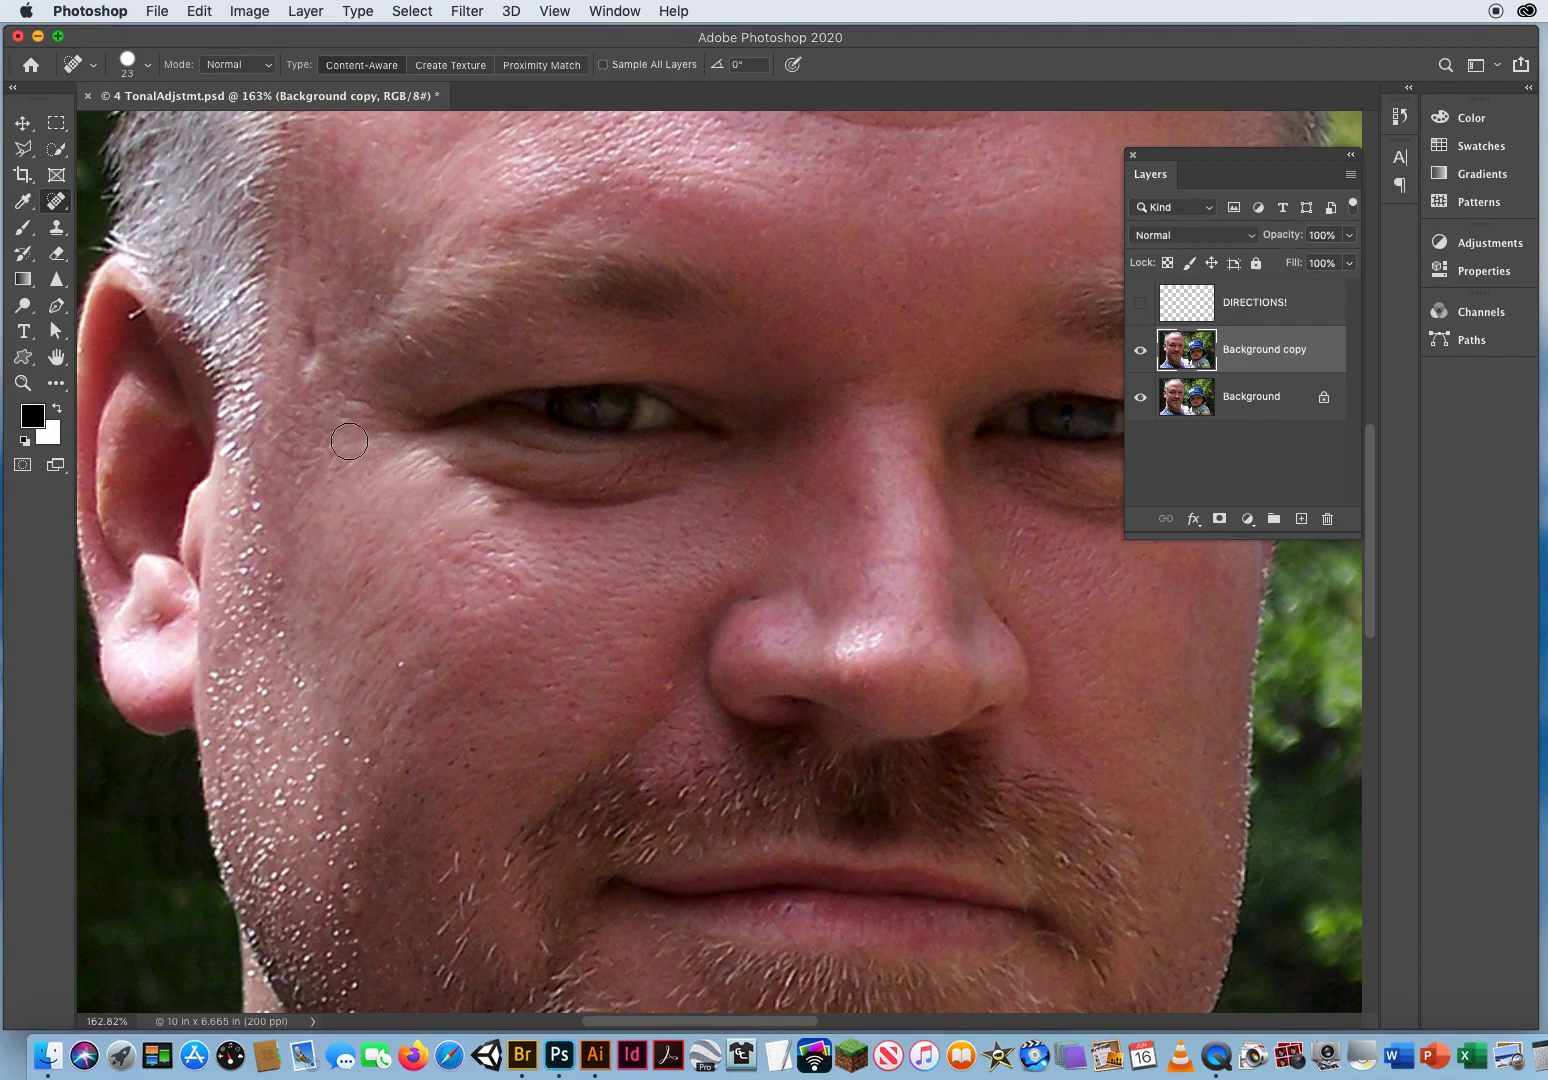
pyautogui.moveTo(303, 369); pyautogui.dragTo(313, 330)
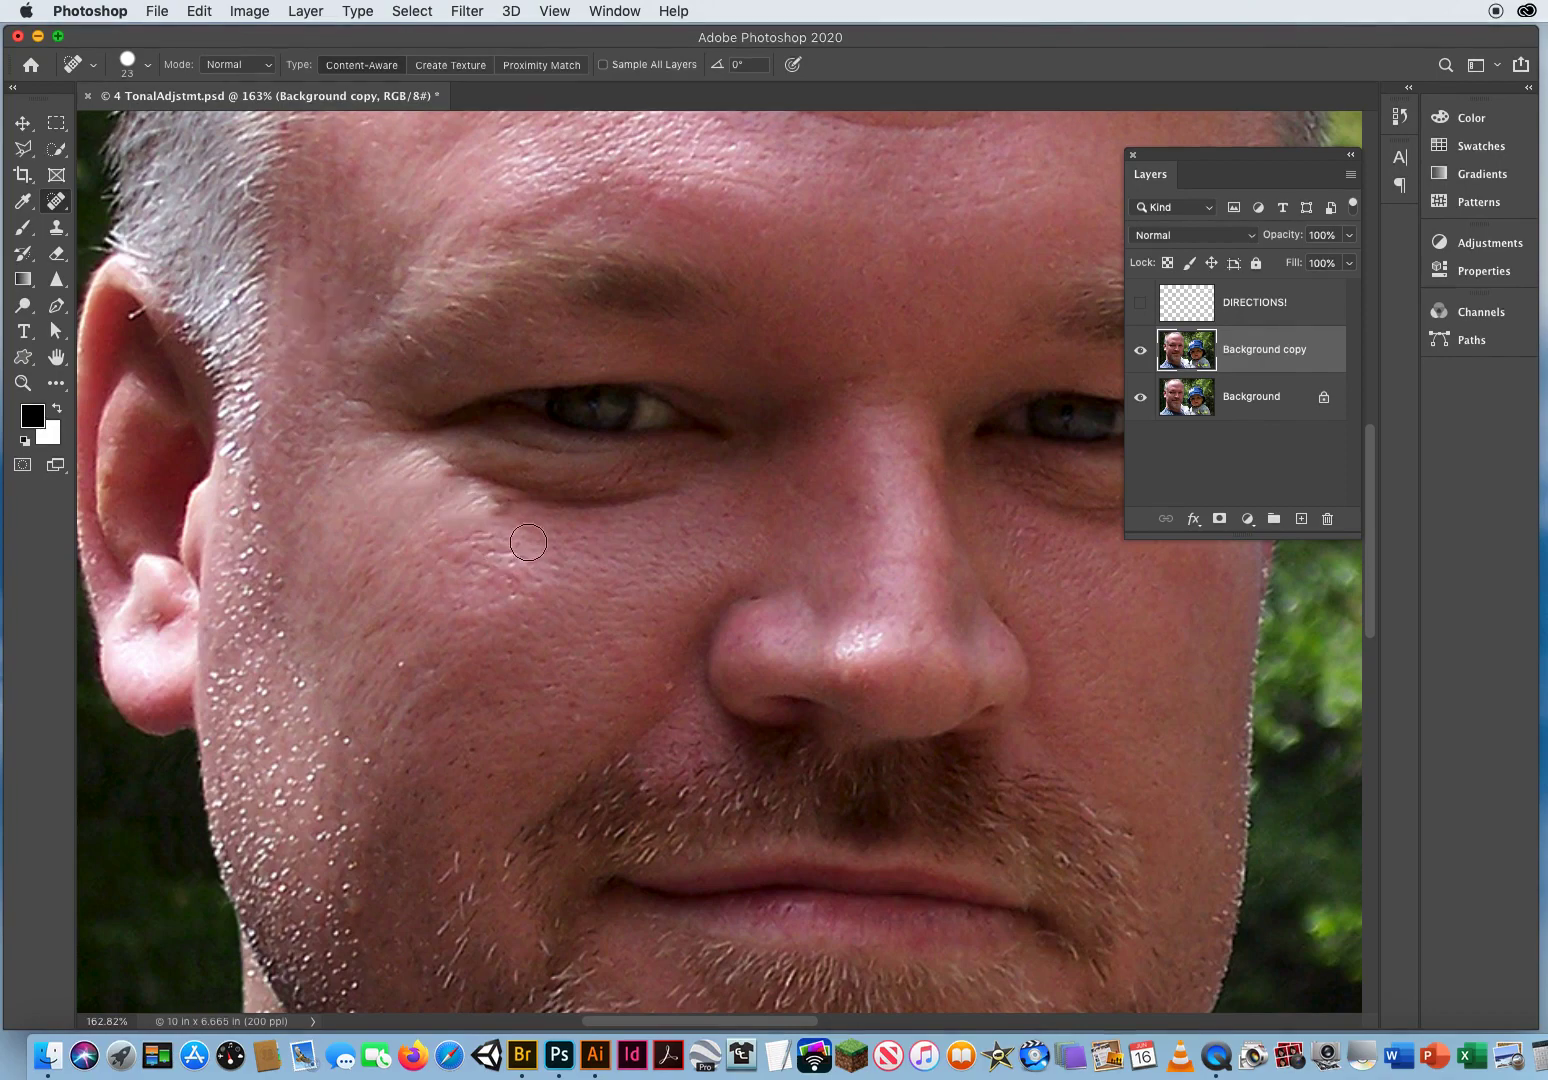
pyautogui.moveTo(496, 512); pyautogui.dragTo(494, 511)
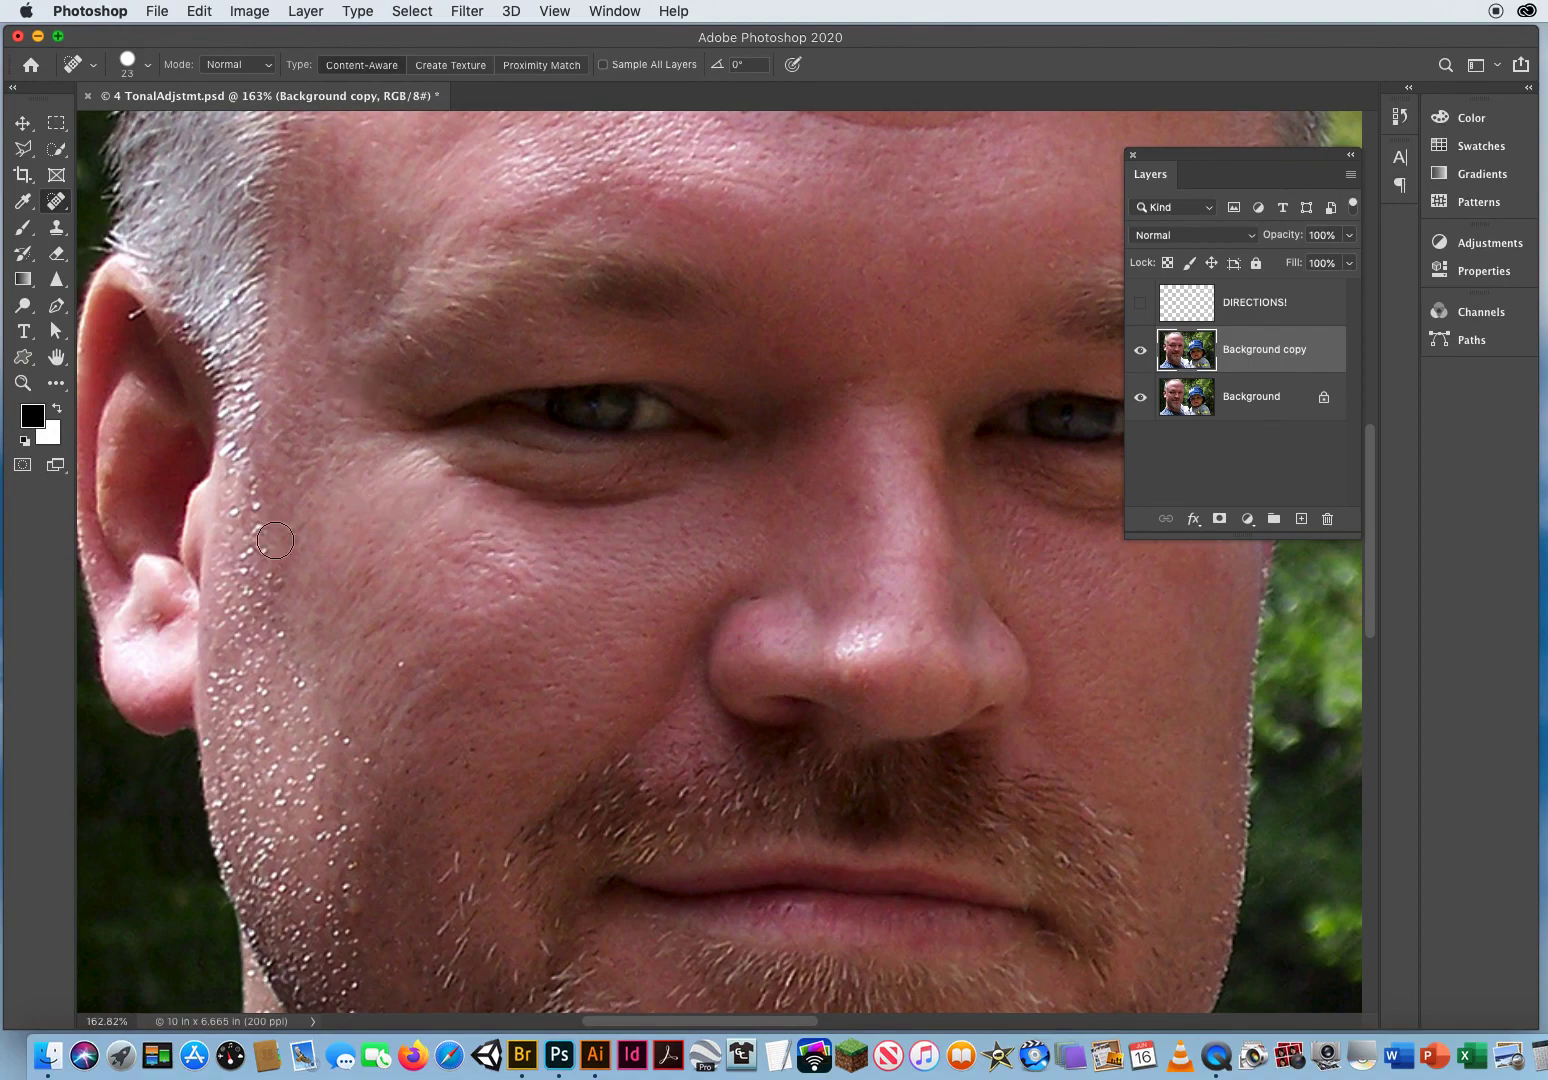
# Step: Zoom out to the whole photo and show the DIRECTIONS! annotations again
pyautogui.click(23, 383)
pyautogui.moveTo(642, 566); pyautogui.dragTo(645, 606)
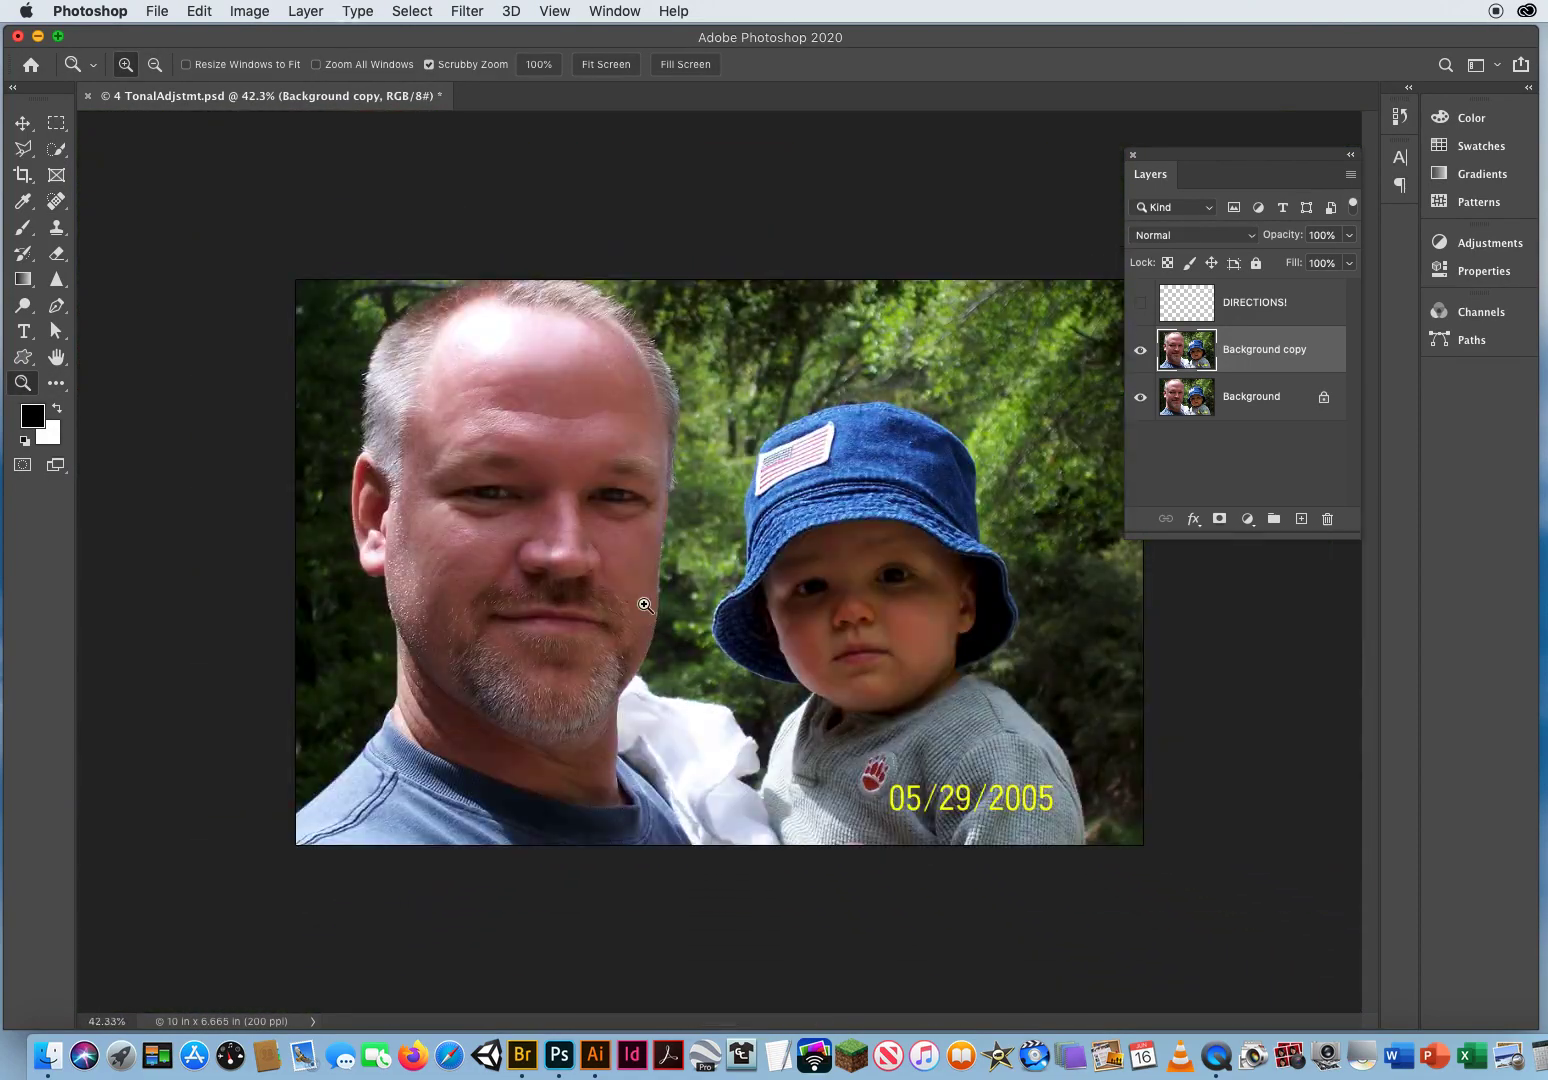
pyautogui.click(1140, 303)
# Step: Make Background copy the active layer and hide the DIRECTIONS! annotations
pyautogui.click(1263, 308)
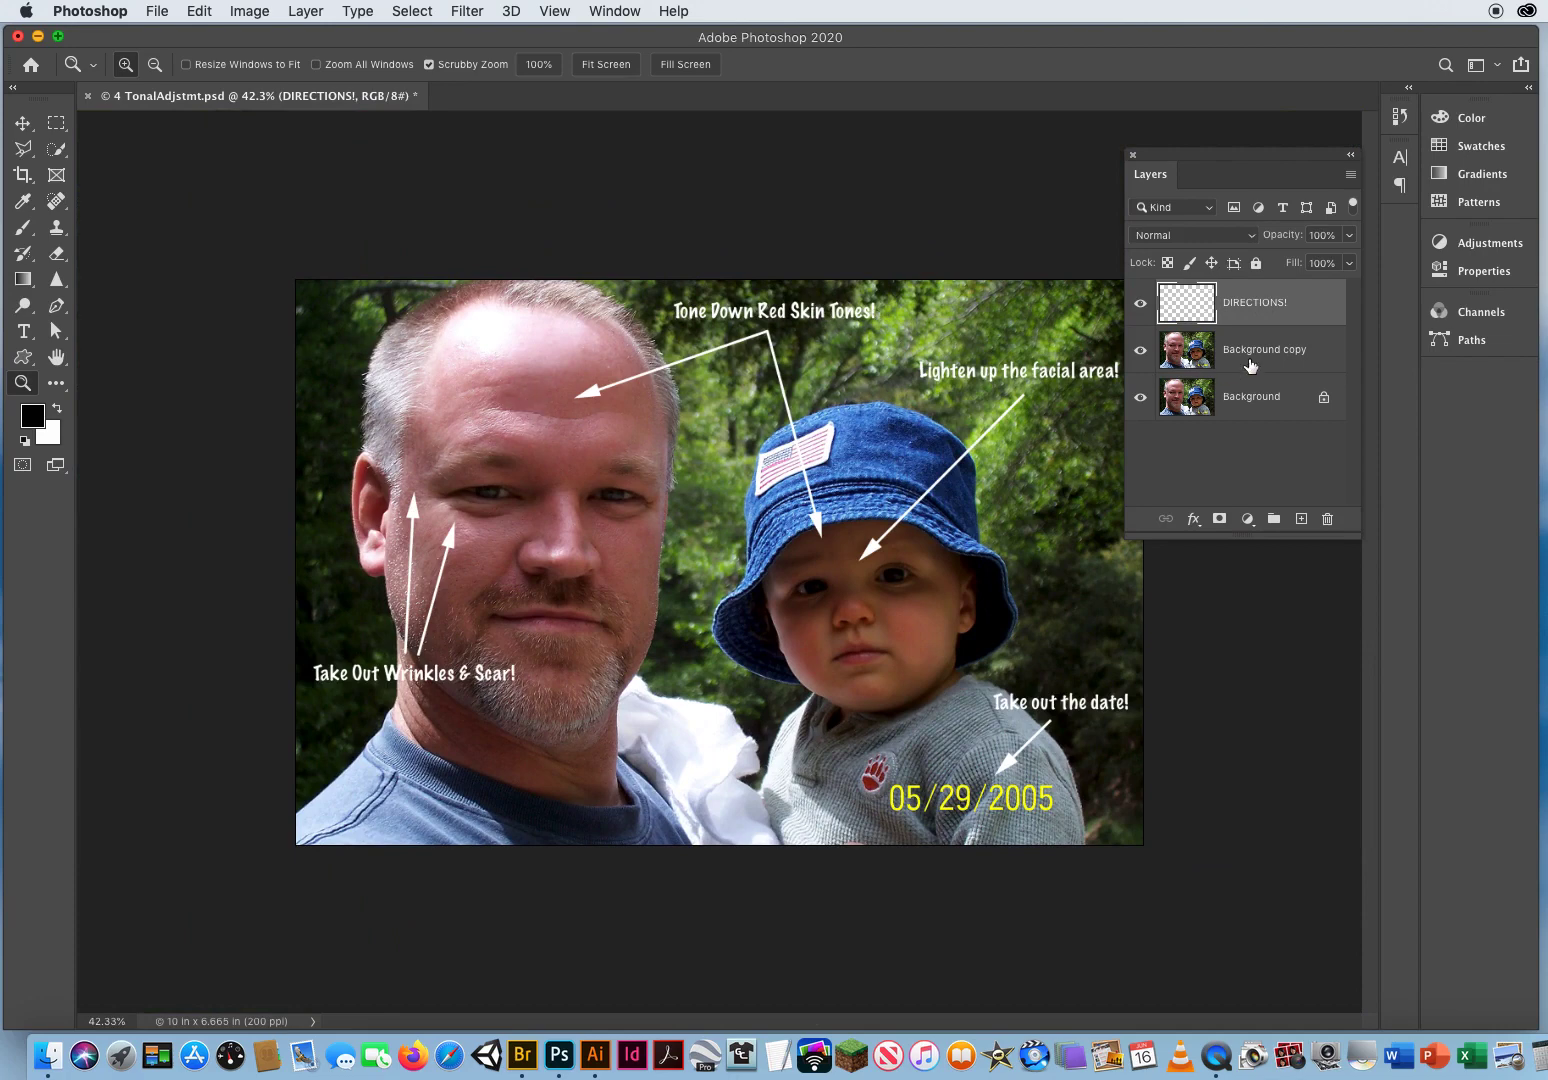
pyautogui.click(1190, 351)
pyautogui.click(1140, 303)
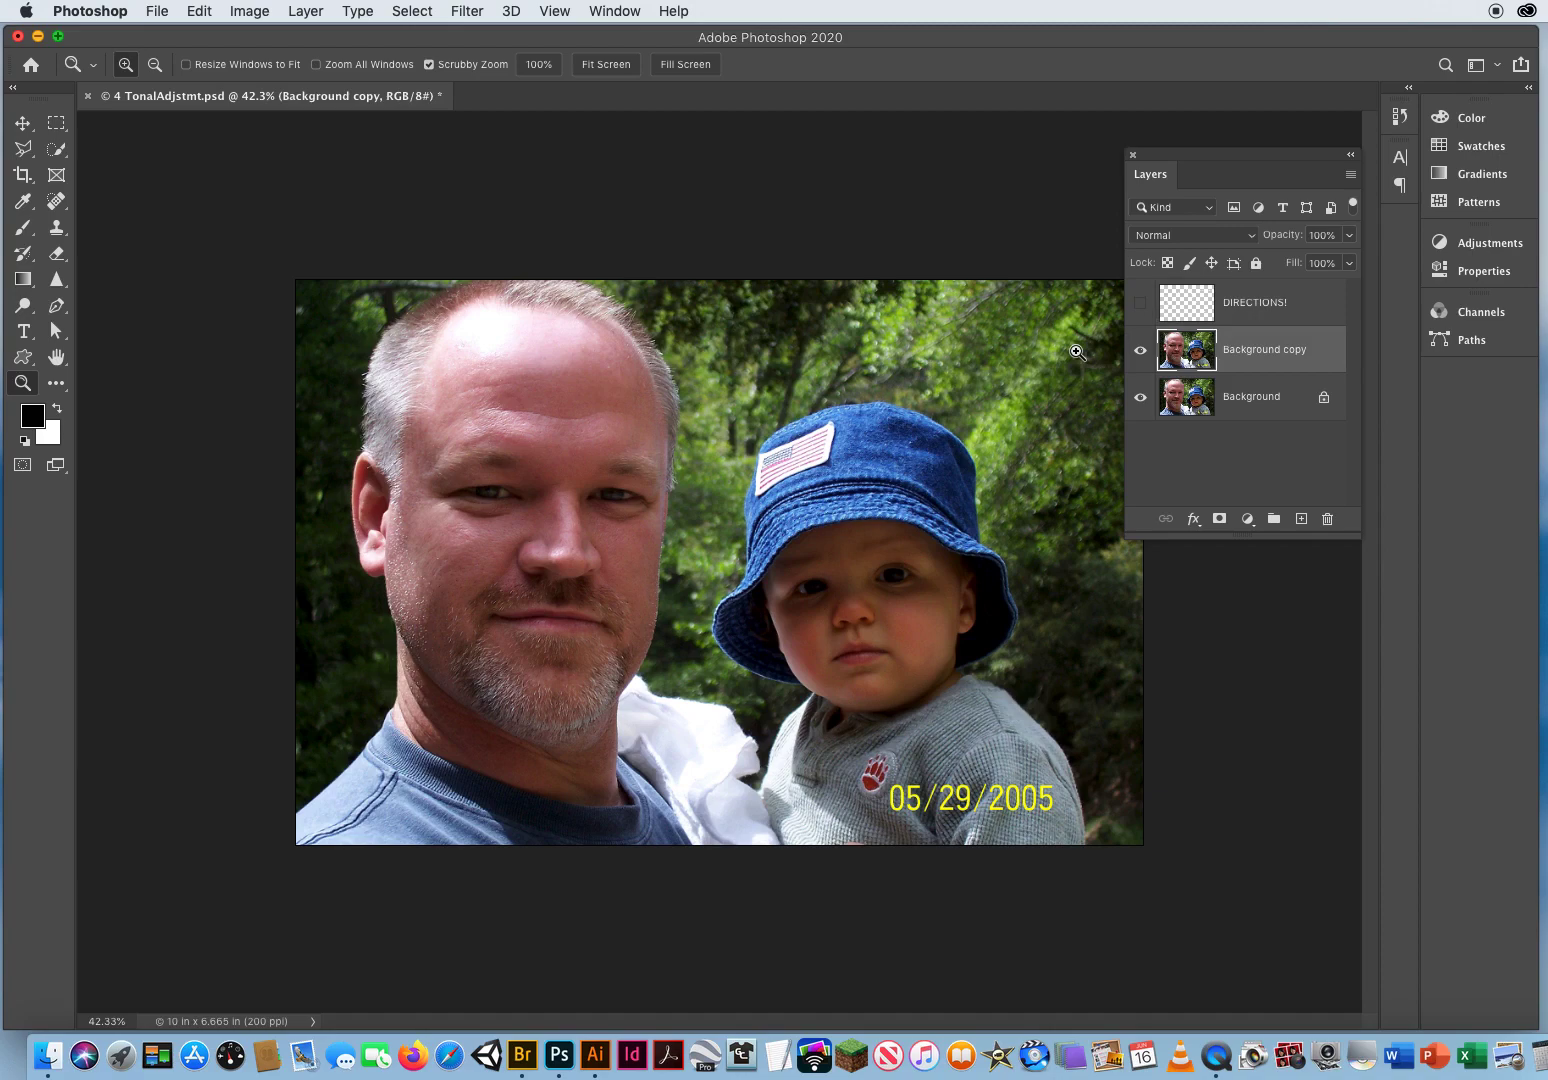
# Step: Use Hue/Saturation's on-image tool on the man's skin to set Reds saturation to -2
pyautogui.click(247, 12)
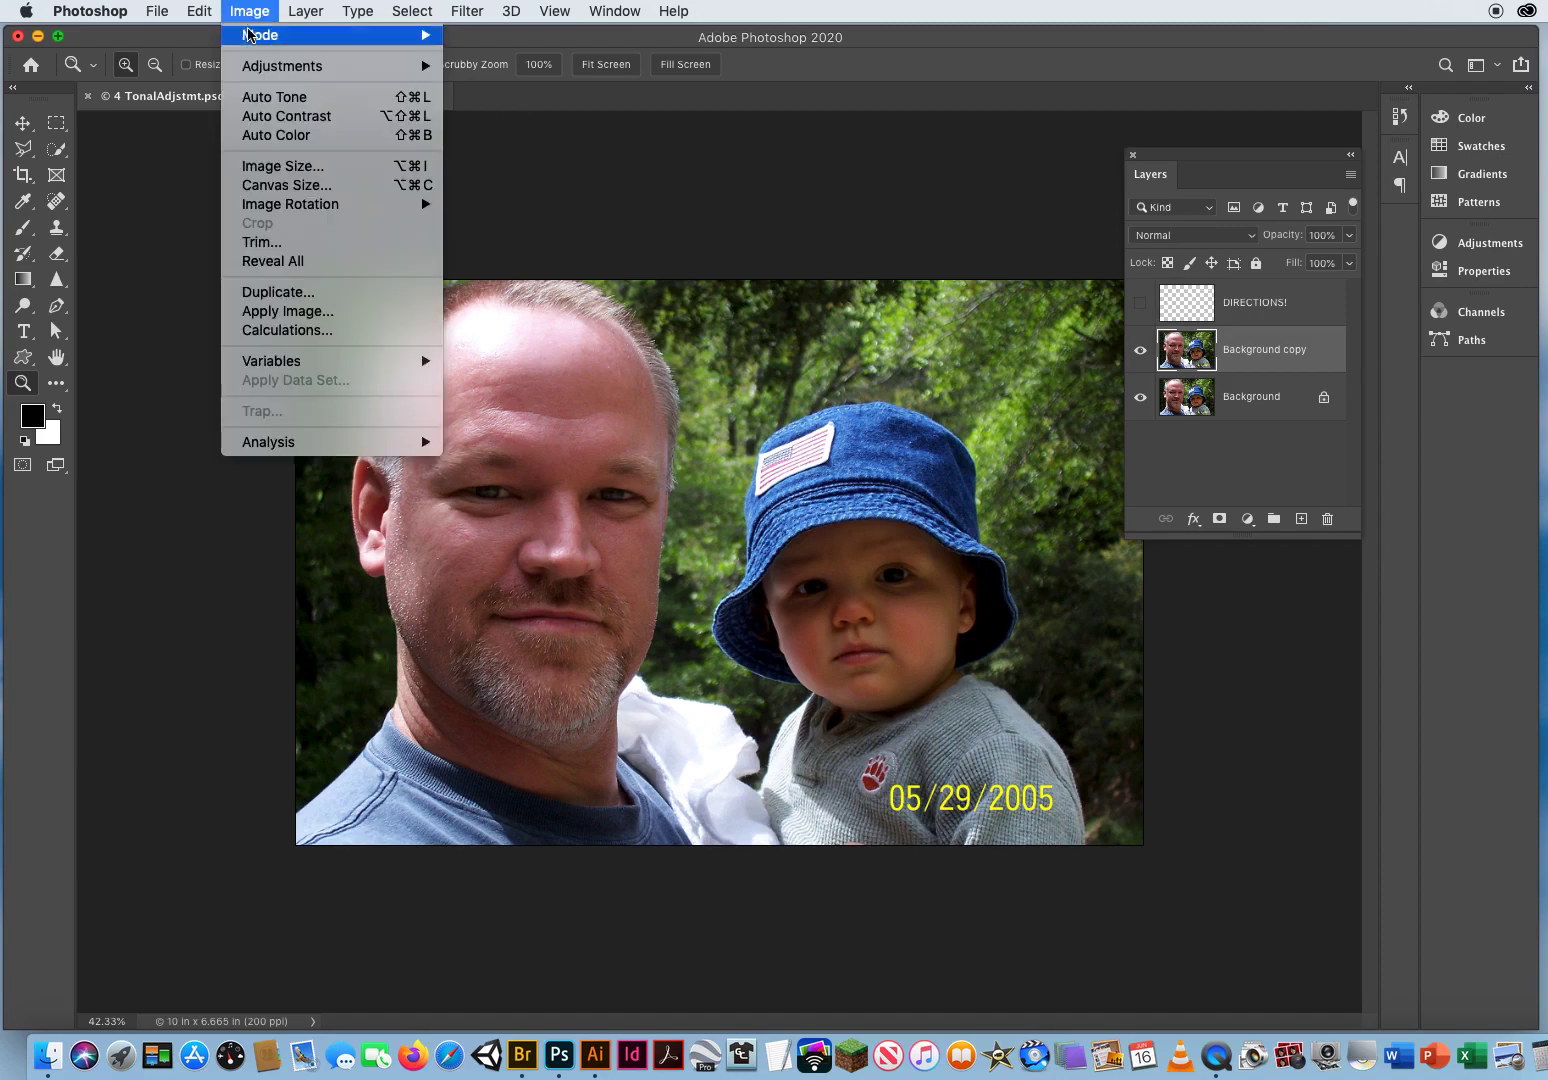
pyautogui.moveTo(249, 75)
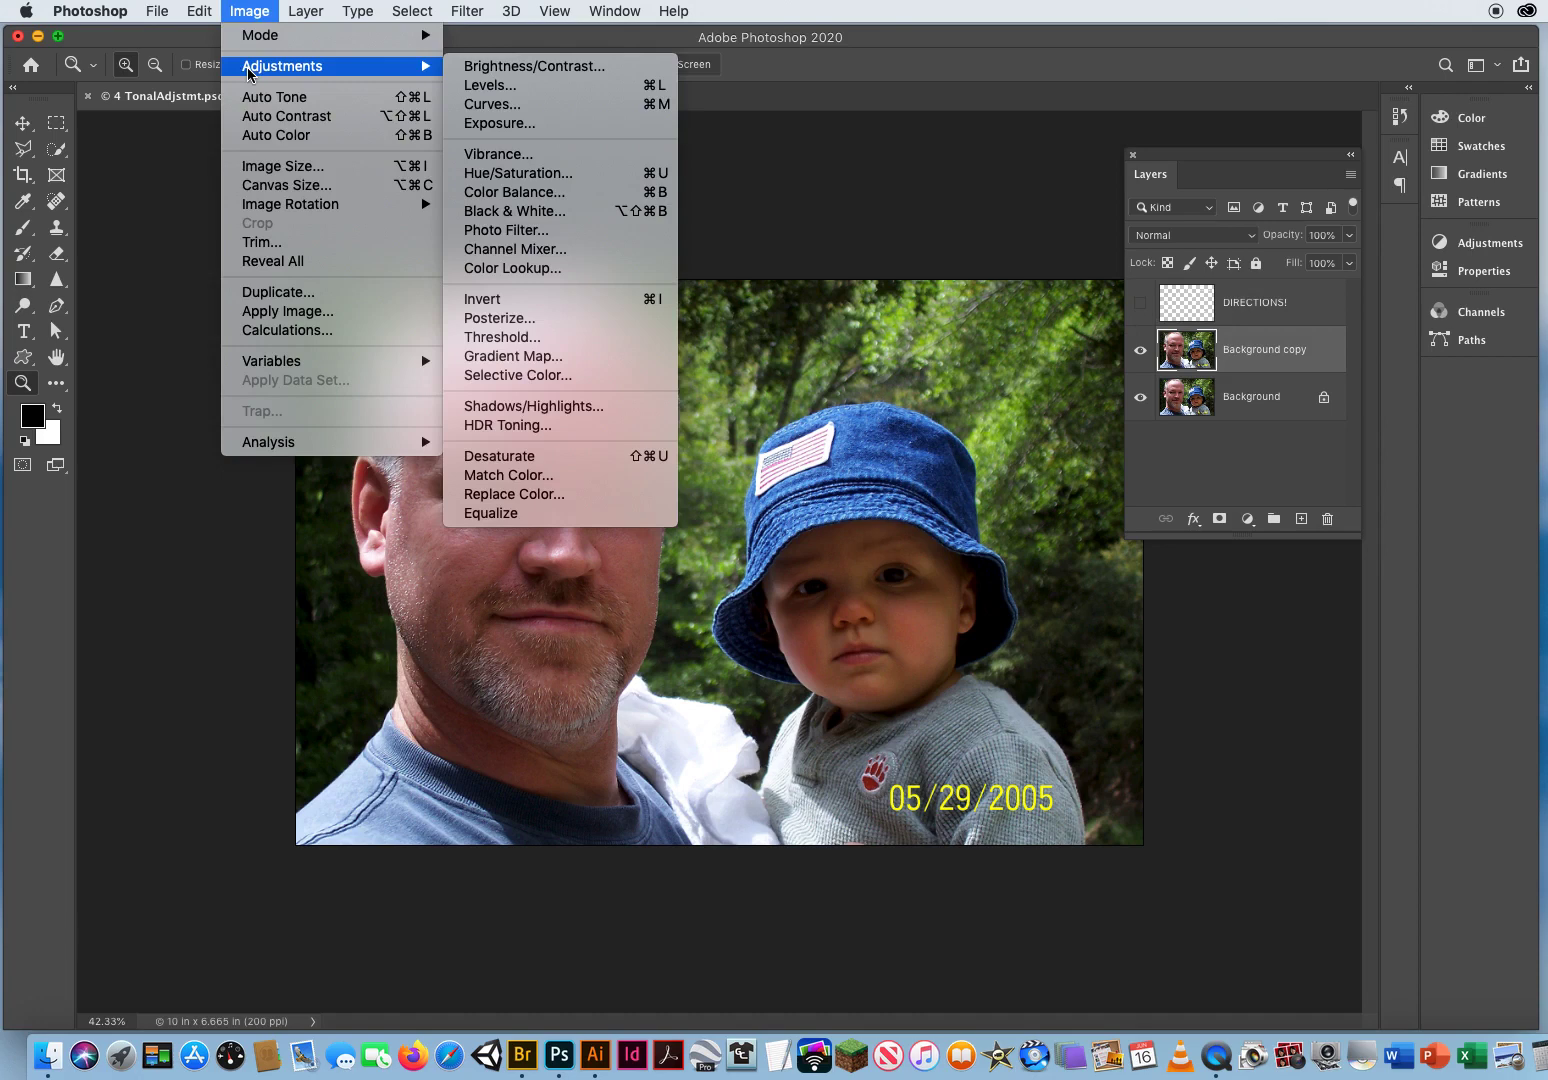
pyautogui.click(575, 178)
pyautogui.moveTo(1076, 162); pyautogui.dragTo(813, 152)
pyautogui.click(780, 411)
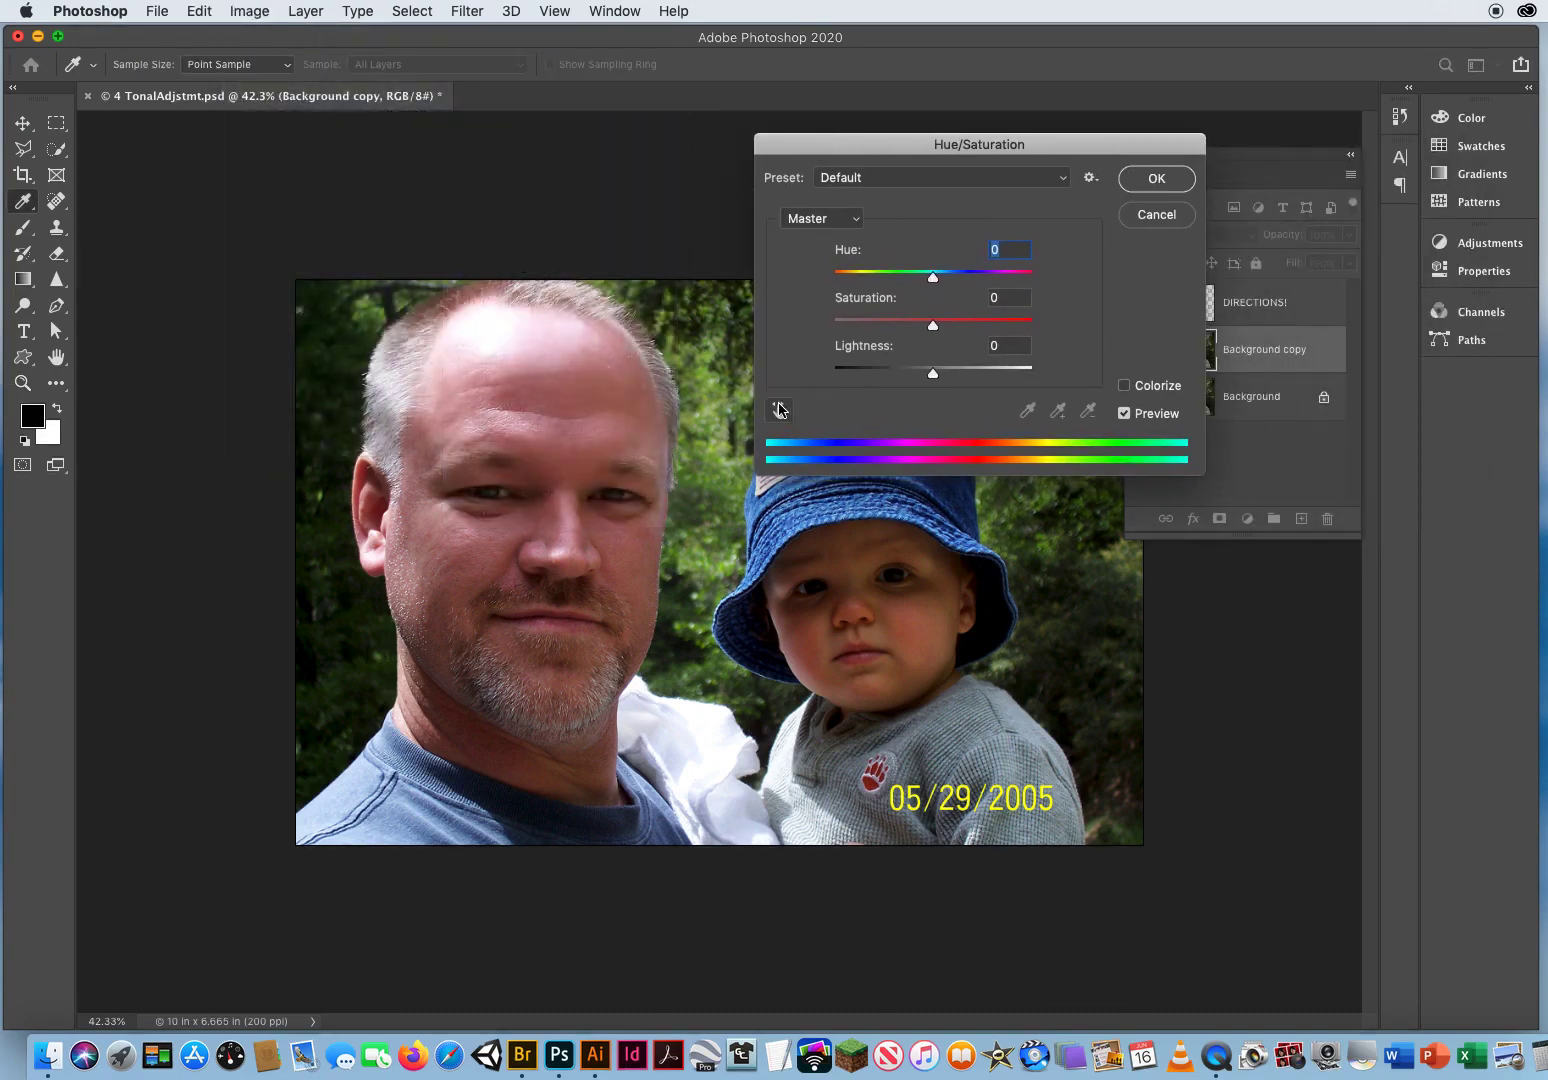
pyautogui.click(781, 413)
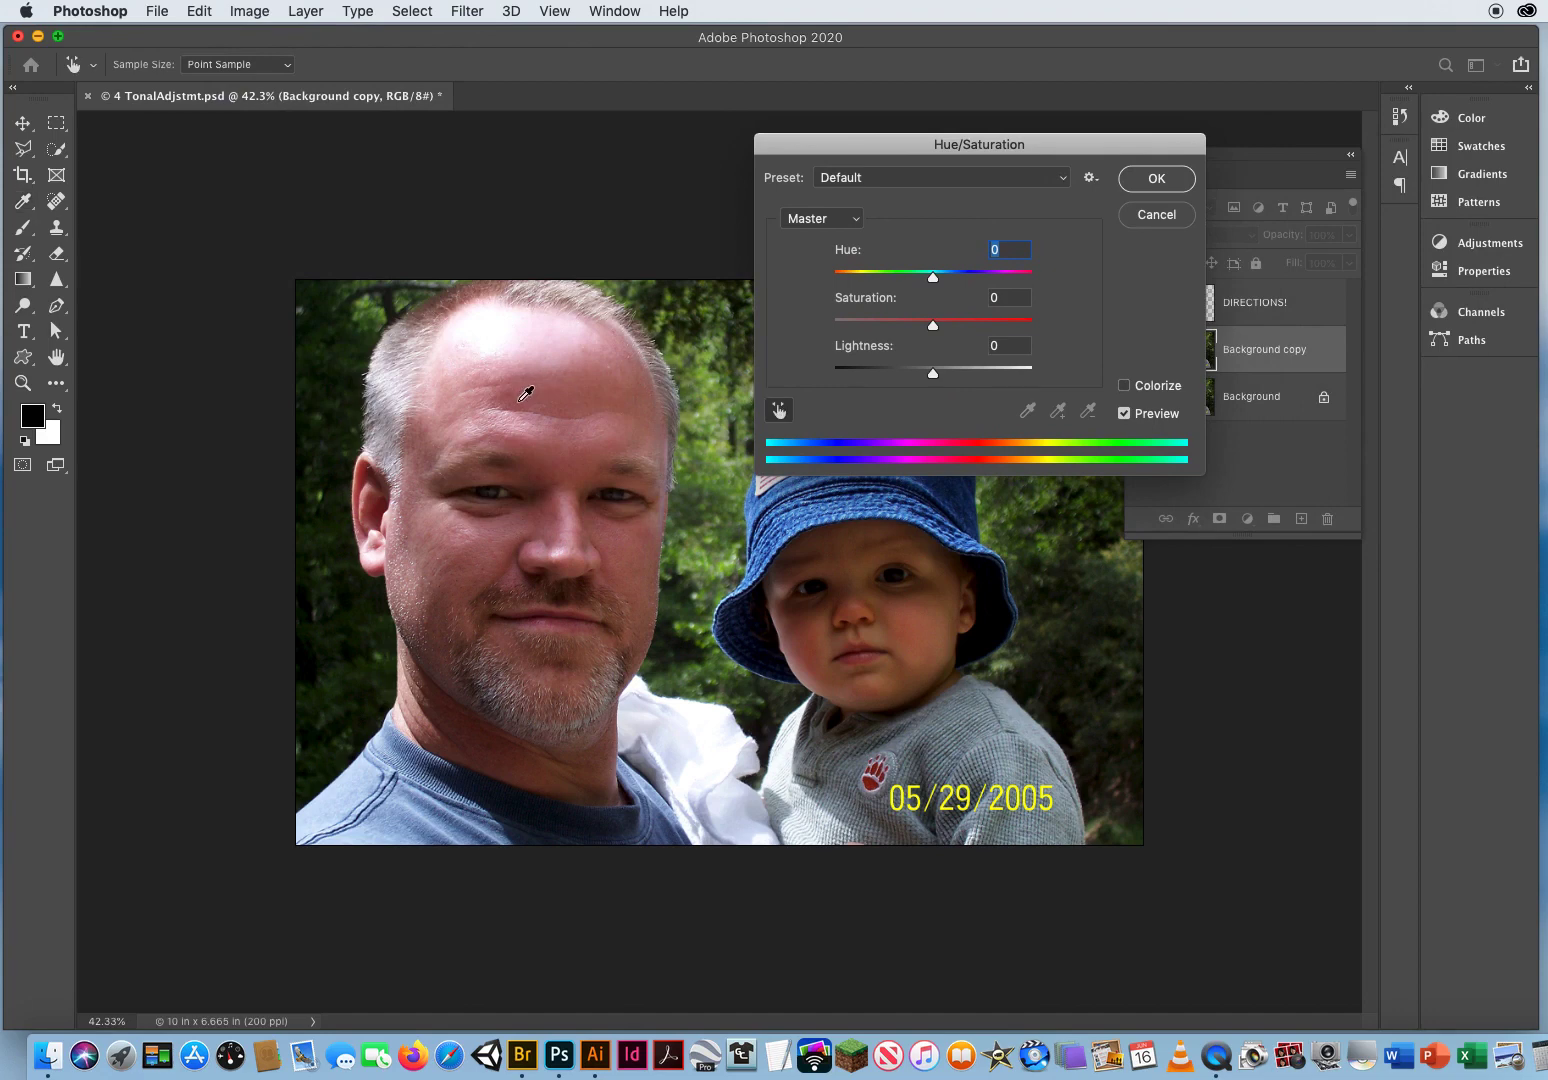
pyautogui.moveTo(527, 399); pyautogui.dragTo(634, 404)
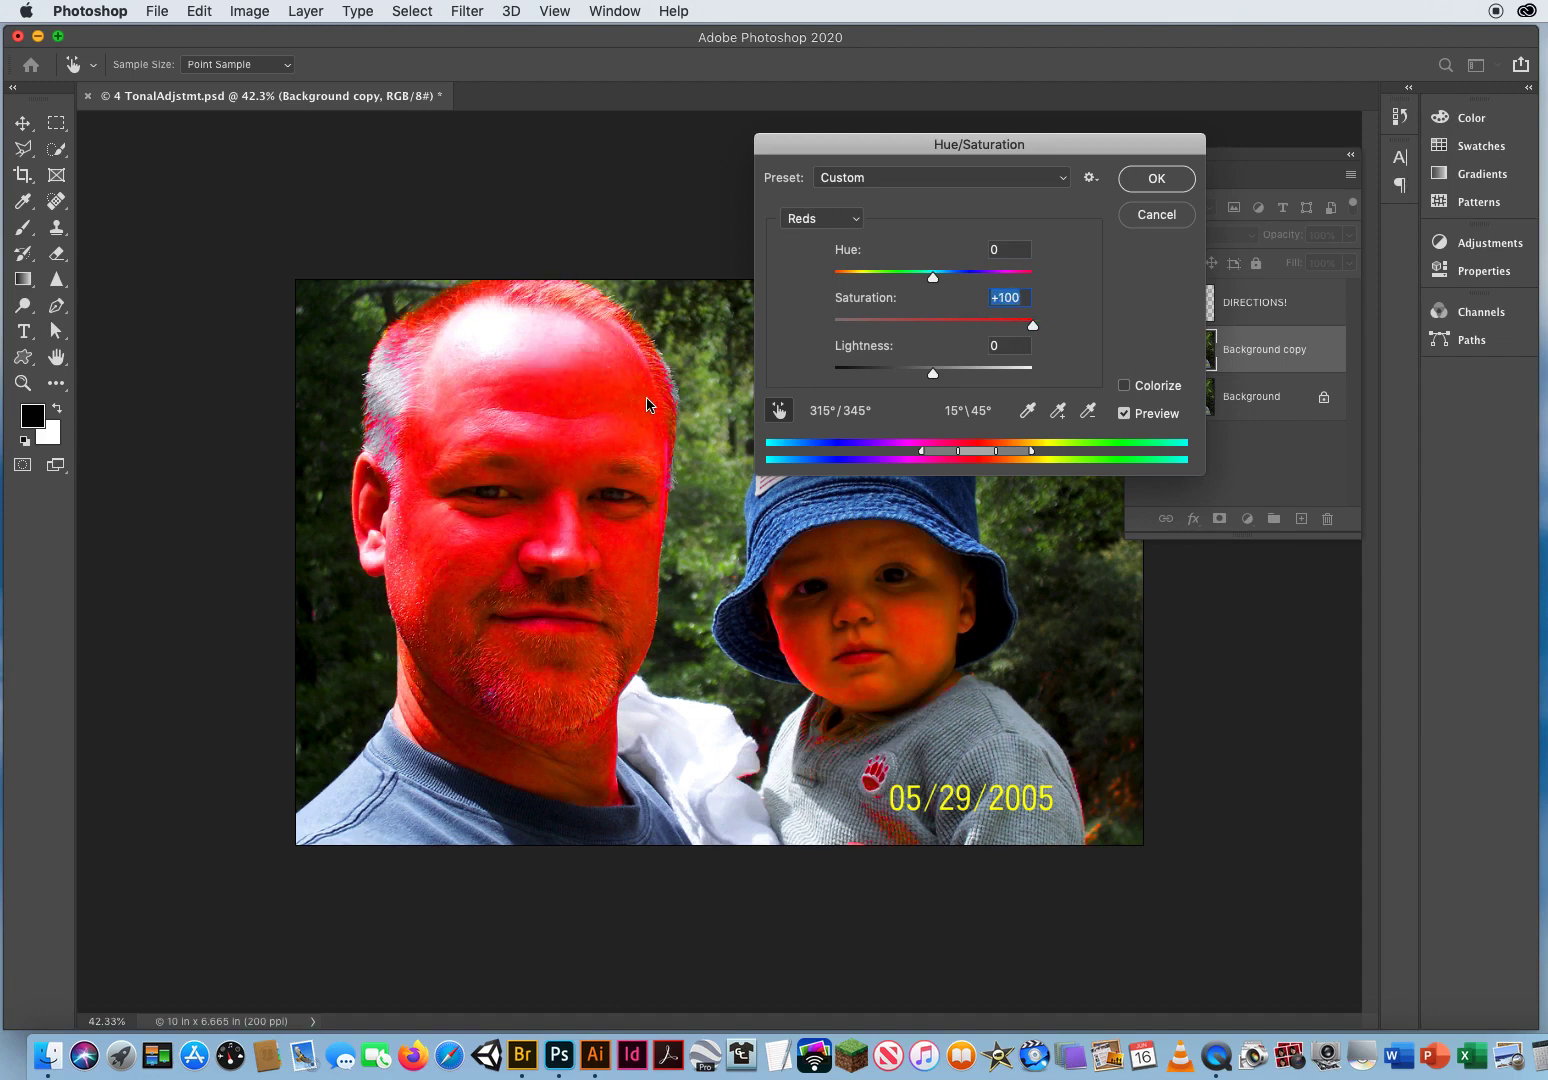
pyautogui.moveTo(647, 404); pyautogui.dragTo(537, 407)
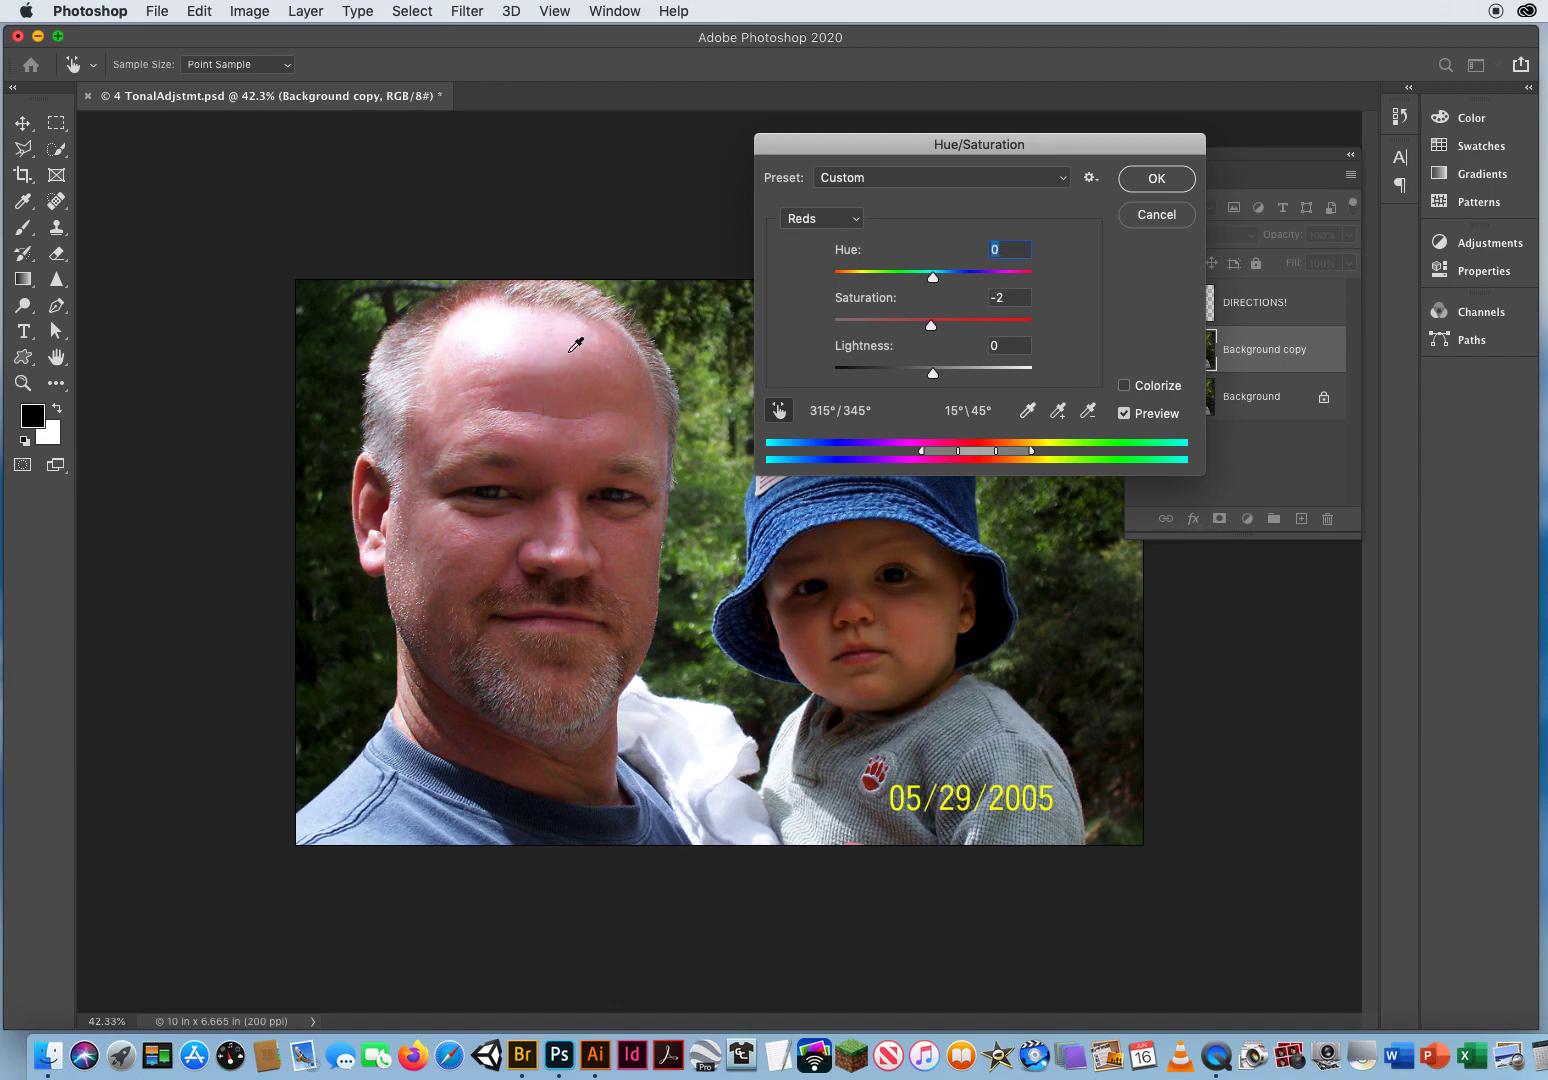
pyautogui.click(1153, 180)
pyautogui.press('z')
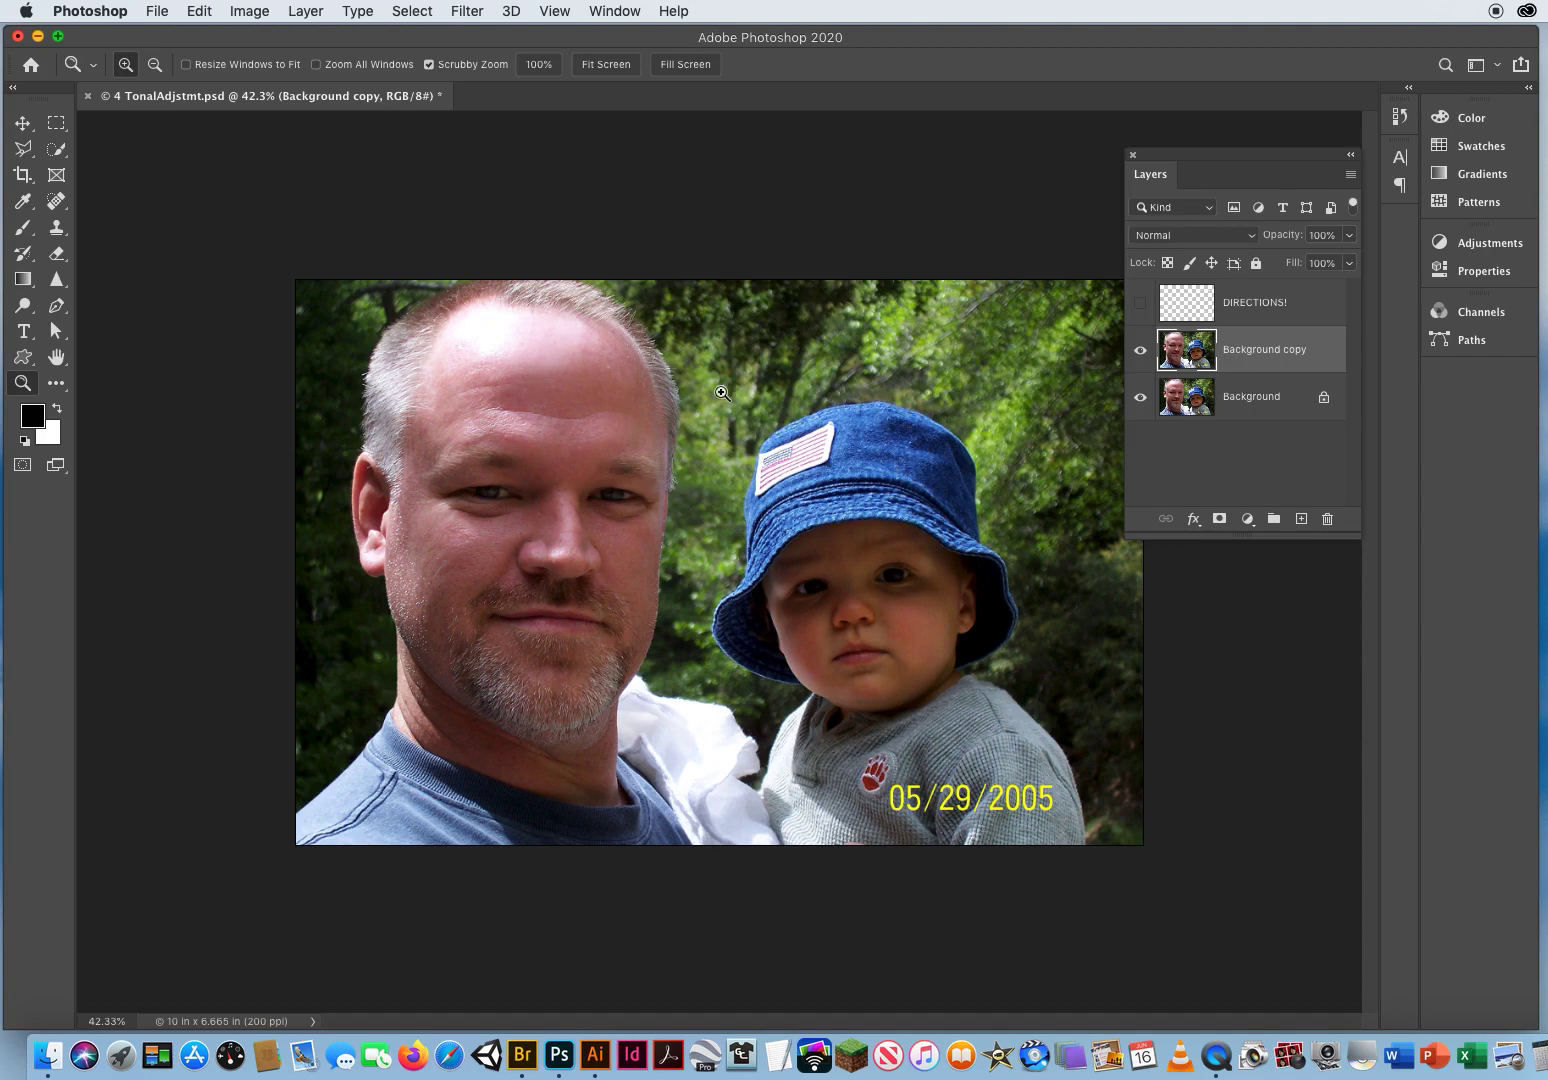
pyautogui.click(1141, 308)
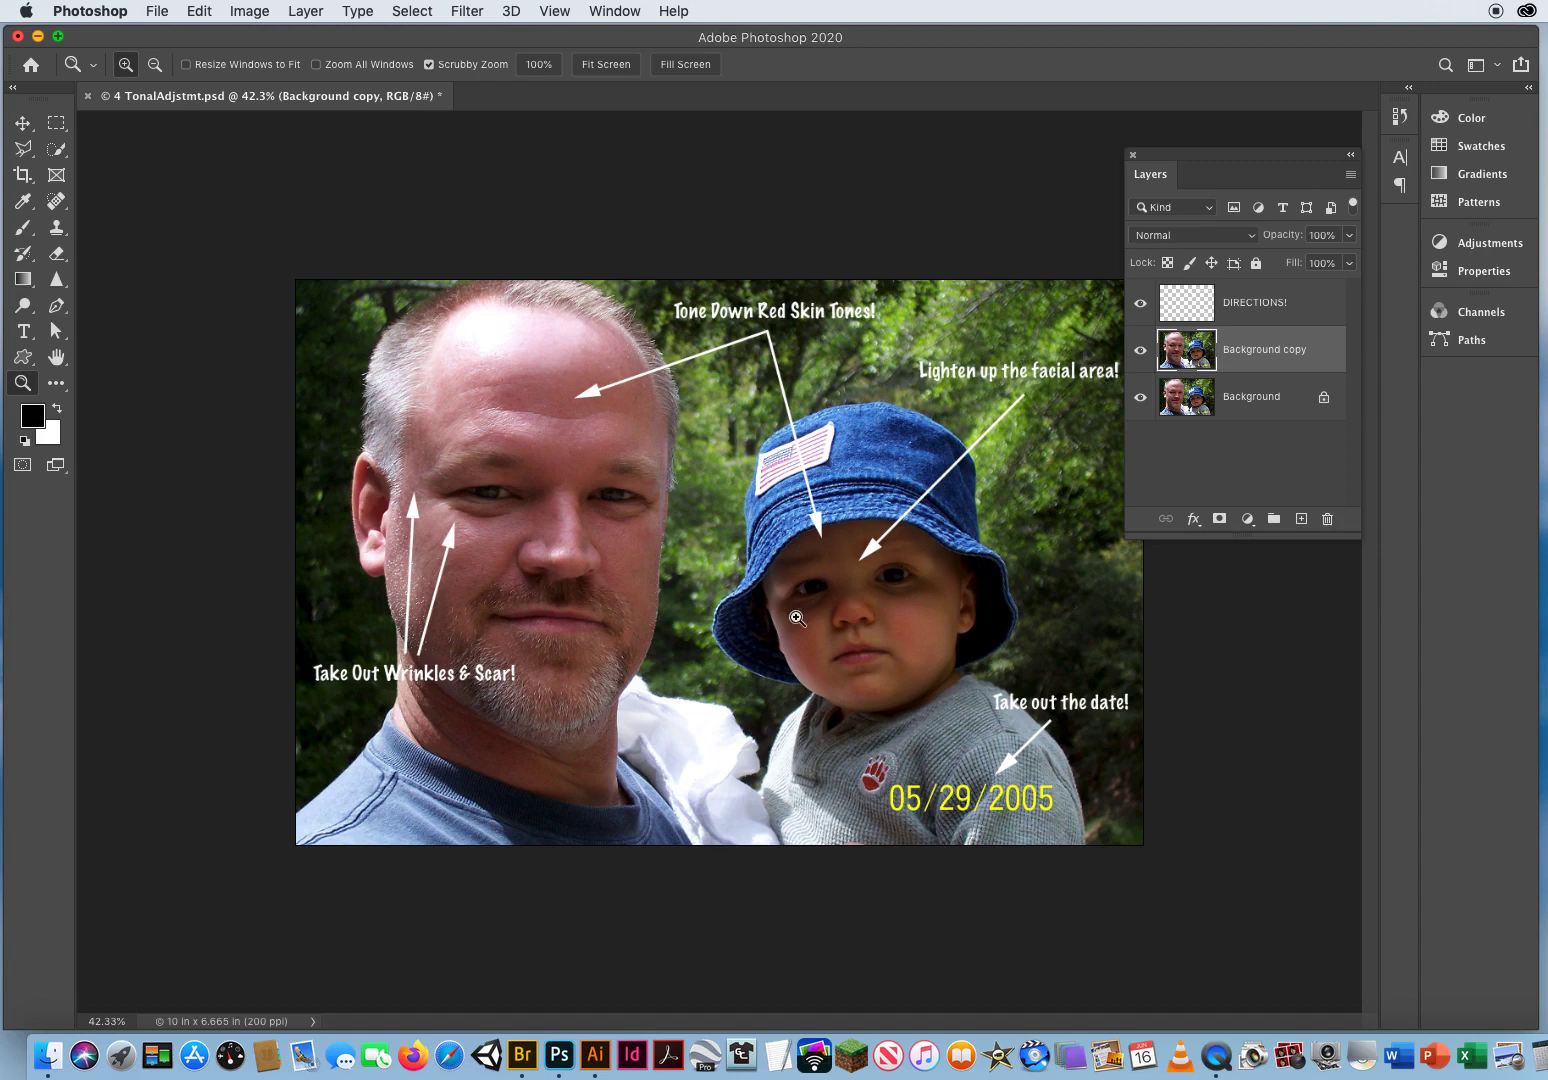
pyautogui.click(1140, 303)
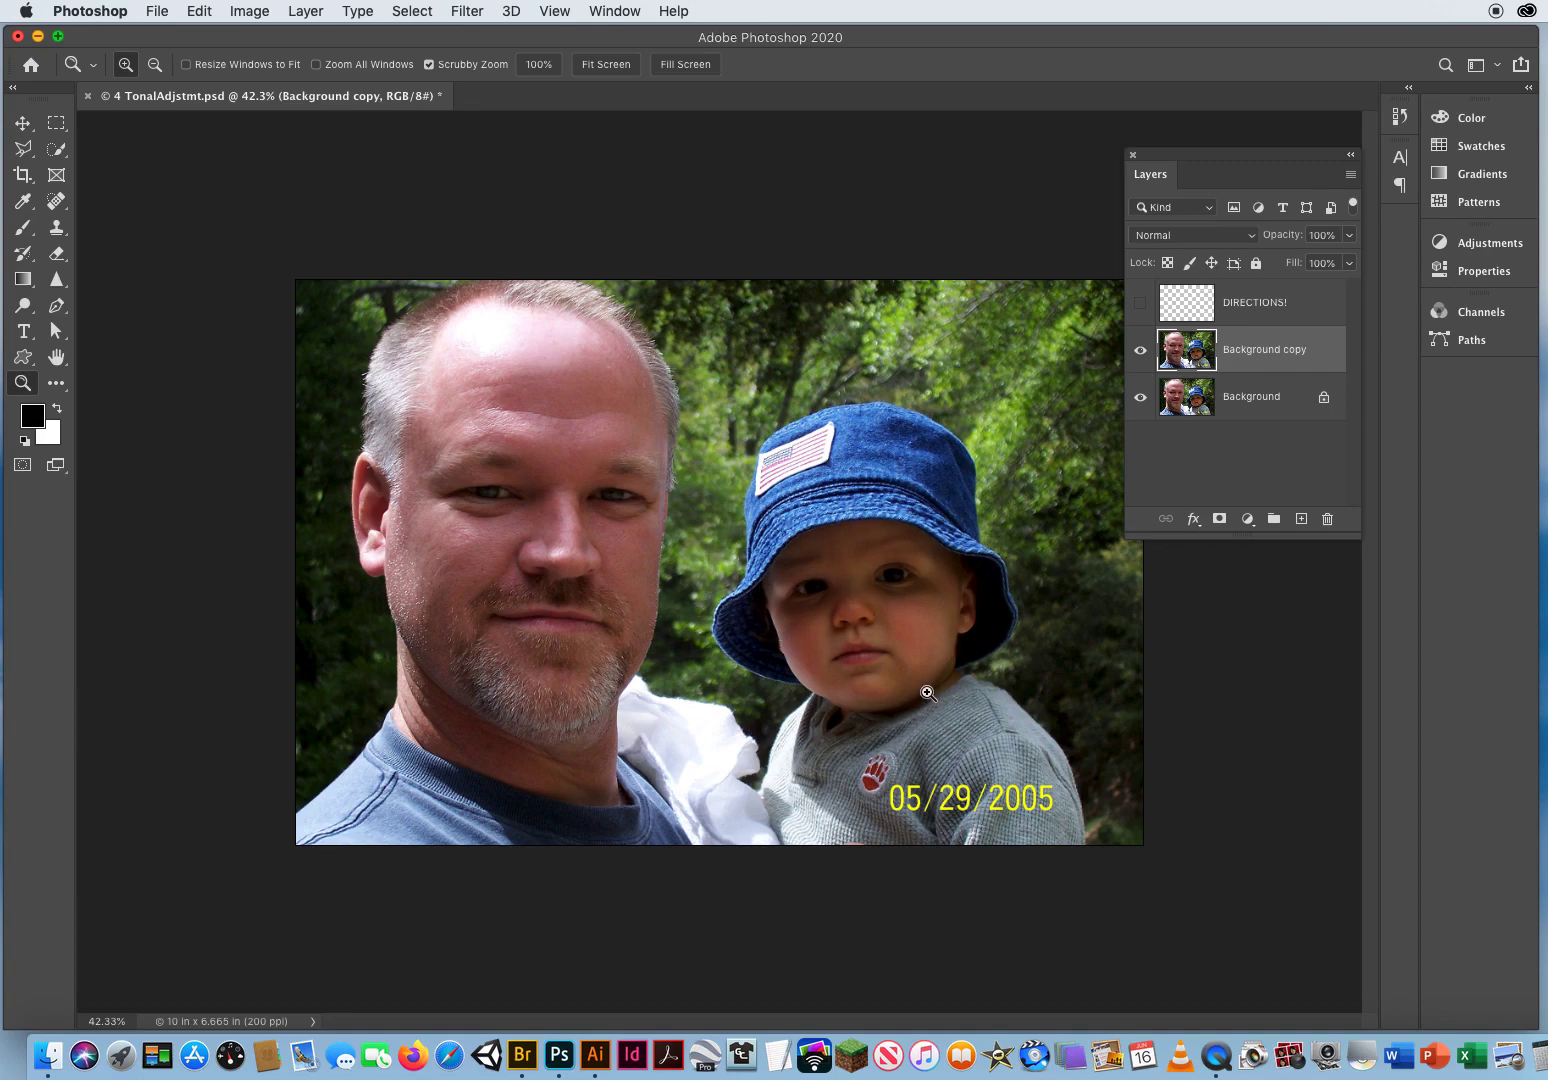
pyautogui.moveTo(1192, 160); pyautogui.dragTo(1092, 126)
pyautogui.click(22, 122)
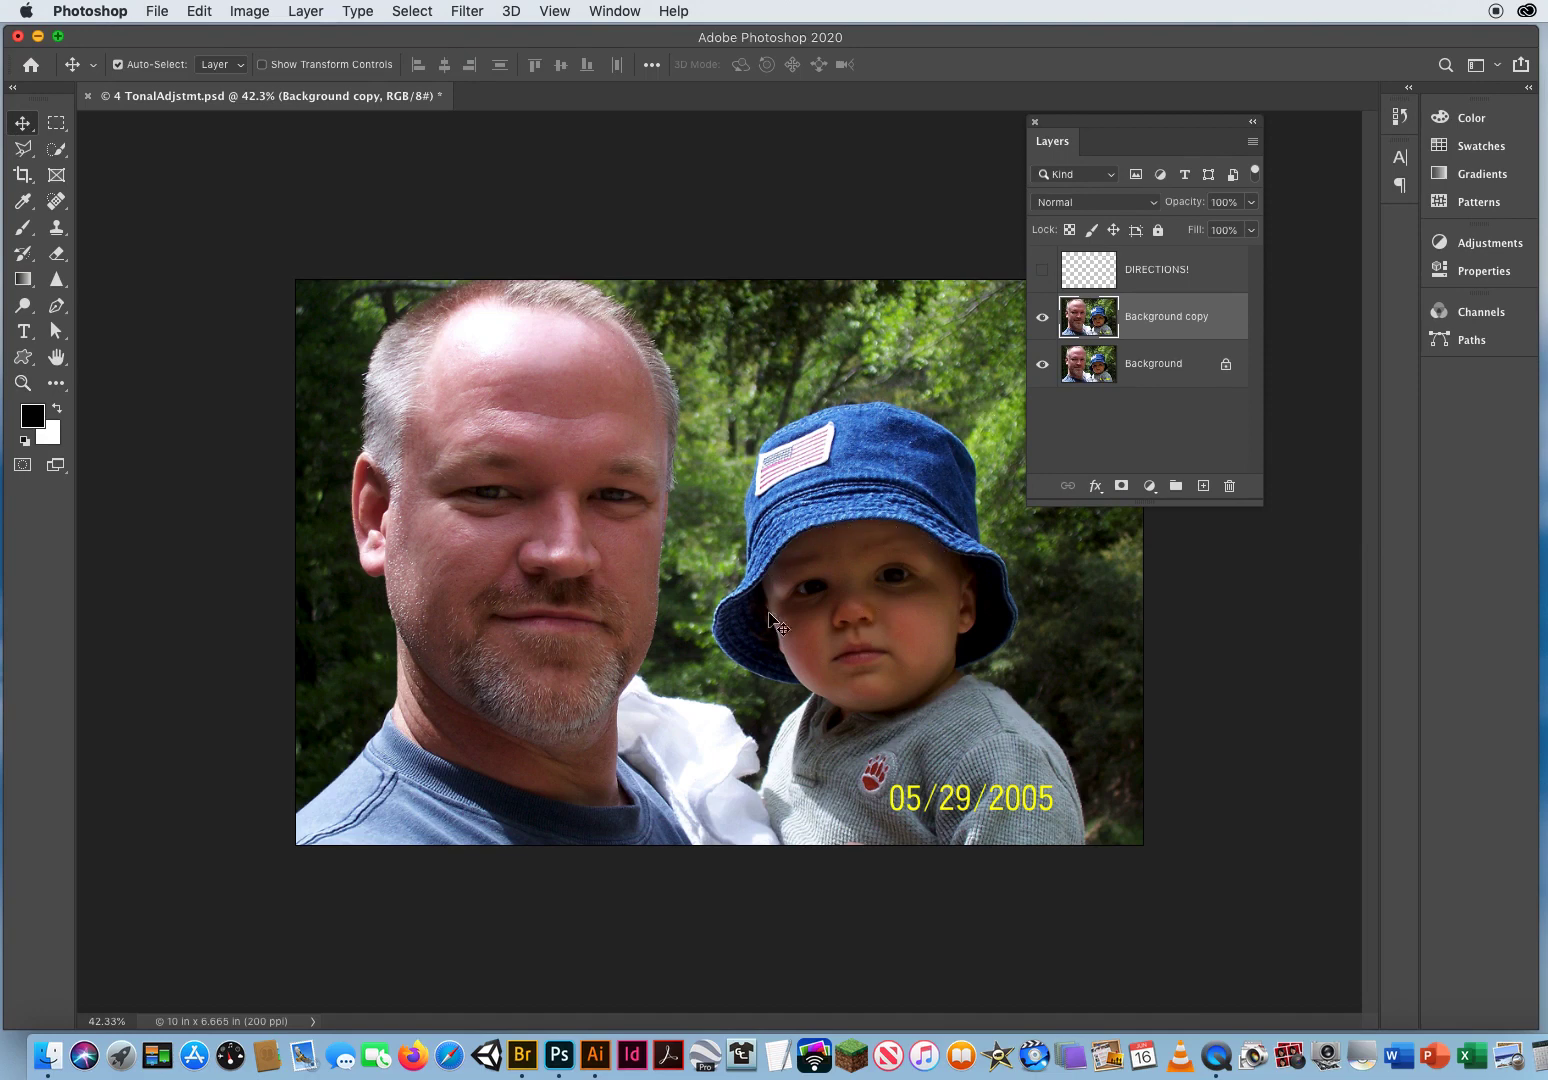
pyautogui.click(1465, 318)
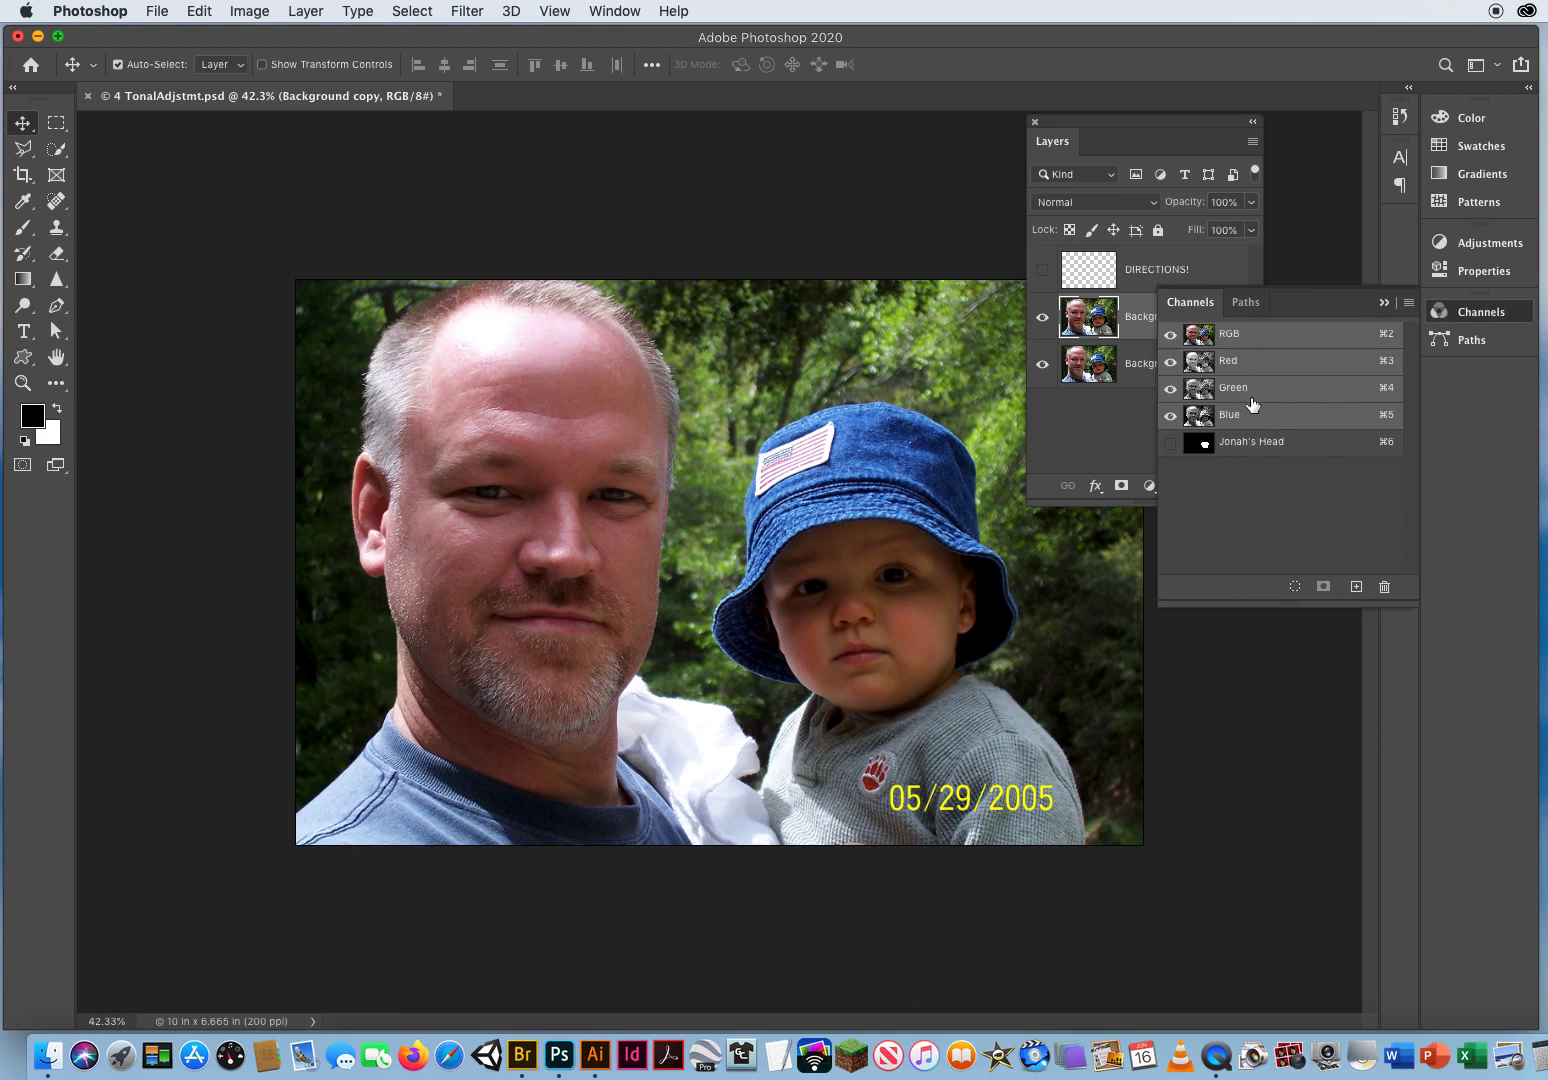
pyautogui.click(1250, 442)
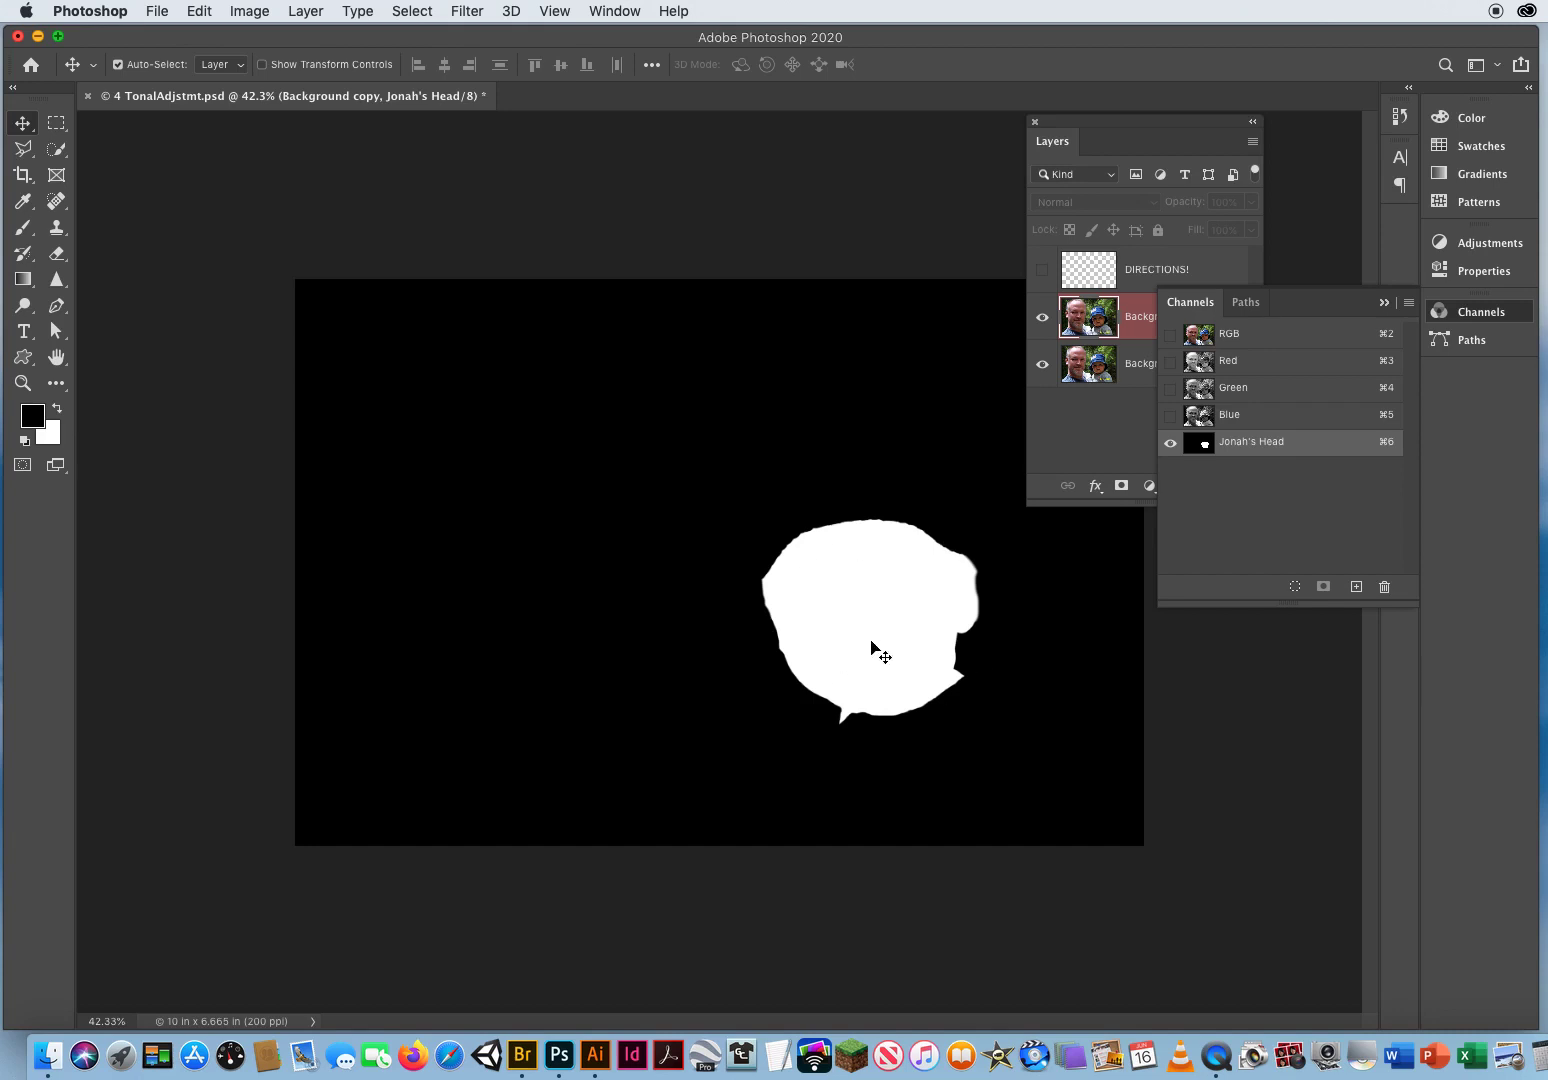
pyautogui.click(1230, 334)
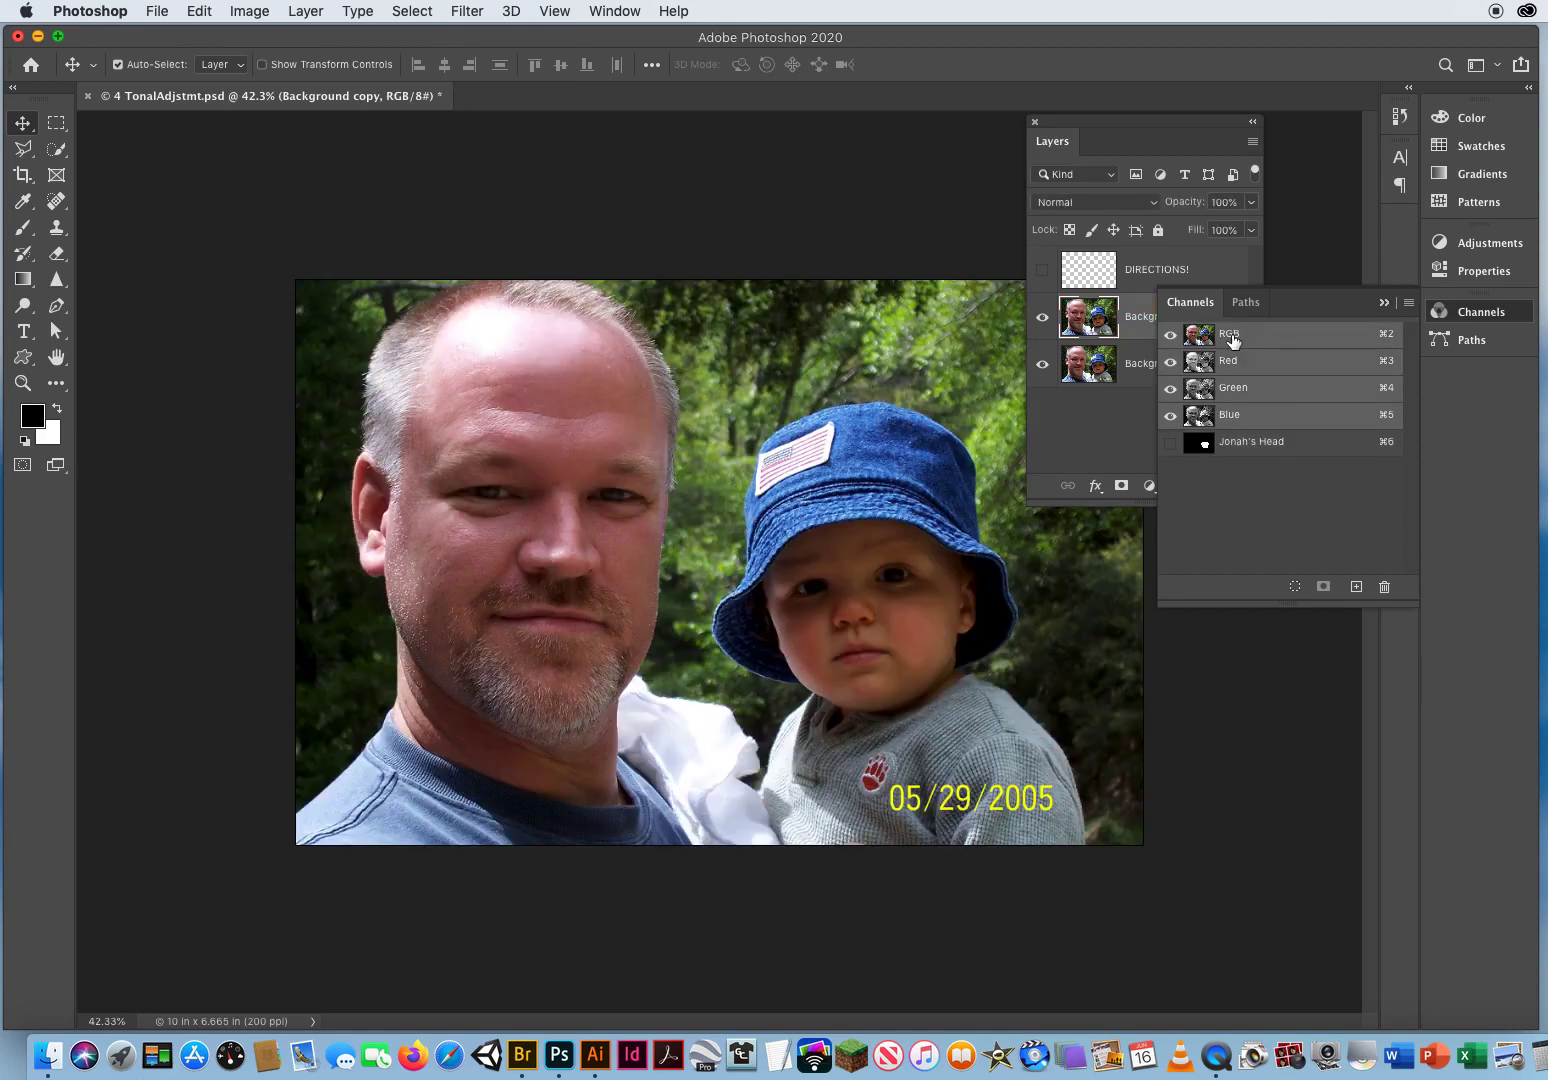
pyautogui.click(1384, 302)
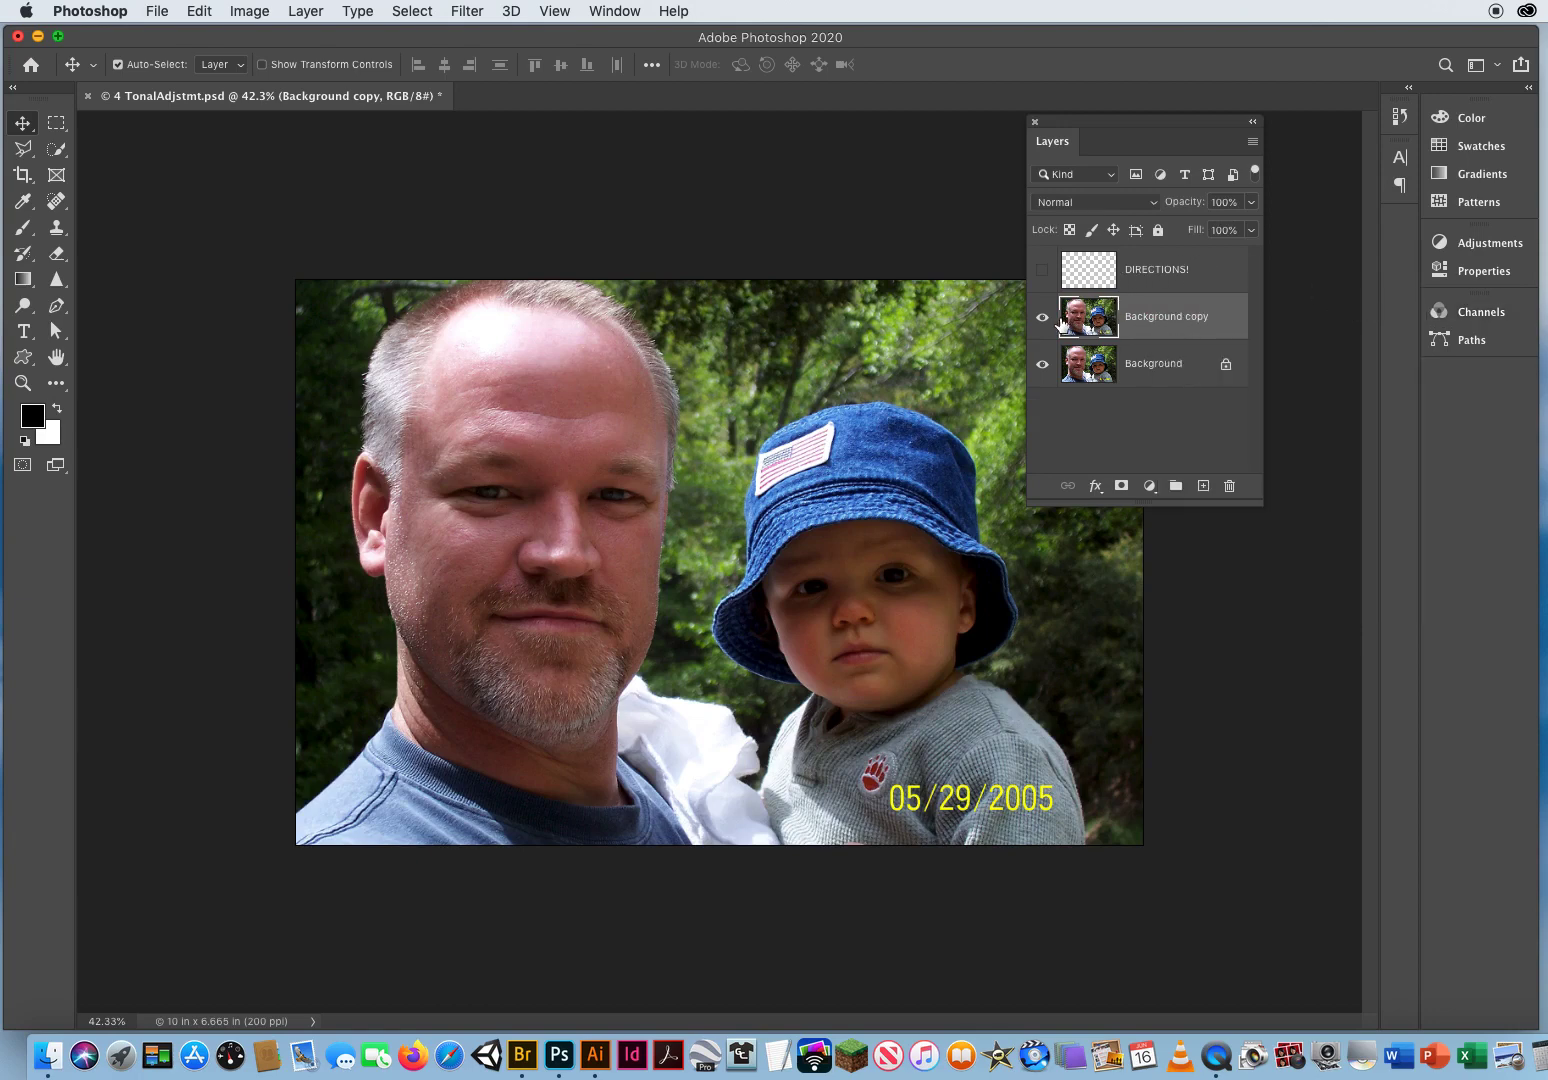
# Step: Load the Jonah's Head channel as a selection around the boy's face
pyautogui.click(412, 12)
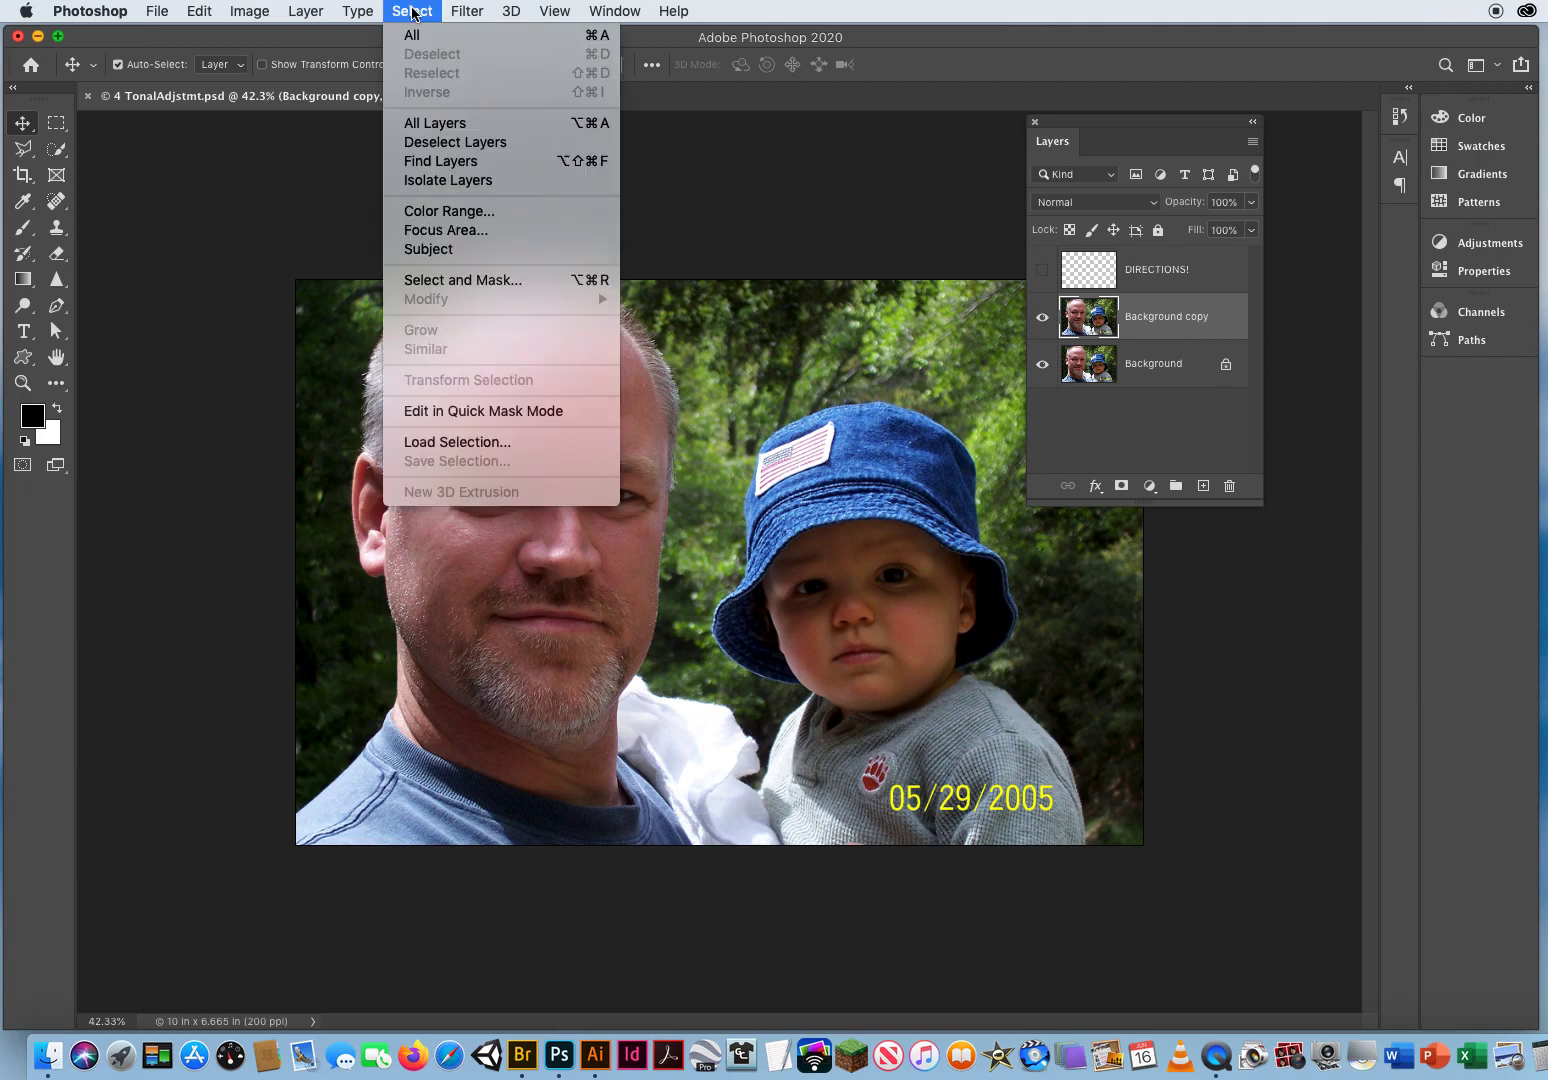
pyautogui.click(459, 442)
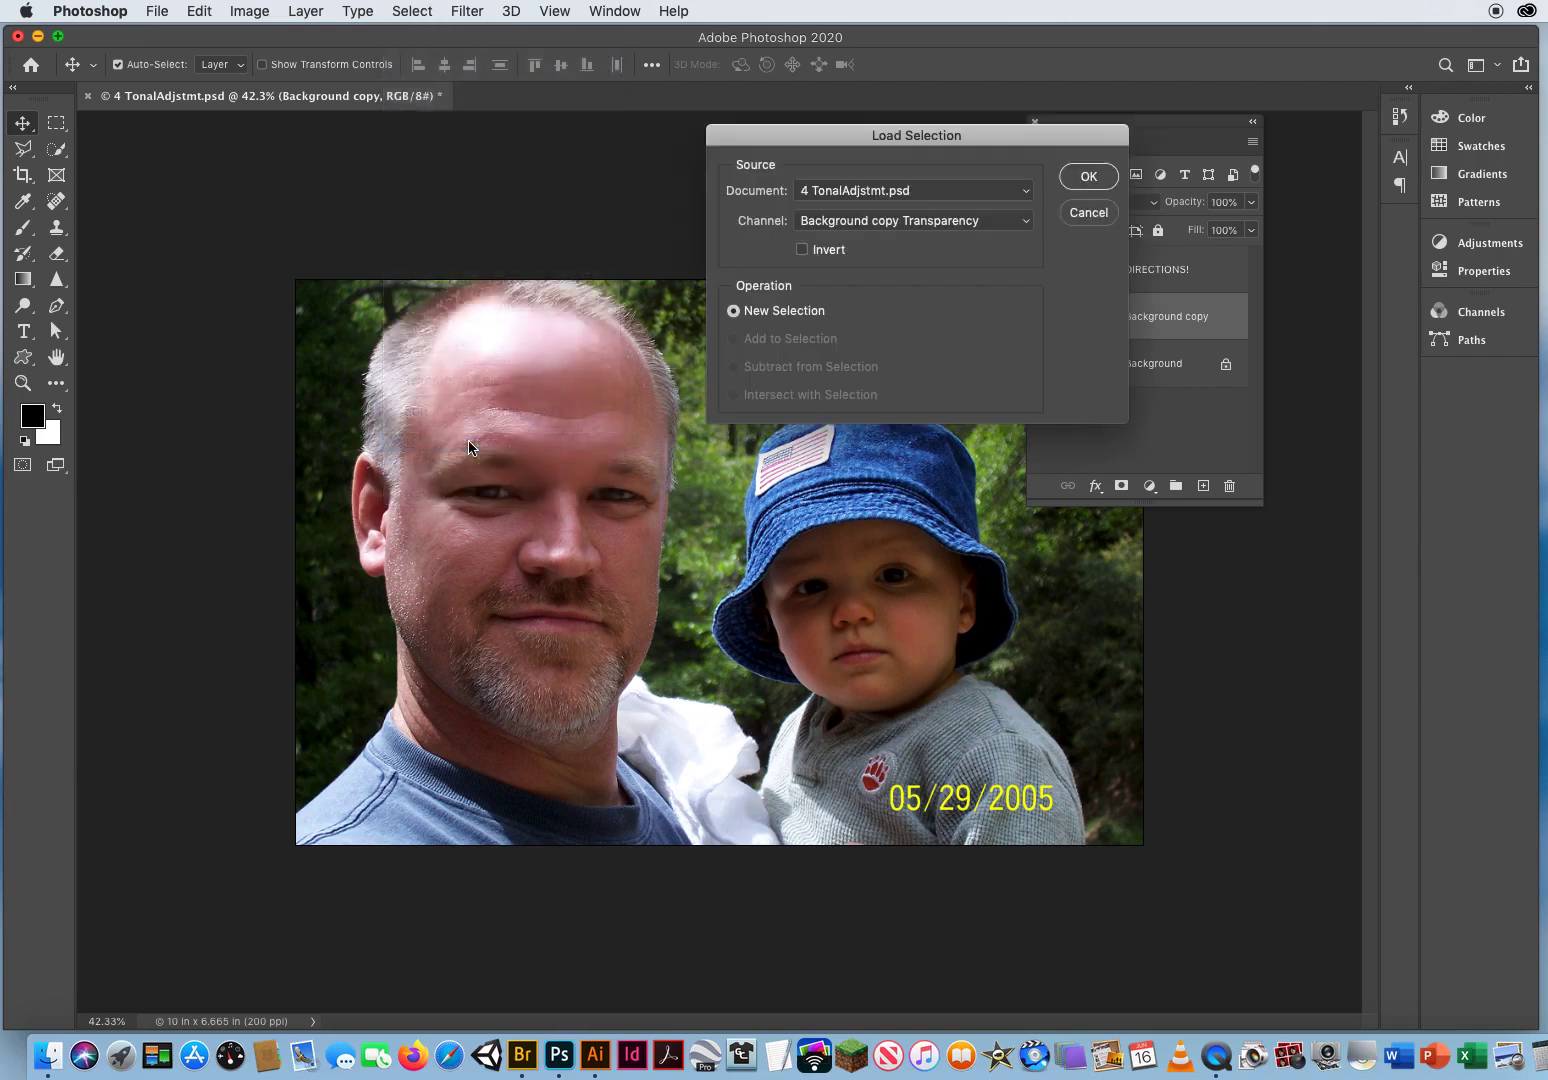
pyautogui.moveTo(803, 135)
pyautogui.mouseDown()
pyautogui.moveTo(729, 197)
pyautogui.moveTo(808, 147)
pyautogui.mouseUp()
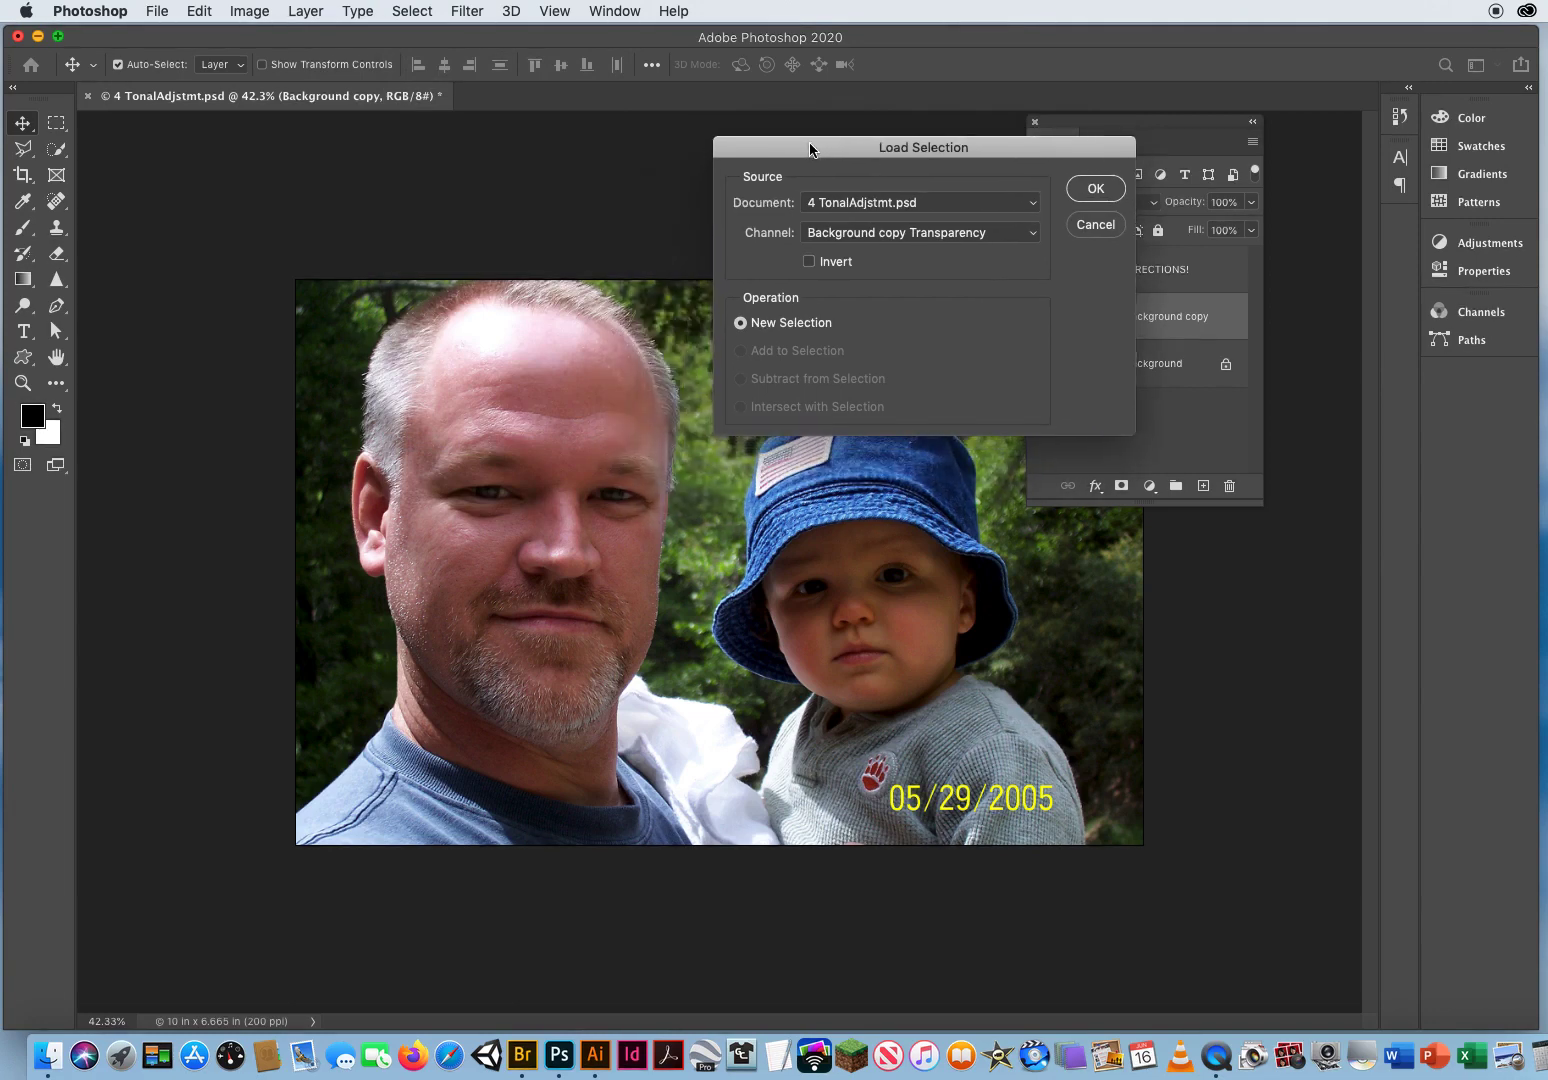
pyautogui.click(853, 234)
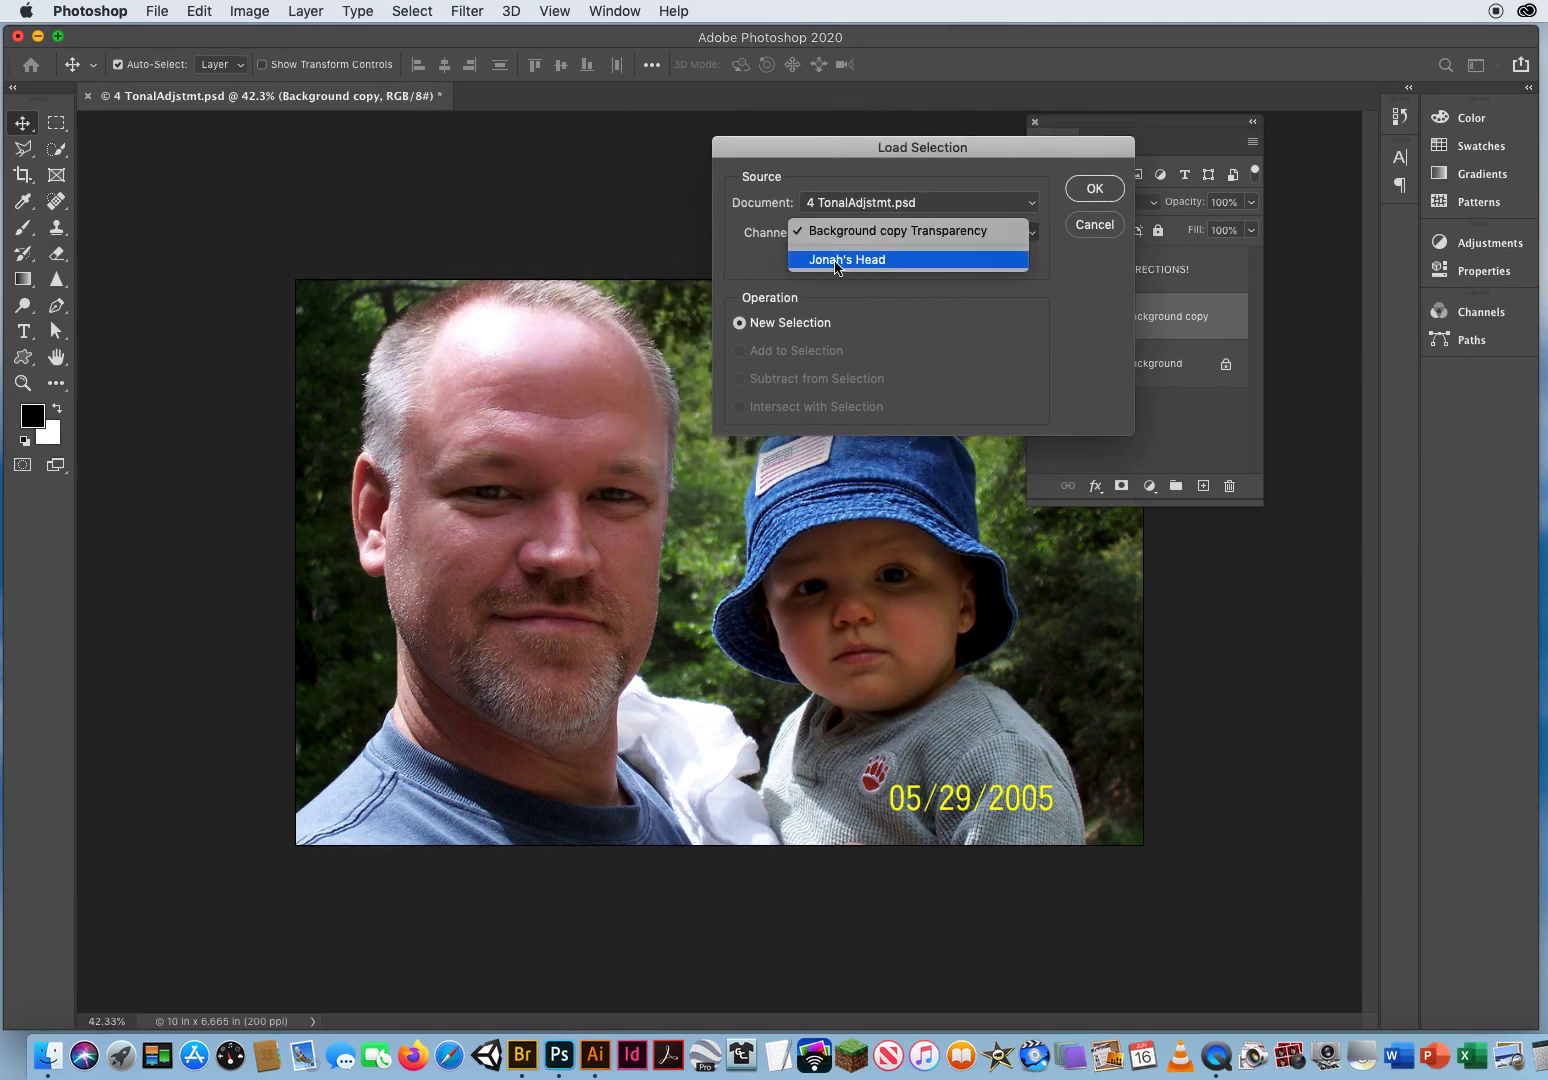
pyautogui.click(836, 262)
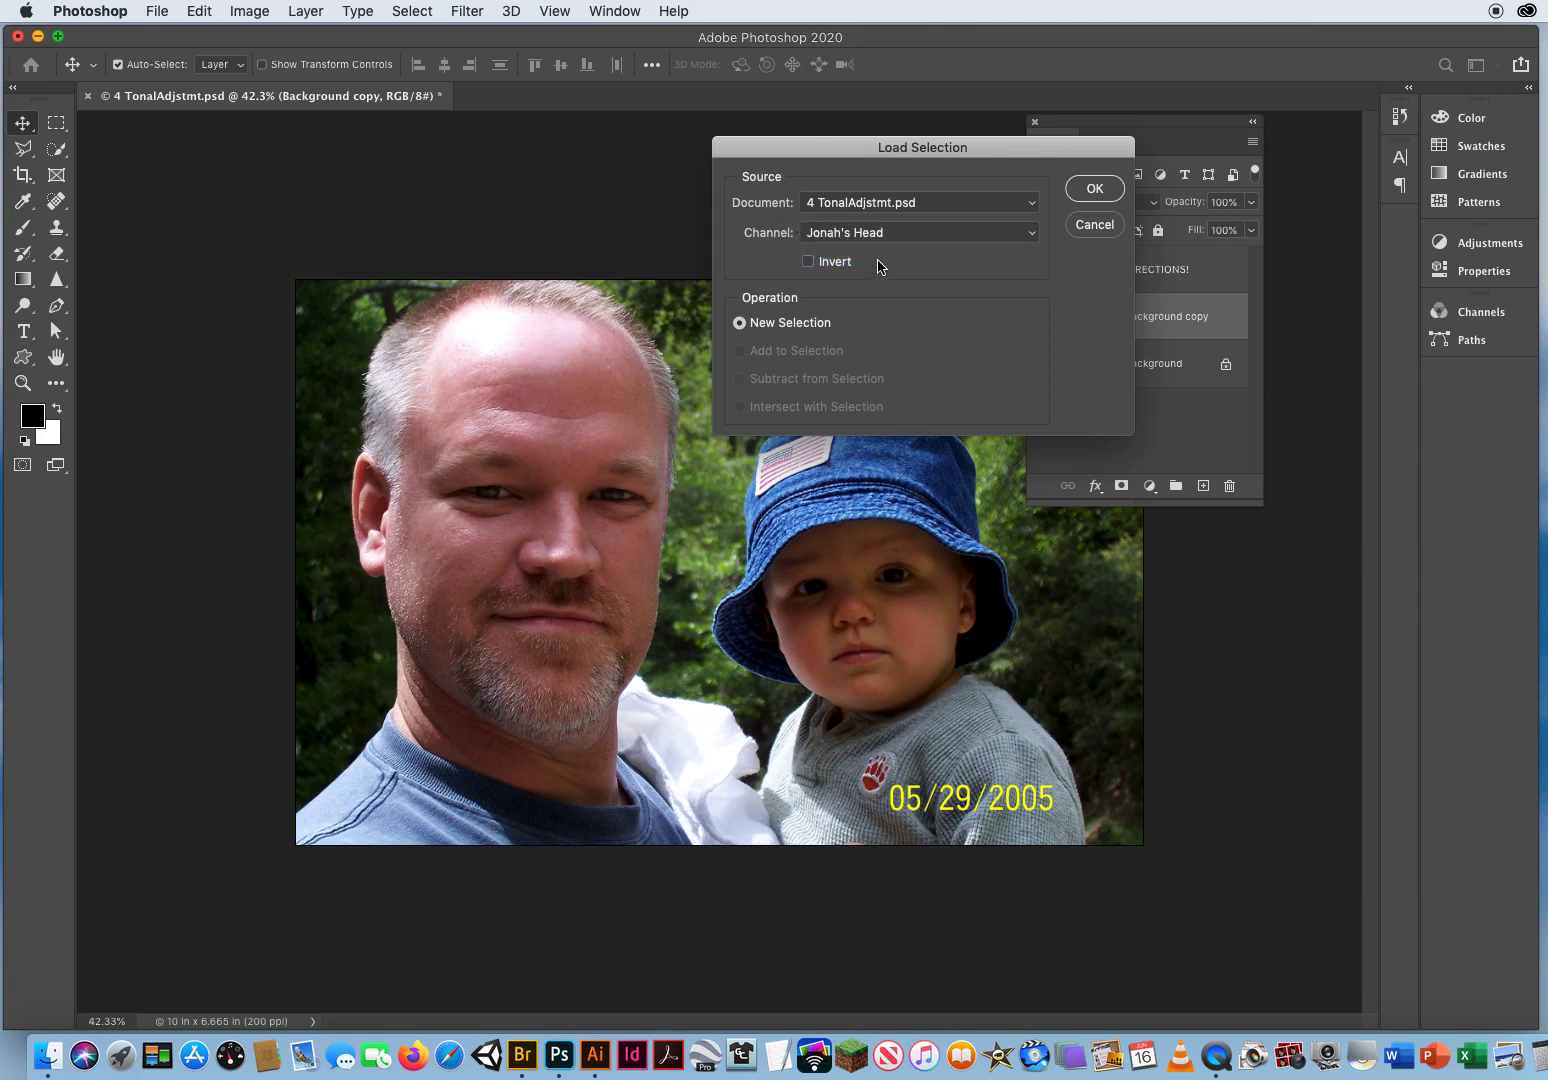
pyautogui.click(1096, 189)
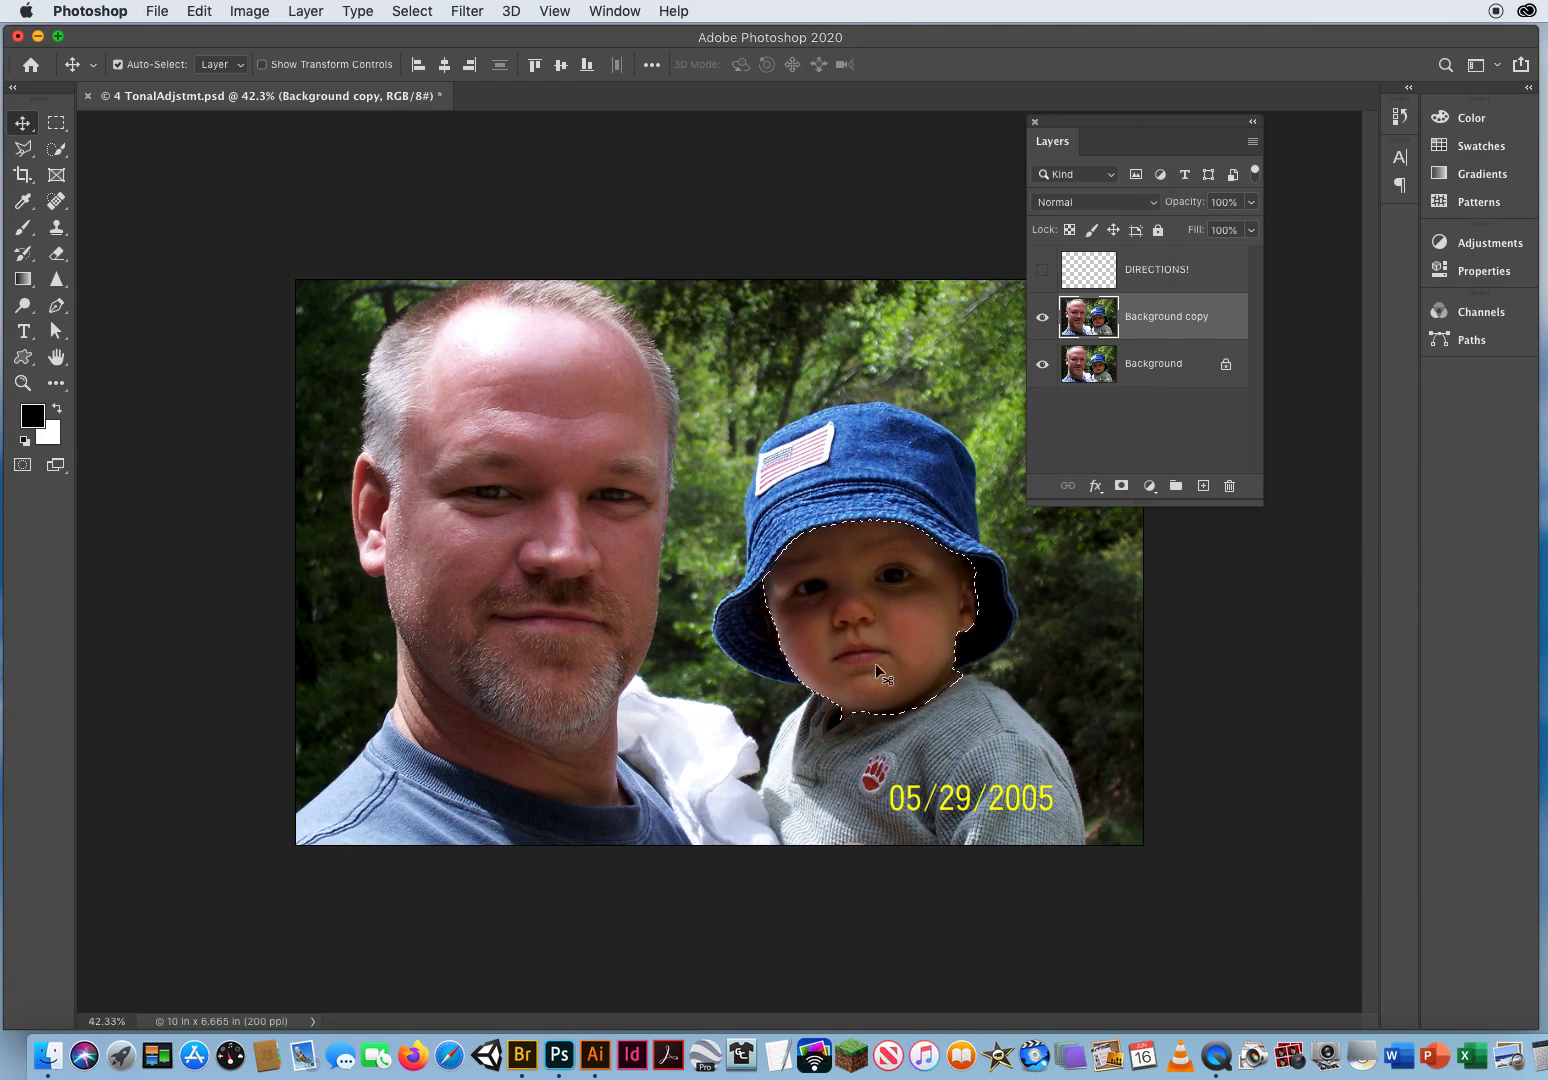
# Step: Copy the boy's selected face onto a new Layer 1, undoing an accidental move
pyautogui.press('super')
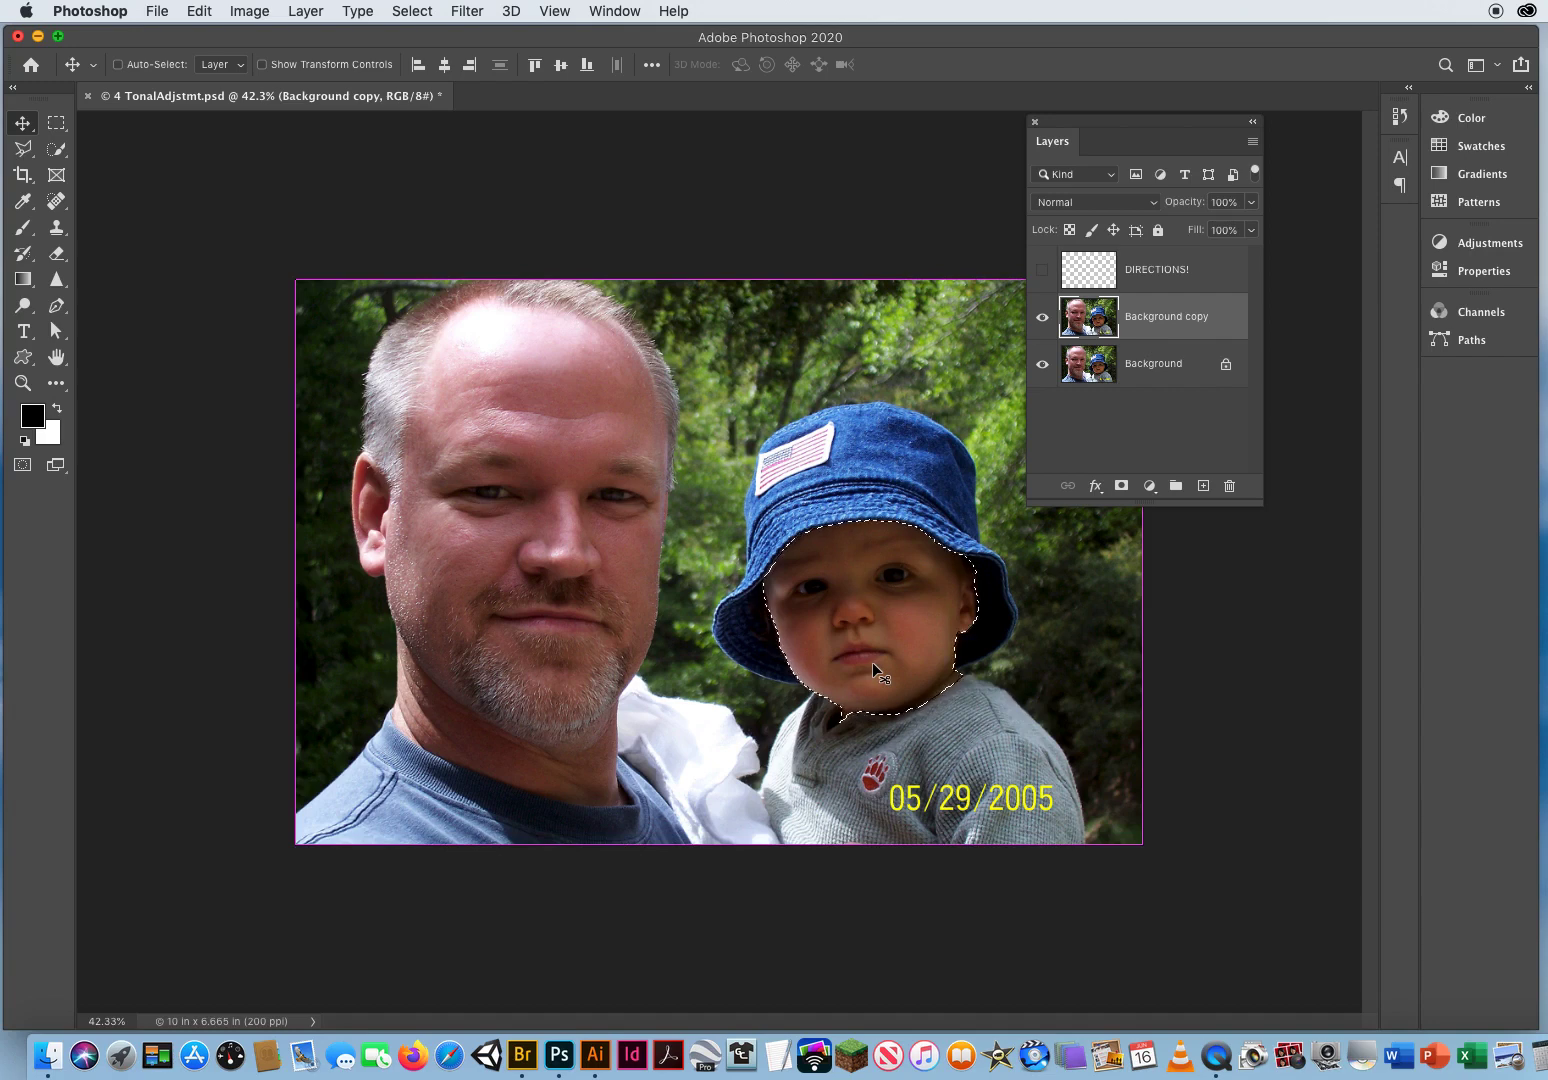
pyautogui.press('super+j')
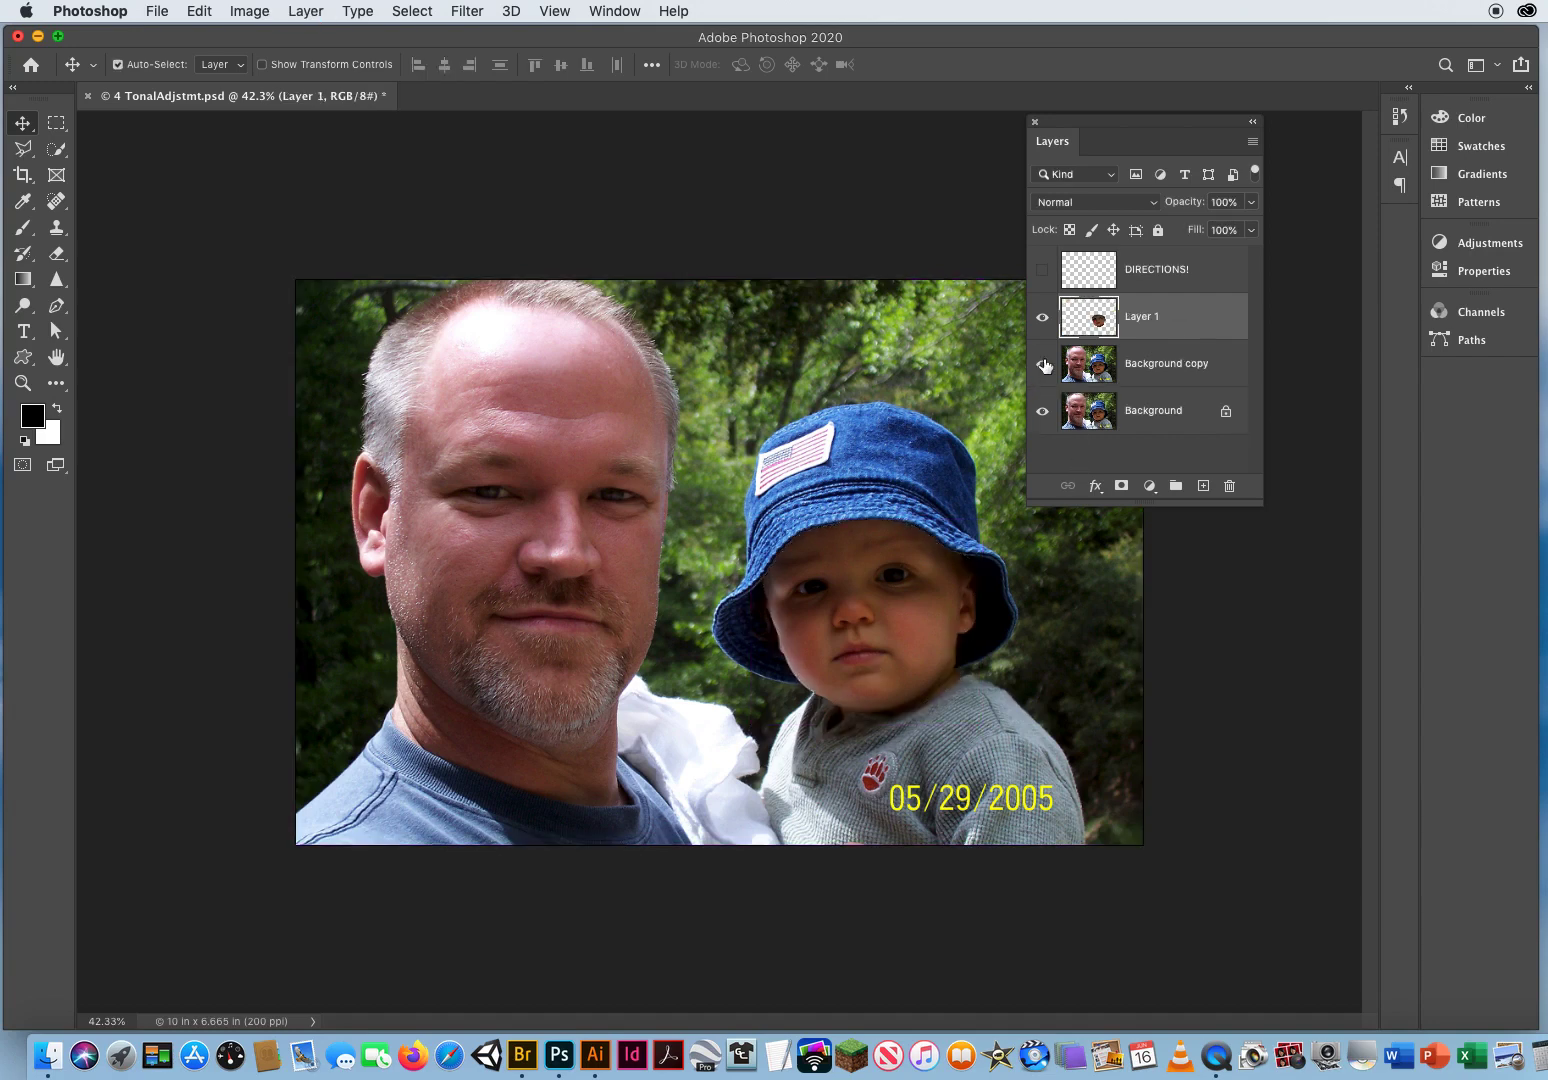
pyautogui.moveTo(1043, 368); pyautogui.dragTo(1043, 413)
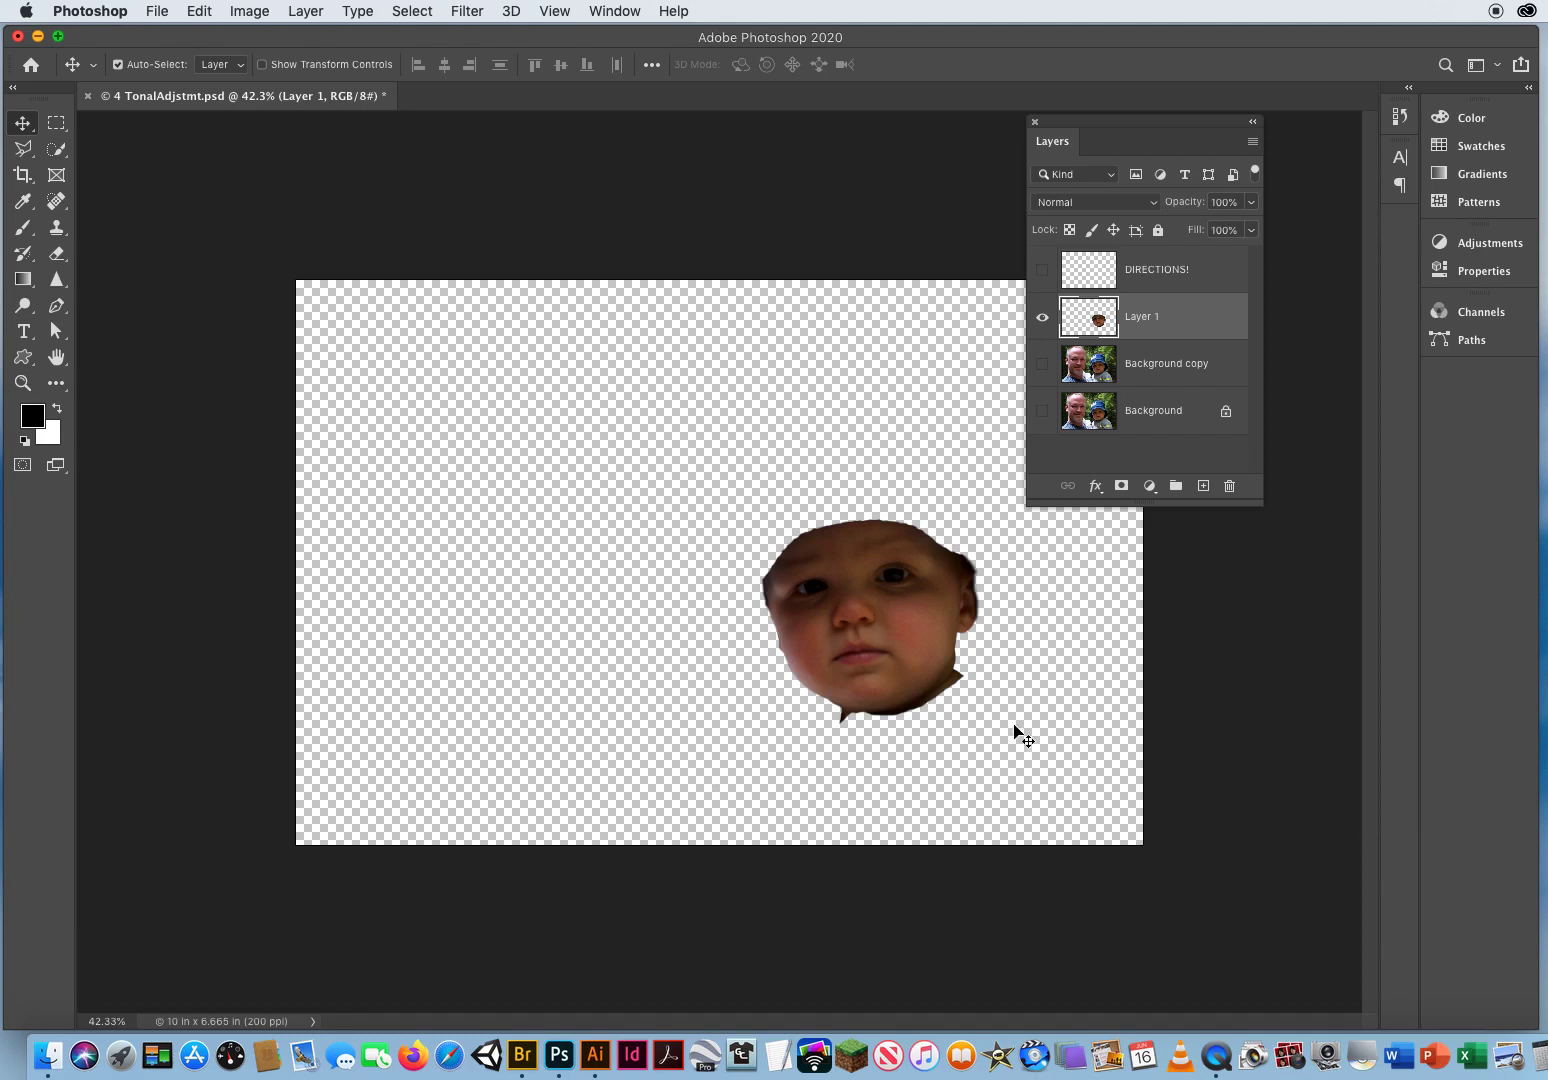
pyautogui.moveTo(1043, 365); pyautogui.dragTo(1041, 420)
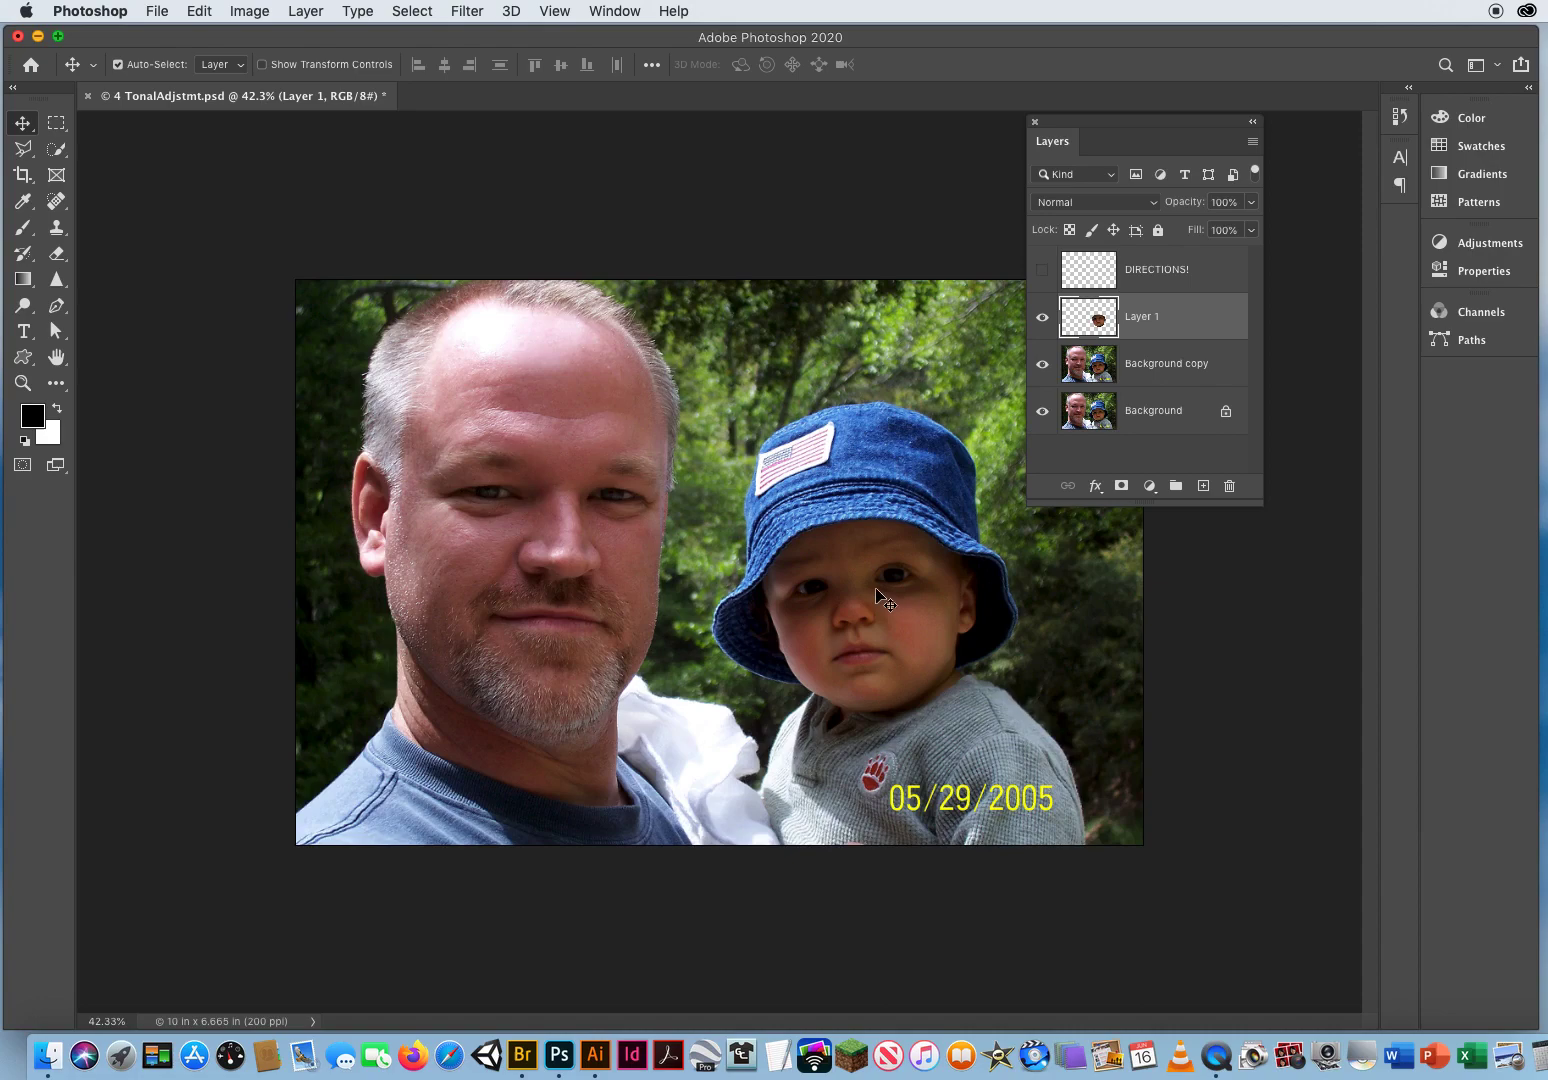
pyautogui.moveTo(877, 590); pyautogui.dragTo(664, 594)
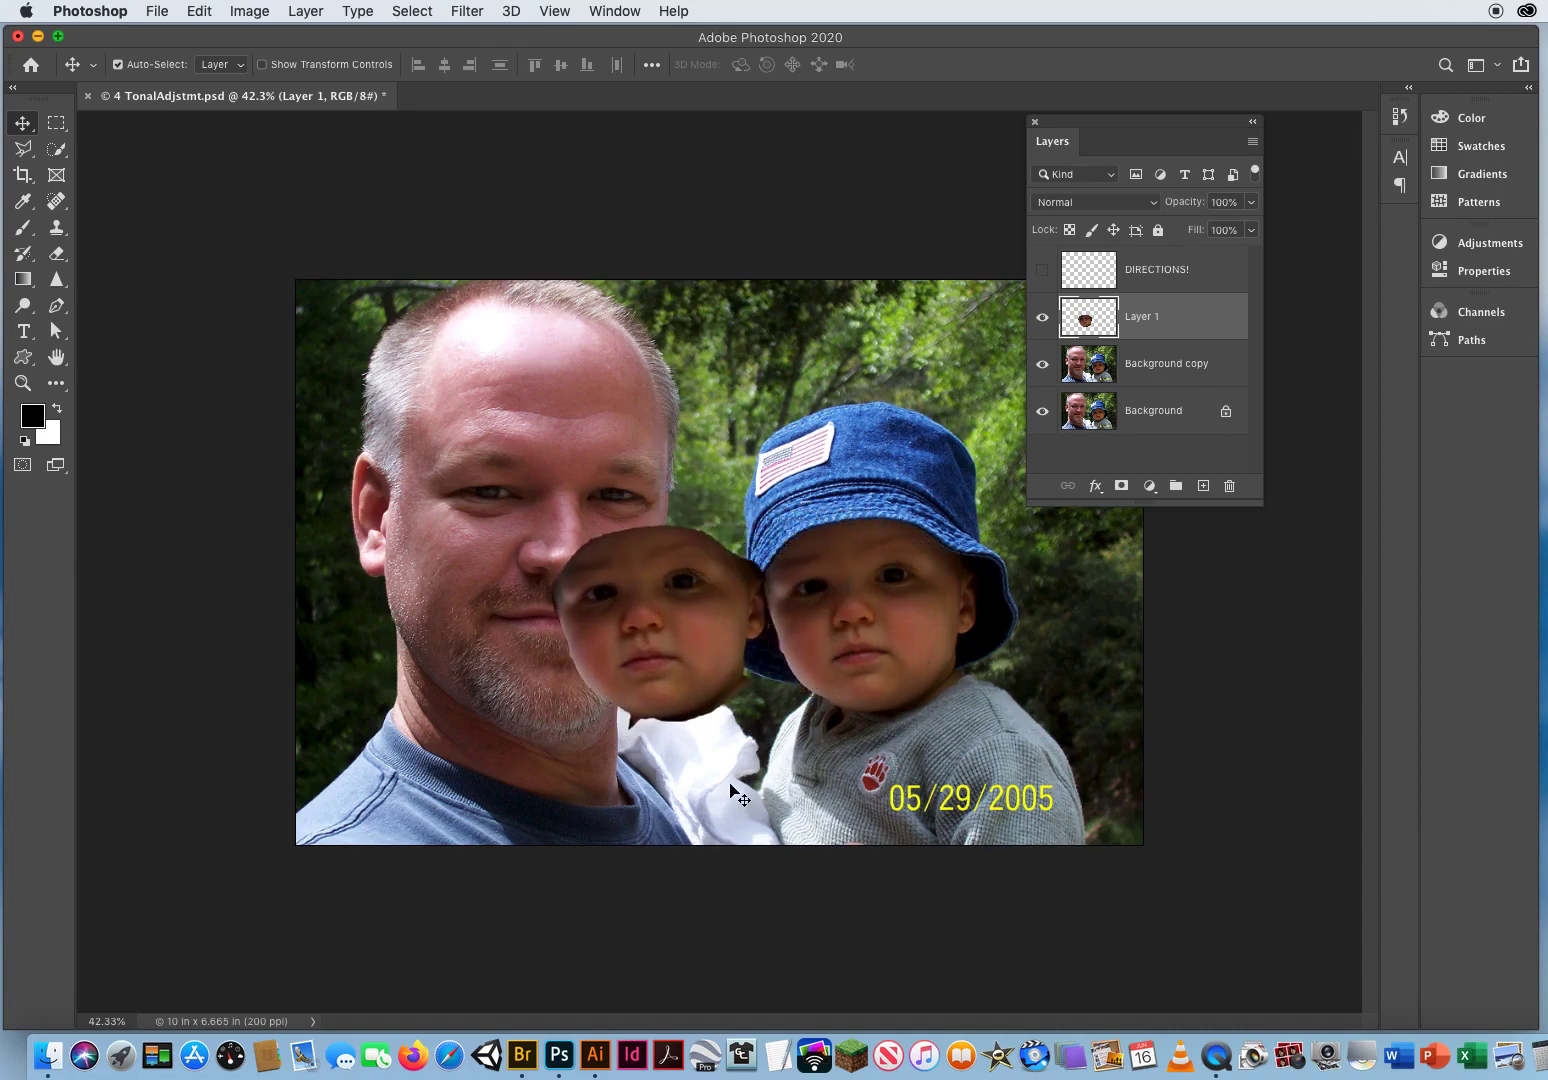
pyautogui.click(190, 11)
pyautogui.click(221, 35)
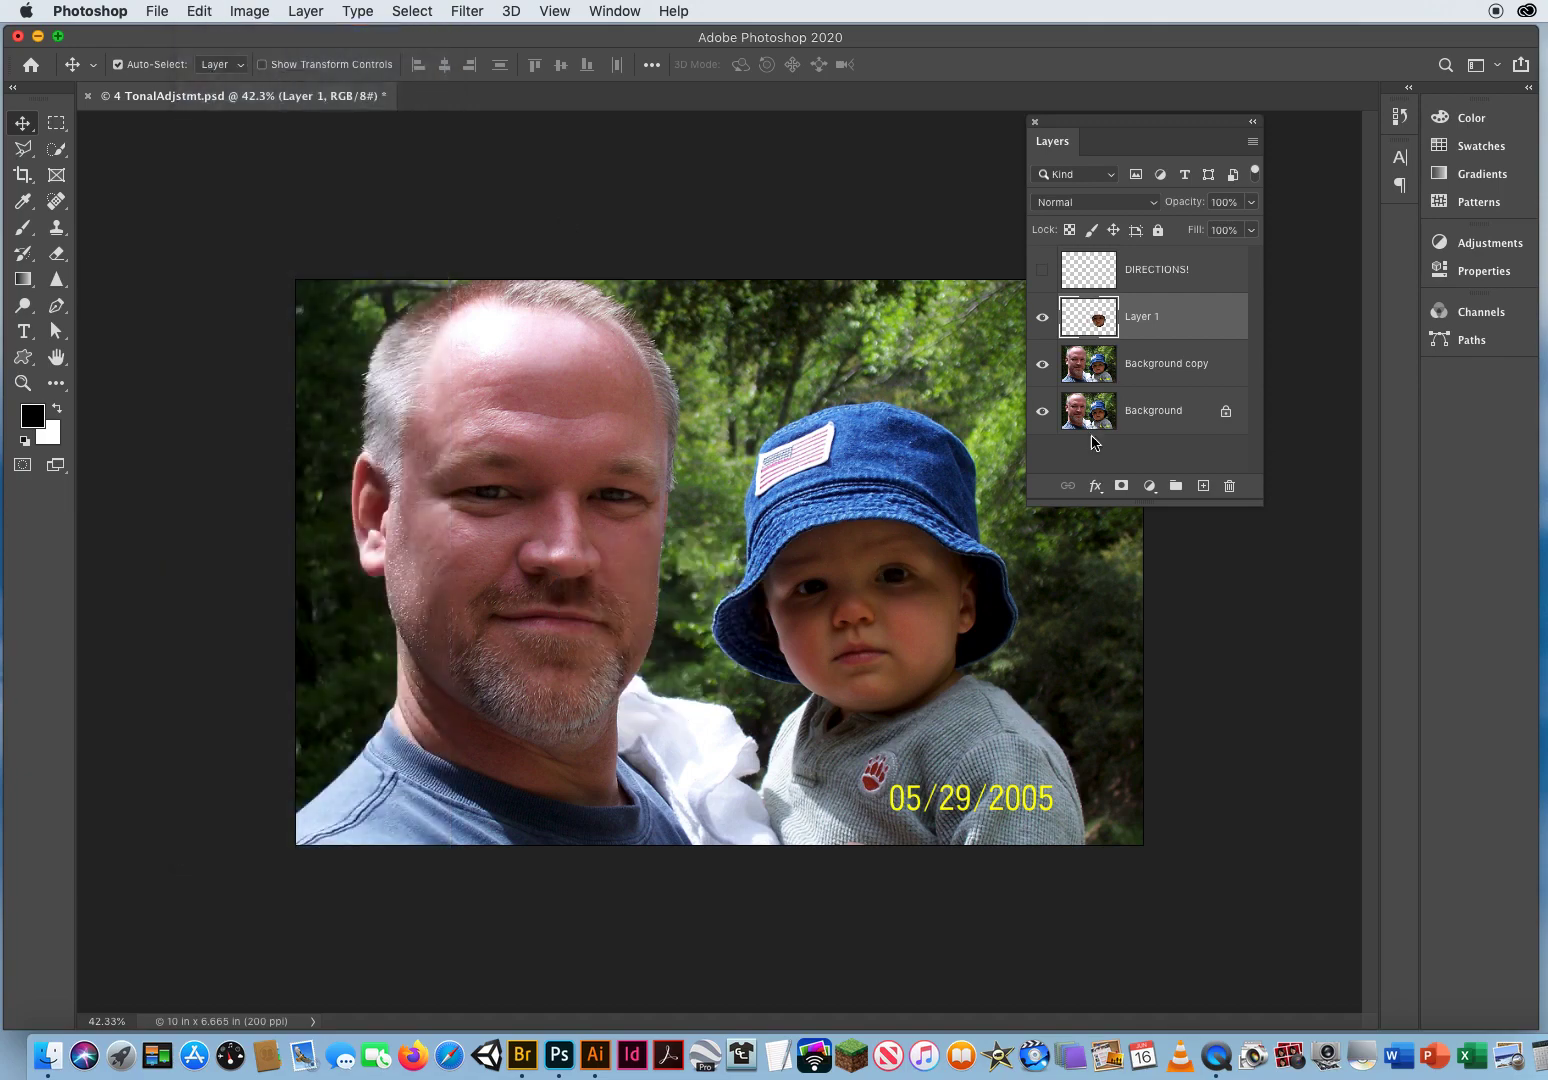
pyautogui.moveTo(1054, 126); pyautogui.dragTo(1117, 140)
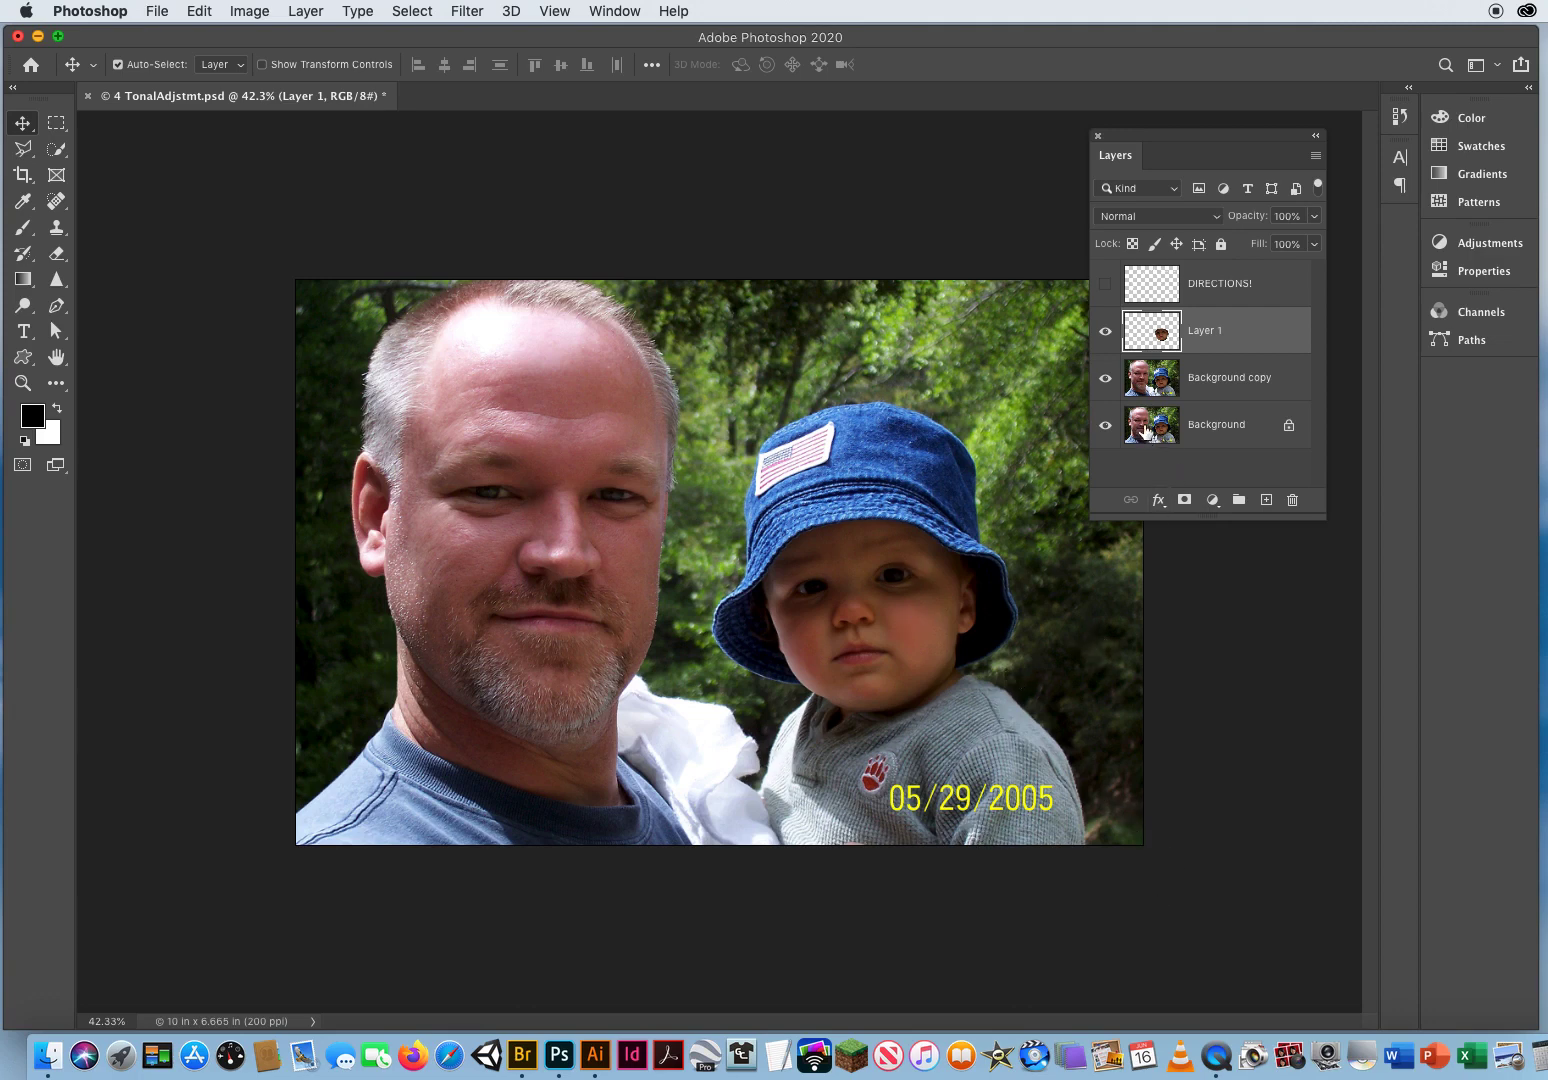
# Step: Set Layer 1 to Screen blend mode at 67% opacity and compare before and after
pyautogui.click(1147, 218)
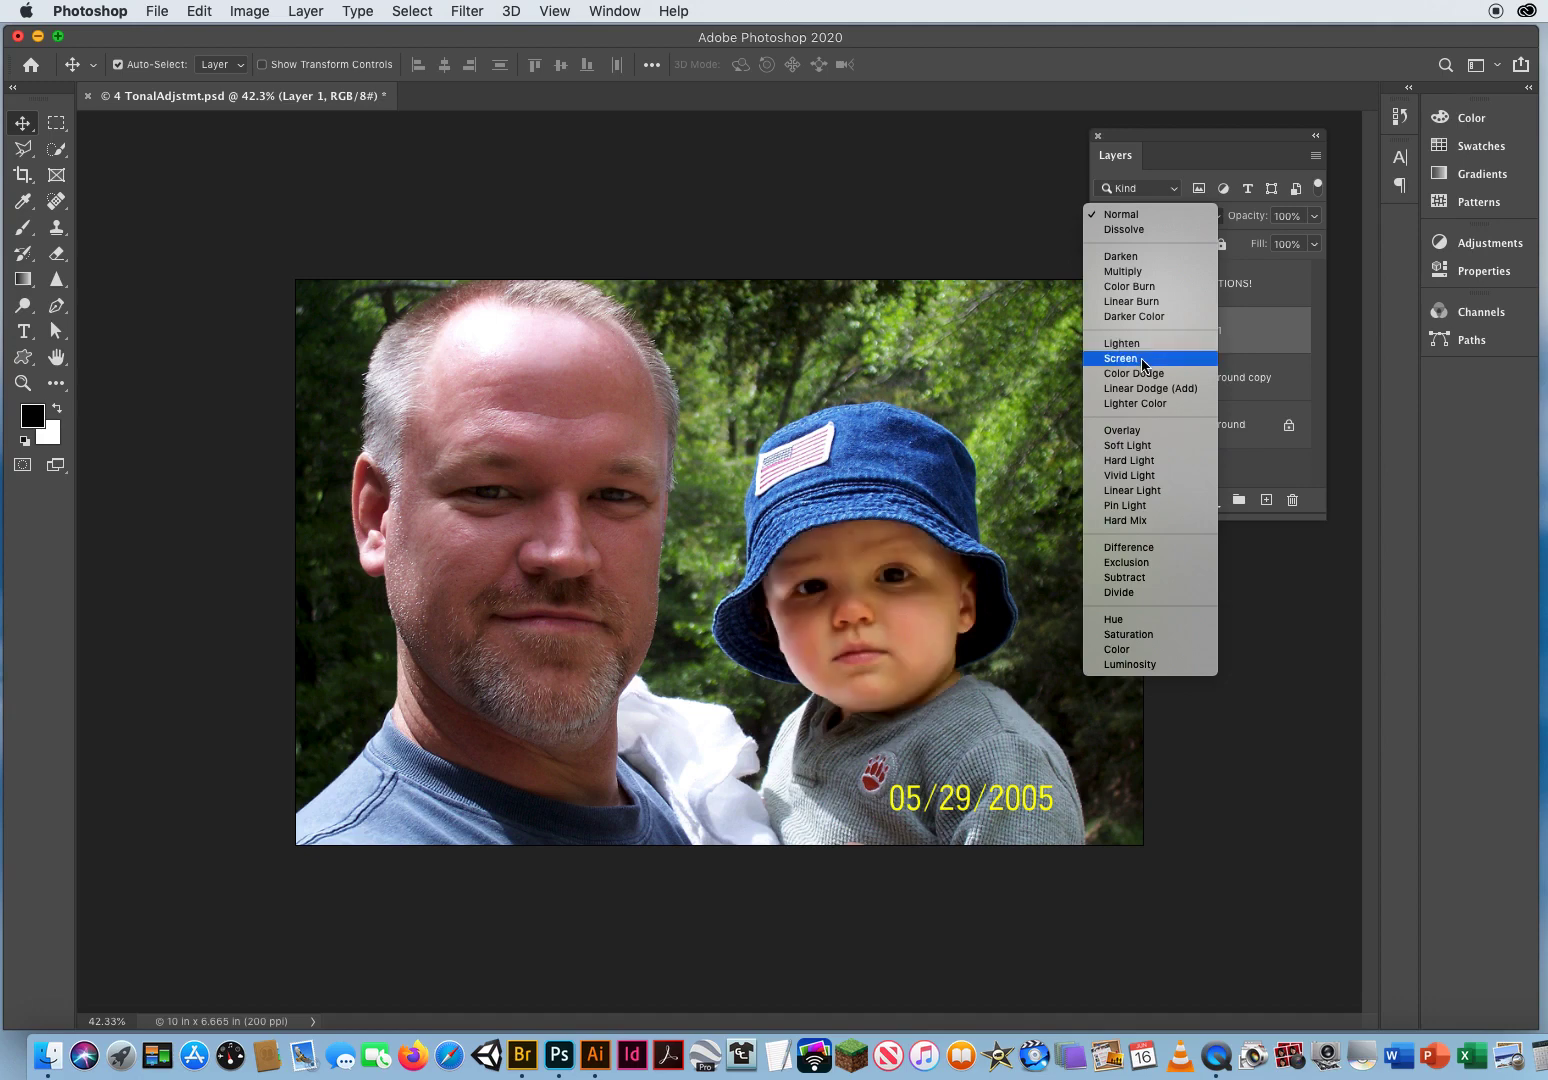
pyautogui.click(1143, 364)
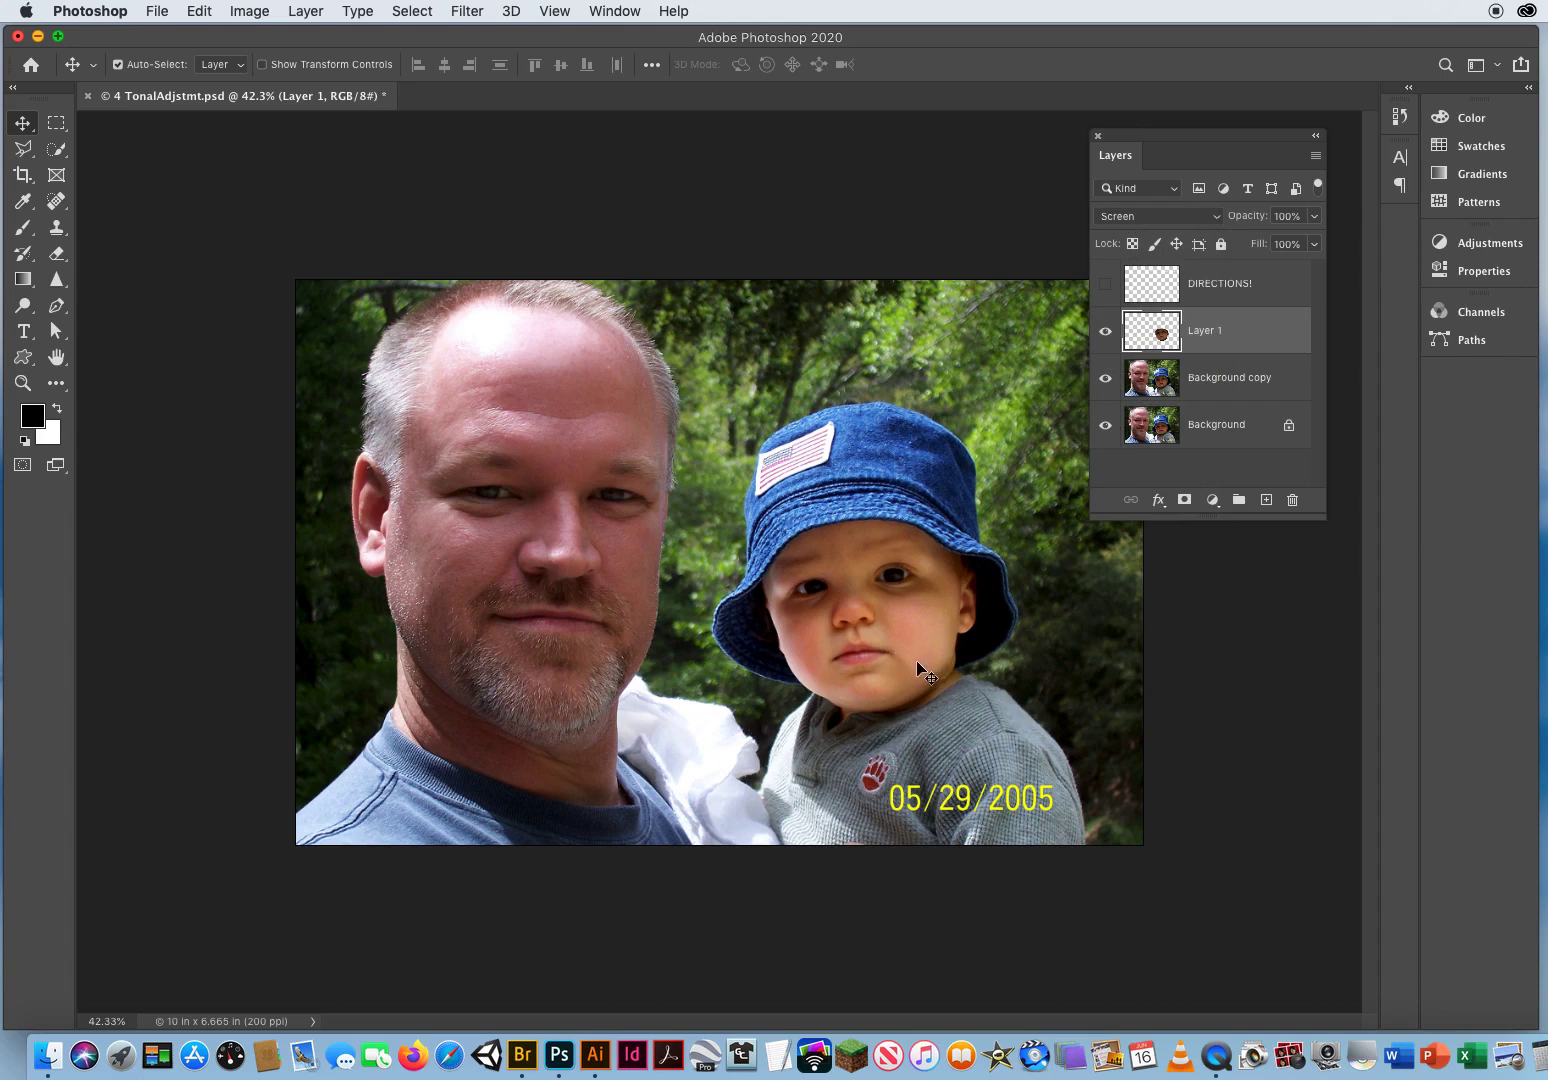
pyautogui.moveTo(1140, 141); pyautogui.dragTo(1003, 149)
pyautogui.click(1005, 226)
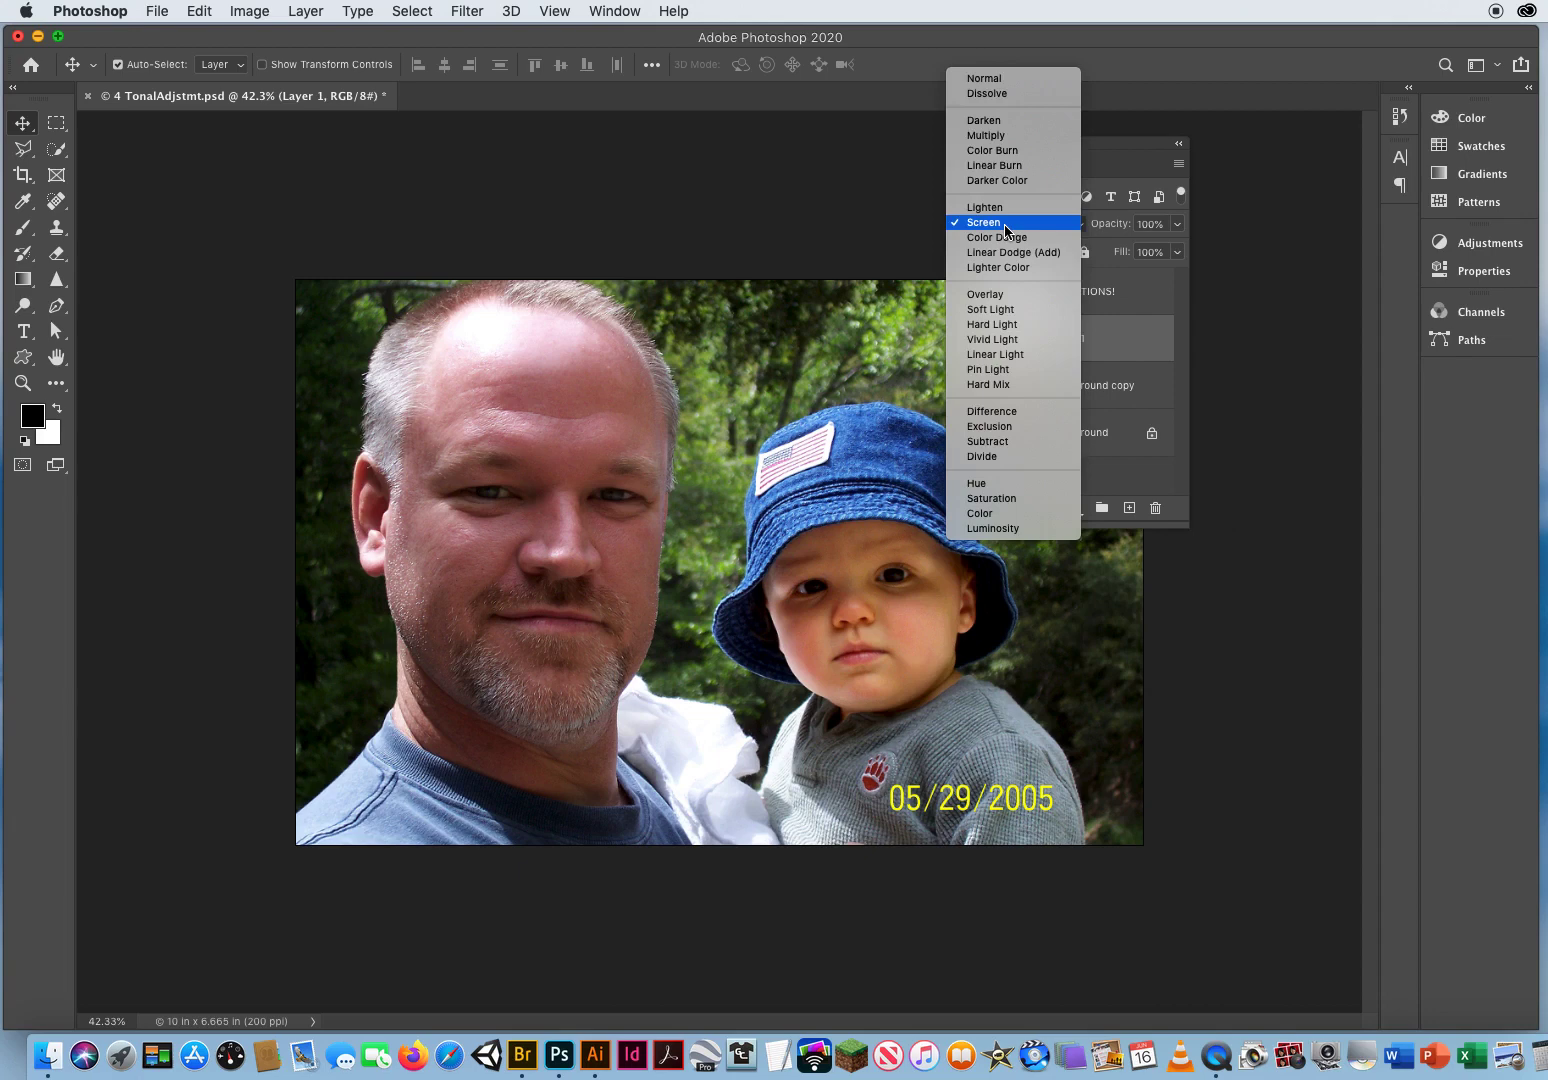
pyautogui.click(1005, 224)
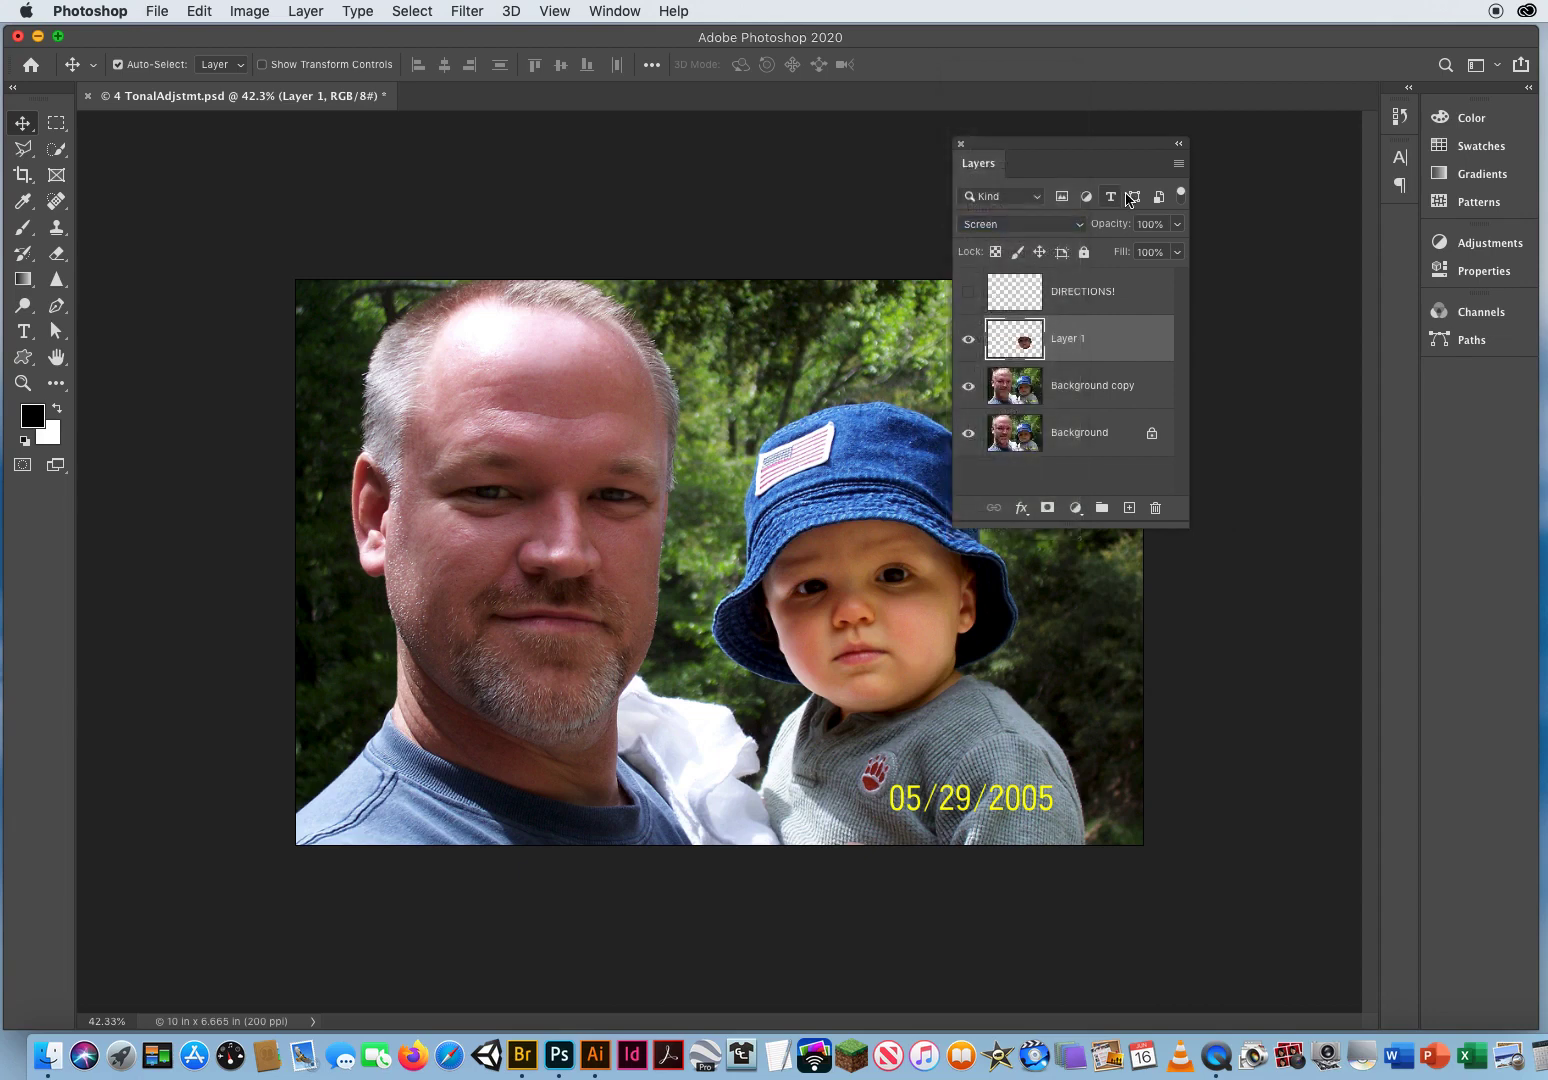
pyautogui.click(1181, 226)
pyautogui.moveTo(1177, 254); pyautogui.dragTo(1146, 252)
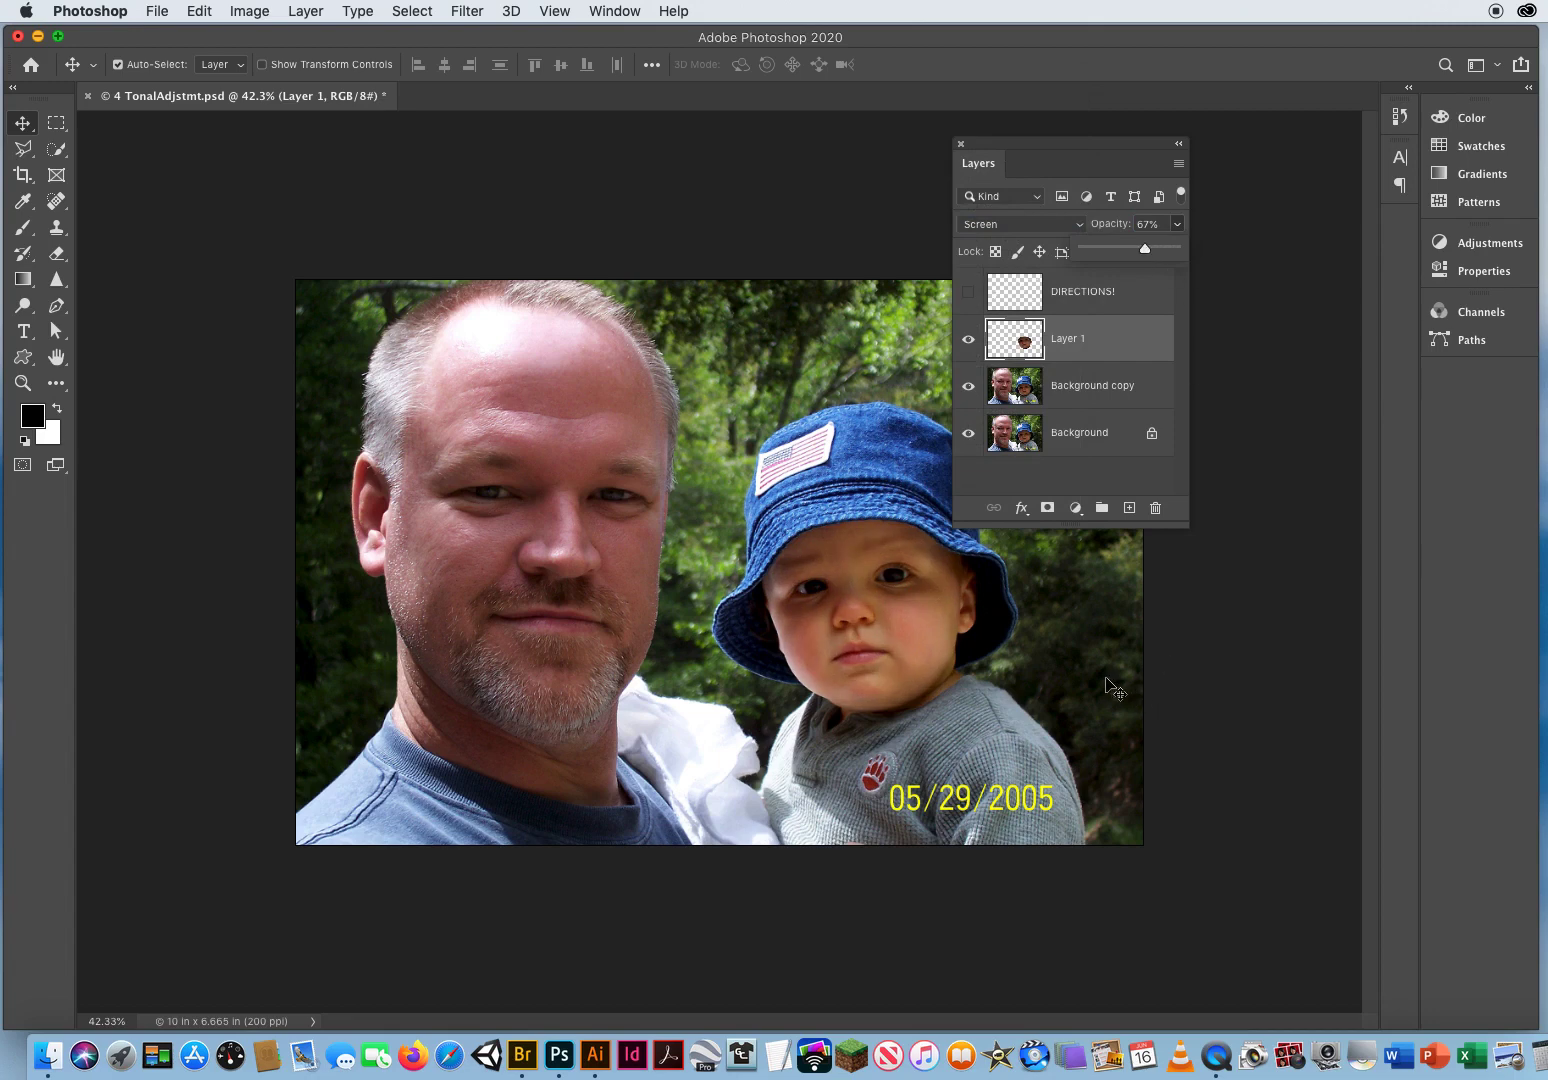
pyautogui.click(968, 340)
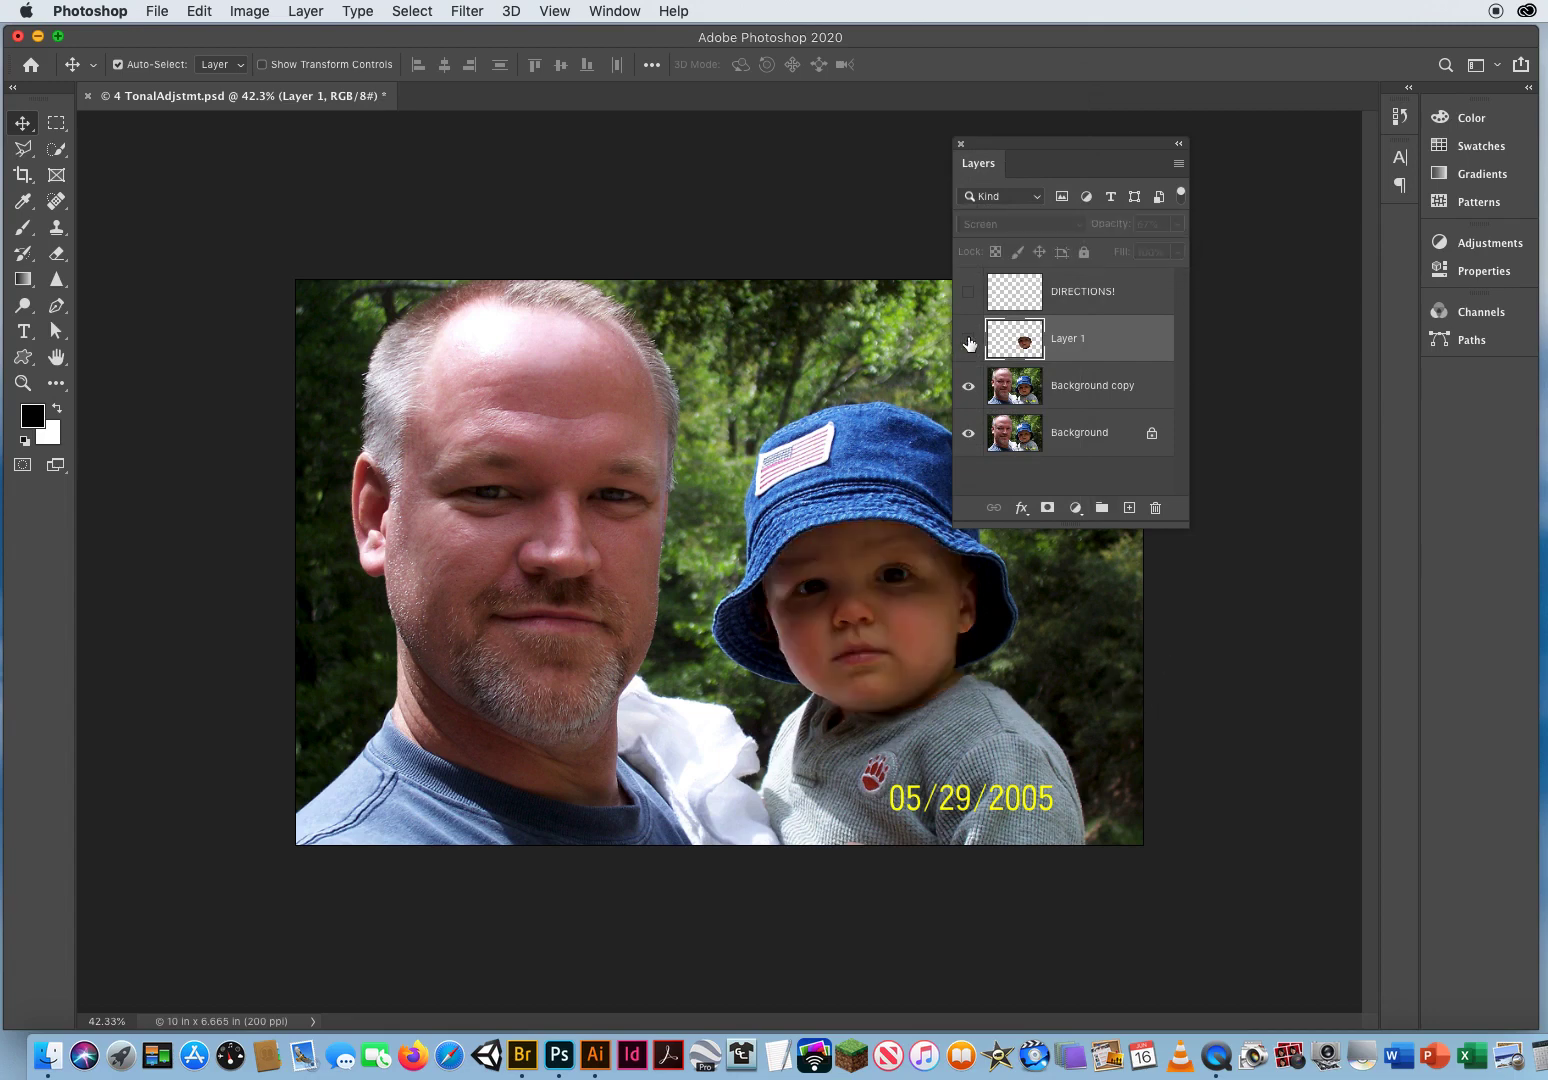
pyautogui.click(968, 340)
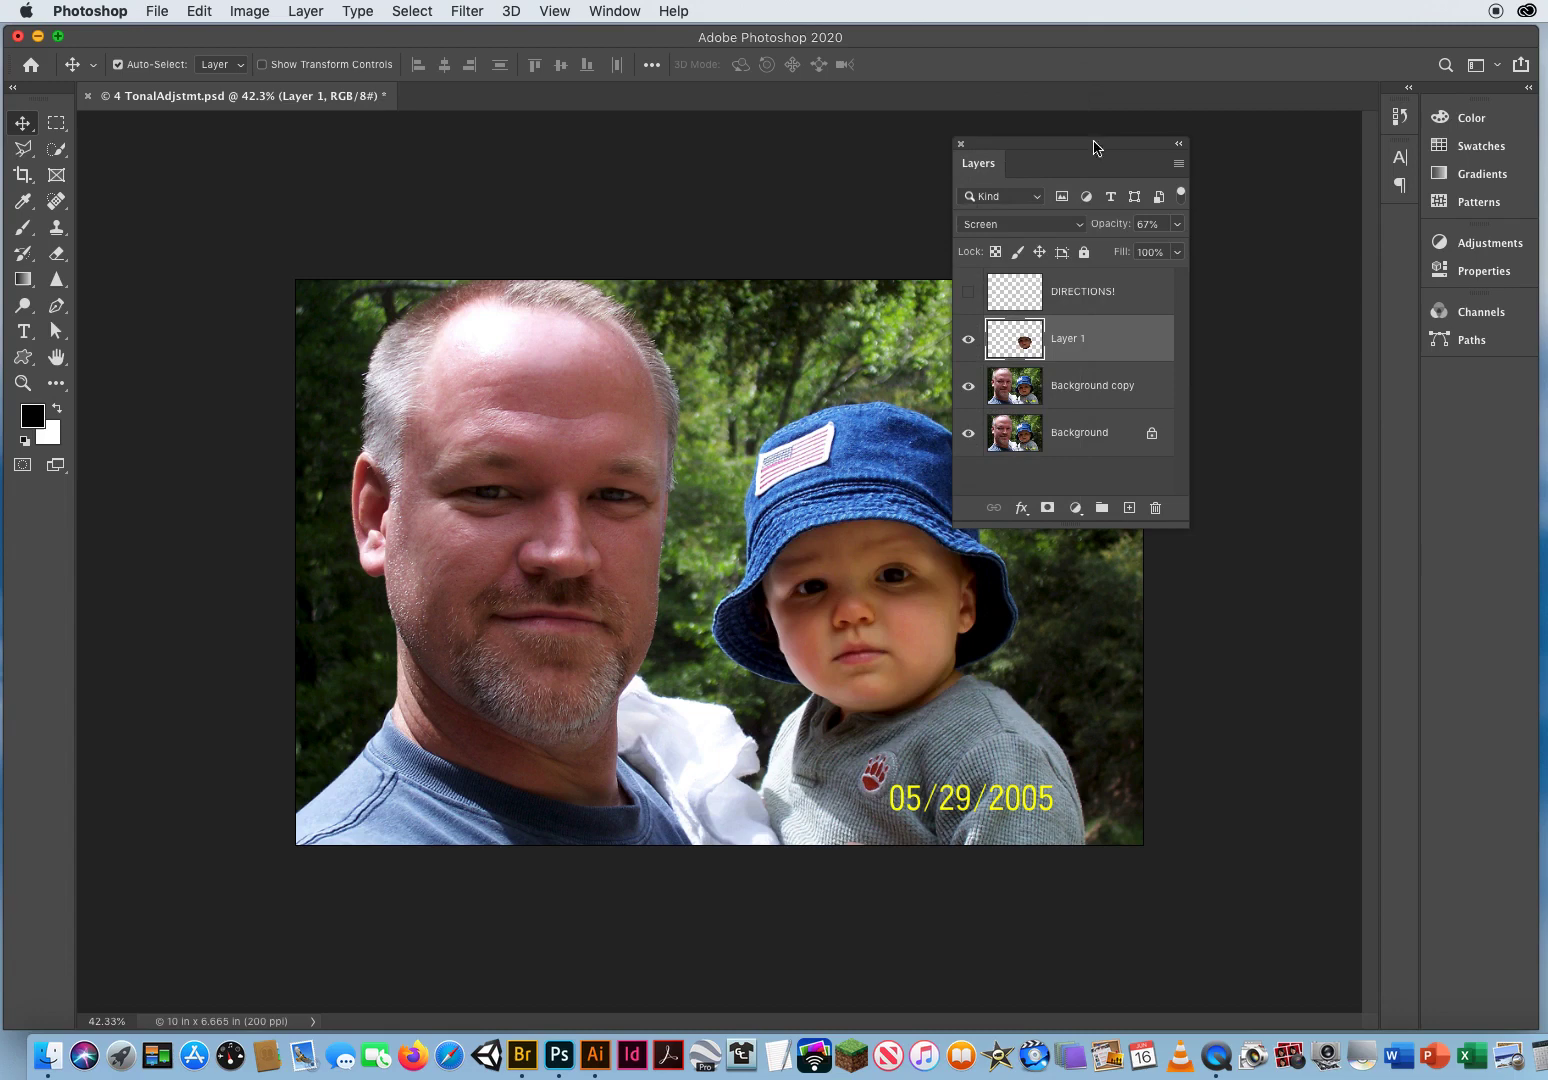
pyautogui.moveTo(990, 152); pyautogui.dragTo(1188, 143)
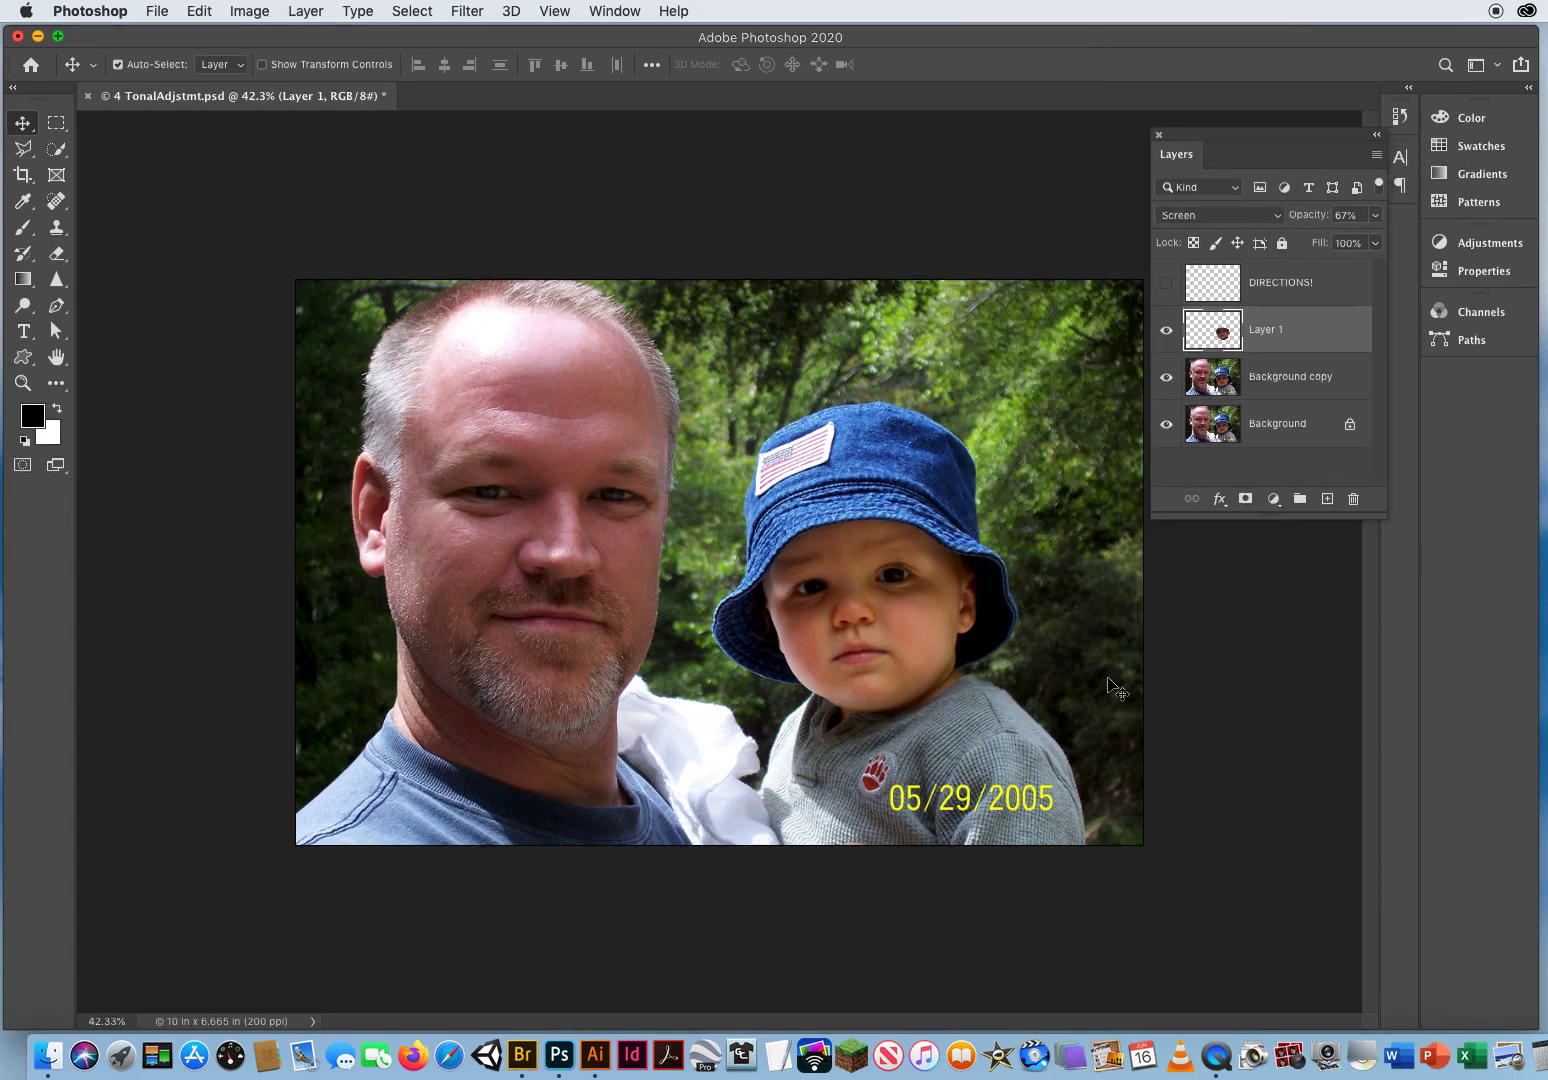
# Step: Zoom in on the date, hide the DIRECTIONS! layer, and select Background copy
pyautogui.click(1285, 290)
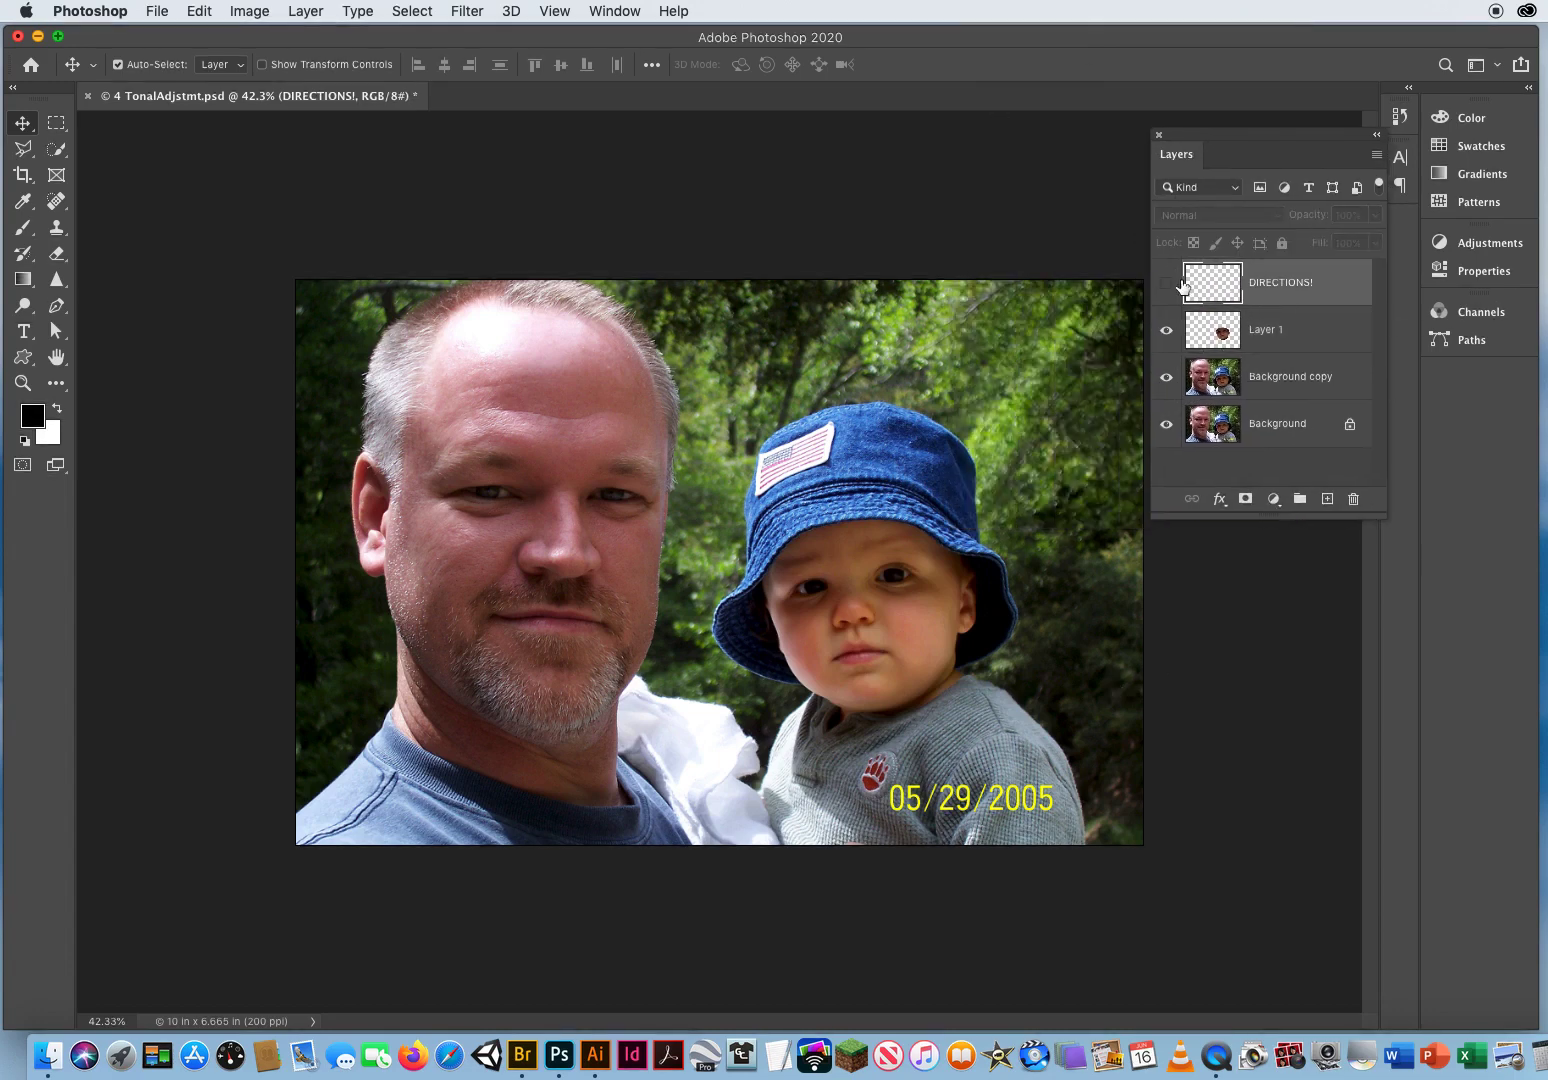
pyautogui.click(1166, 283)
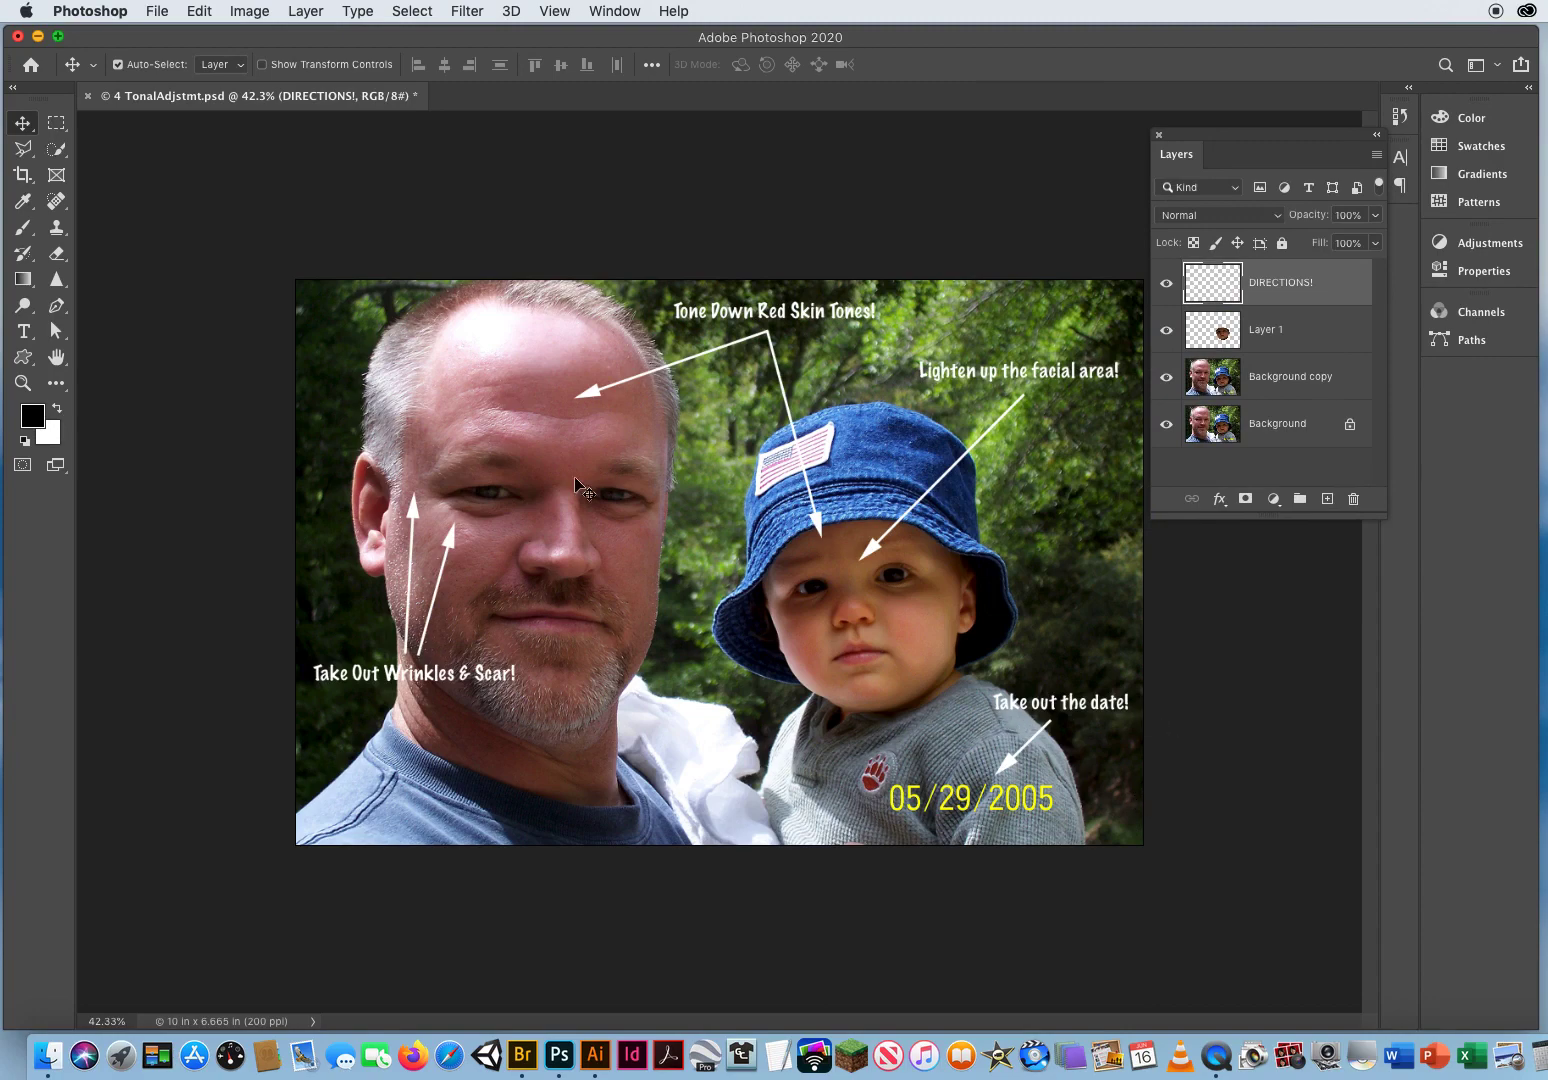
pyautogui.click(21, 383)
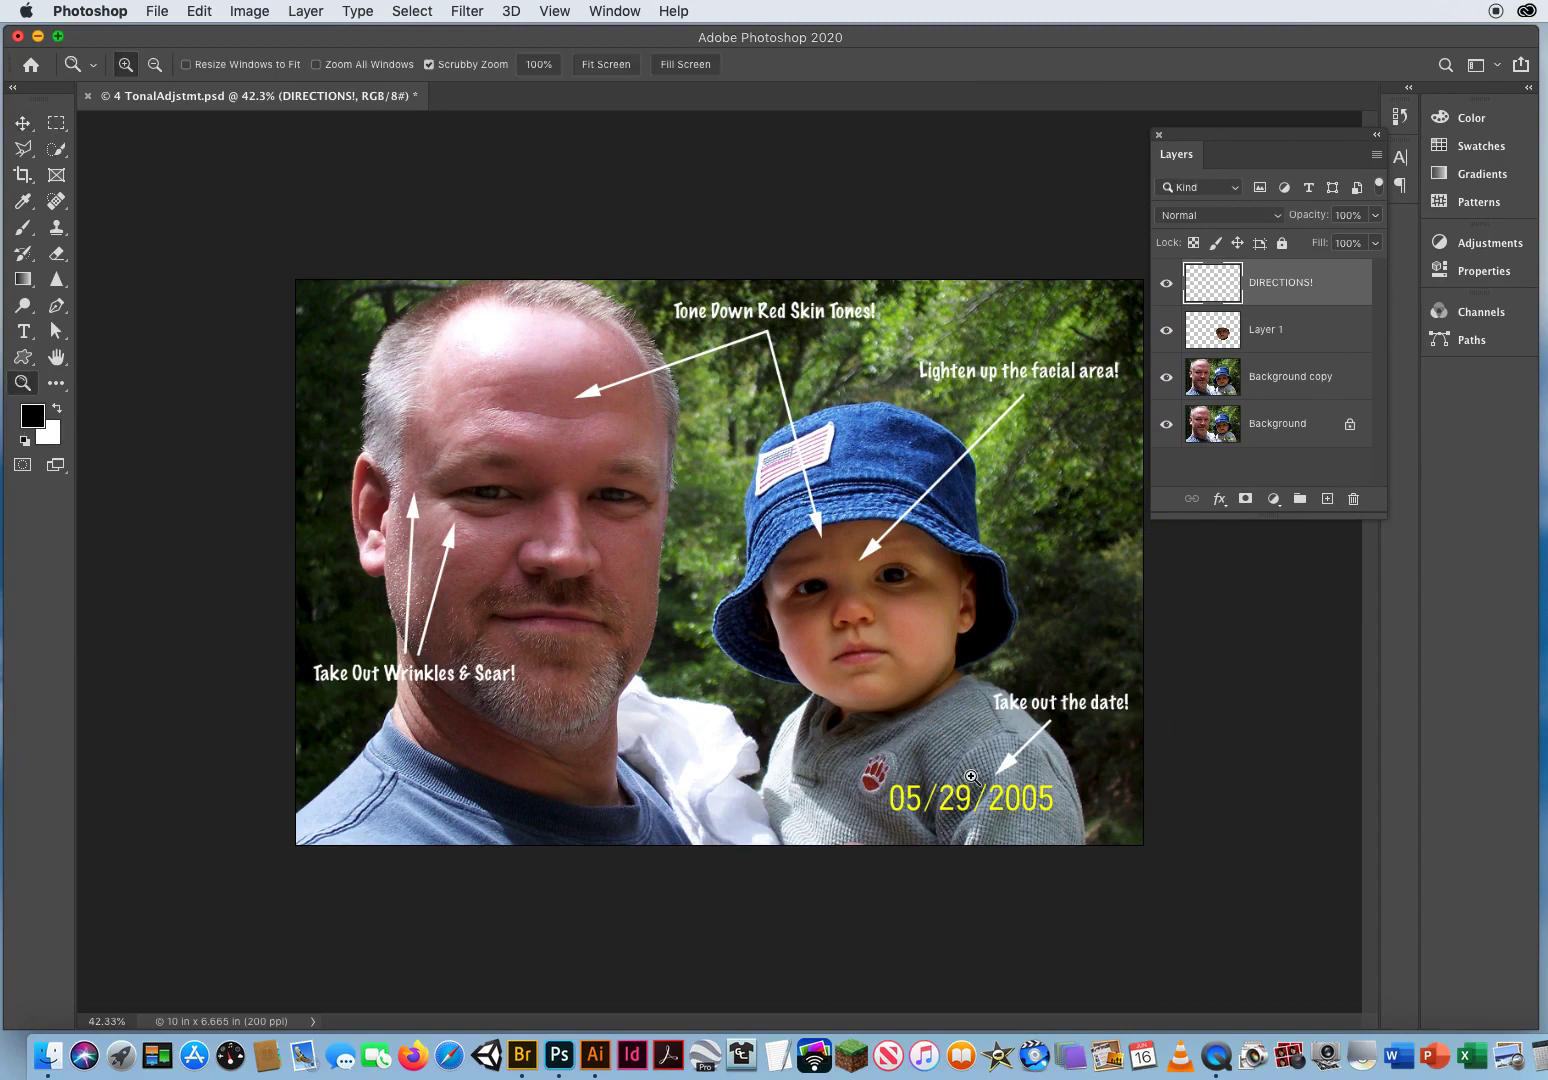
pyautogui.moveTo(972, 778); pyautogui.dragTo(600, 472)
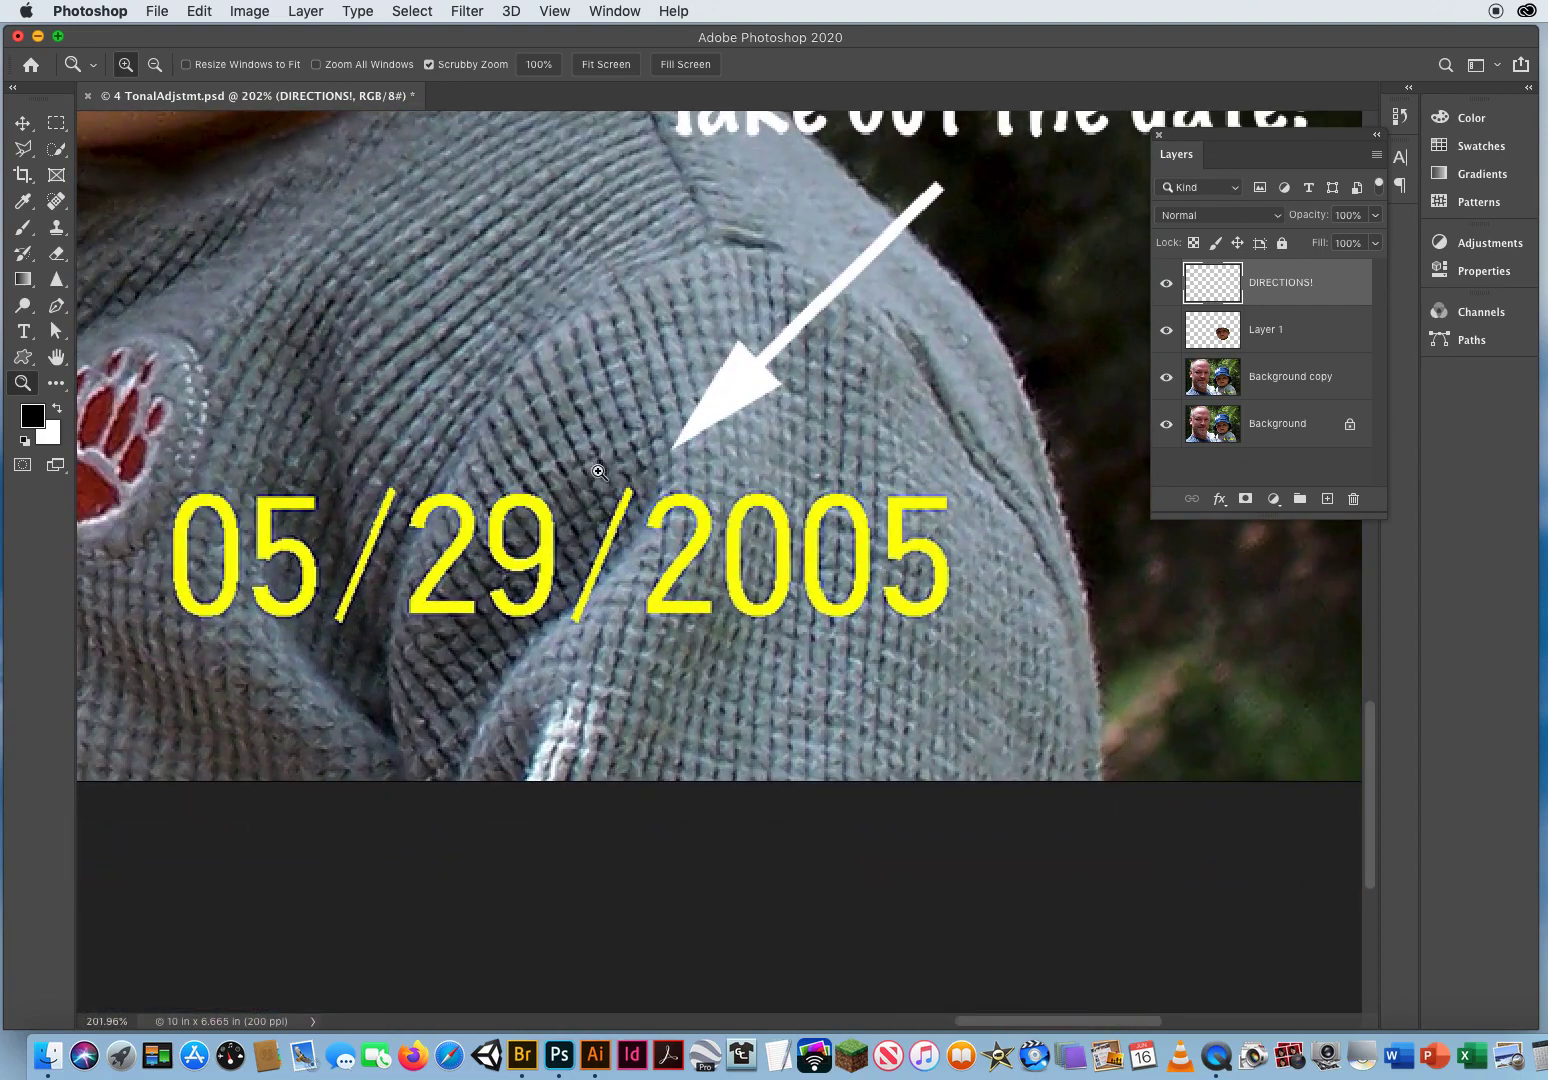
pyautogui.click(22, 122)
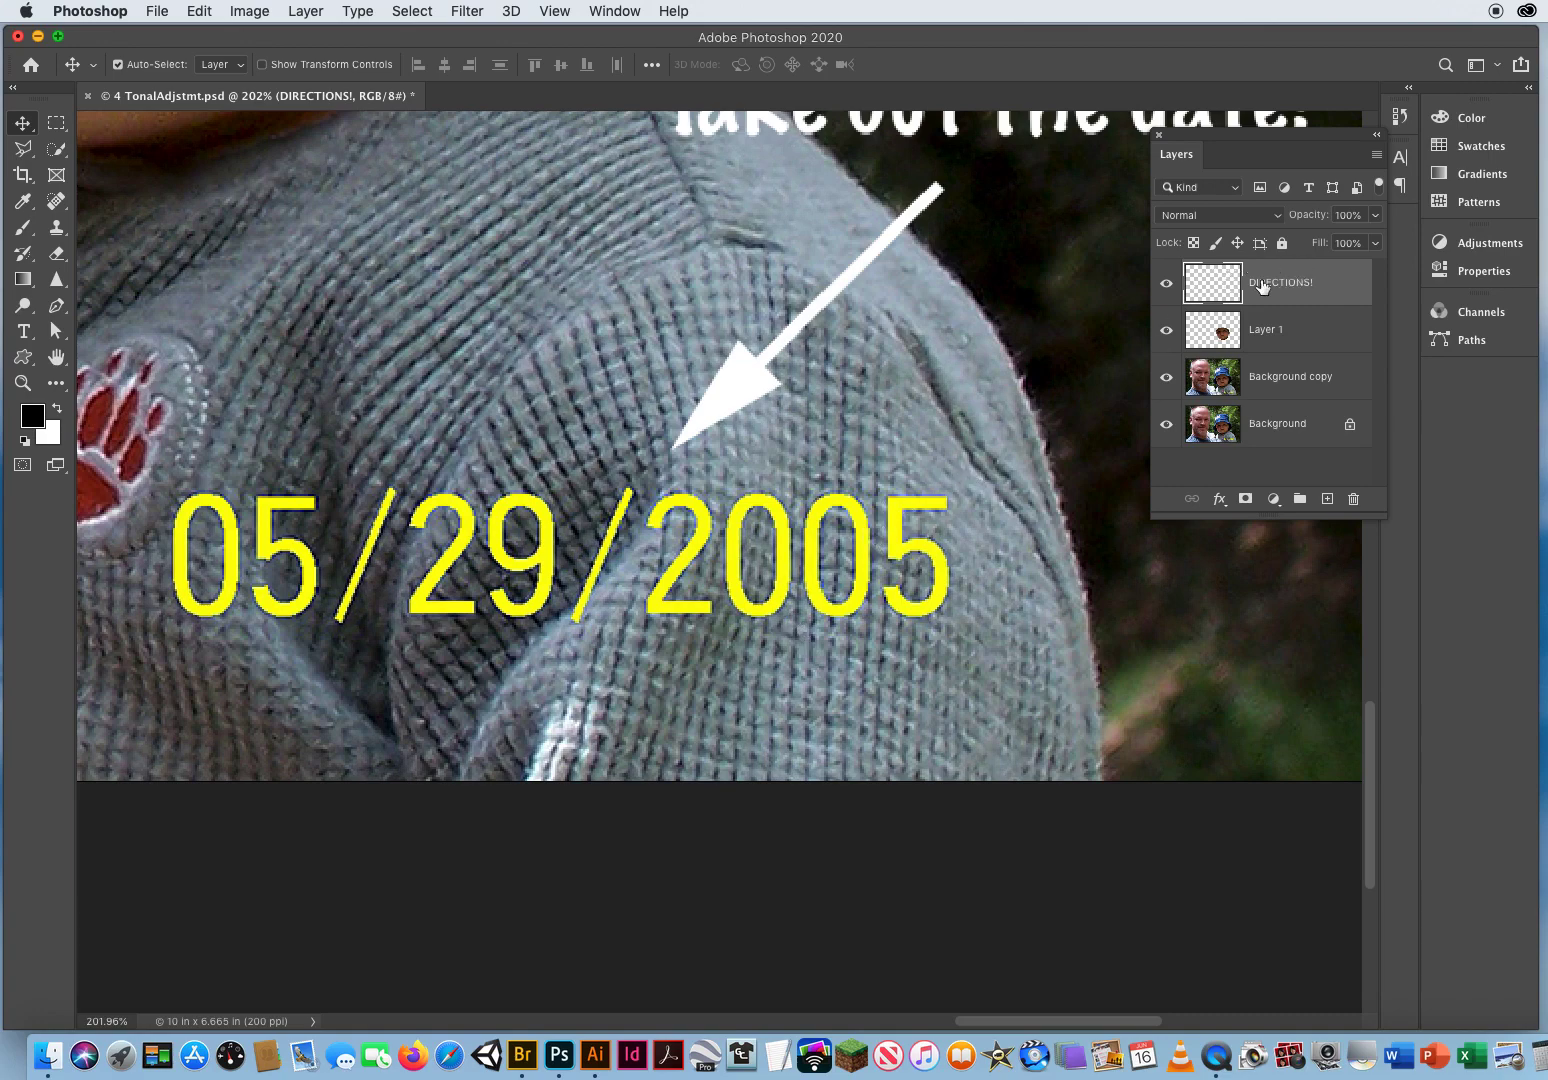
pyautogui.click(1166, 286)
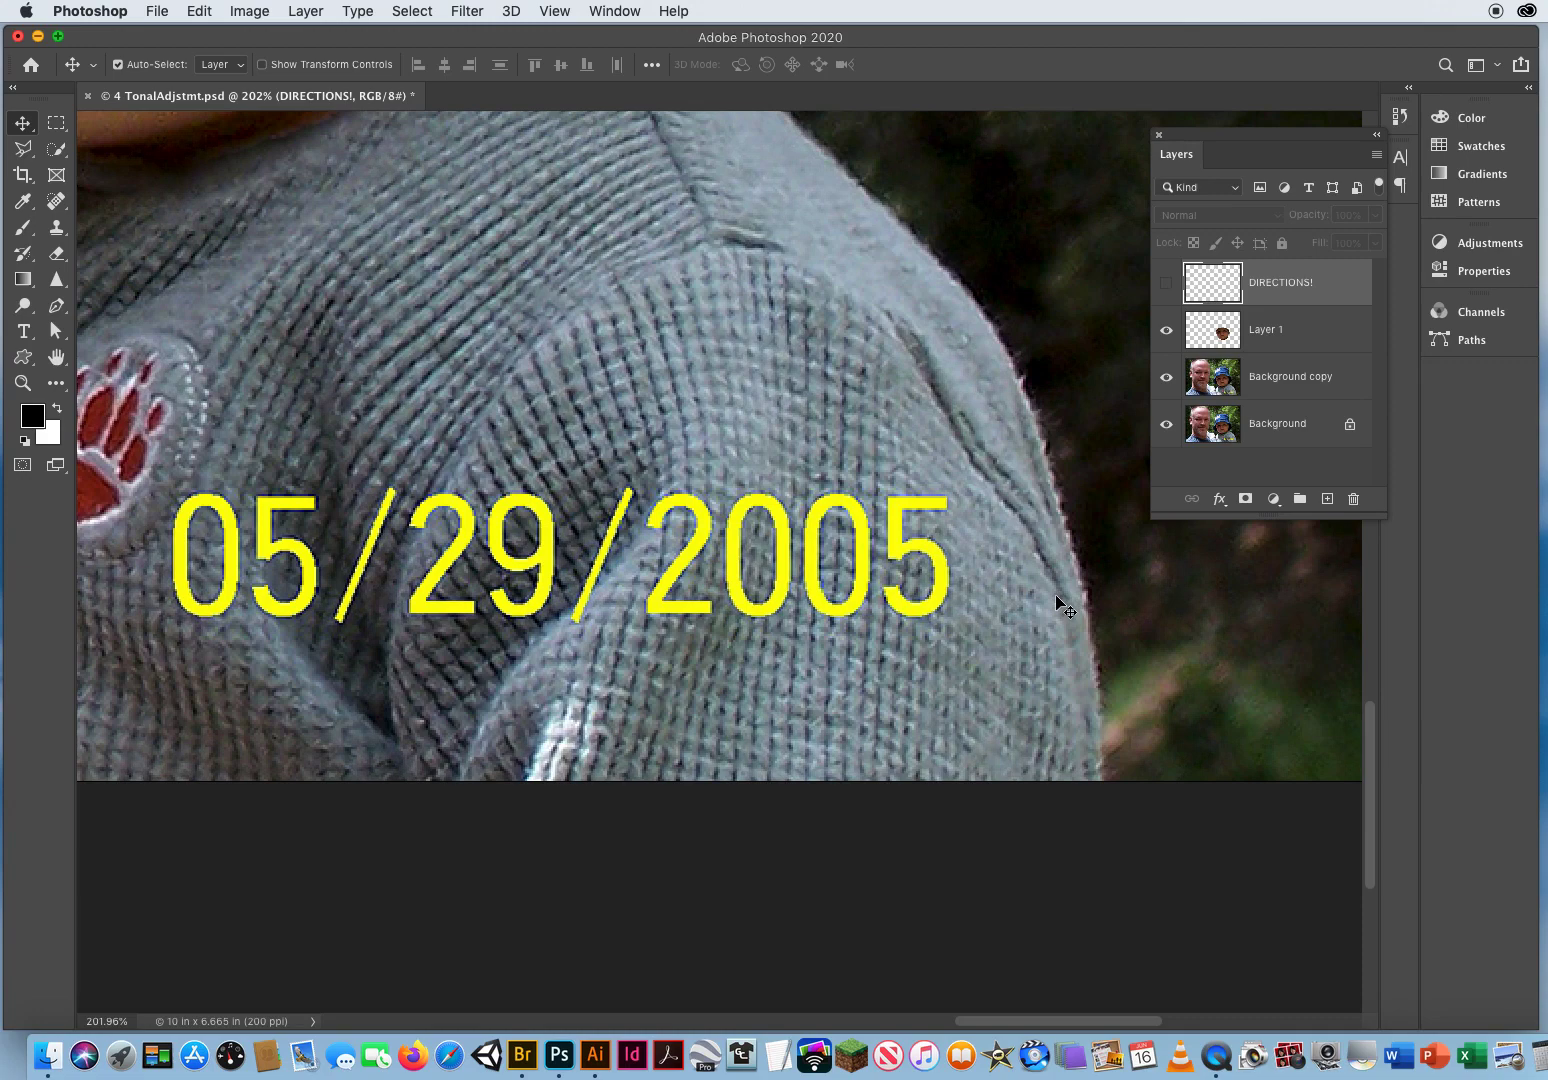
pyautogui.click(1303, 378)
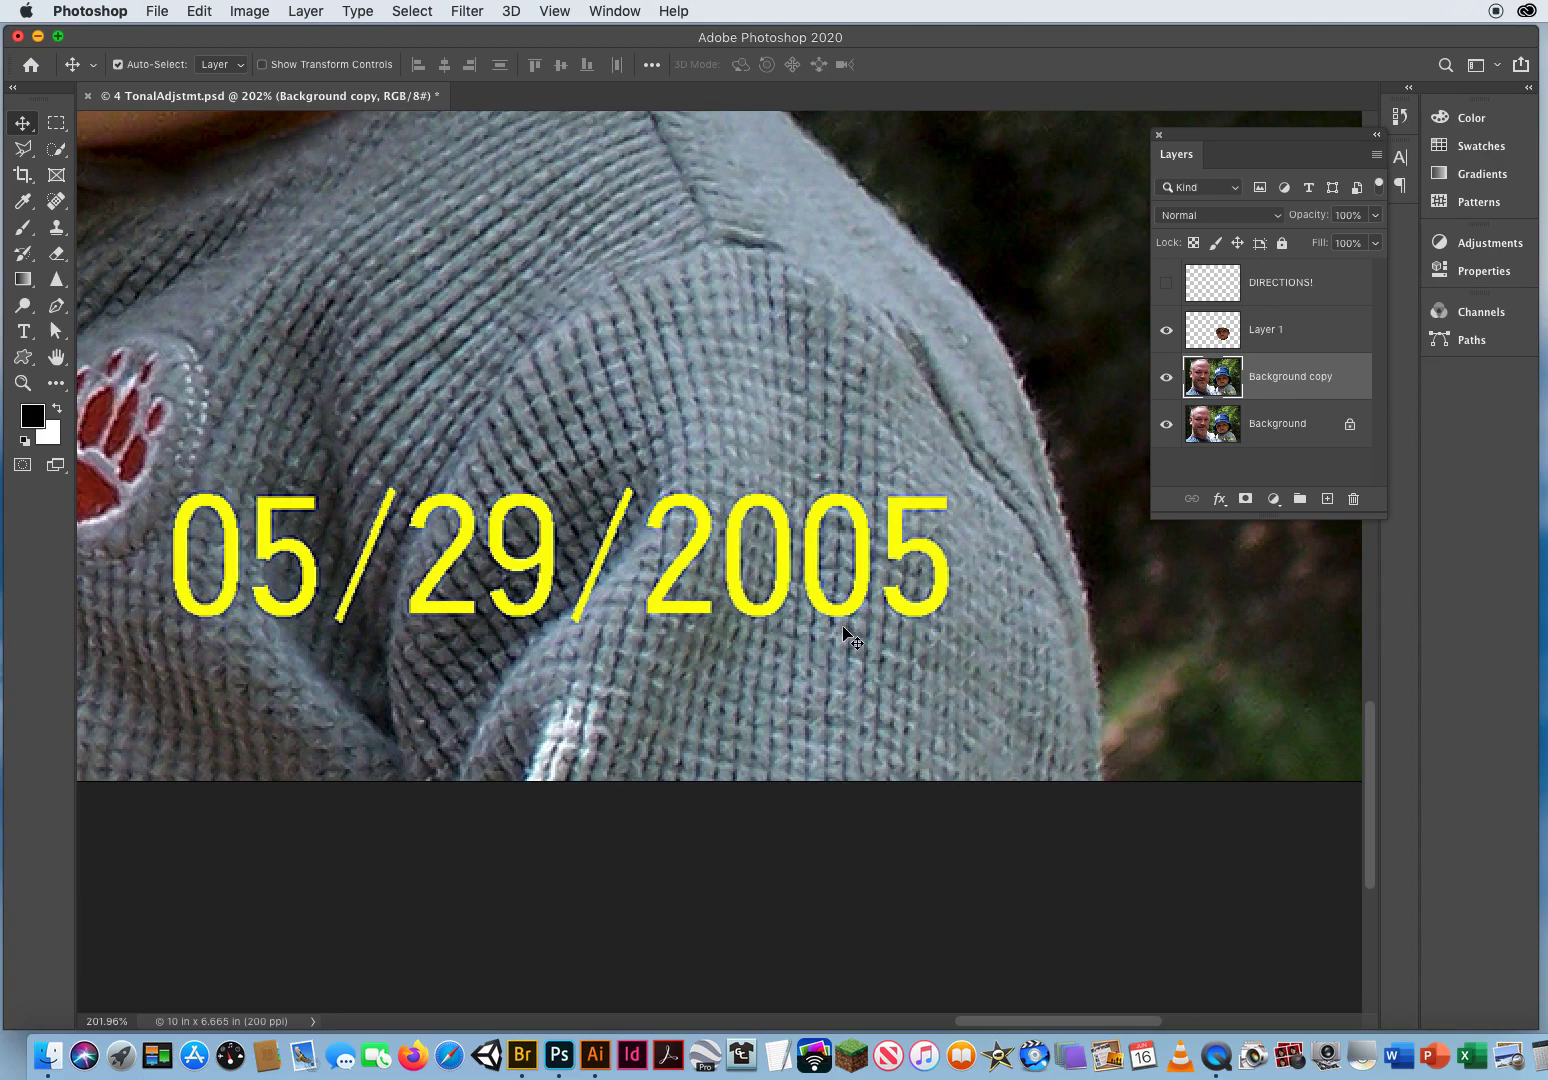
# Step: Add a new layer above Background copy and name it 'Photo Retouching'
pyautogui.click(1328, 499)
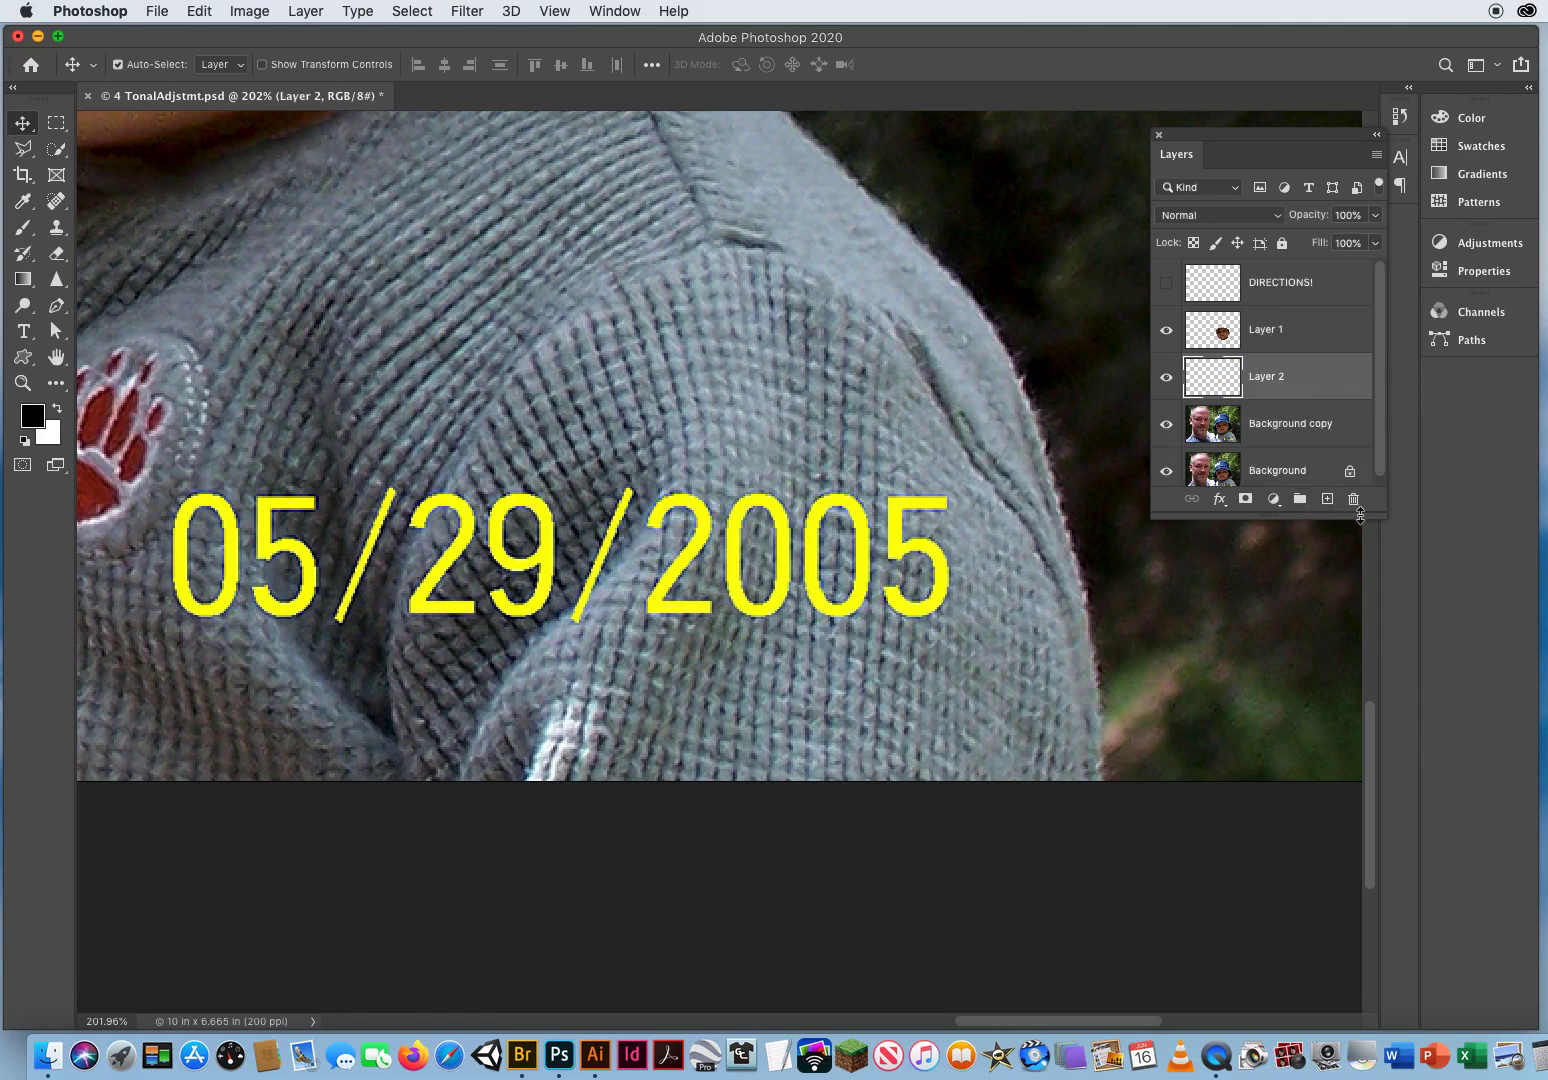
pyautogui.moveTo(1338, 517); pyautogui.dragTo(1341, 607)
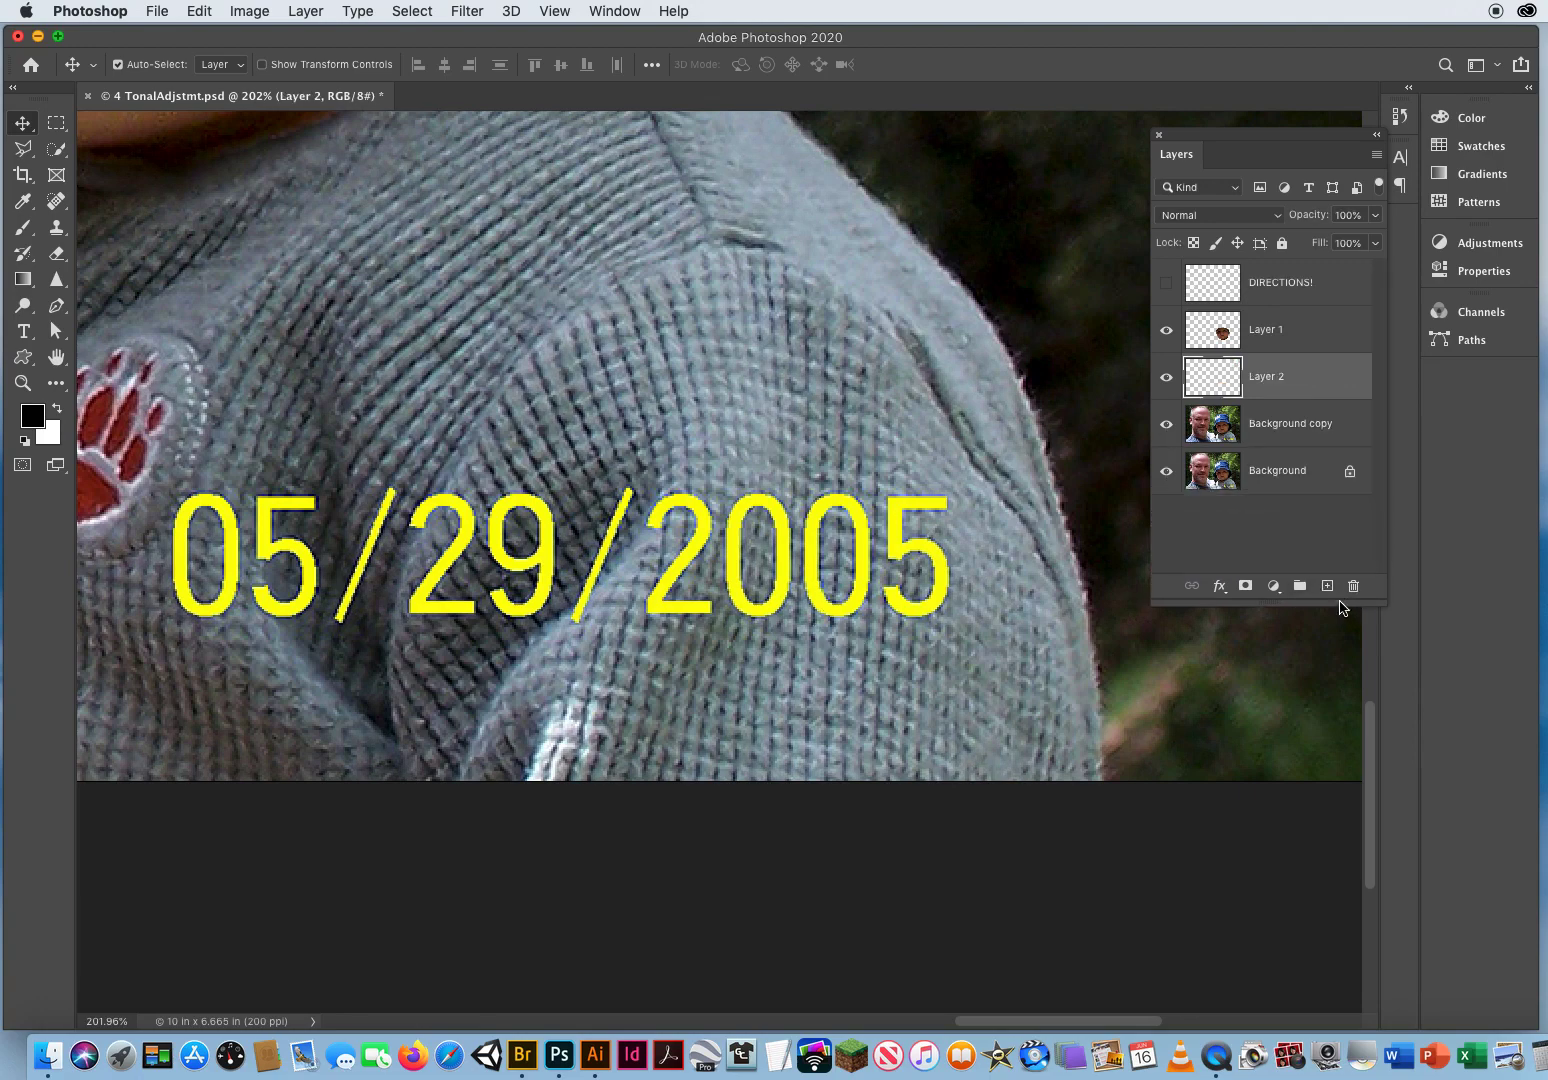
pyautogui.doubleClick(1266, 378)
pyautogui.write('Photo Retouching')
pyautogui.press('Return')
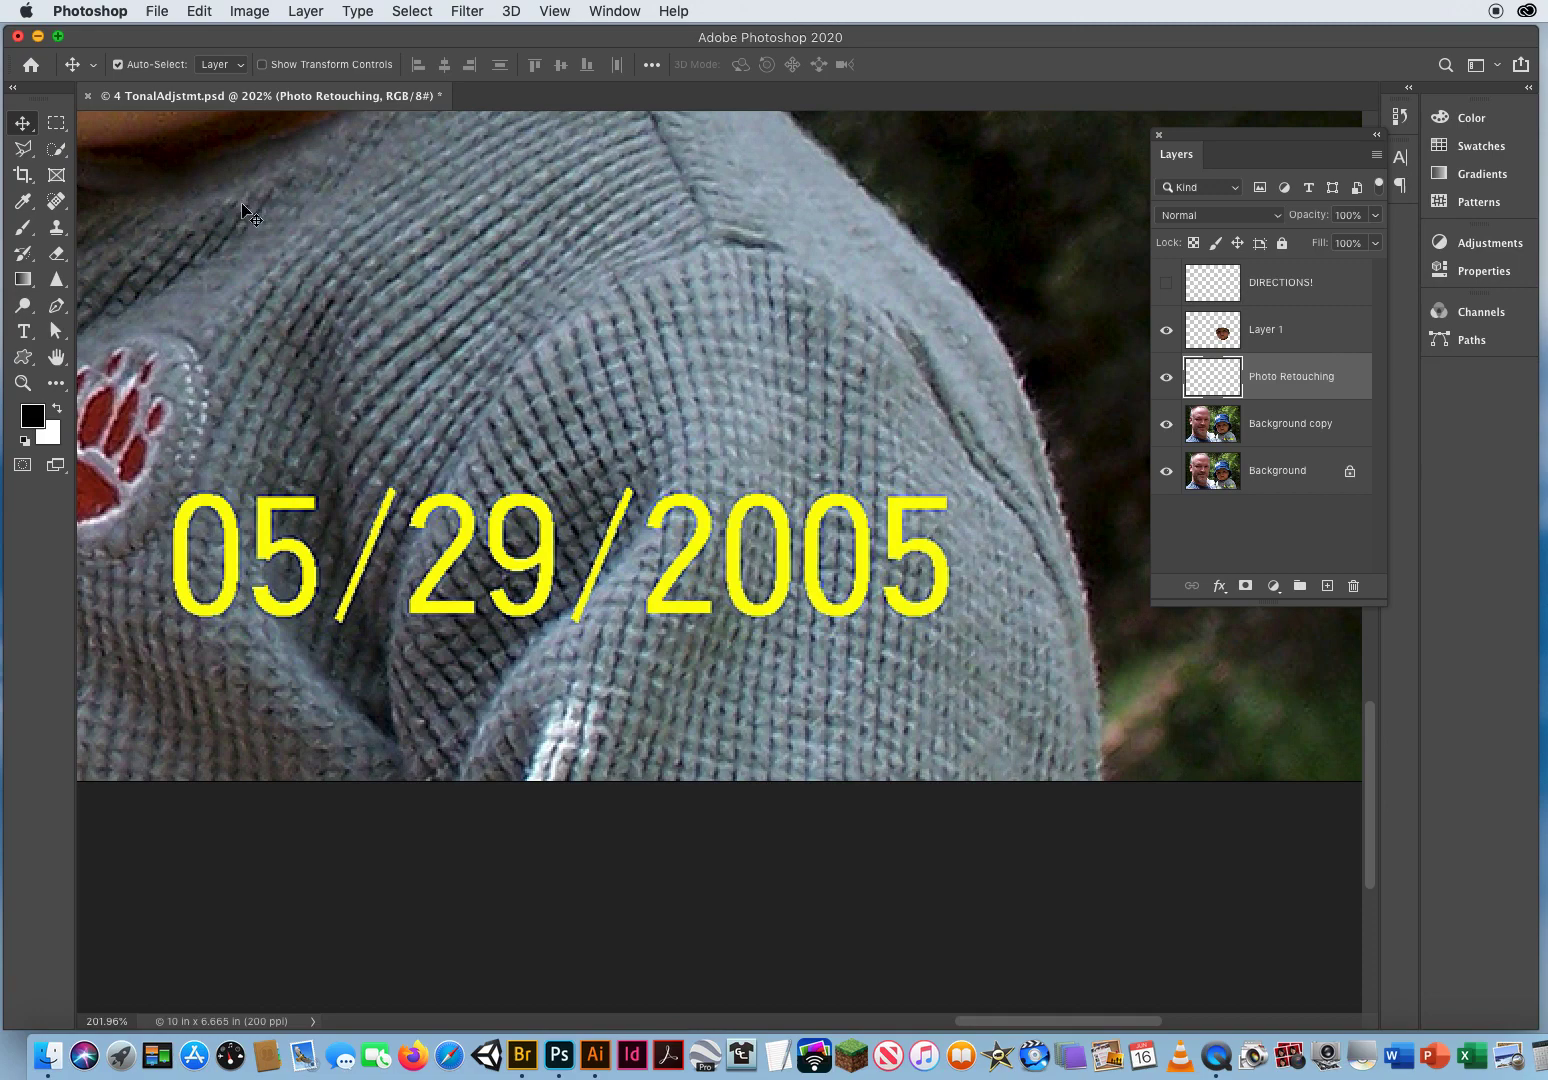
# Step: Pick a larger Clone Stamp brush and hide the photo layers to inspect Photo Retouching
pyautogui.click(58, 230)
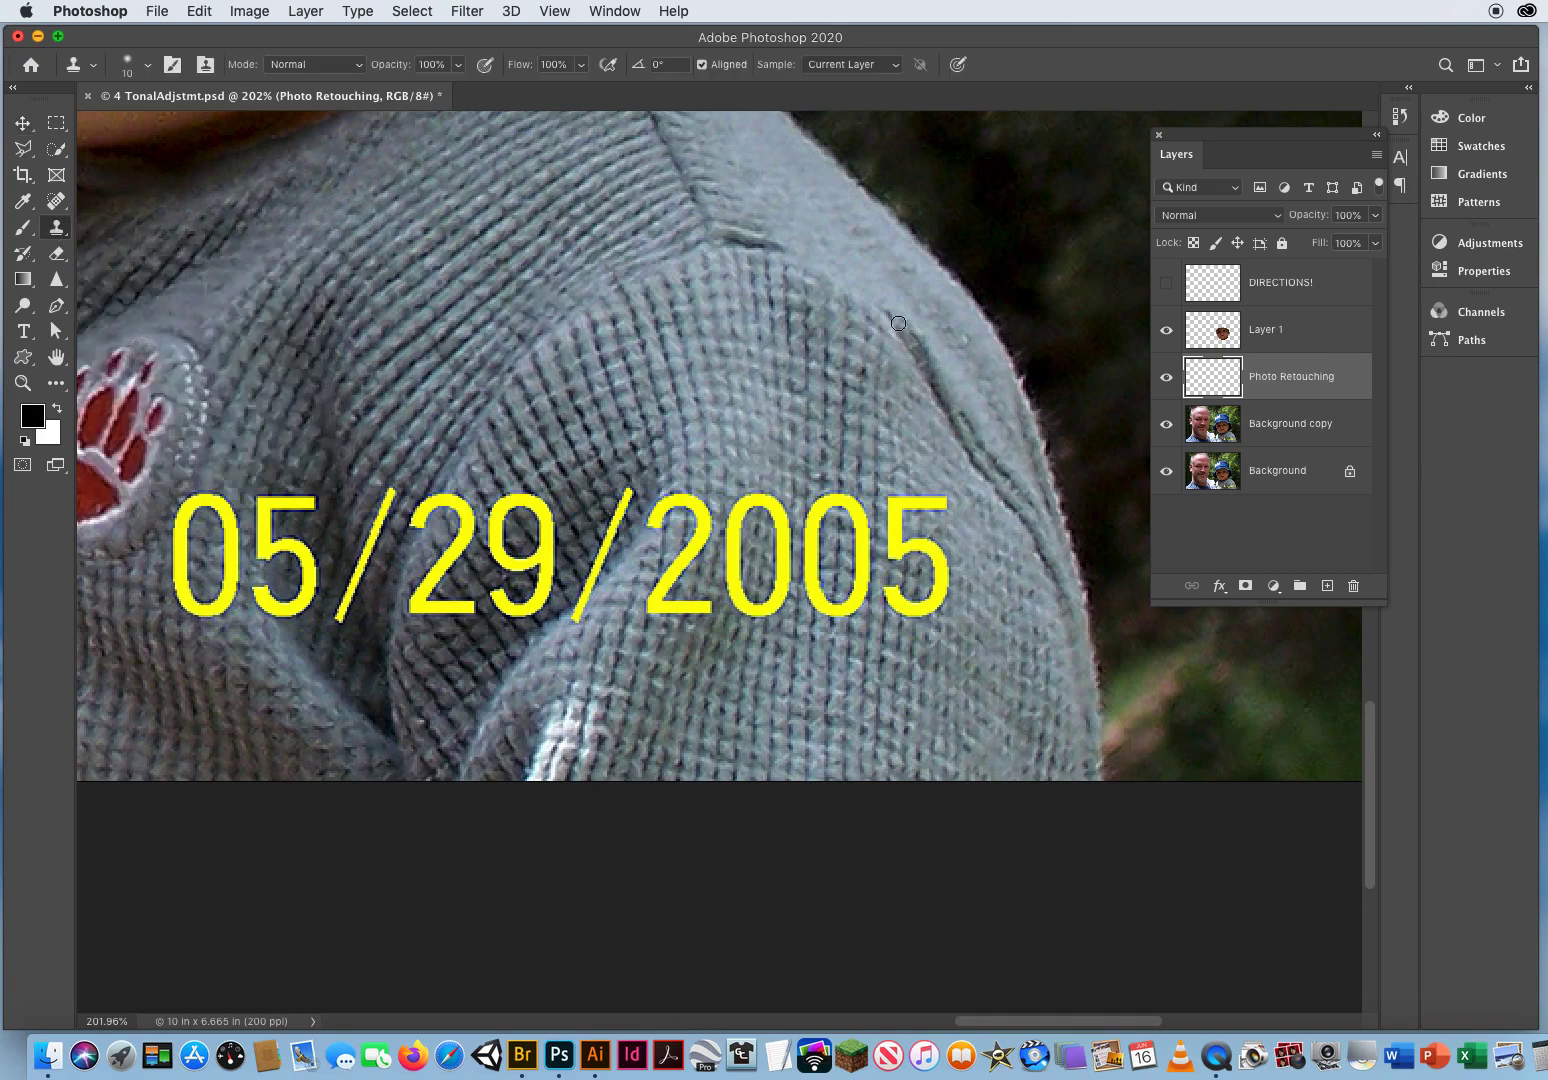
pyautogui.moveTo(936, 218)
pyautogui.mouseDown()
pyautogui.moveTo(1040, 222)
pyautogui.moveTo(965, 225)
pyautogui.moveTo(970, 240)
pyautogui.moveTo(950, 221)
pyautogui.moveTo(1088, 228)
pyautogui.moveTo(934, 227)
pyautogui.mouseUp()
pyautogui.click(1166, 424)
pyautogui.click(1166, 470)
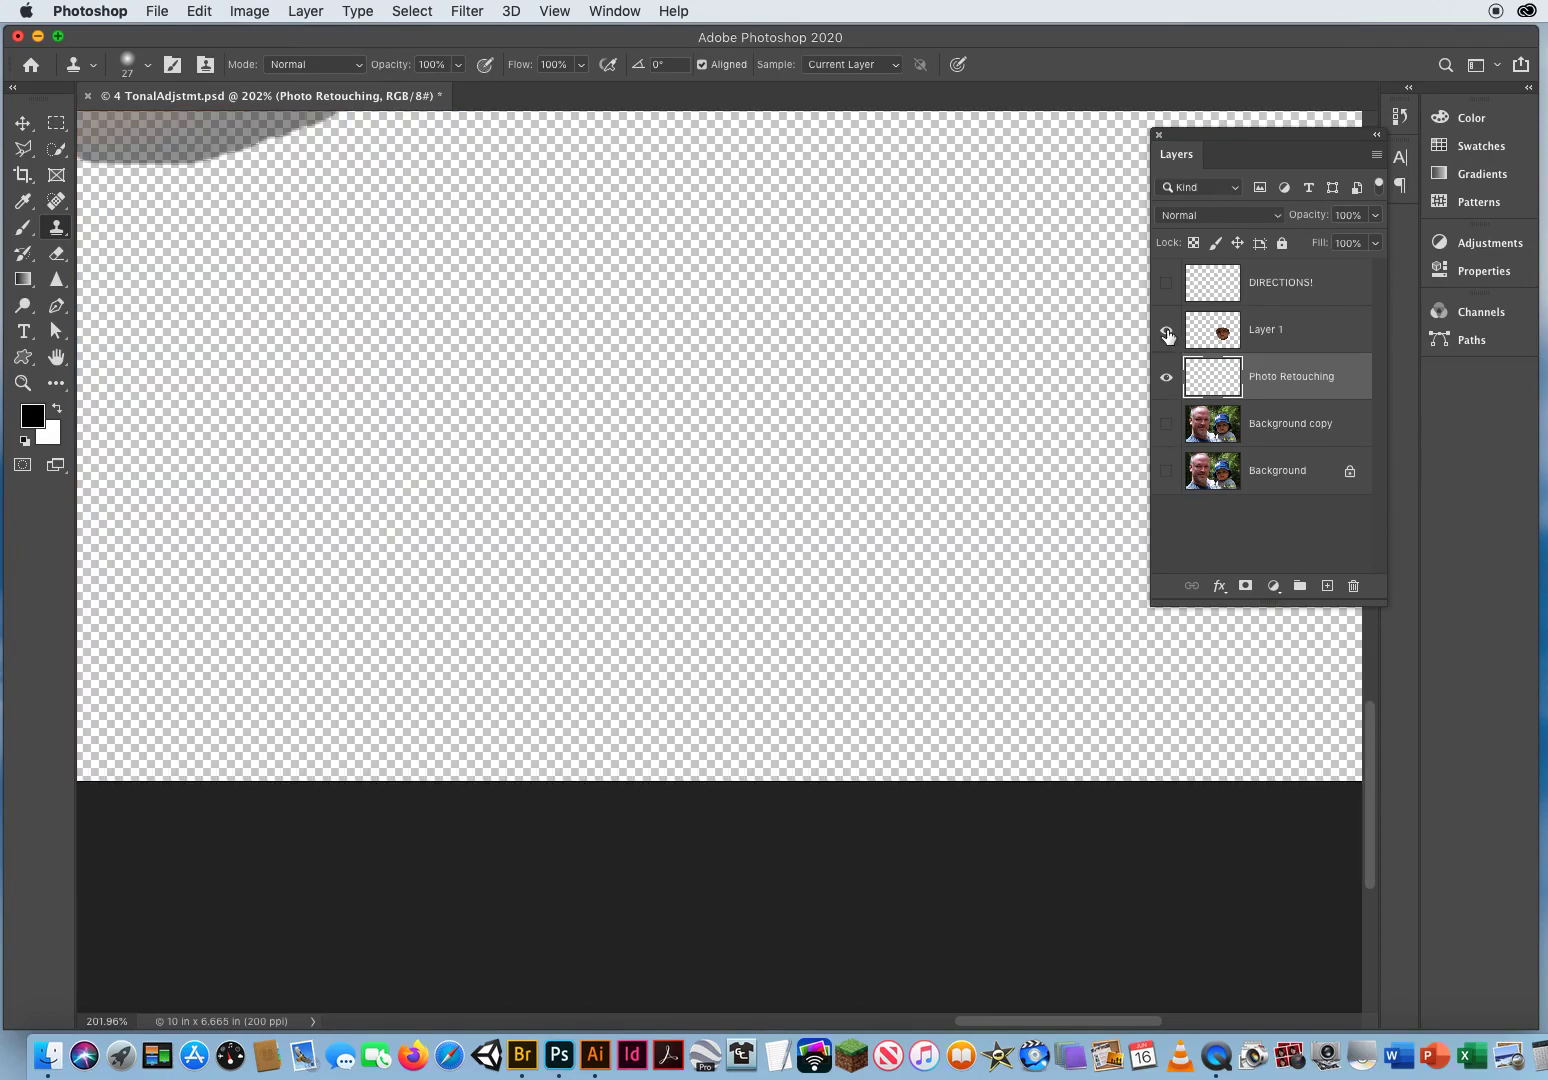
pyautogui.click(1166, 330)
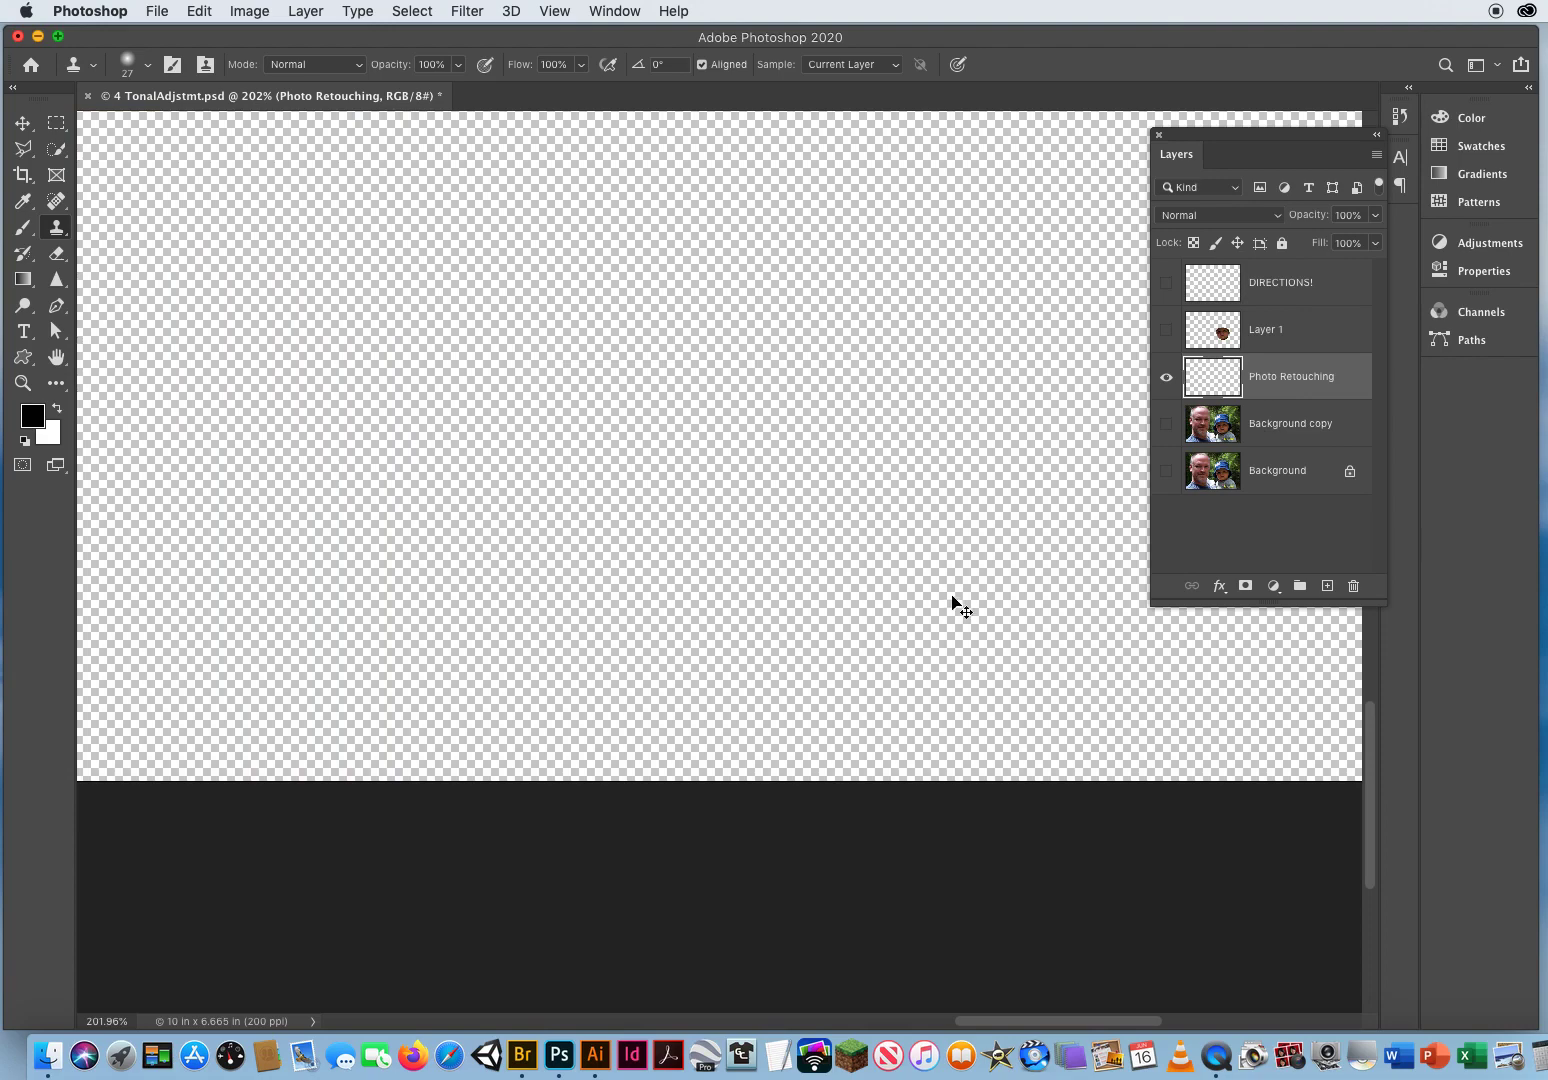
pyautogui.moveTo(1169, 330); pyautogui.dragTo(1166, 490)
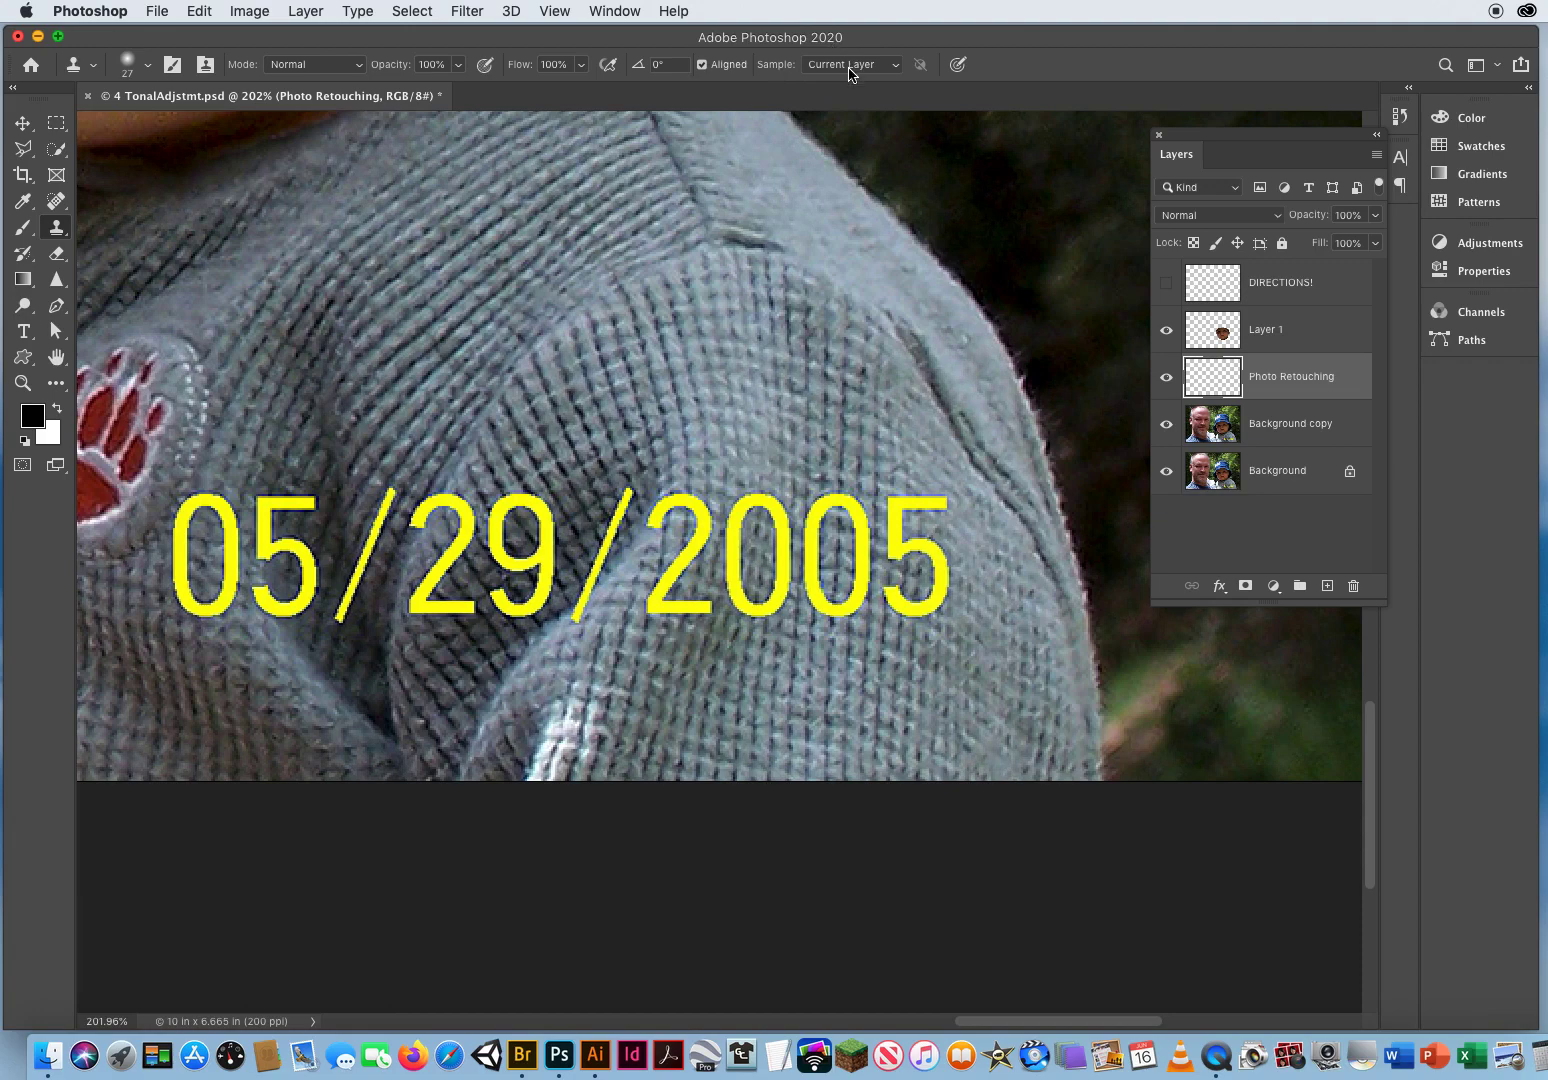
# Step: Recheck the empty layer, restore all photo layers, and set the clone Sample to All Layers
pyautogui.moveTo(1166, 423); pyautogui.dragTo(1166, 470)
pyautogui.click(1166, 333)
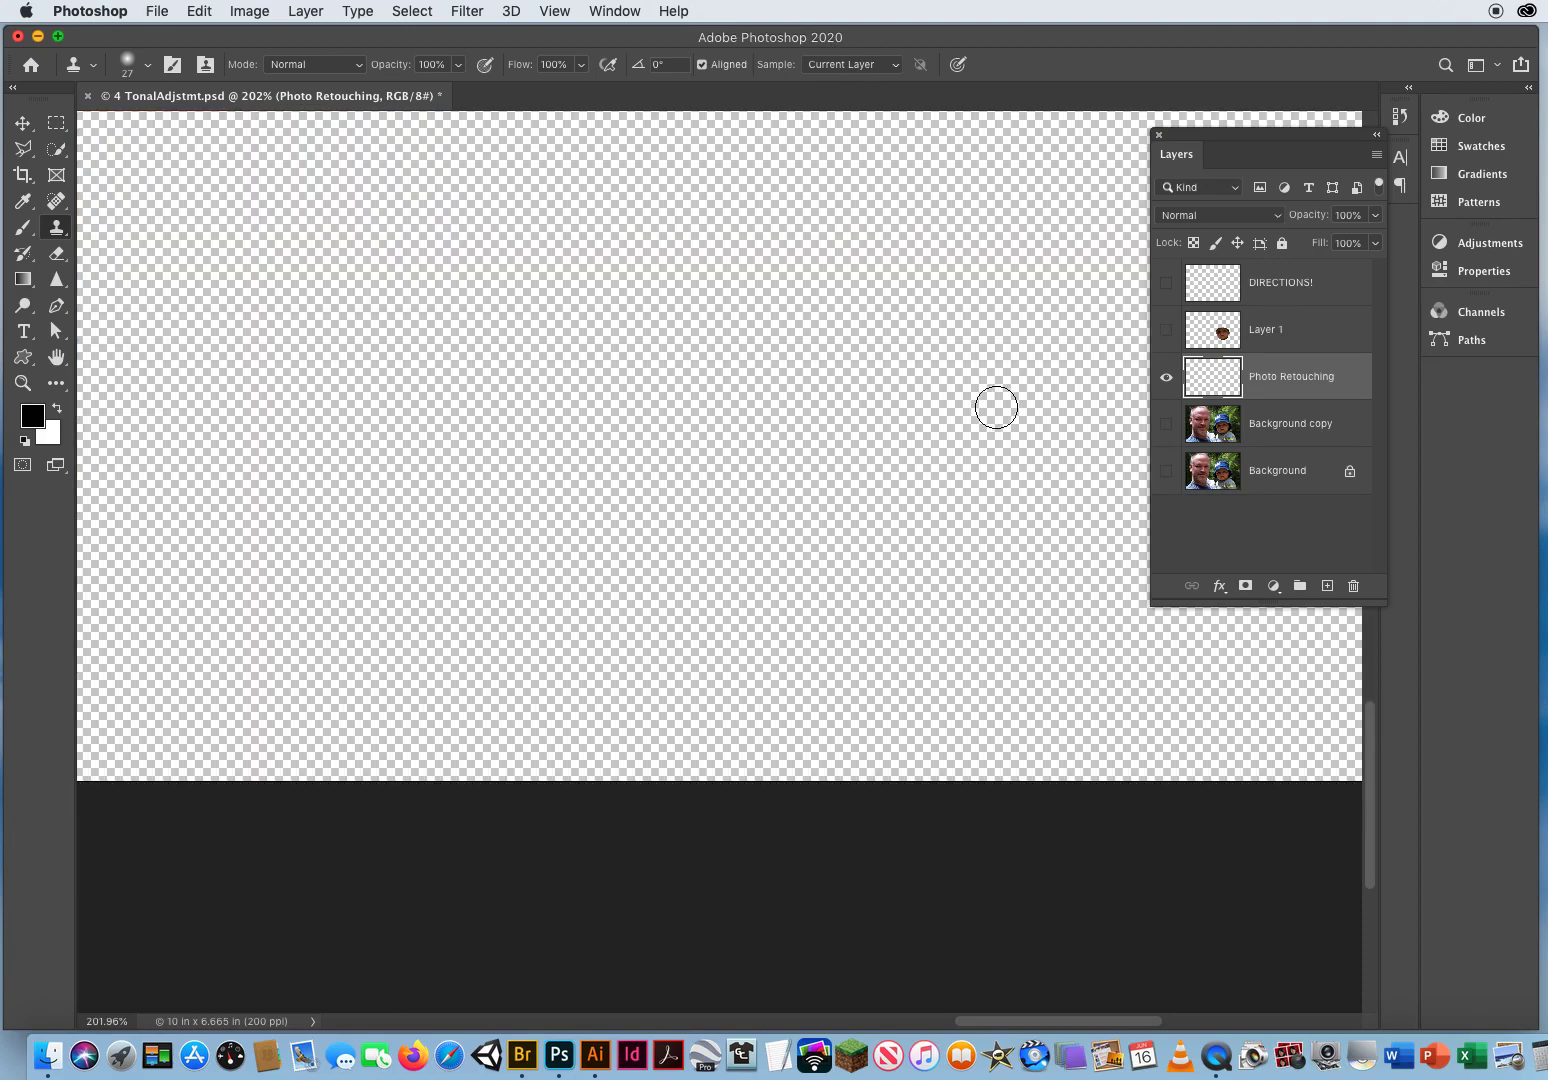
pyautogui.click(1166, 329)
pyautogui.moveTo(1166, 423); pyautogui.dragTo(1160, 498)
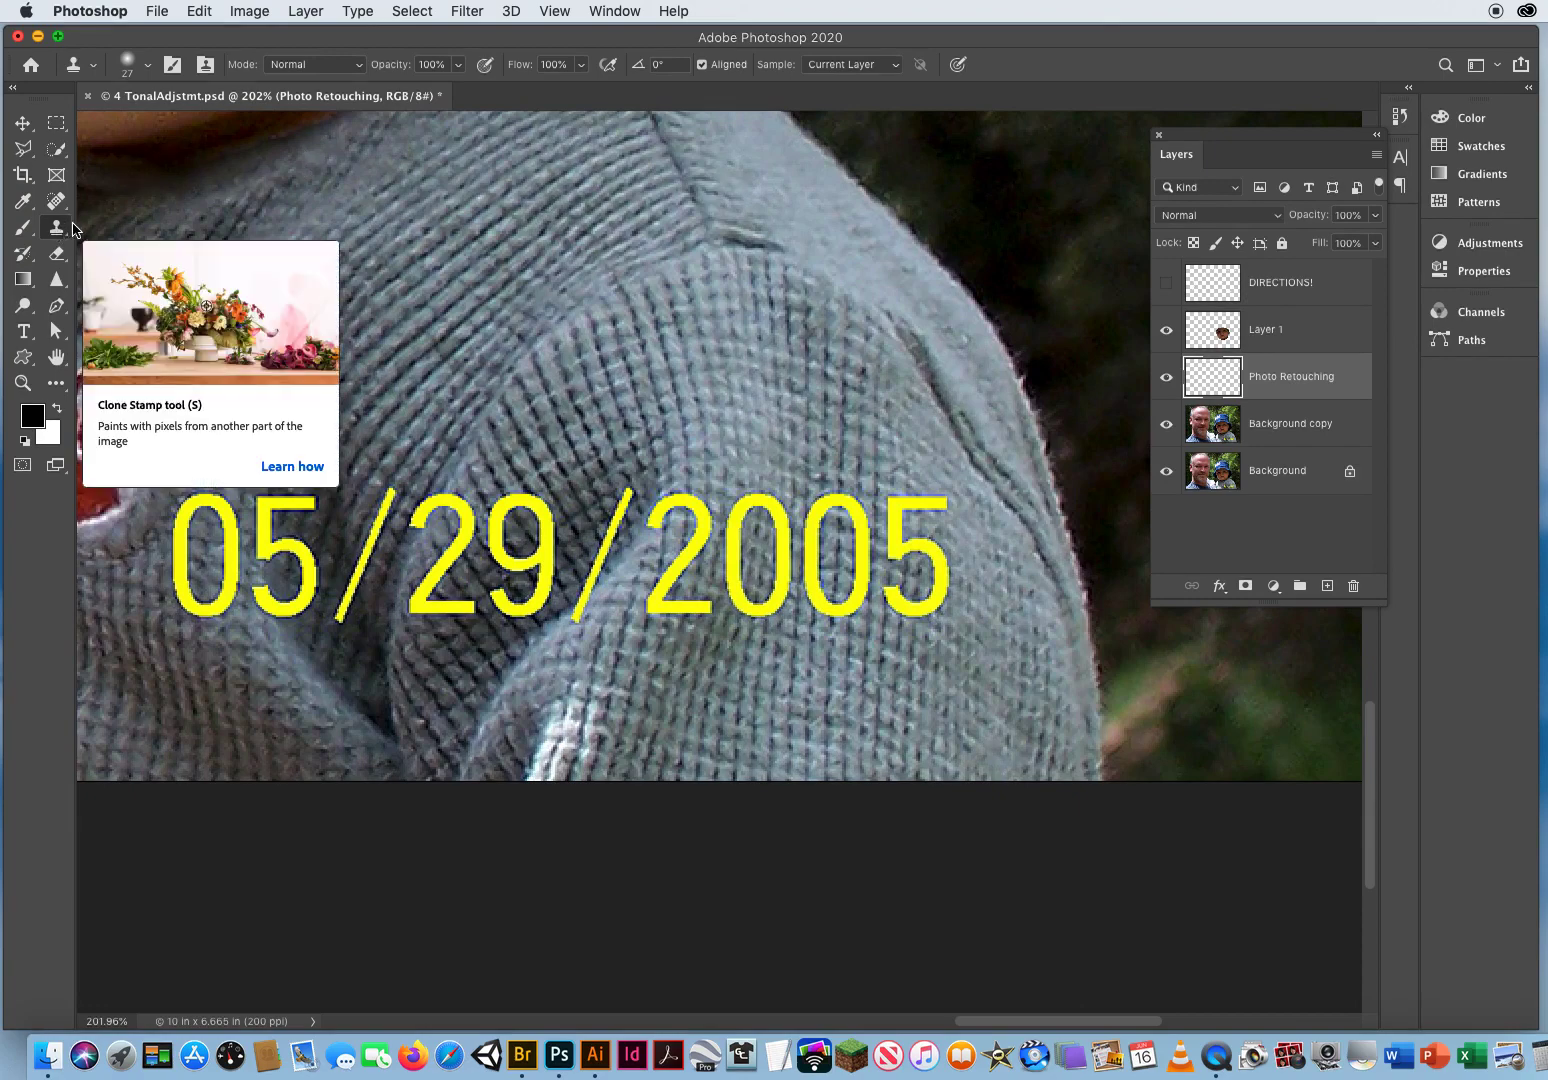
pyautogui.click(843, 66)
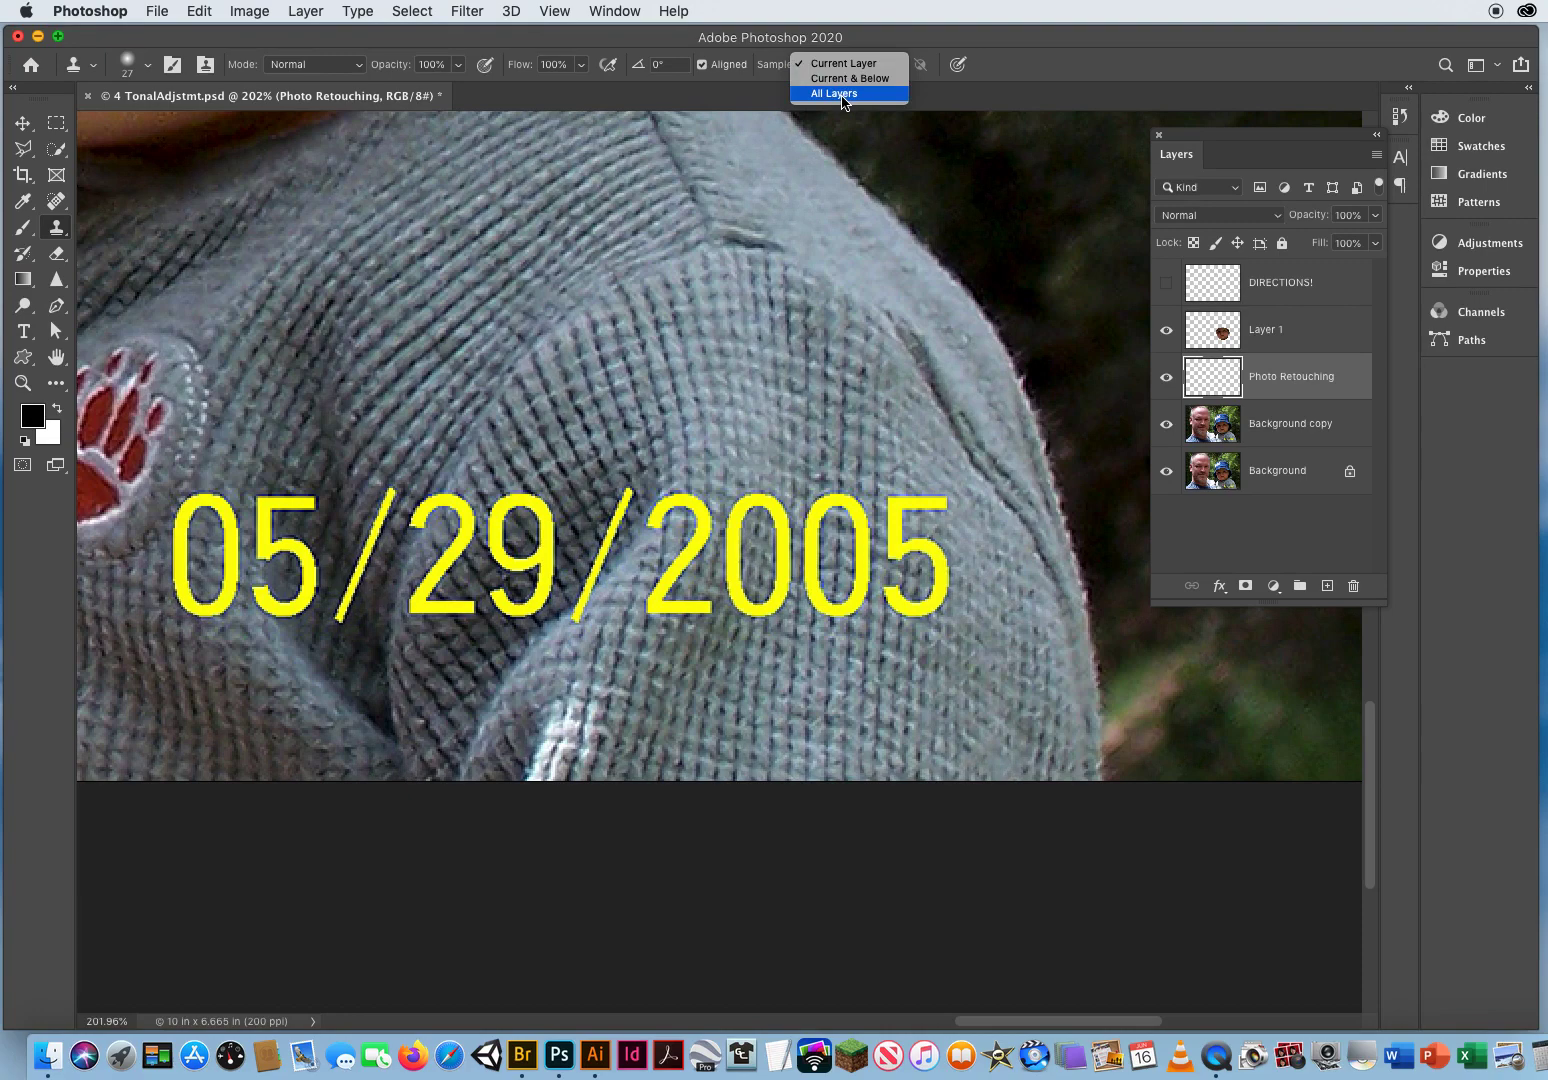
pyautogui.click(842, 95)
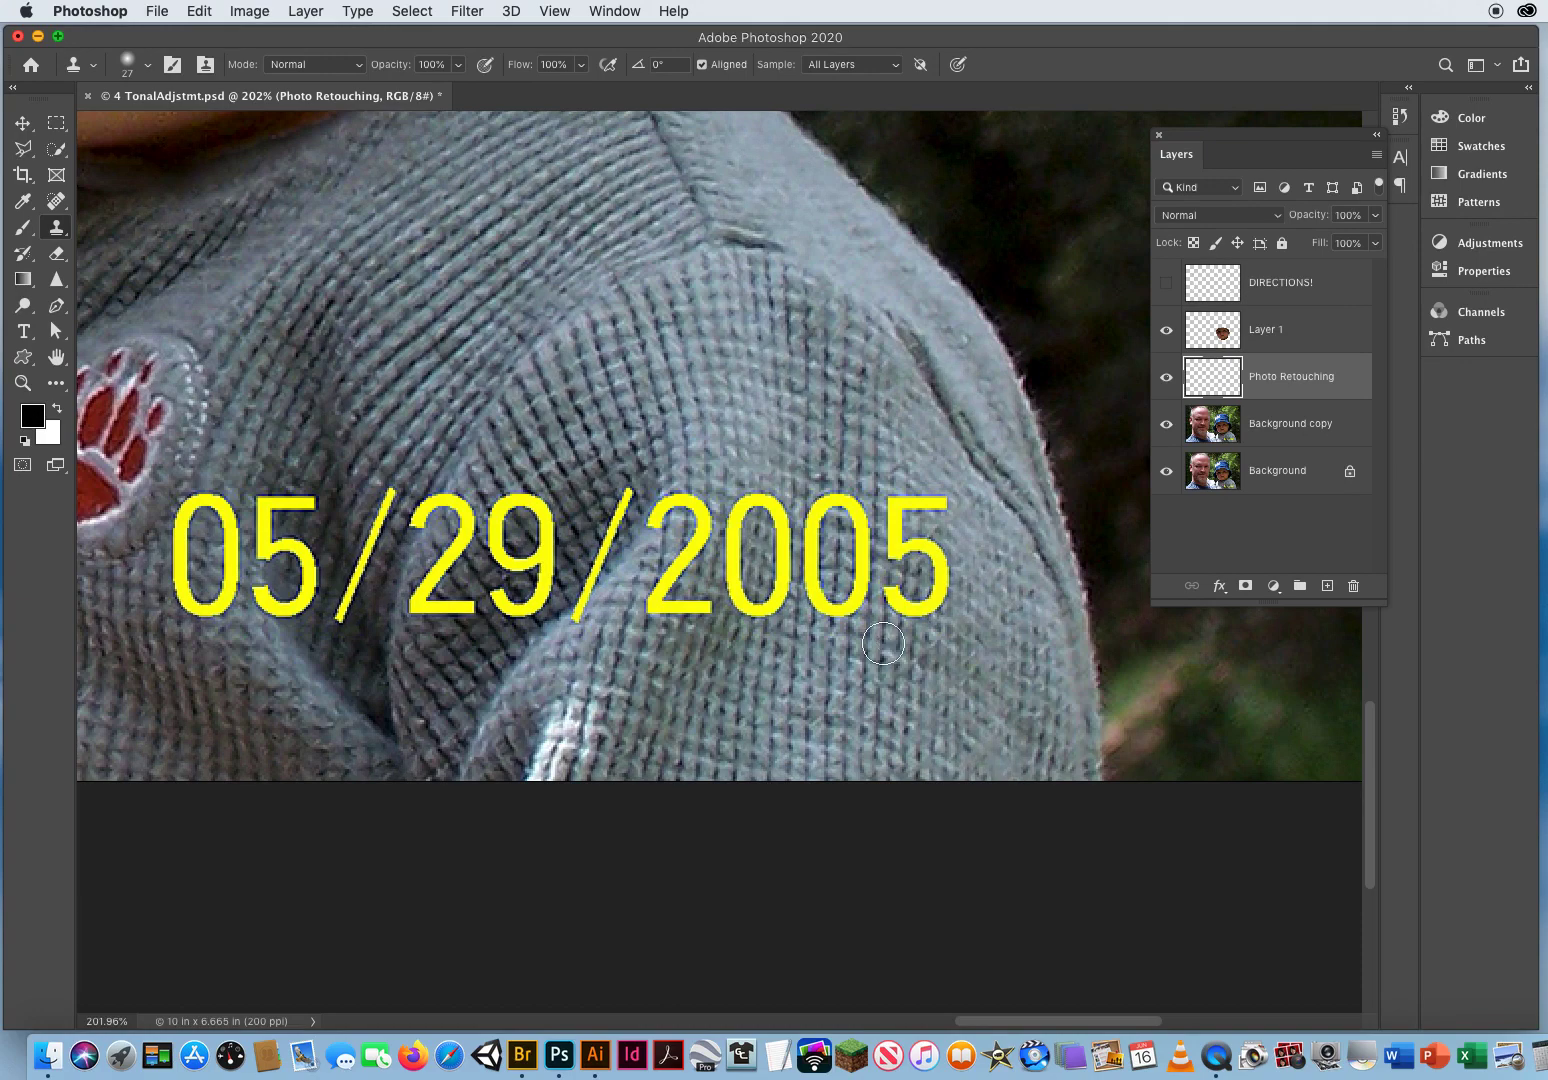
# Step: Paint cloned sweater texture upward over the date's final 5
pyautogui.moveTo(882, 643)
pyautogui.mouseDown()
pyautogui.moveTo(899, 498)
pyautogui.moveTo(928, 477)
pyautogui.moveTo(946, 501)
pyautogui.moveTo(904, 502)
pyautogui.moveTo(895, 460)
pyautogui.moveTo(931, 406)
pyautogui.moveTo(887, 408)
pyautogui.mouseUp()
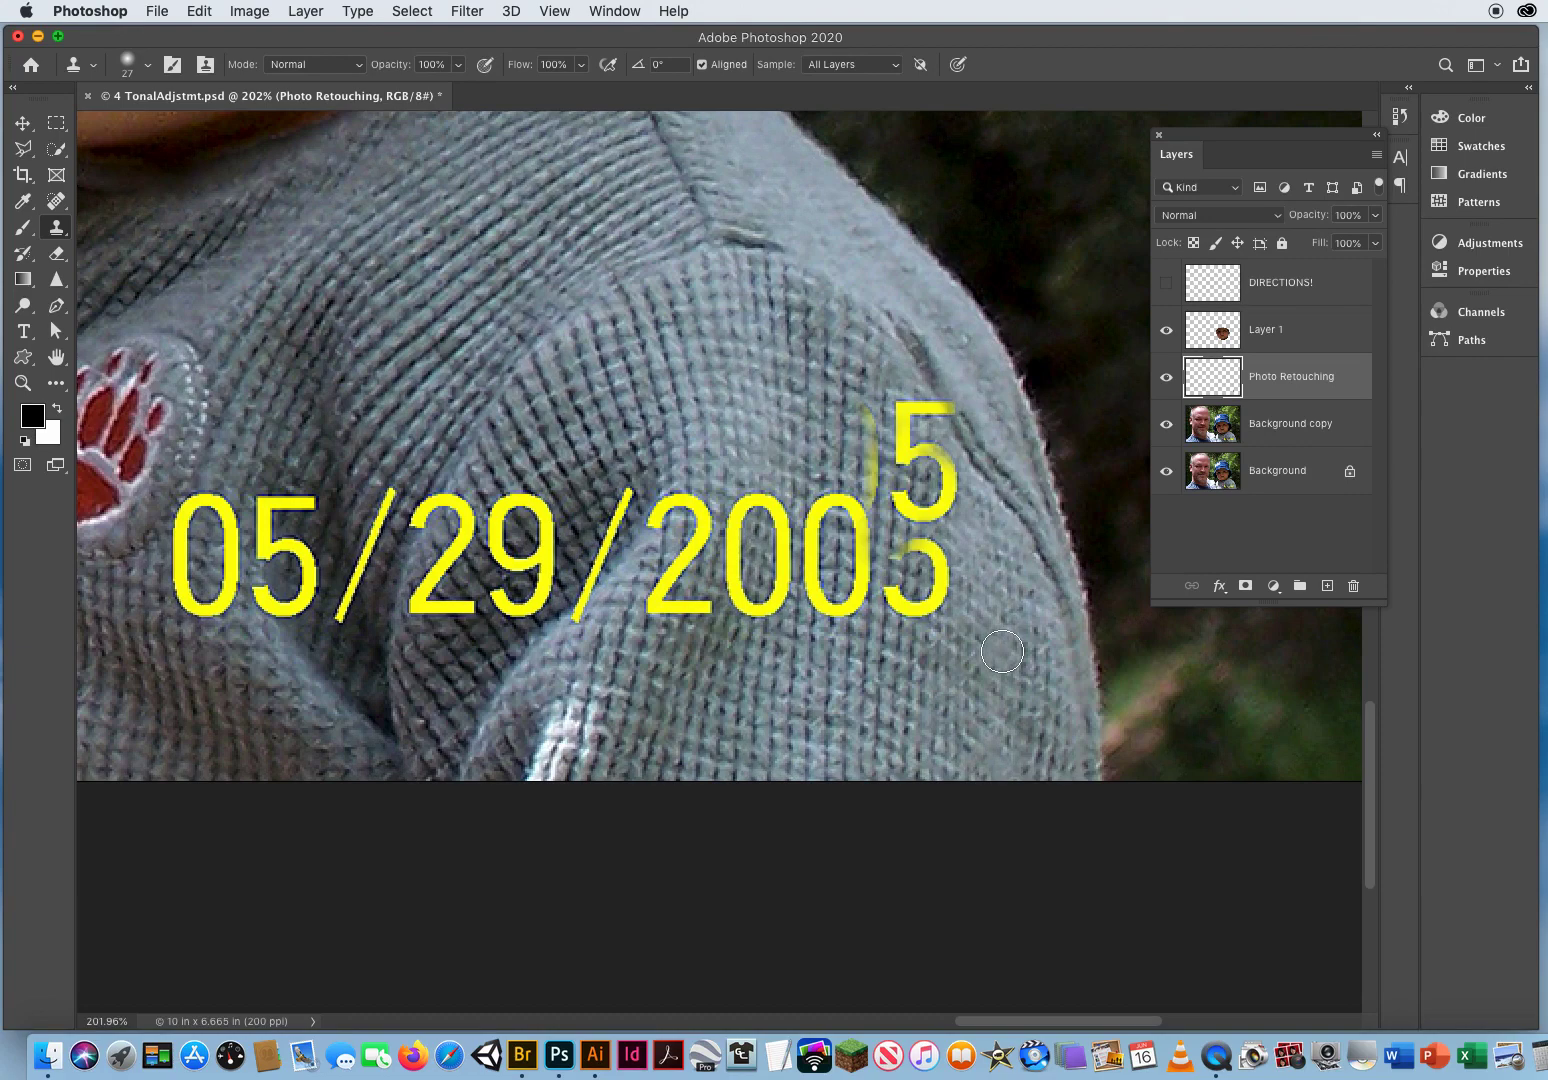
# Step: Undo the stray 5, then sample a source and clone texture onto the shoulder above the date
pyautogui.click(198, 11)
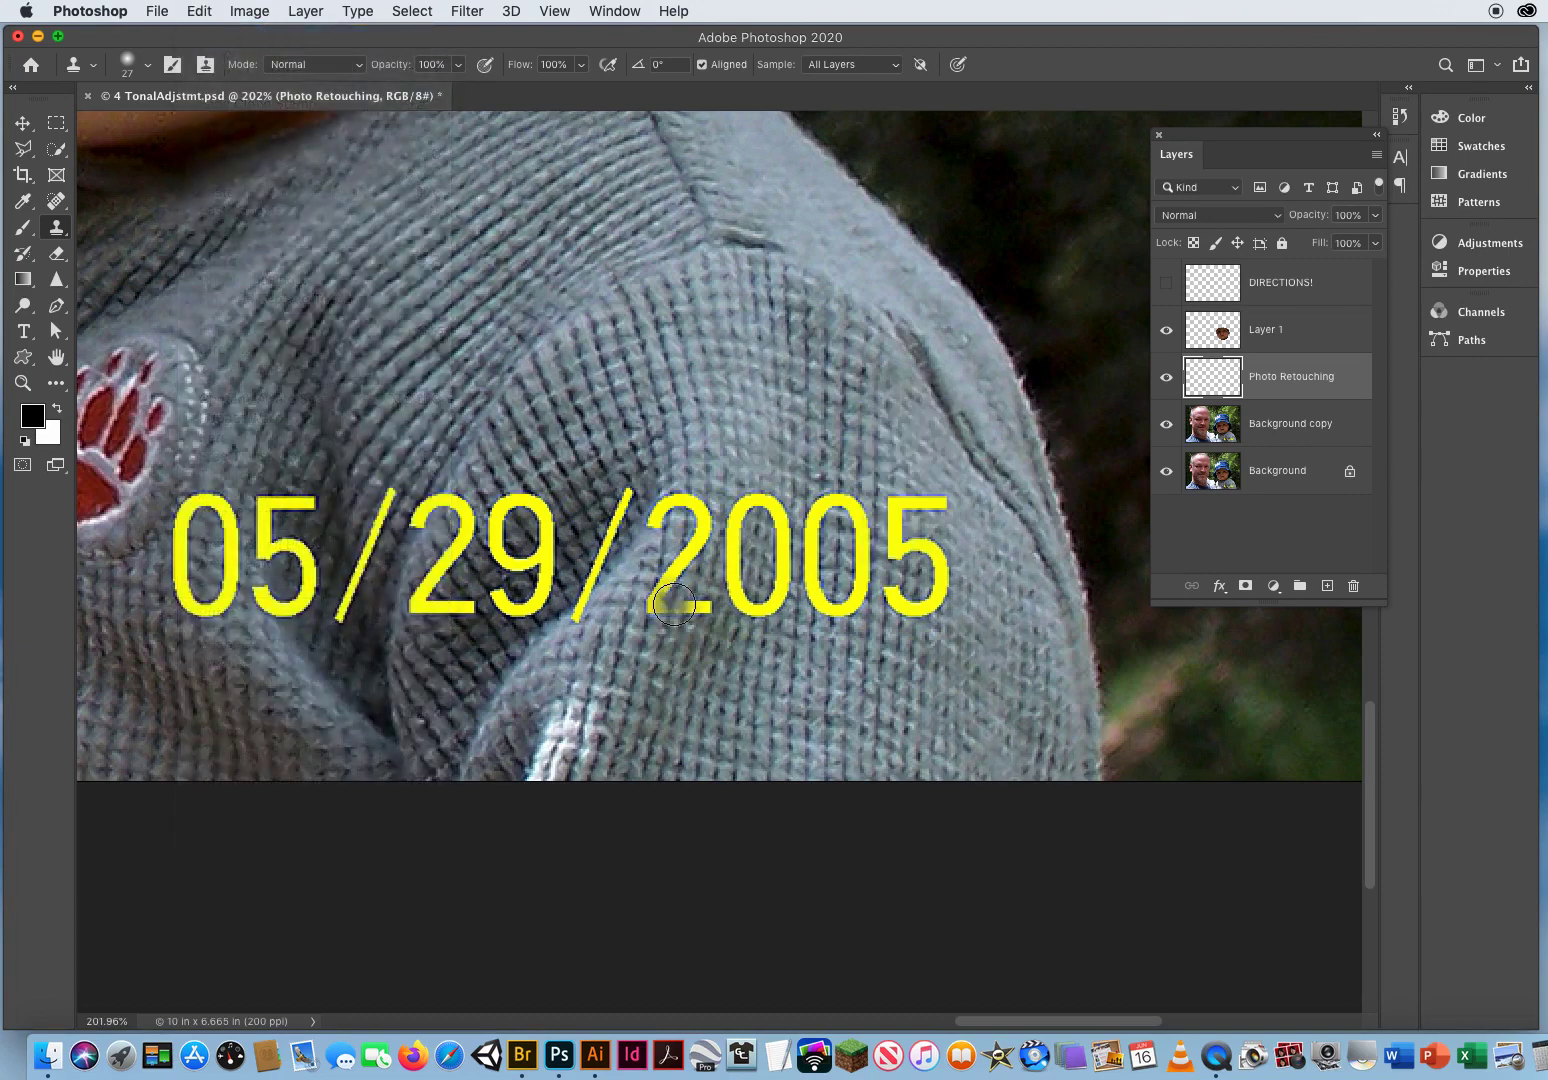
pyautogui.moveTo(824, 532); pyautogui.dragTo(811, 527)
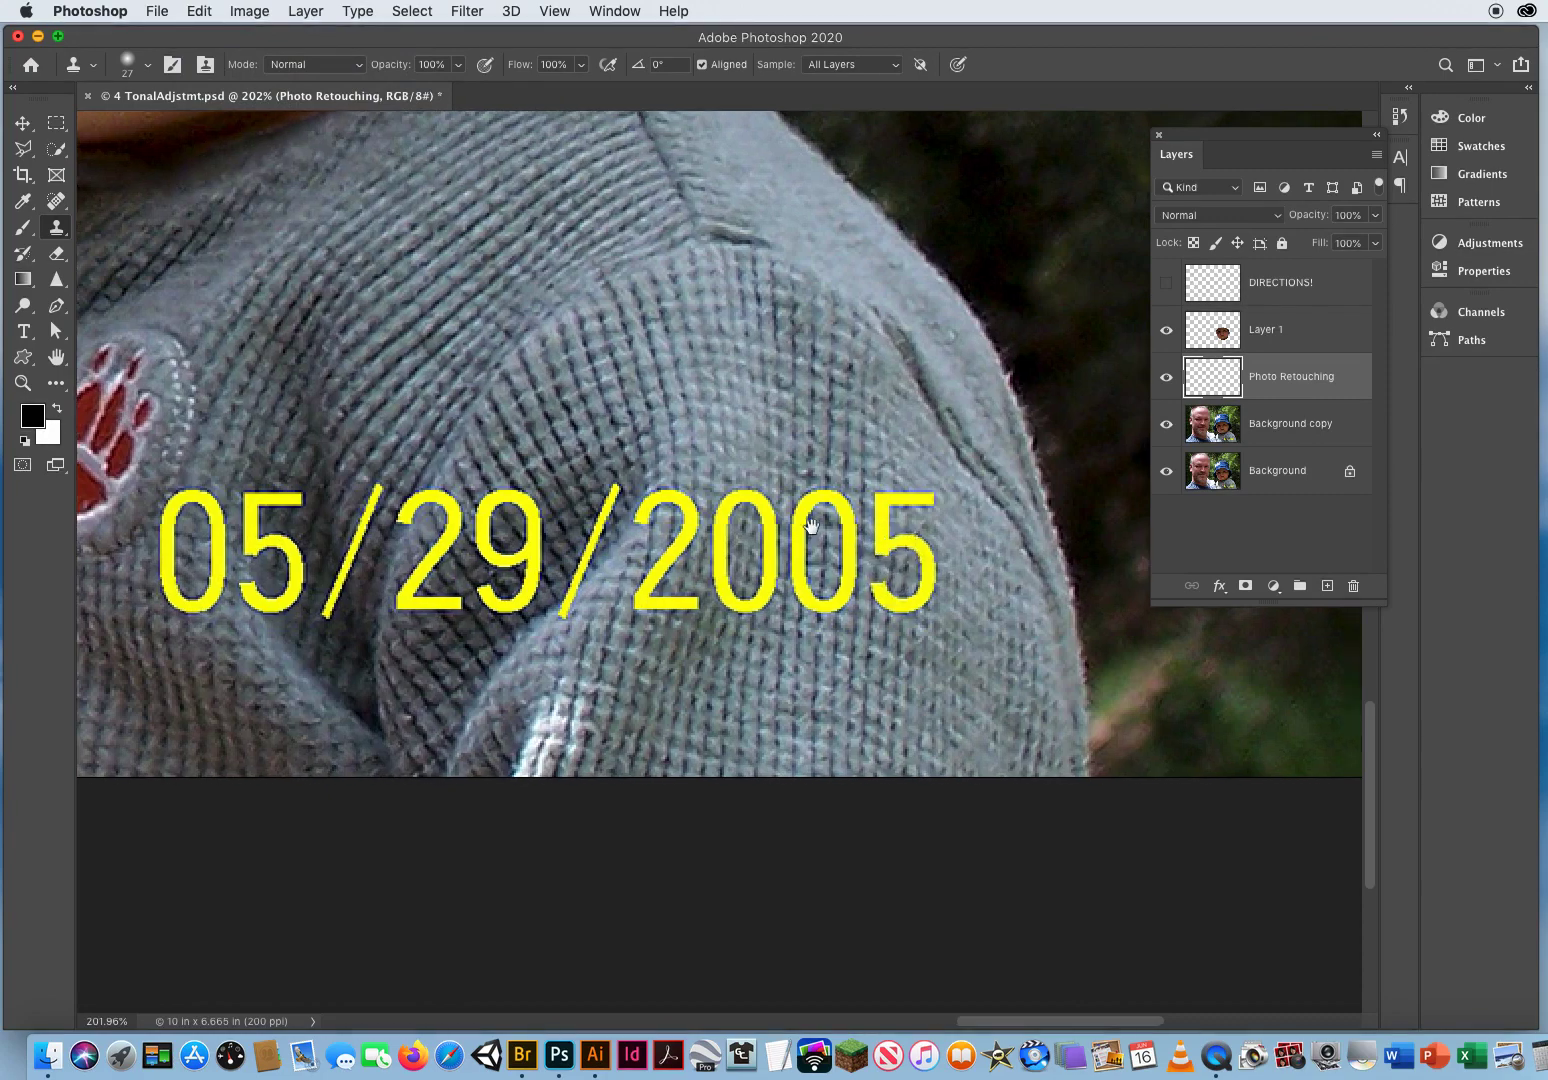
pyautogui.hscroll(5, 811, 527)
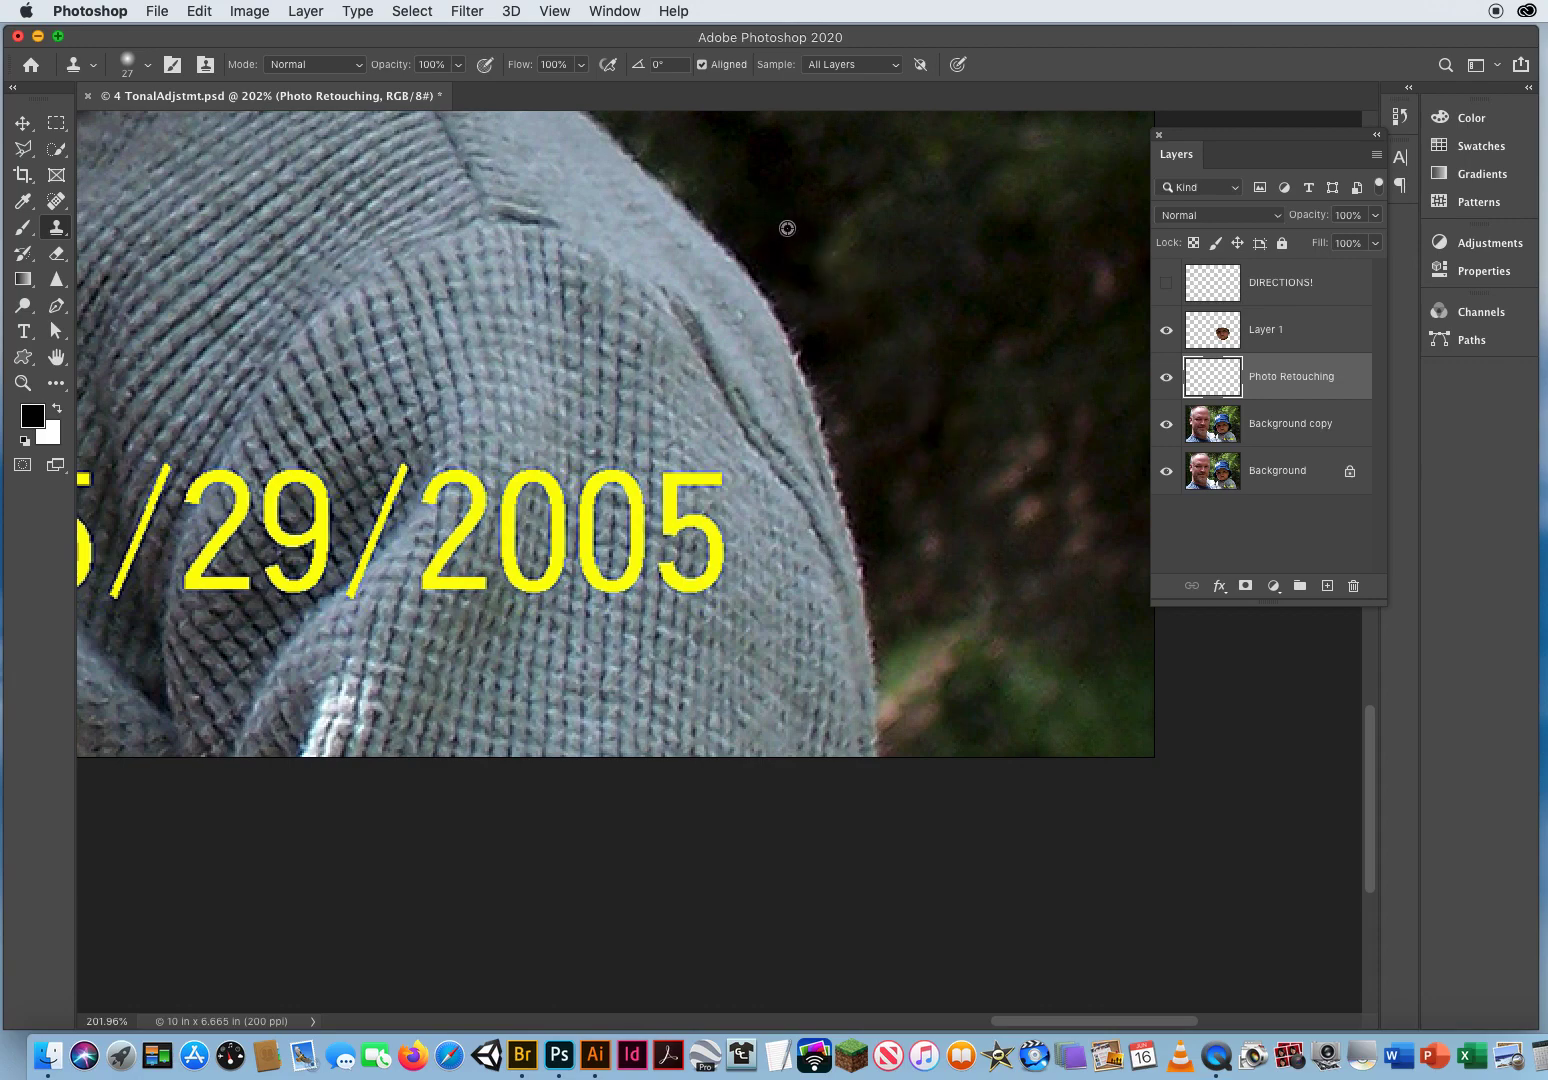
pyautogui.keyDown('alt'); pyautogui.click(787, 228); pyautogui.keyUp('alt')
pyautogui.click(753, 366)
pyautogui.hotkey('ctrl', 'z')
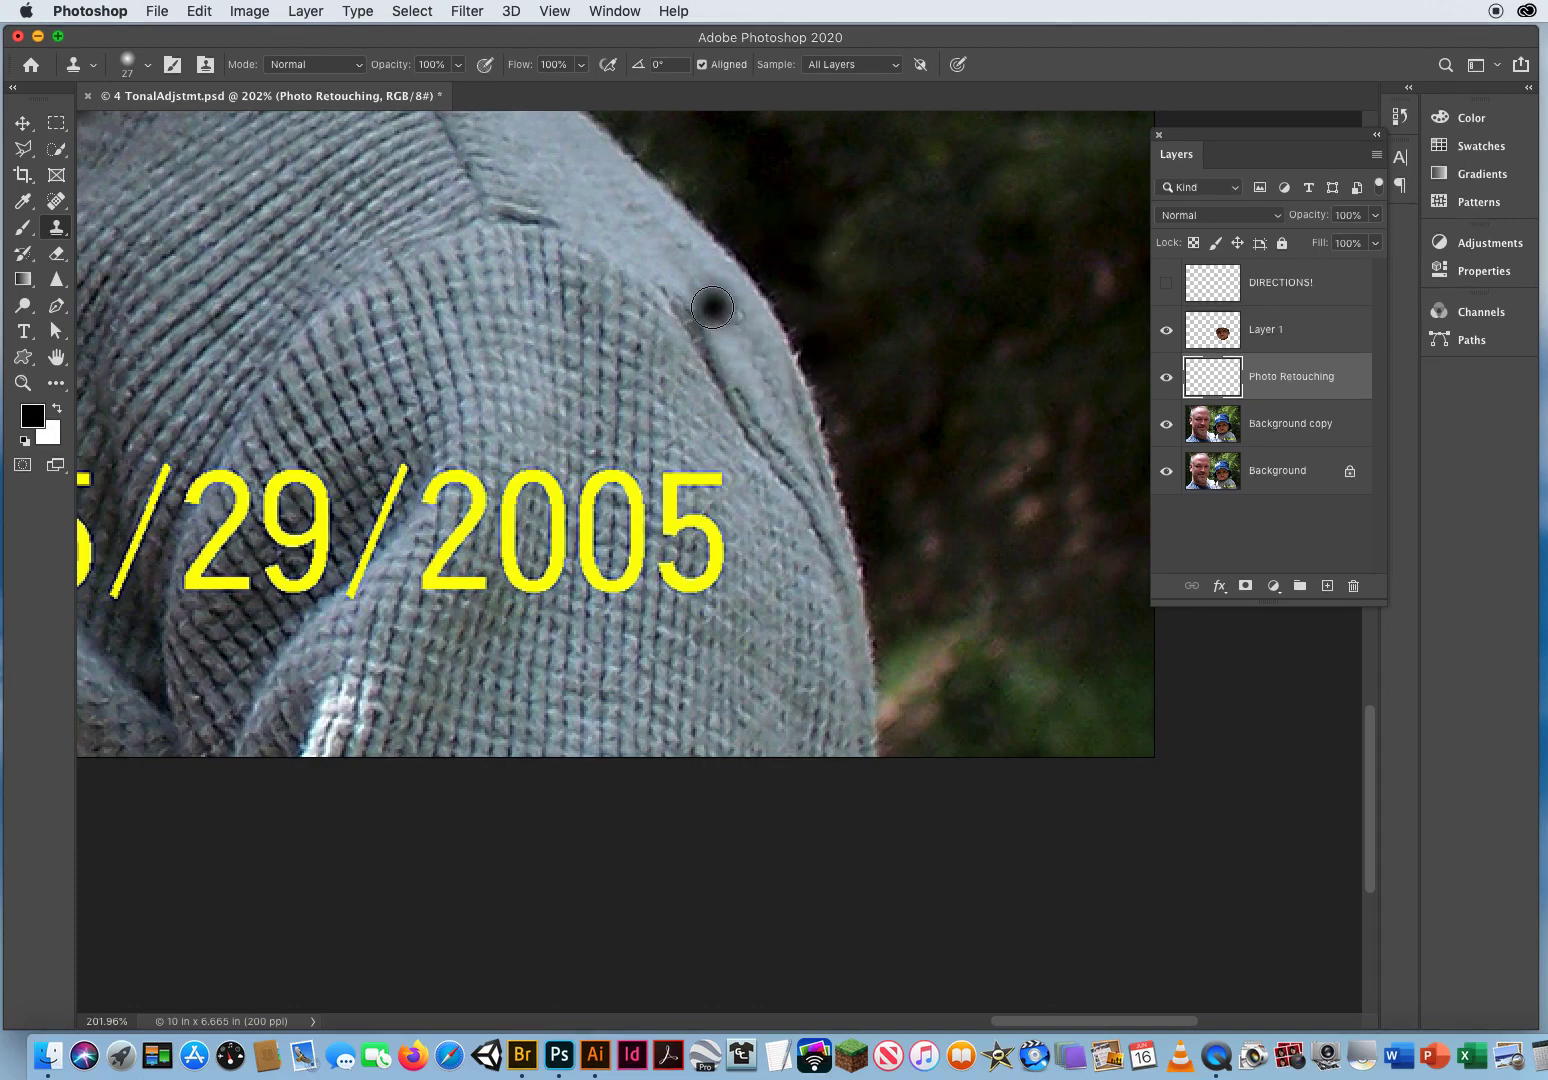
pyautogui.click(699, 362)
pyautogui.moveTo(699, 362)
pyautogui.mouseDown()
pyautogui.moveTo(714, 393)
pyautogui.moveTo(642, 337)
pyautogui.moveTo(719, 414)
pyautogui.moveTo(674, 367)
pyautogui.moveTo(725, 382)
pyautogui.moveTo(756, 363)
pyautogui.moveTo(736, 408)
pyautogui.moveTo(748, 426)
pyautogui.moveTo(744, 378)
pyautogui.moveTo(659, 408)
pyautogui.moveTo(581, 362)
pyautogui.moveTo(665, 417)
pyautogui.moveTo(716, 537)
pyautogui.moveTo(681, 457)
pyautogui.moveTo(591, 354)
pyautogui.moveTo(684, 344)
pyautogui.moveTo(680, 360)
pyautogui.moveTo(600, 360)
pyautogui.moveTo(684, 344)
pyautogui.moveTo(691, 380)
pyautogui.mouseUp()
# Step: Undo the dark clone dabs on the sweater edge and shoulder
pyautogui.click(727, 290)
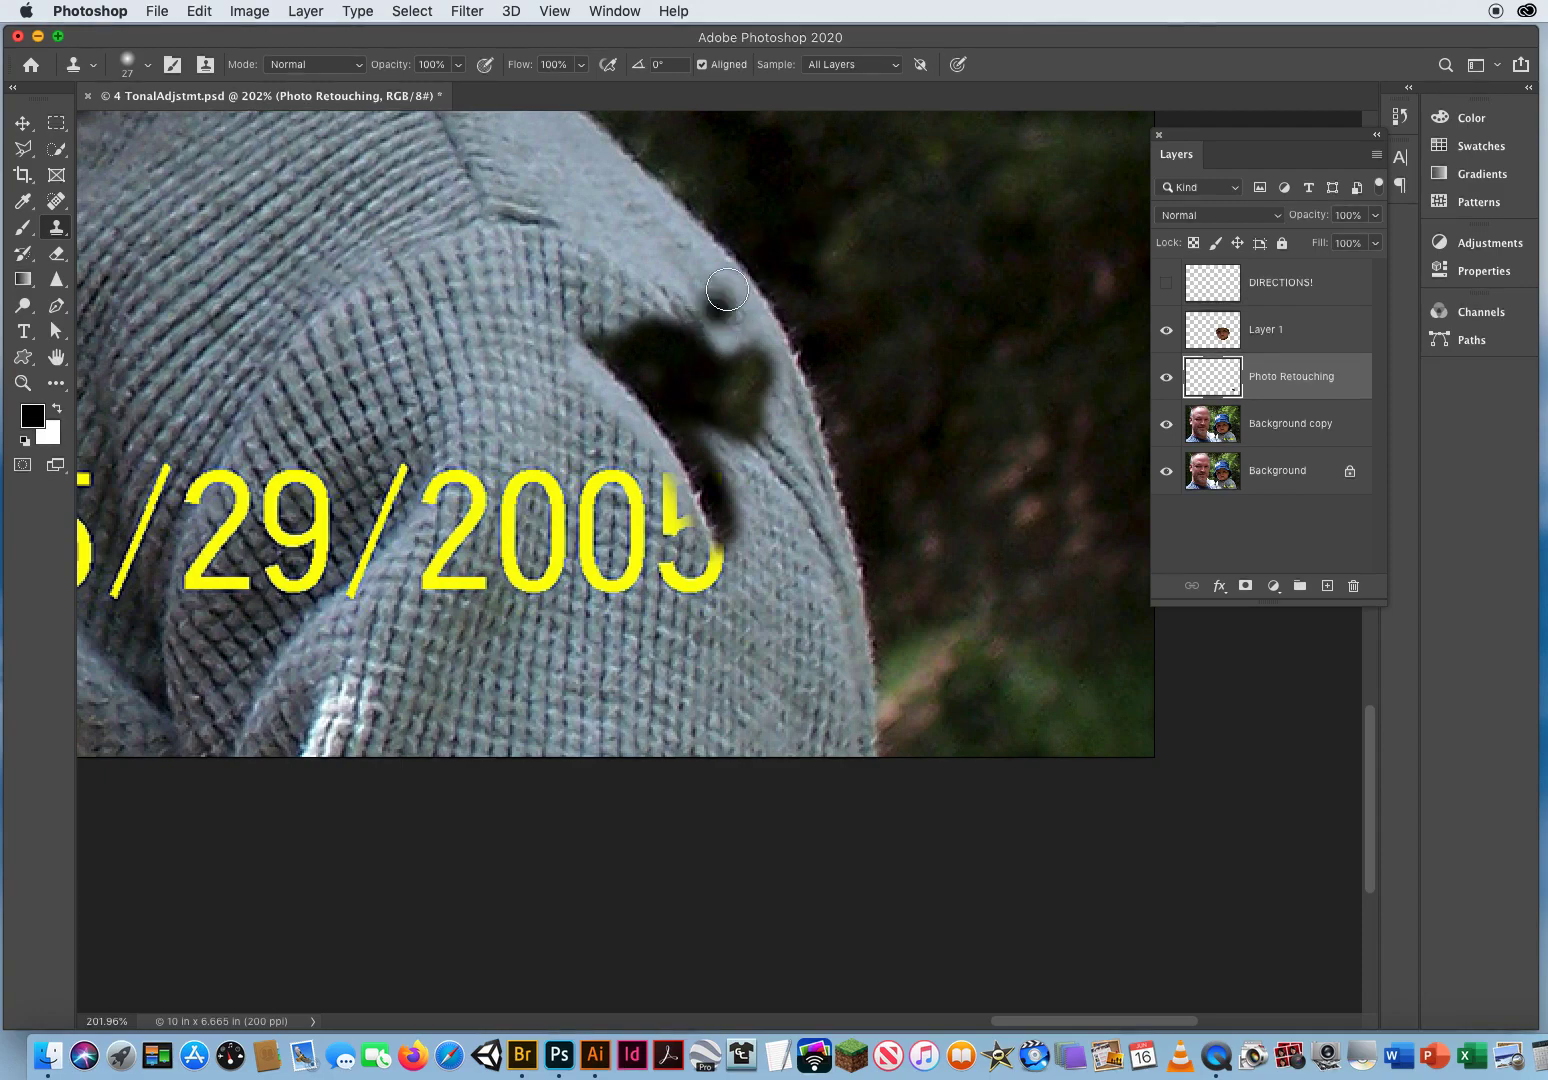
pyautogui.press('super+z')
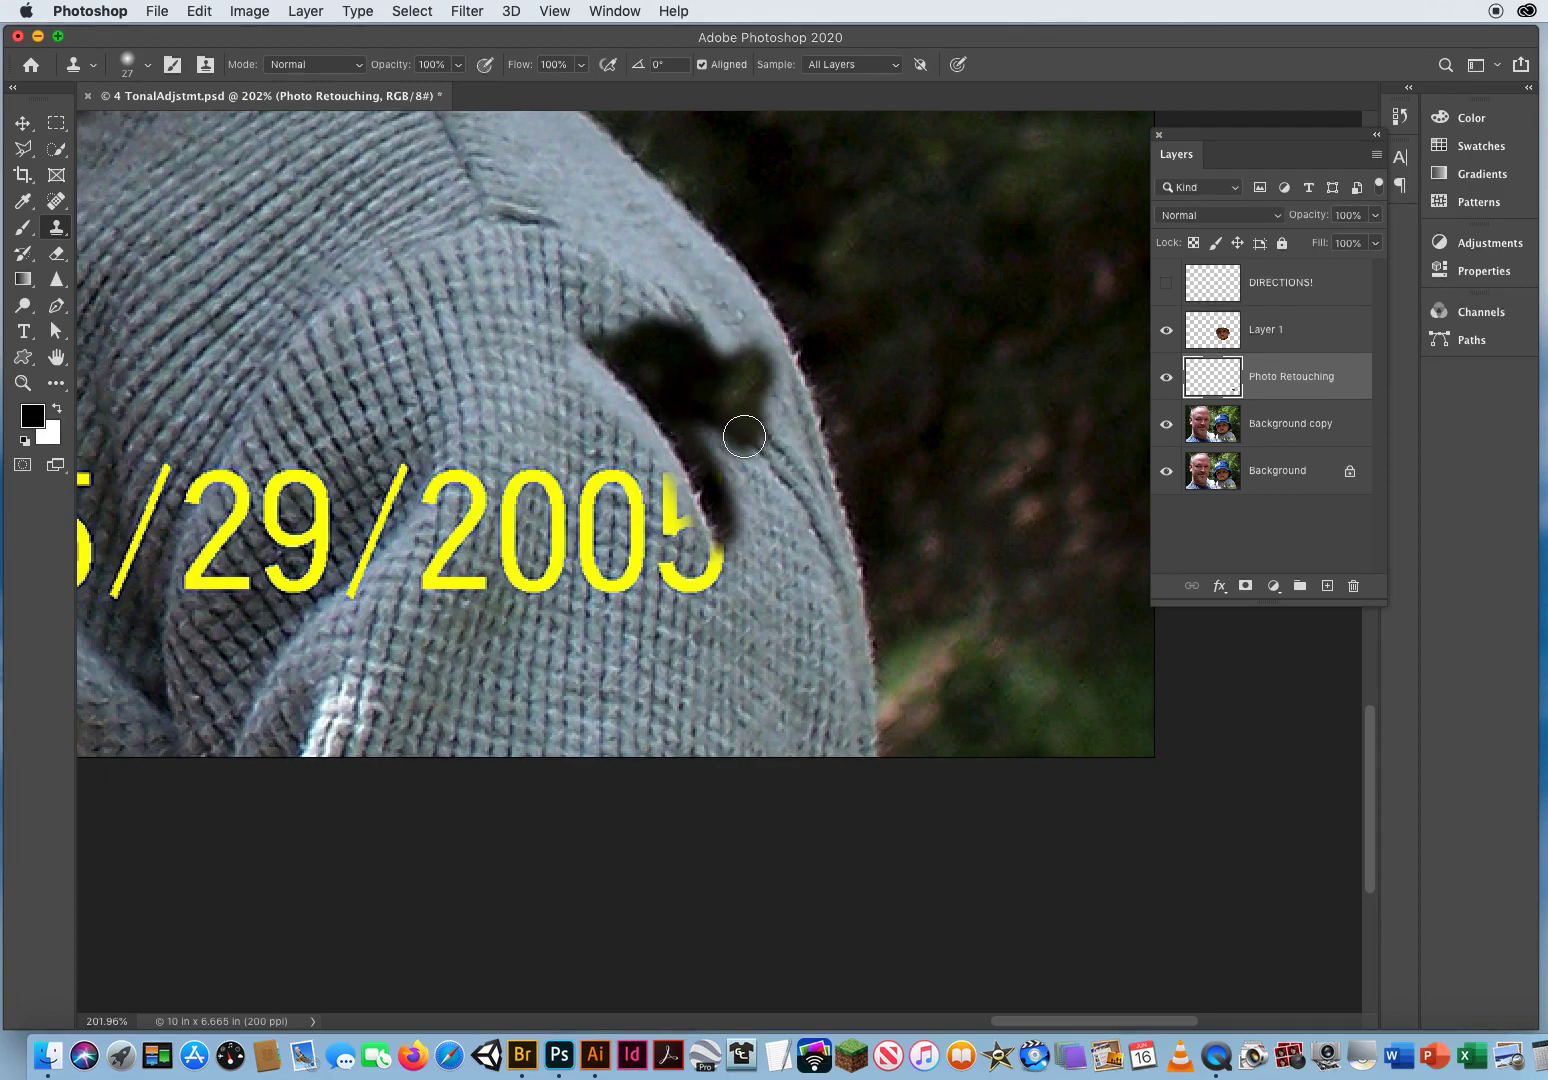
pyautogui.click(200, 11)
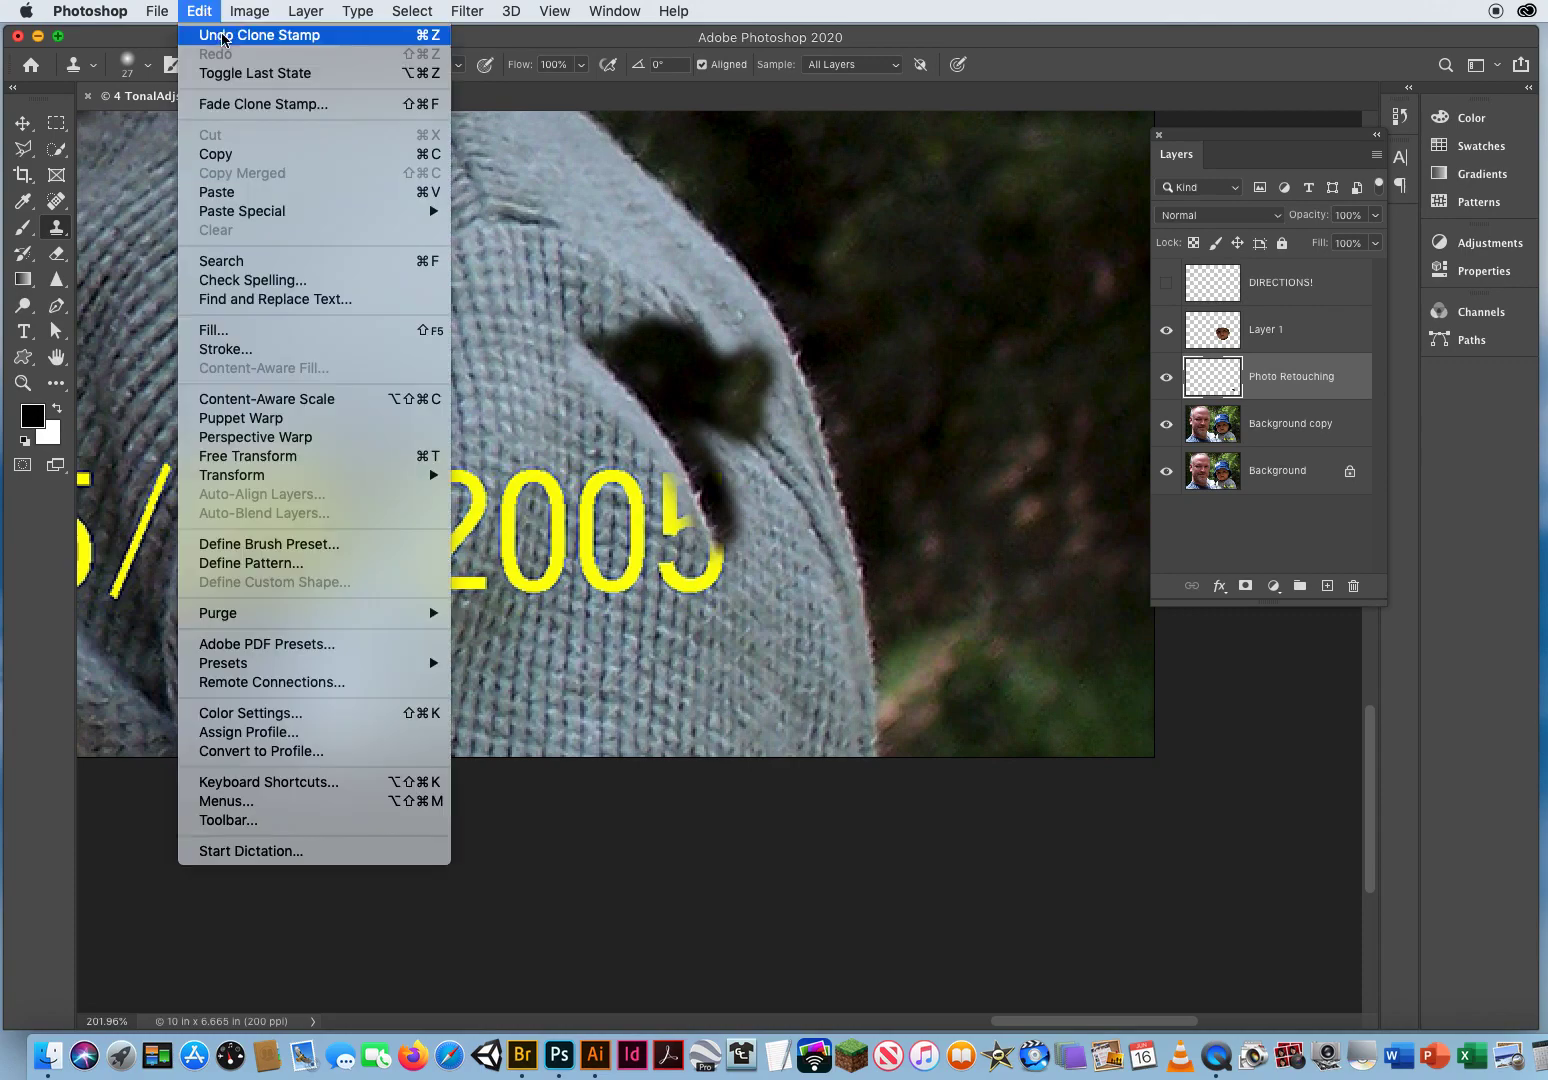
pyautogui.click(222, 38)
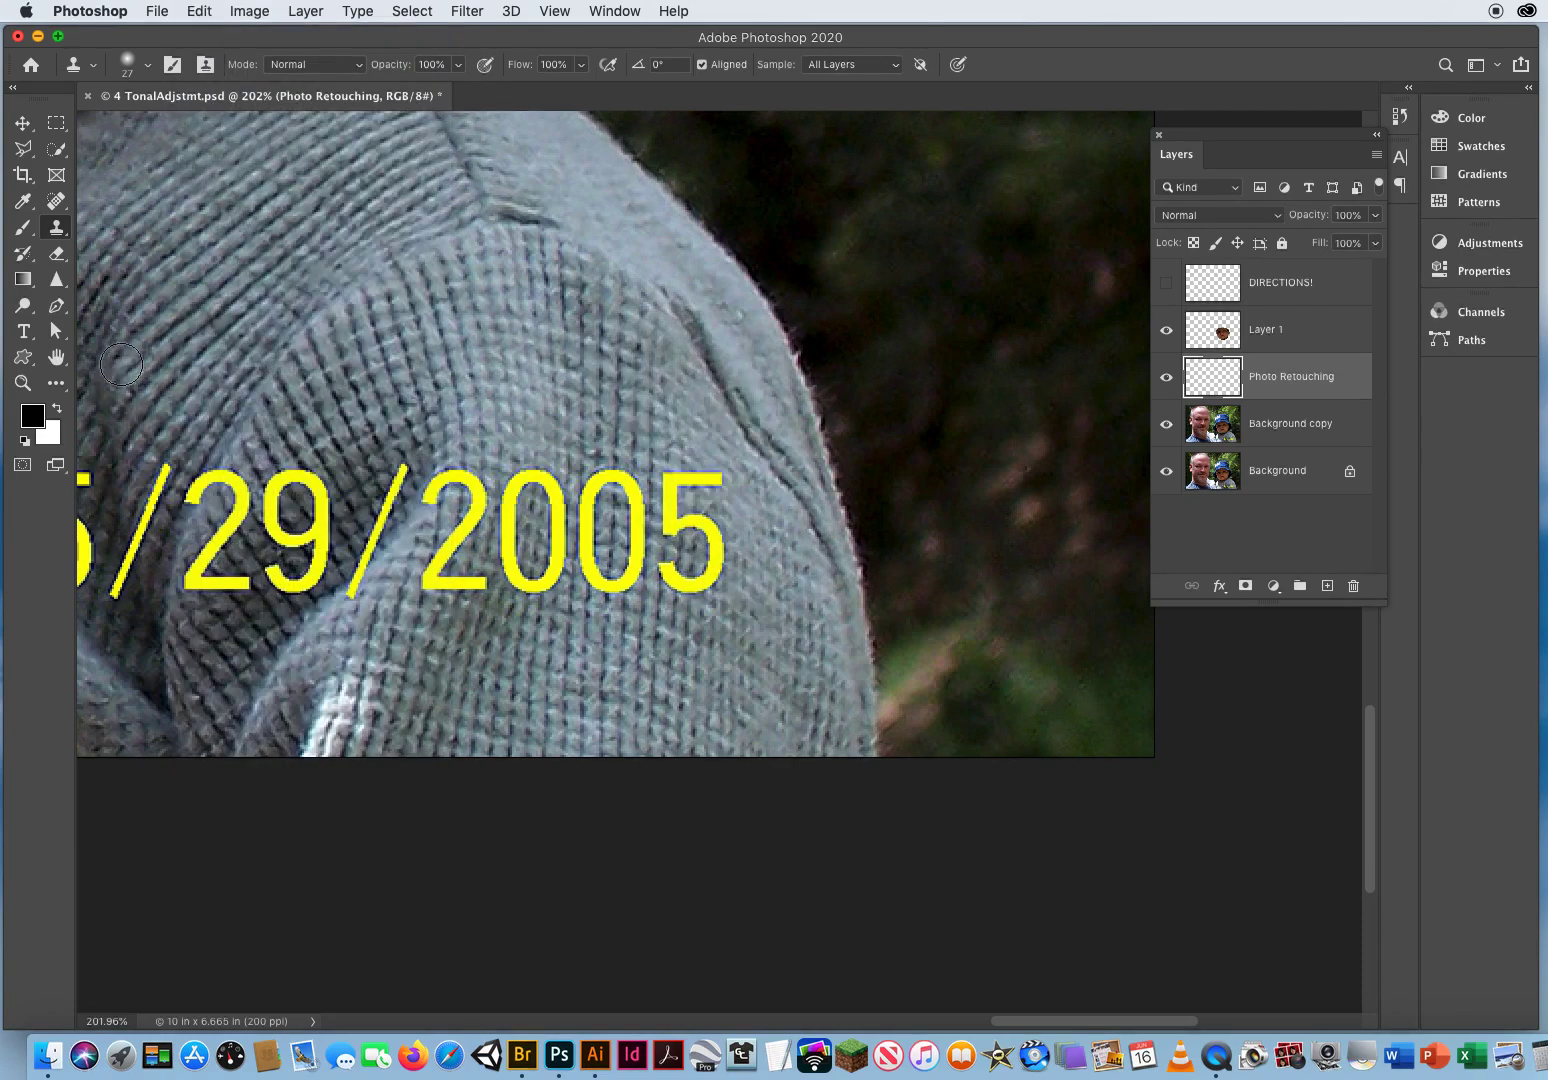
# Step: Zoom to 300% on the 2005 digits of the date
pyautogui.click(22, 382)
pyautogui.click(688, 562)
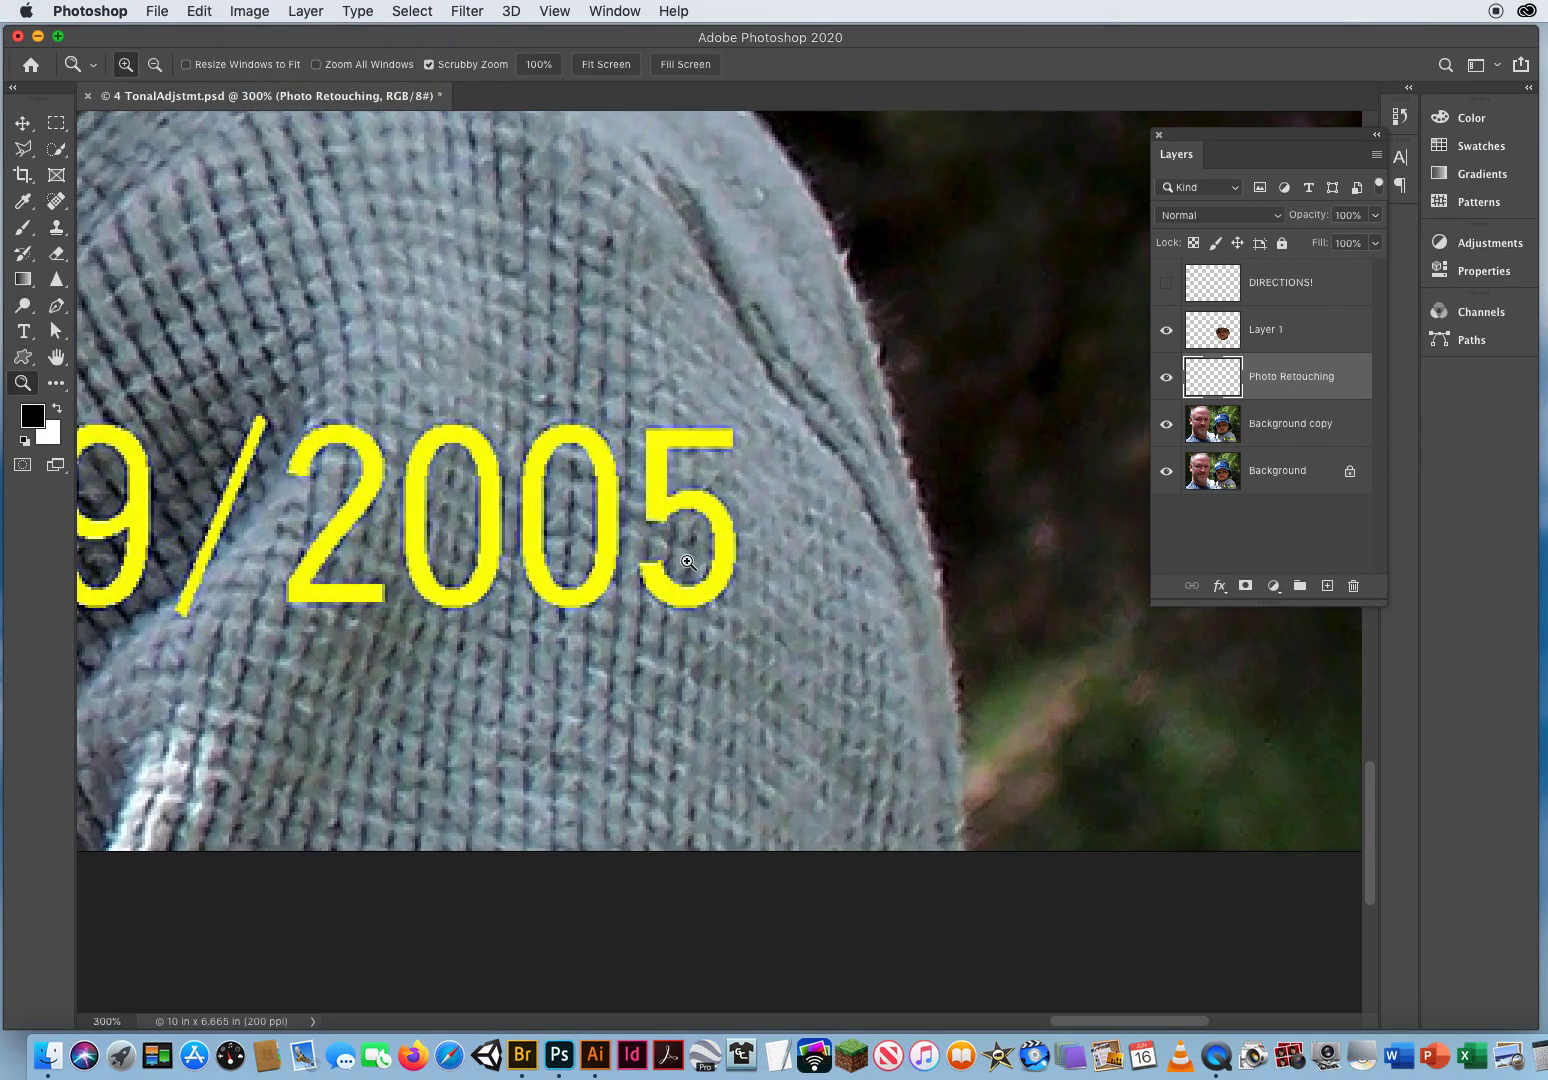
pyautogui.moveTo(697, 571); pyautogui.dragTo(806, 508)
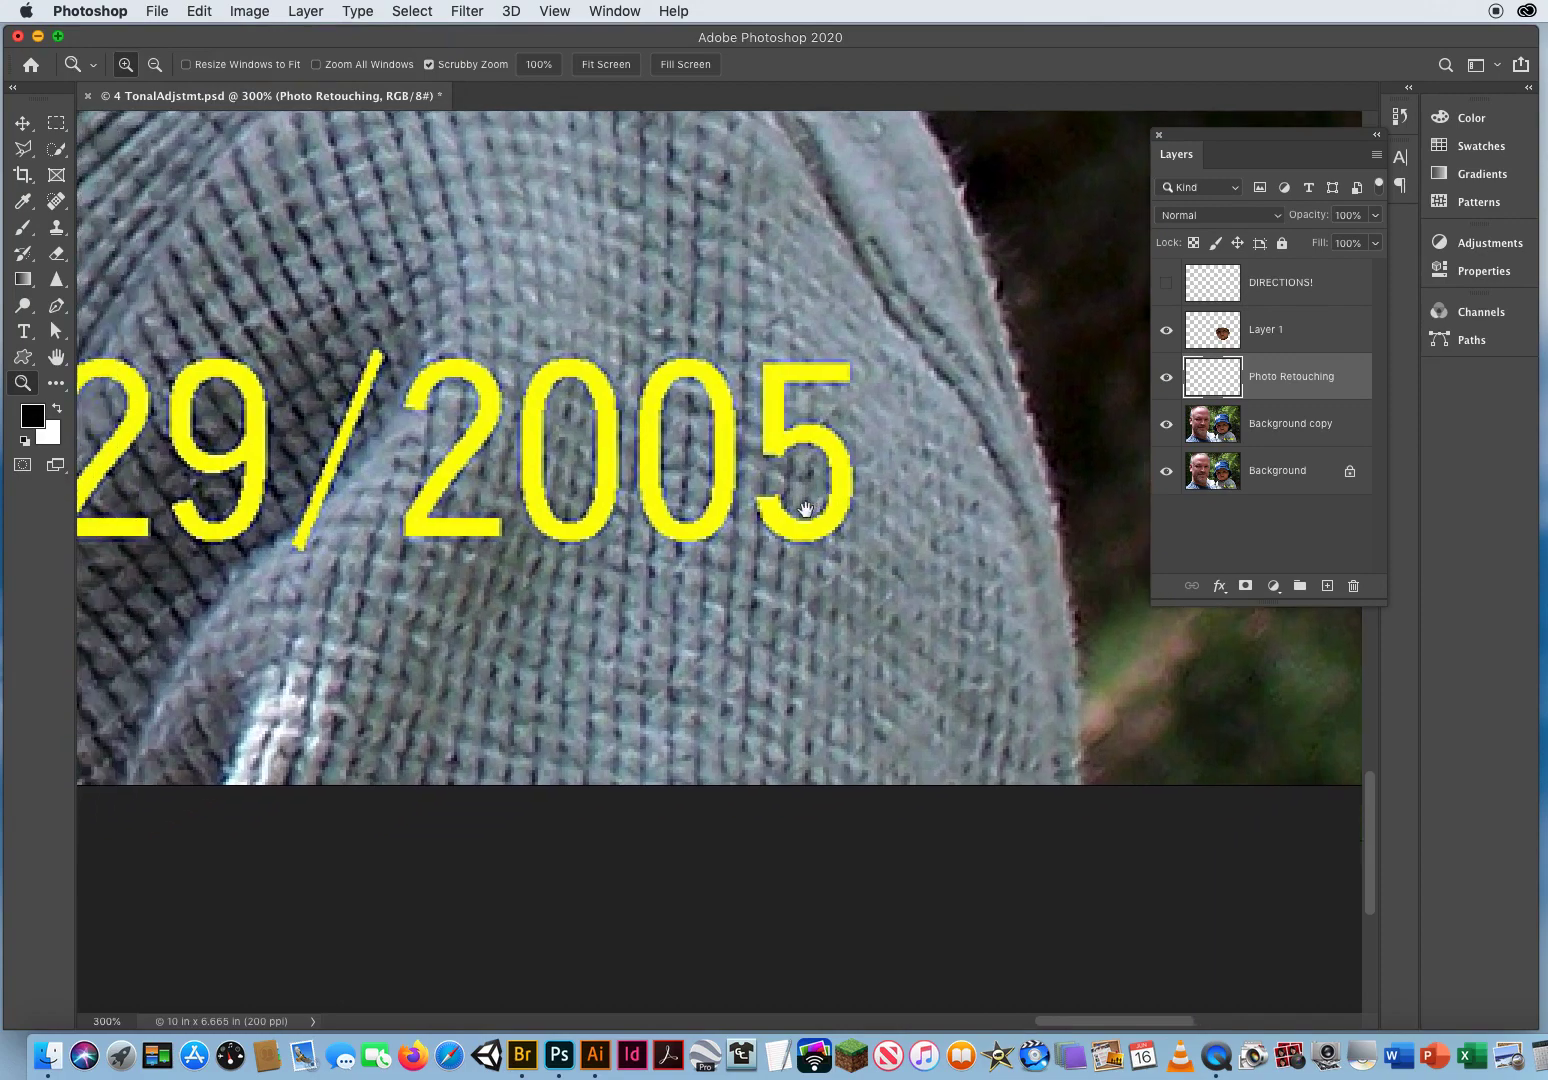
# Step: Clone knit texture over the yellow smudges and specks around the two 0s
pyautogui.click(56, 227)
pyautogui.click(615, 500)
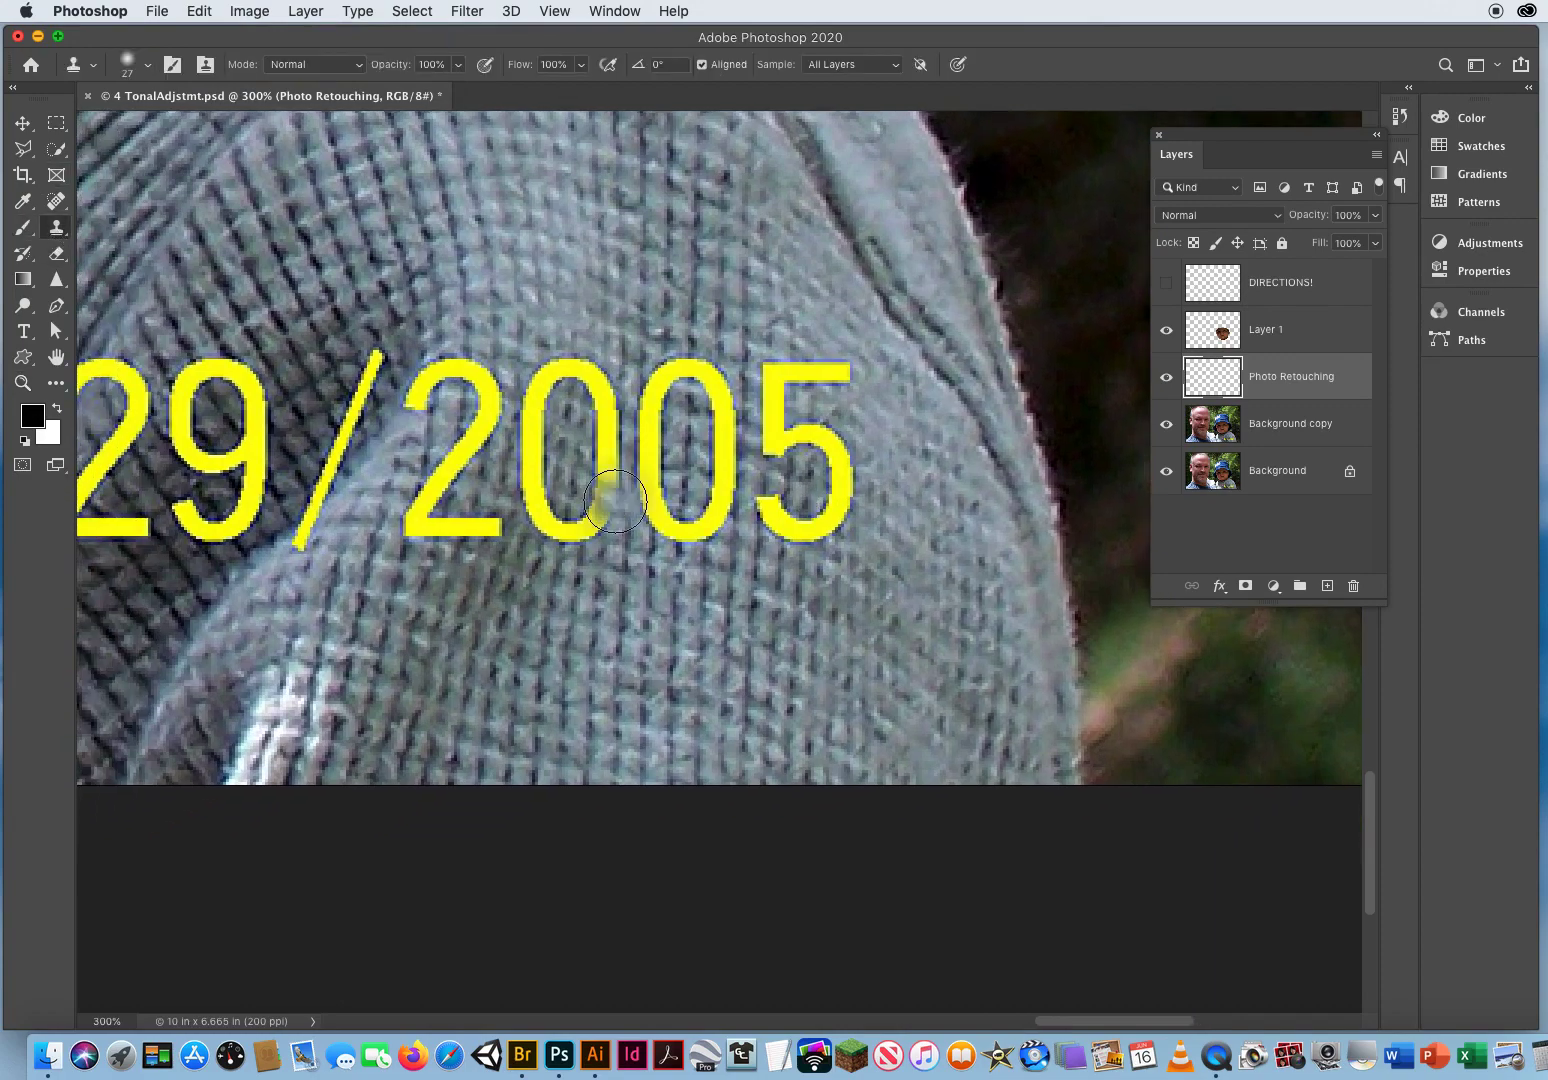
pyautogui.click(615, 500)
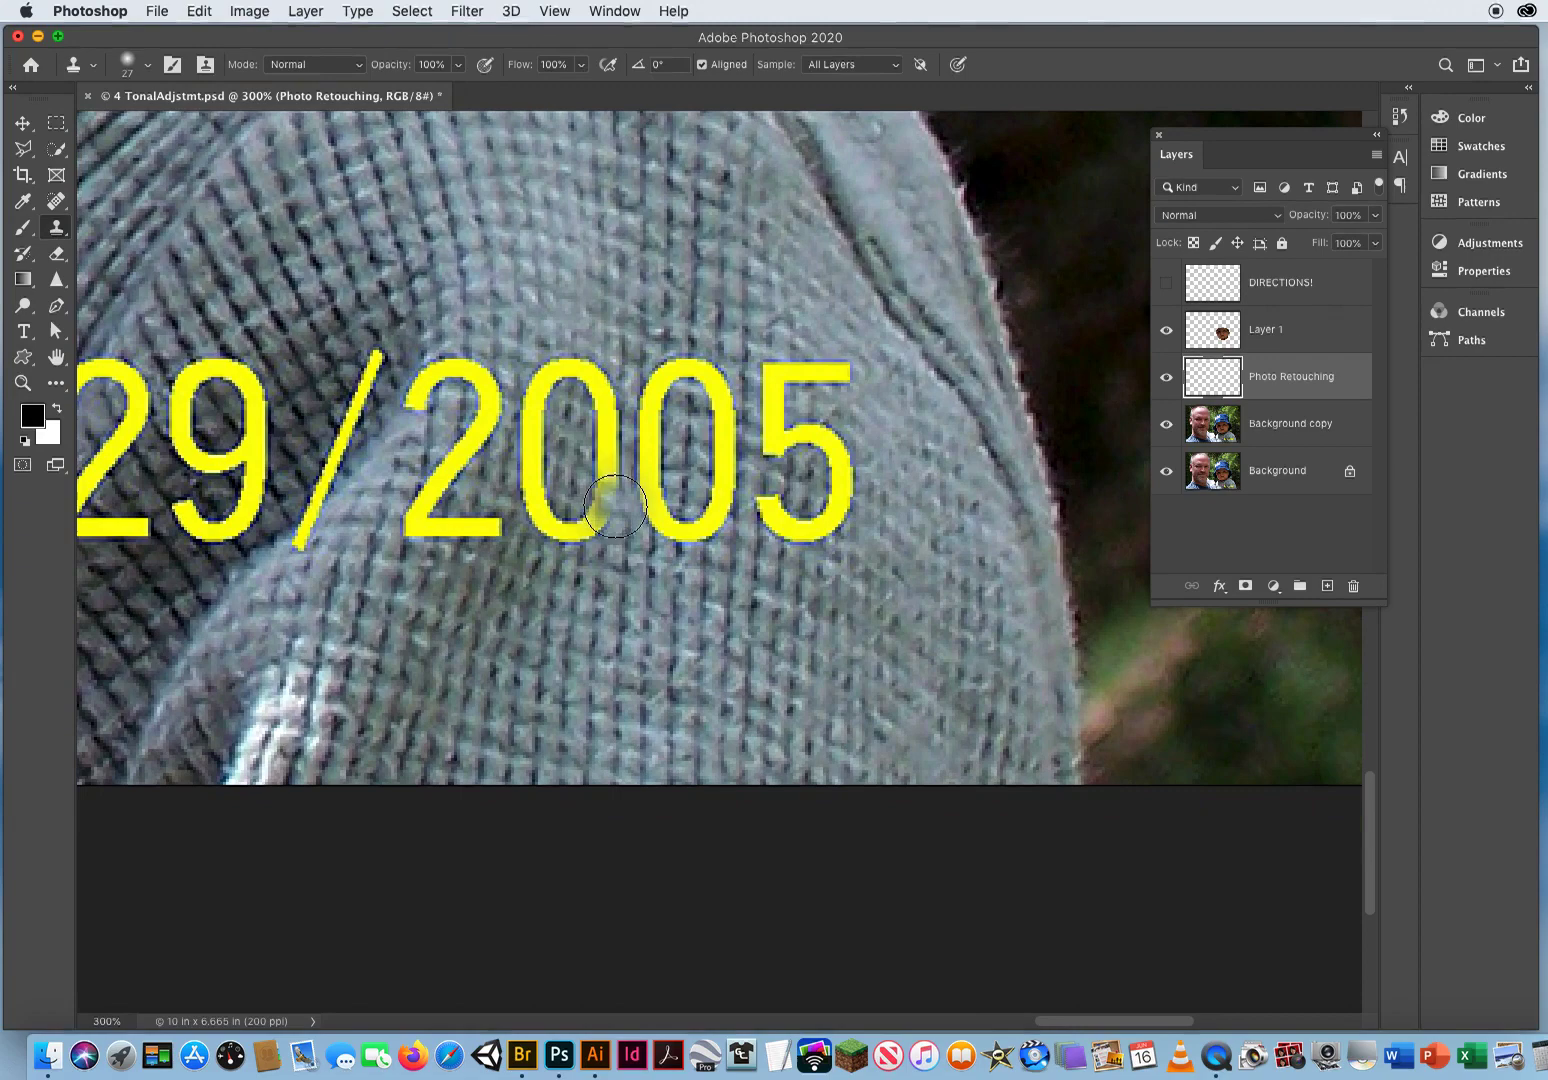
pyautogui.click(700, 618)
pyautogui.moveTo(699, 618); pyautogui.dragTo(721, 610)
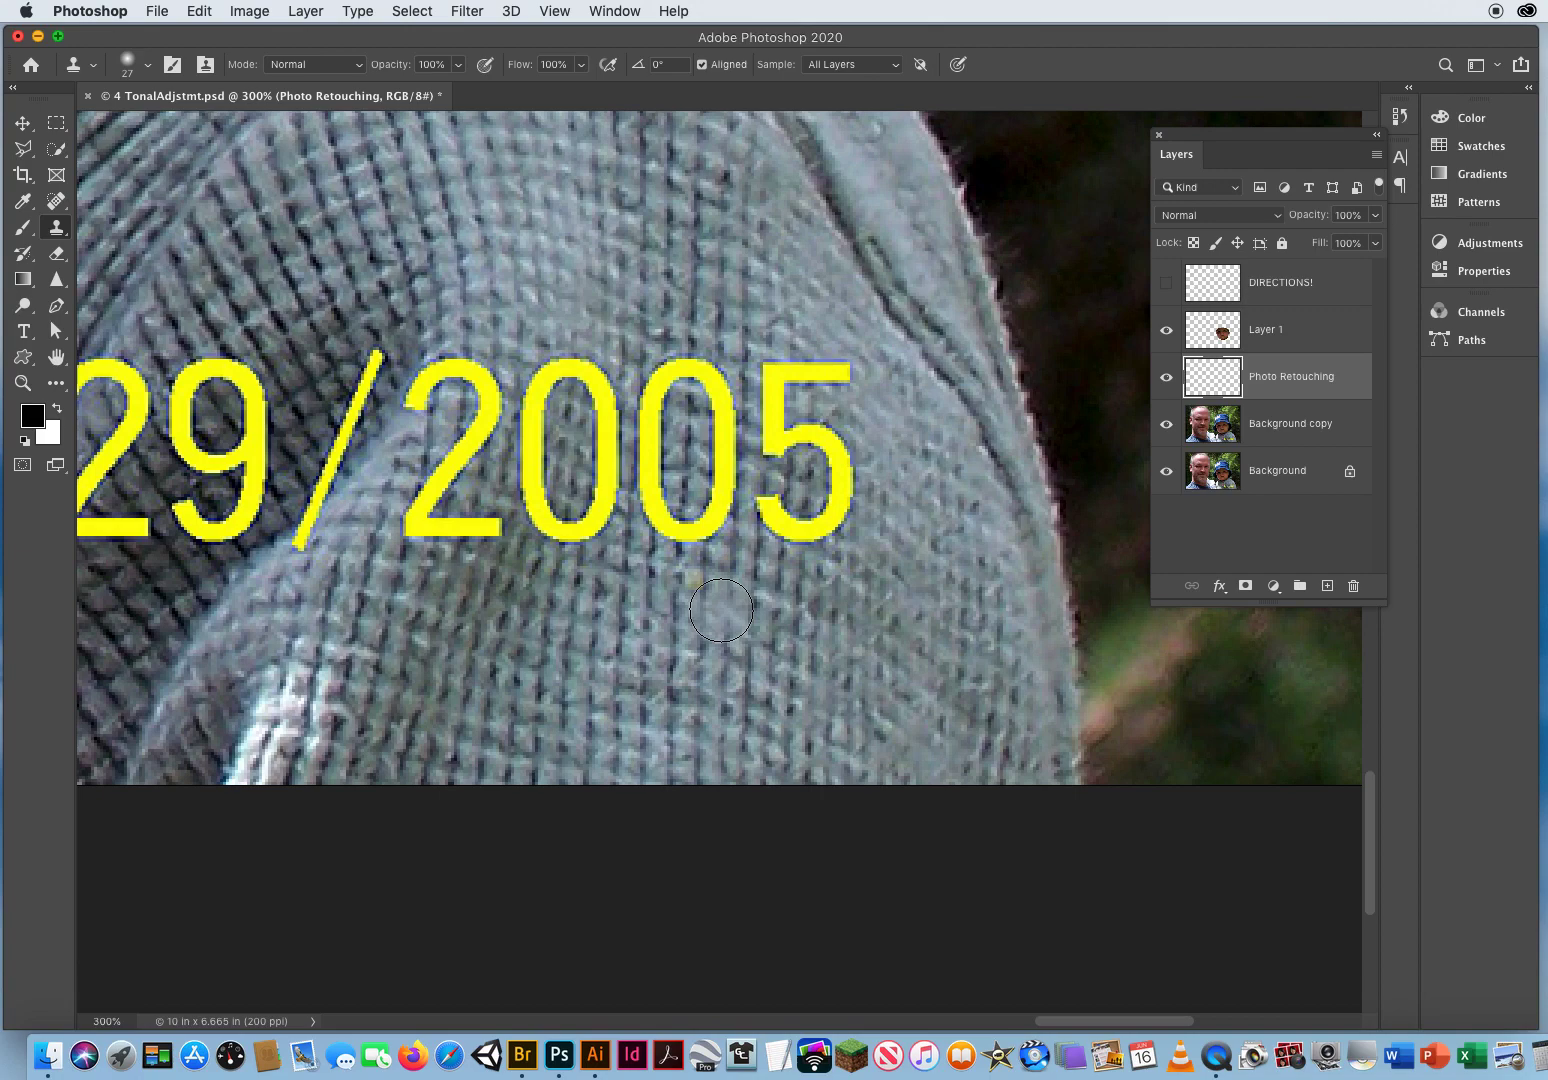
pyautogui.moveTo(721, 610)
pyautogui.mouseDown()
pyautogui.moveTo(830, 613)
pyautogui.moveTo(806, 597)
pyautogui.mouseUp()
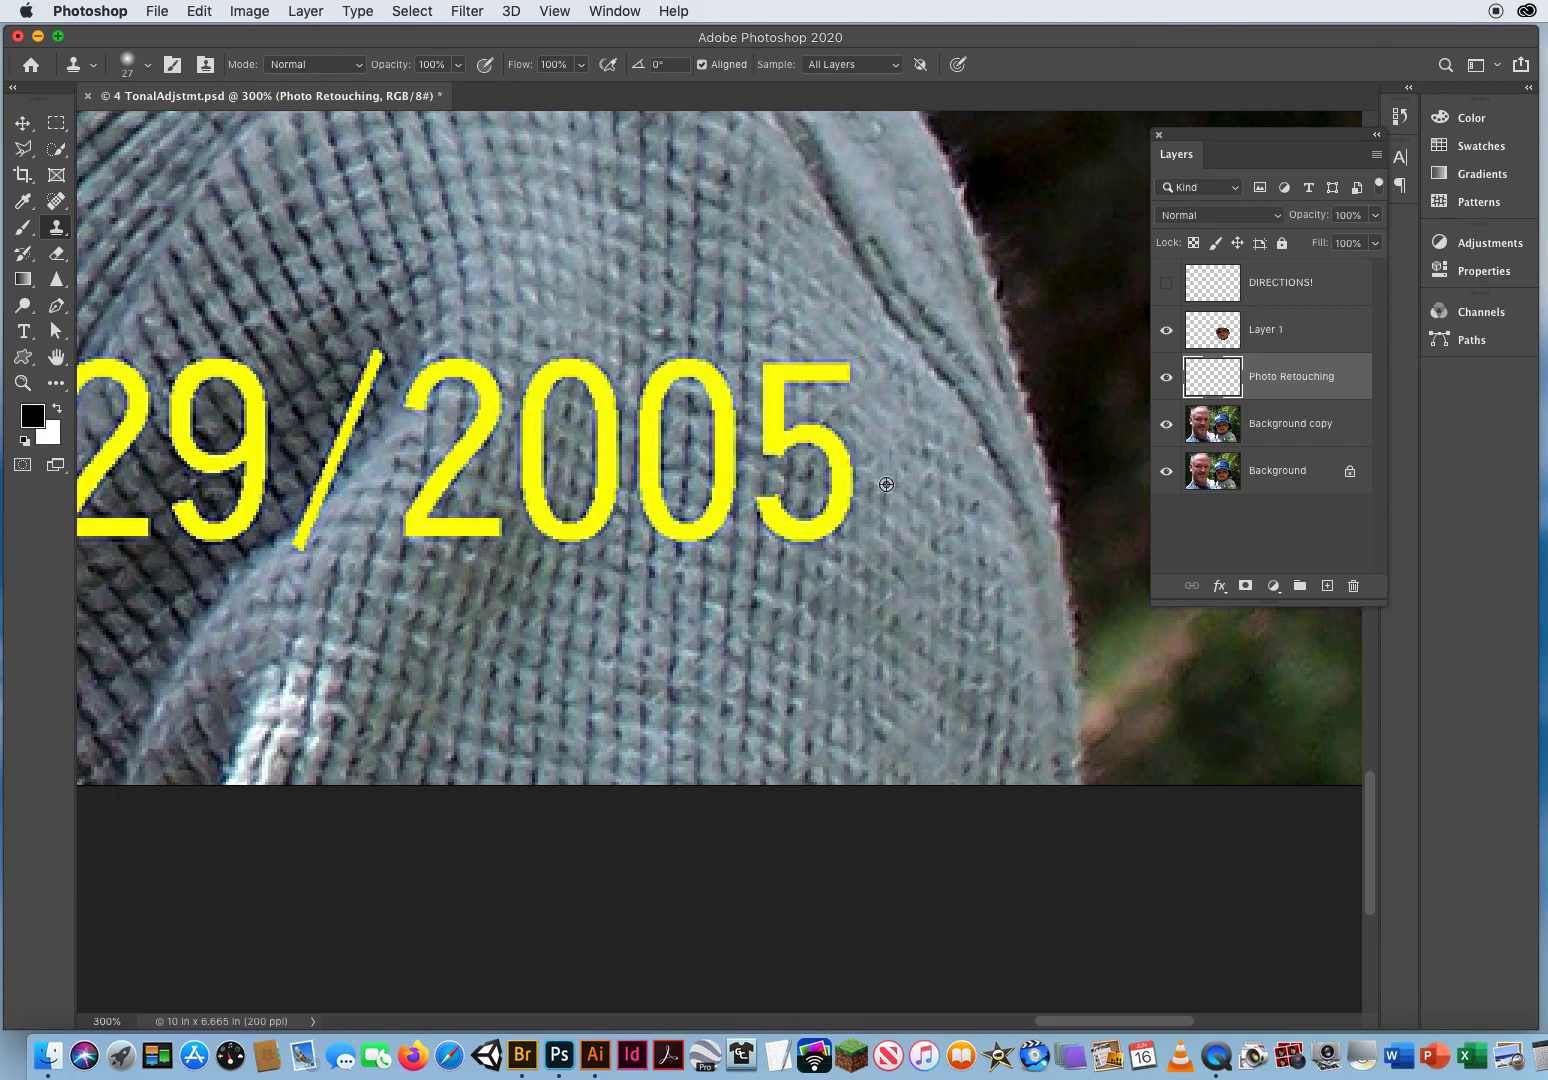
# Step: Adjust the clone brush size and softness, then paint sweater texture over the entire 5
pyautogui.moveTo(1037, 321); pyautogui.dragTo(1026, 359)
pyautogui.moveTo(755, 532)
pyautogui.mouseDown()
pyautogui.moveTo(791, 535)
pyautogui.moveTo(763, 513)
pyautogui.moveTo(839, 525)
pyautogui.moveTo(797, 510)
pyautogui.moveTo(848, 479)
pyautogui.moveTo(798, 481)
pyautogui.moveTo(856, 467)
pyautogui.moveTo(767, 452)
pyautogui.moveTo(847, 470)
pyautogui.moveTo(789, 483)
pyautogui.moveTo(777, 469)
pyautogui.moveTo(831, 446)
pyautogui.moveTo(783, 463)
pyautogui.mouseUp()
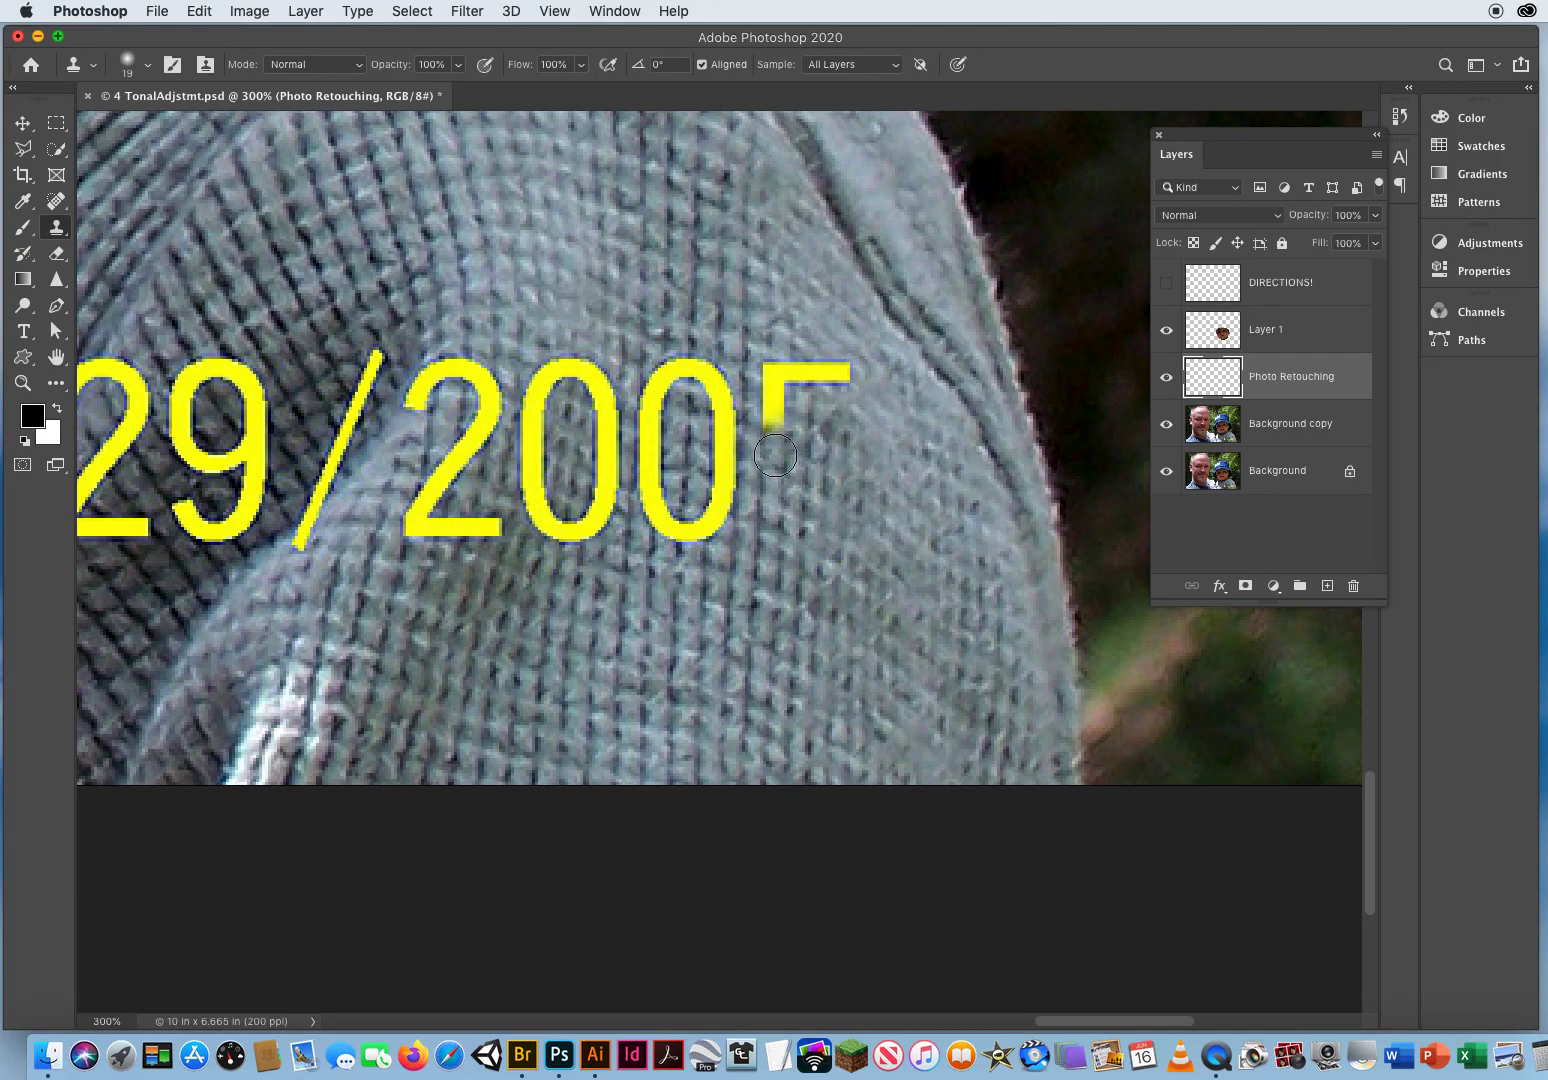
pyautogui.moveTo(773, 456); pyautogui.dragTo(750, 516)
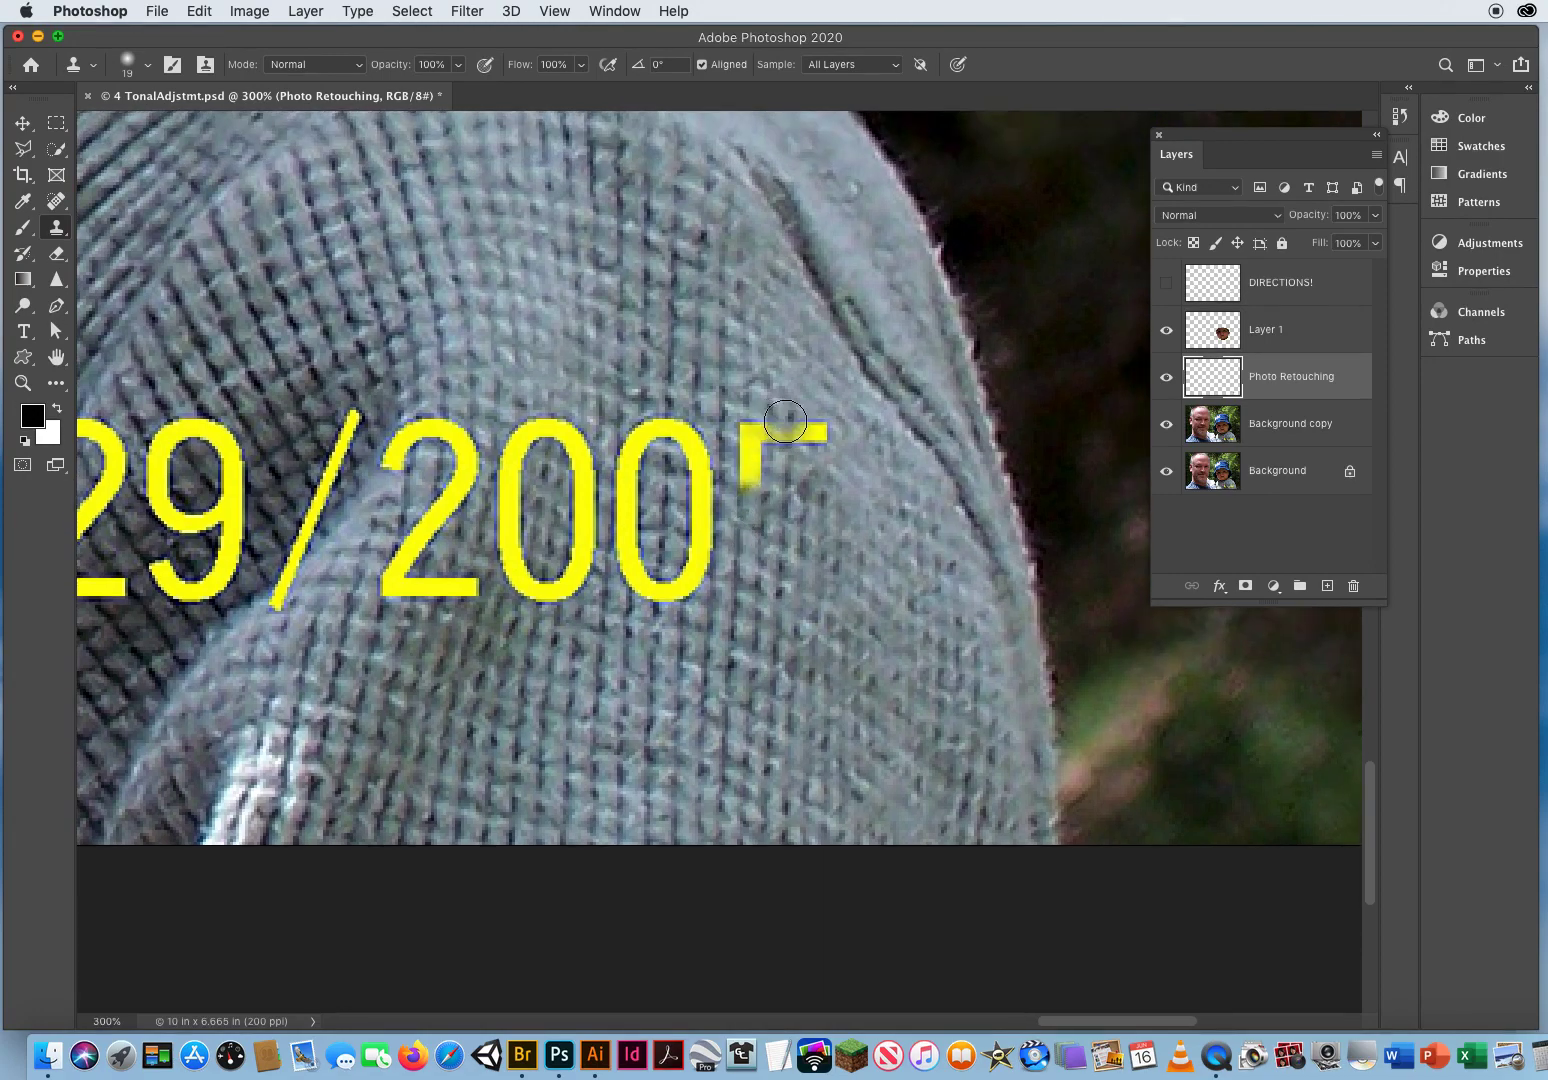
pyautogui.keyDown('alt'); pyautogui.click(802, 354); pyautogui.keyUp('alt')
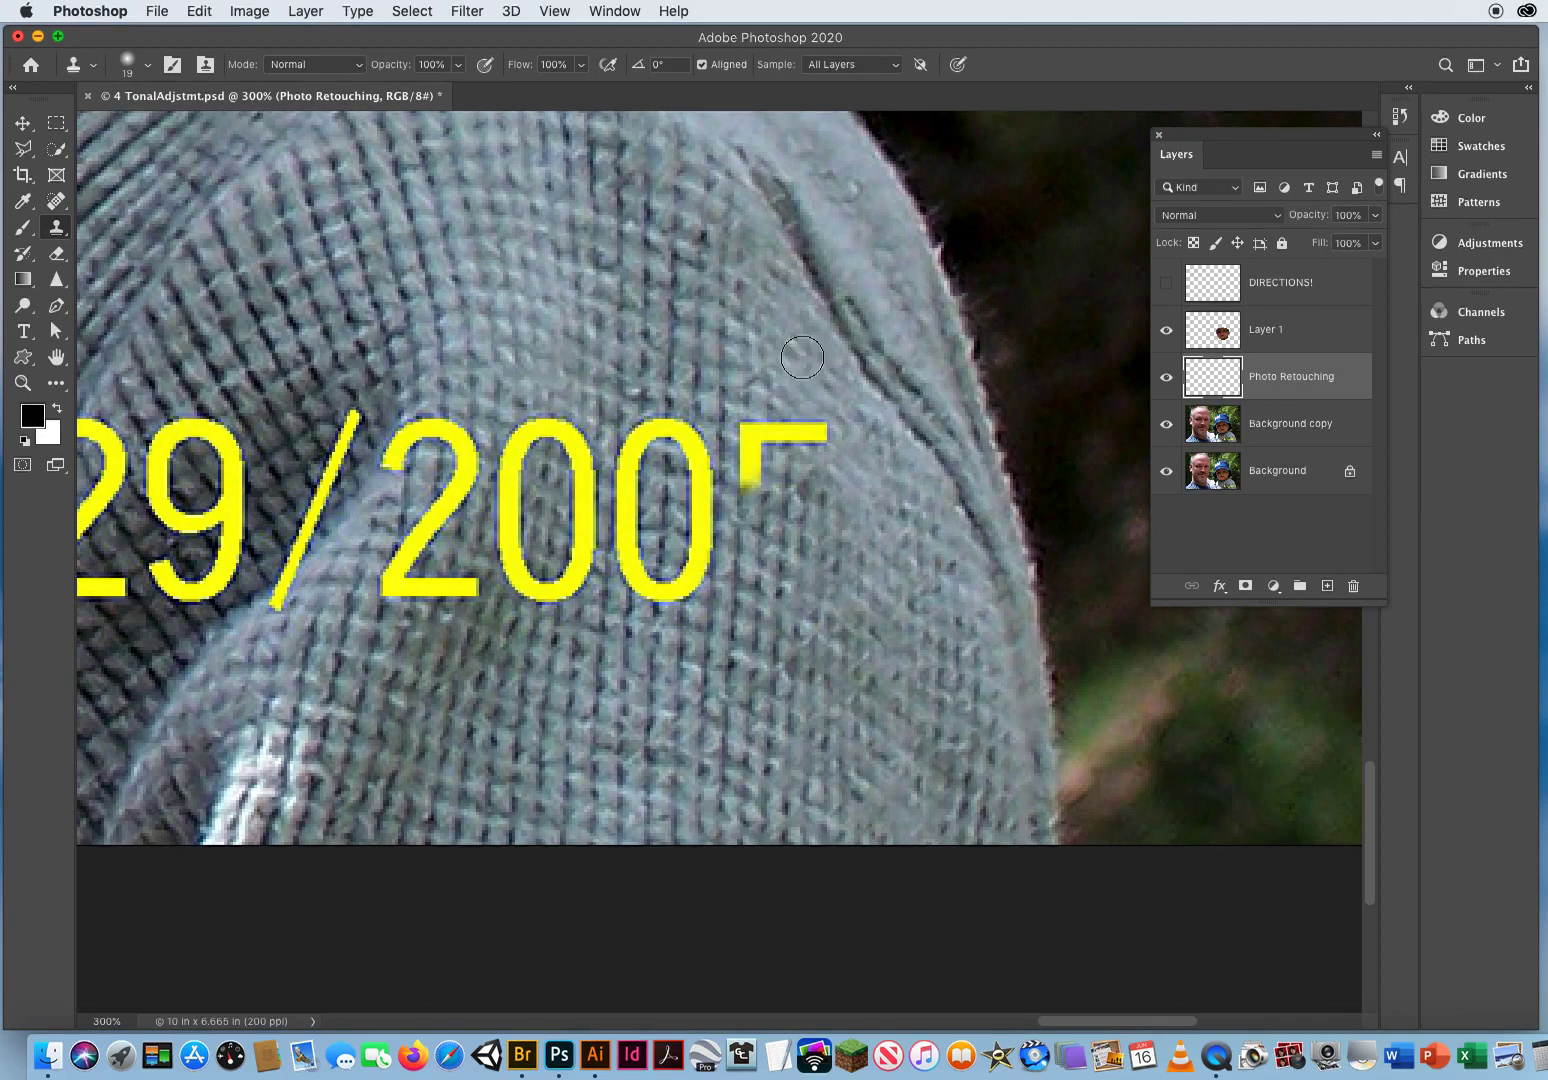
pyautogui.click(819, 429)
pyautogui.moveTo(819, 429)
pyautogui.mouseDown()
pyautogui.moveTo(748, 438)
pyautogui.moveTo(760, 455)
pyautogui.mouseUp()
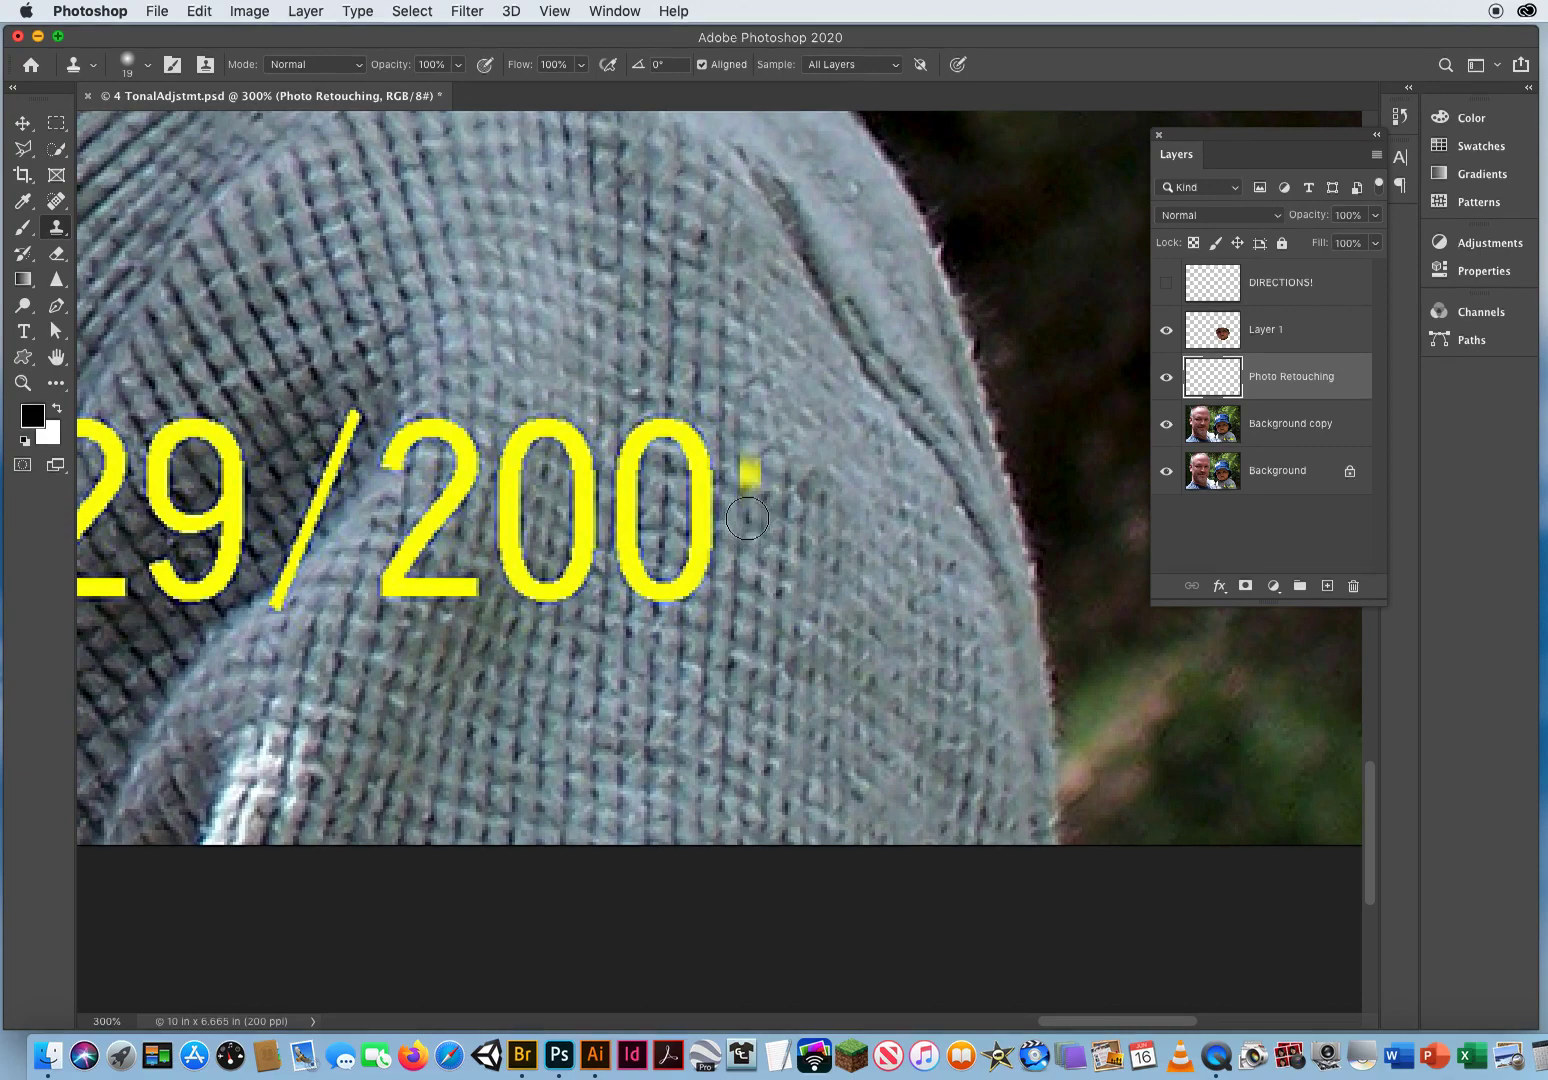
pyautogui.click(750, 466)
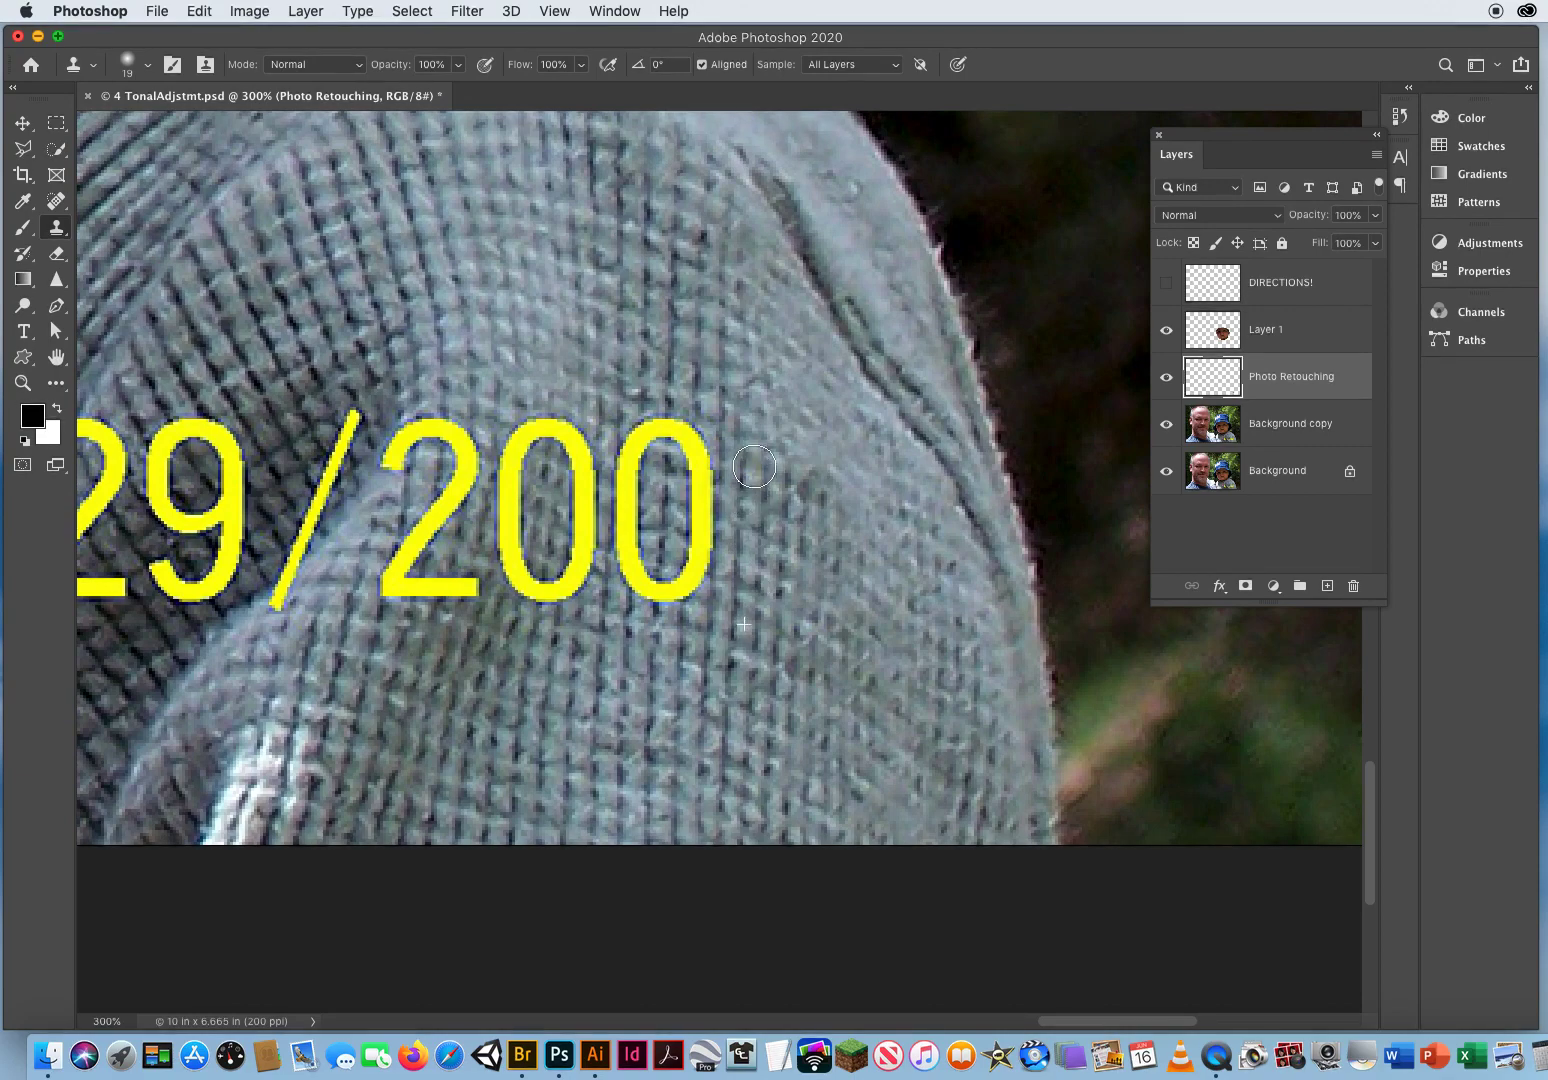
# Step: Toggle the Photo Retouching layer off and on twice to compare with the original
pyautogui.click(1167, 380)
pyautogui.click(1167, 380)
pyautogui.click(1167, 380)
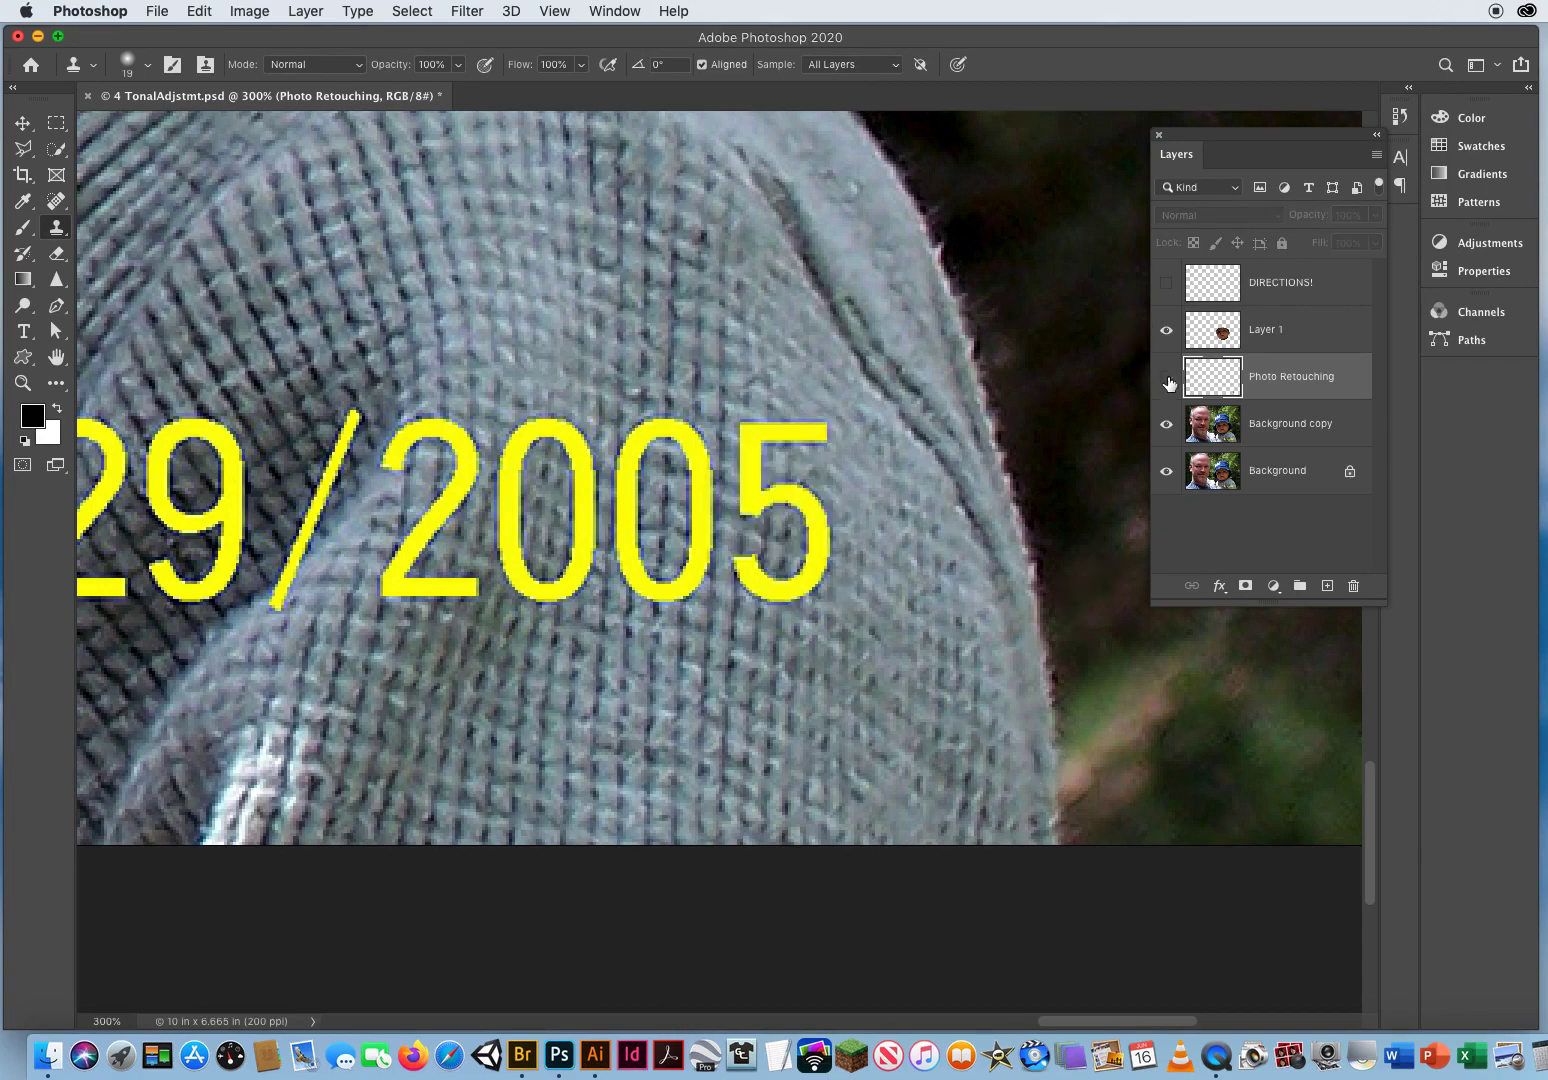
pyautogui.click(1167, 380)
# Step: Sample nearby knit and cover the lower parts of the last 0, middle 0 and the 2
pyautogui.scroll(-2, 746, 650)
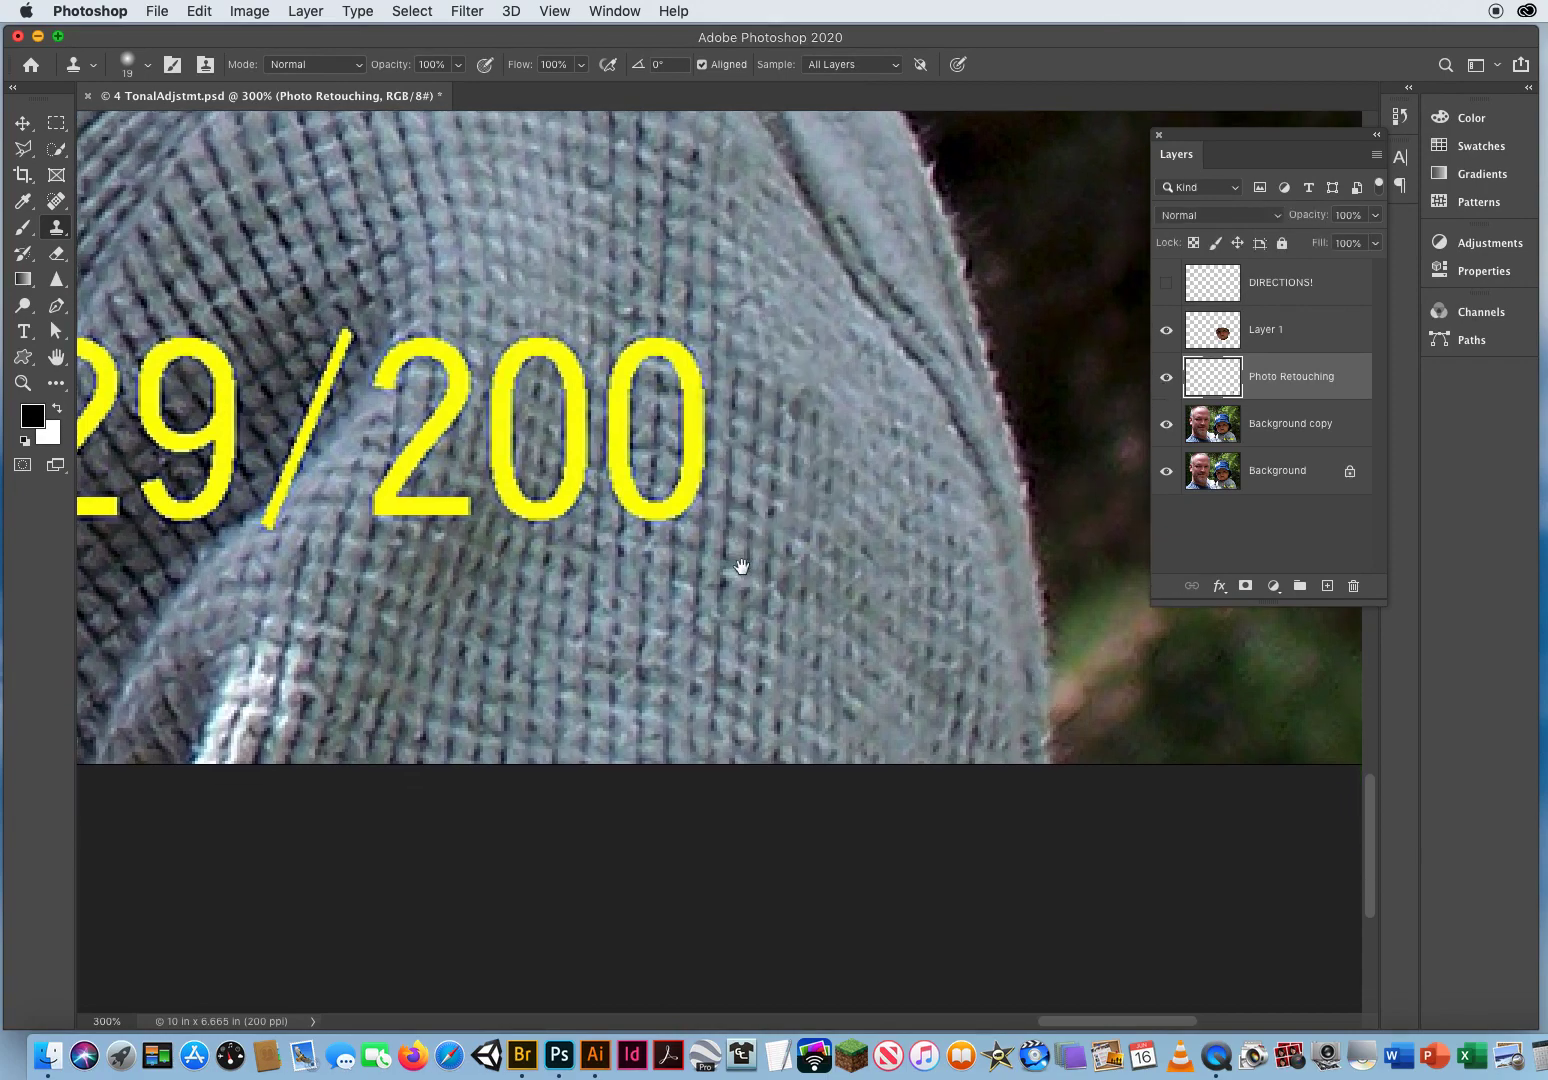
pyautogui.keyDown('alt'); pyautogui.click(638, 680); pyautogui.keyUp('alt')
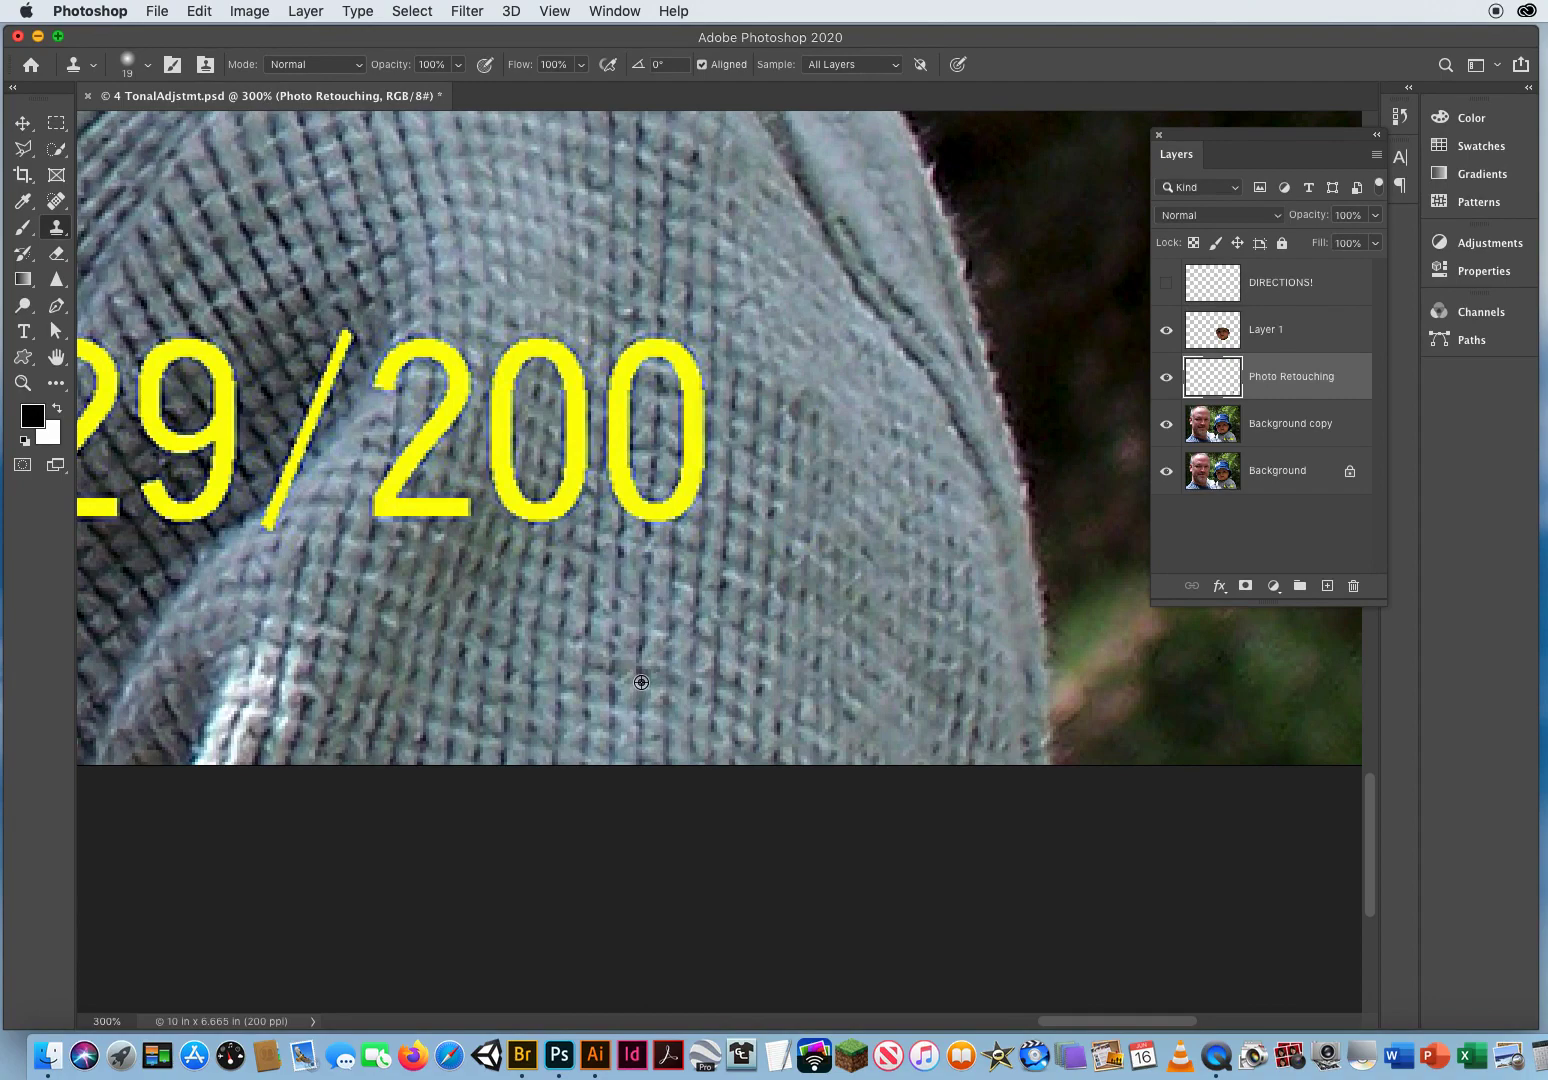
pyautogui.keyDown('alt'); pyautogui.click(643, 628); pyautogui.keyUp('alt')
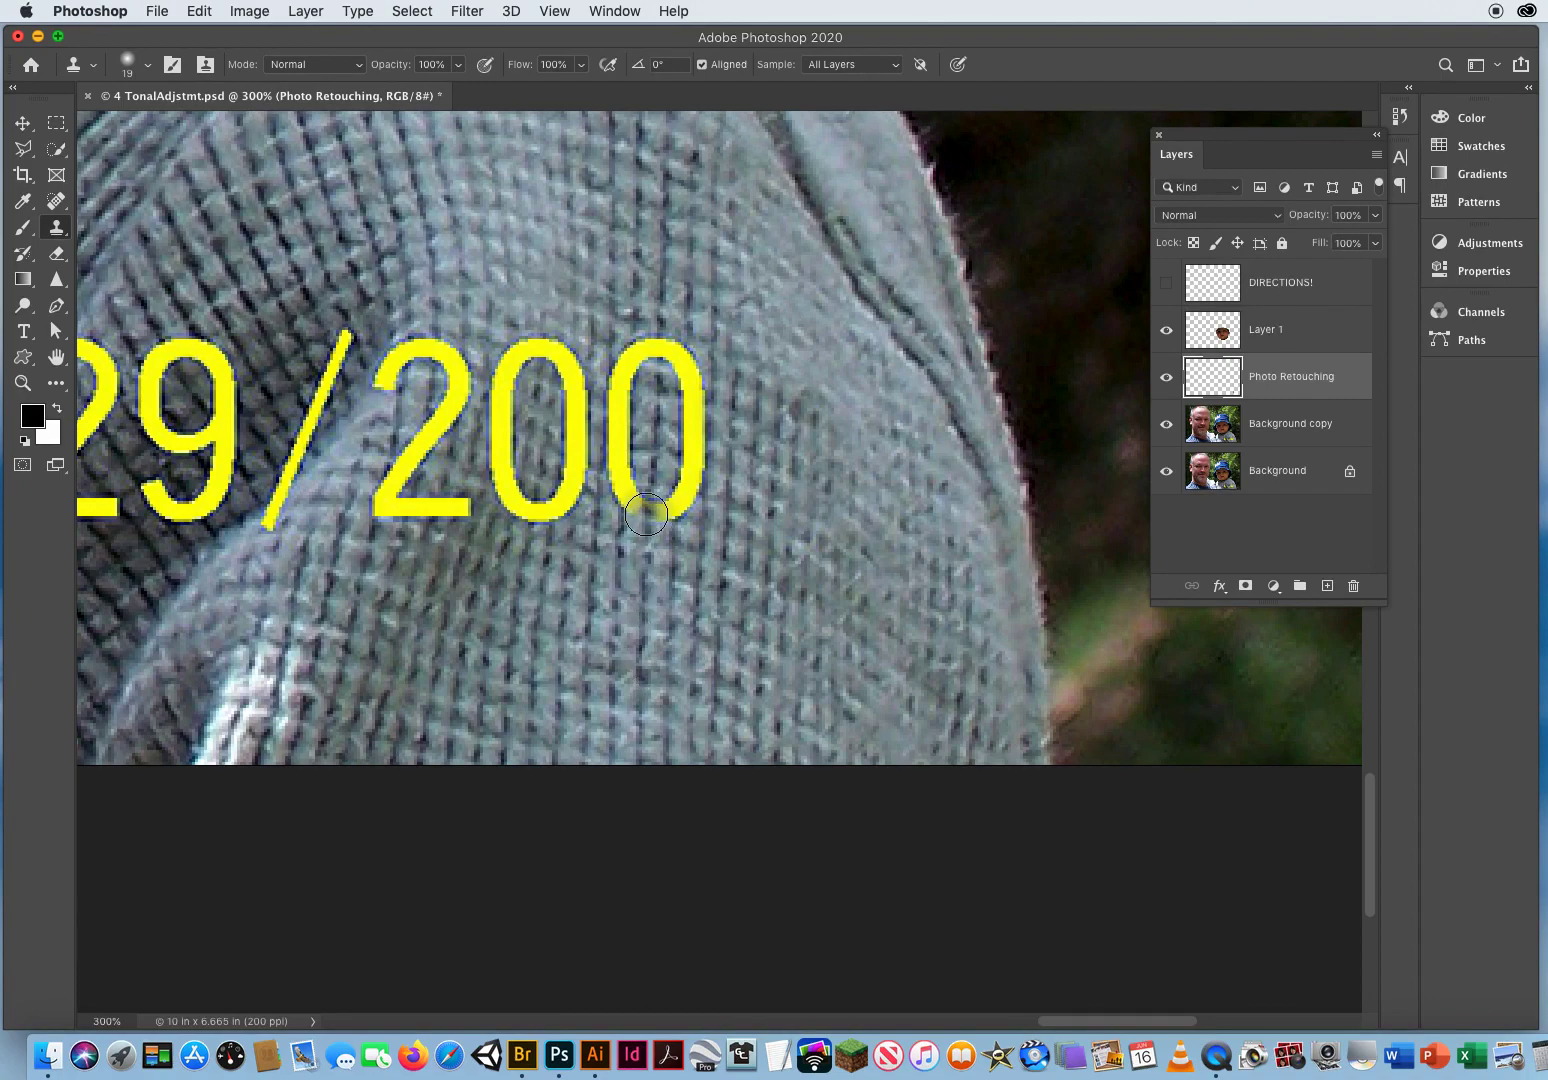
pyautogui.moveTo(645, 495)
pyautogui.mouseDown()
pyautogui.moveTo(615, 426)
pyautogui.moveTo(655, 500)
pyautogui.moveTo(690, 460)
pyautogui.moveTo(680, 430)
pyautogui.mouseUp()
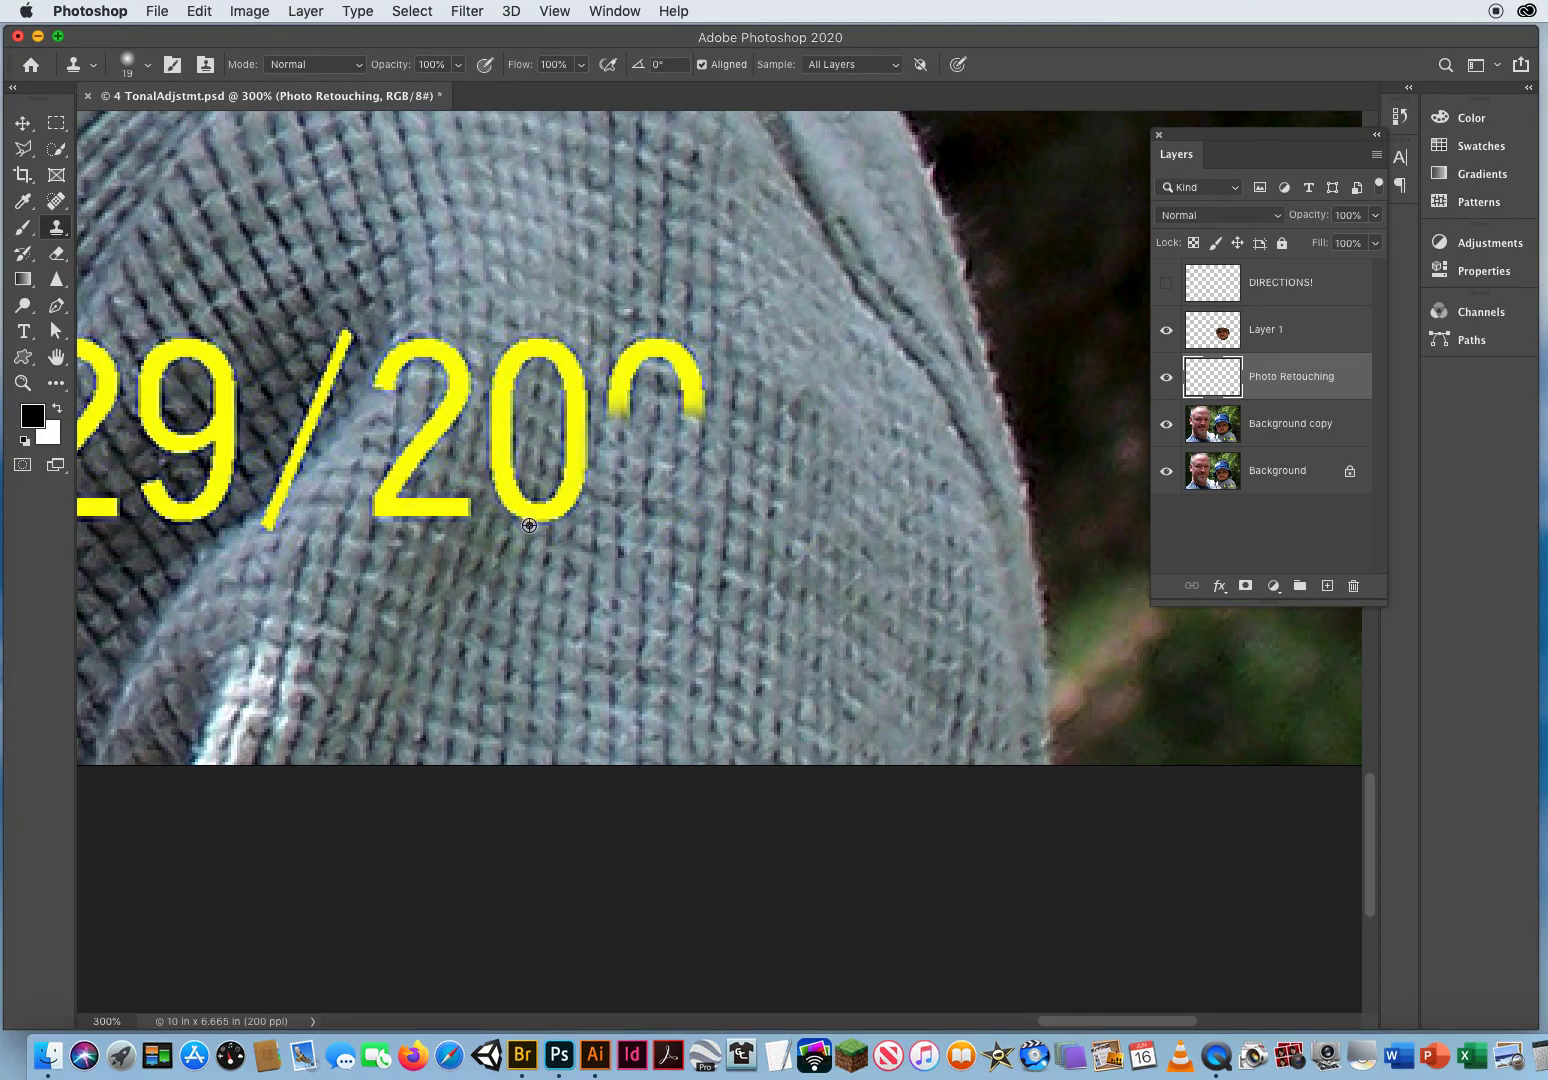
pyautogui.moveTo(526, 527)
pyautogui.mouseDown()
pyautogui.moveTo(507, 499)
pyautogui.moveTo(512, 520)
pyautogui.moveTo(559, 512)
pyautogui.moveTo(587, 470)
pyautogui.moveTo(578, 447)
pyautogui.moveTo(550, 495)
pyautogui.mouseUp()
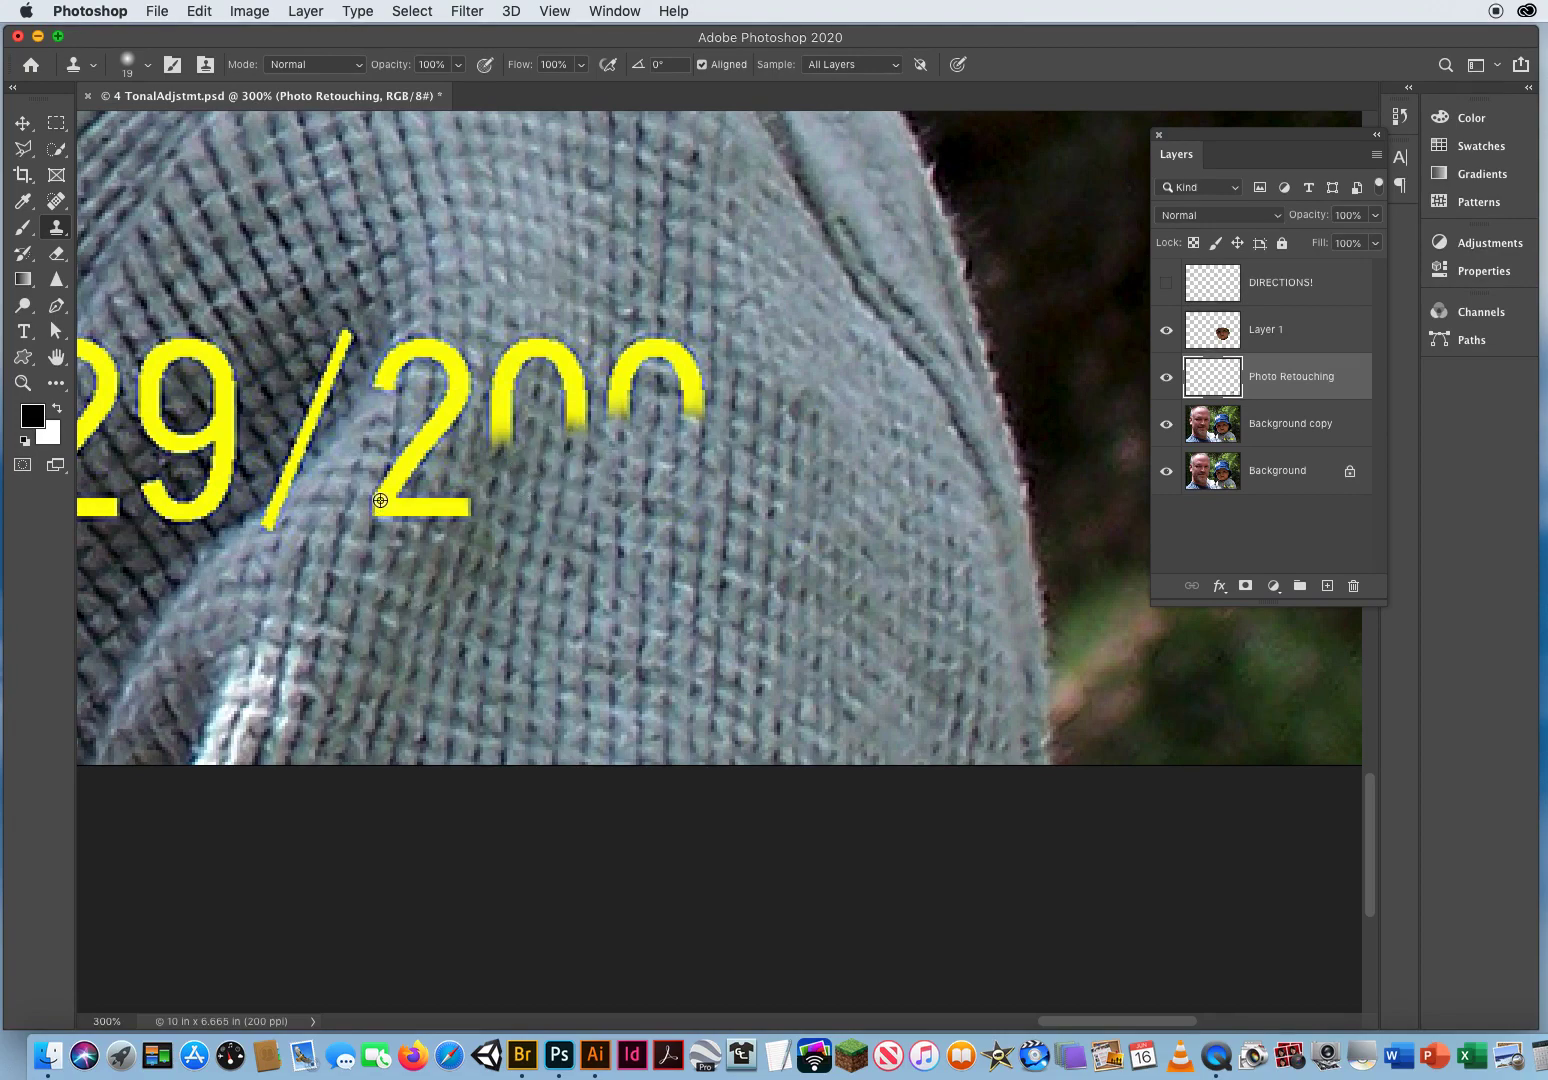
pyautogui.moveTo(381, 498)
pyautogui.mouseDown()
pyautogui.moveTo(416, 476)
pyautogui.moveTo(413, 512)
pyautogui.moveTo(476, 491)
pyautogui.moveTo(420, 440)
pyautogui.mouseUp()
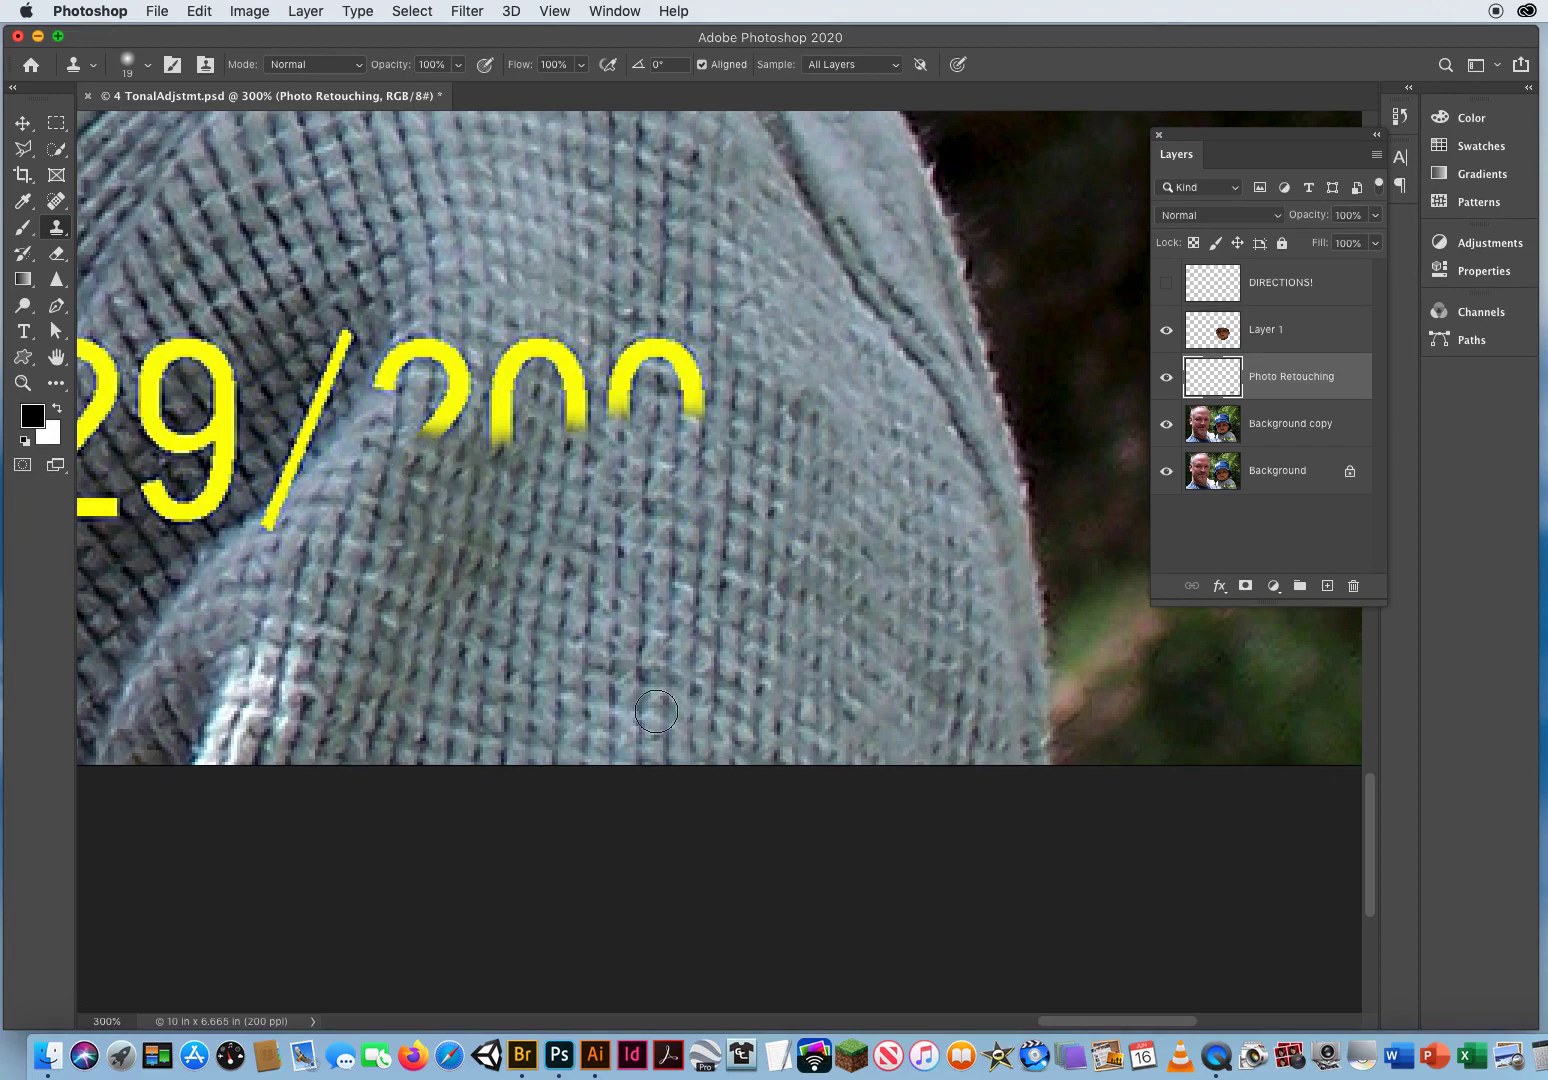
# Step: Clone knit over the rest of the 0s and the leftover yellow remnant
pyautogui.scroll(5, 630, 640)
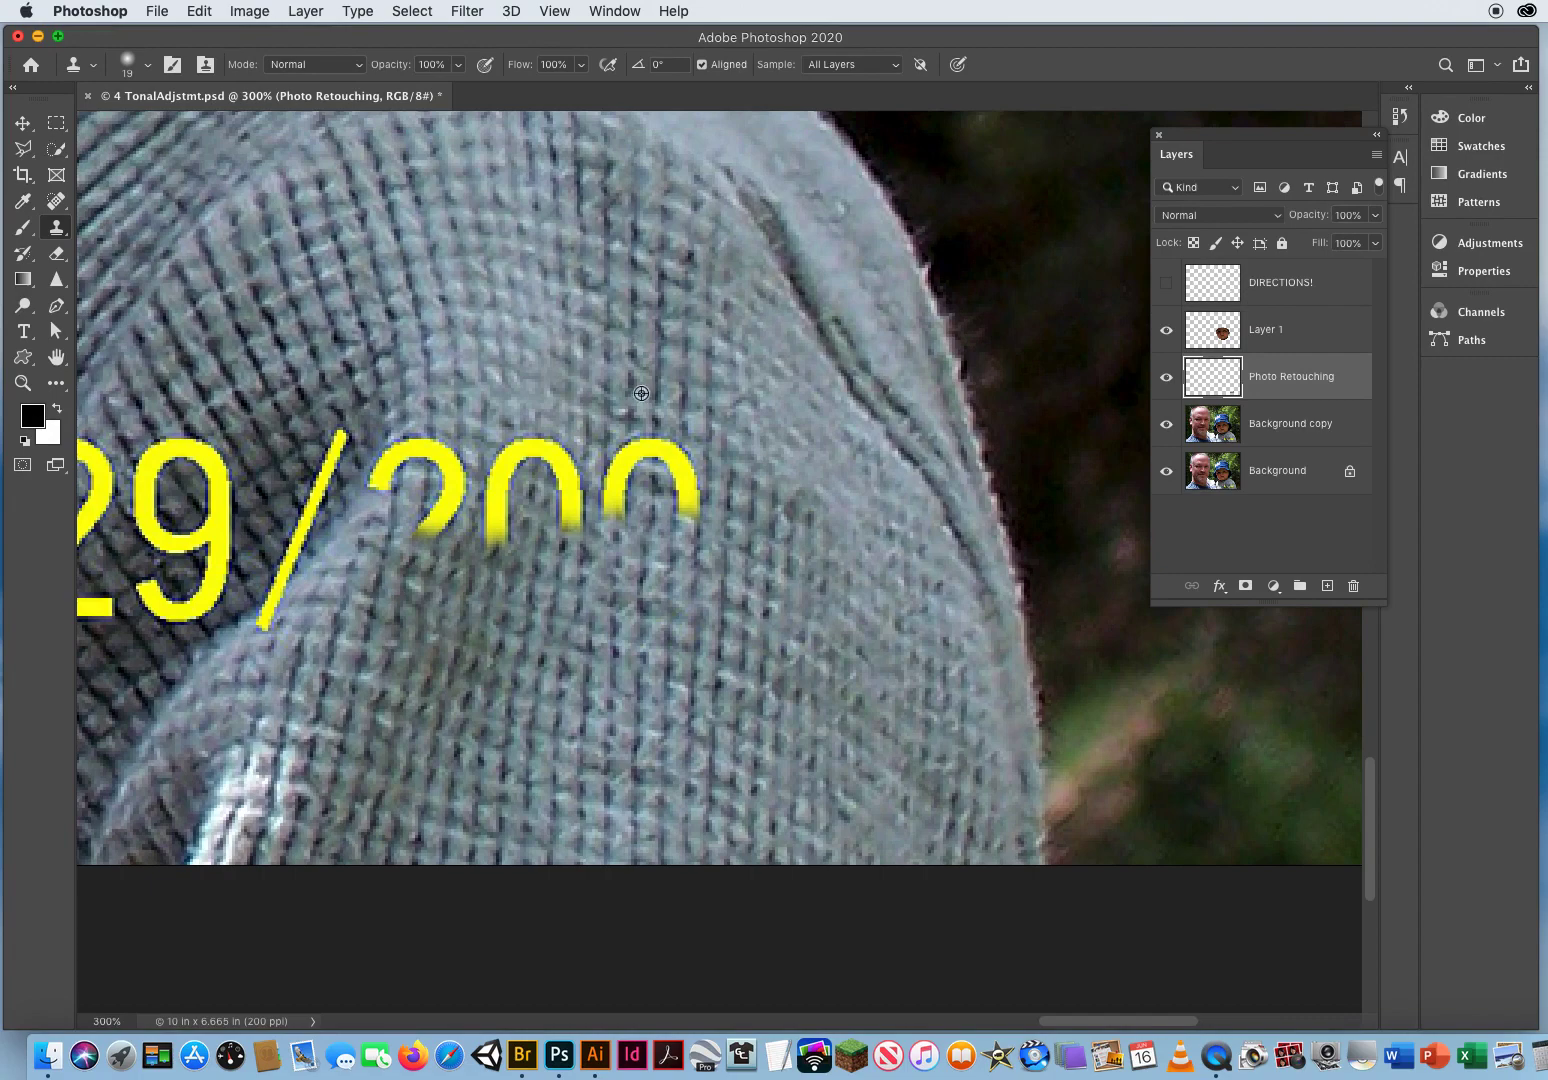
pyautogui.moveTo(631, 450)
pyautogui.mouseDown()
pyautogui.moveTo(689, 467)
pyautogui.moveTo(688, 511)
pyautogui.moveTo(638, 478)
pyautogui.moveTo(615, 510)
pyautogui.mouseUp()
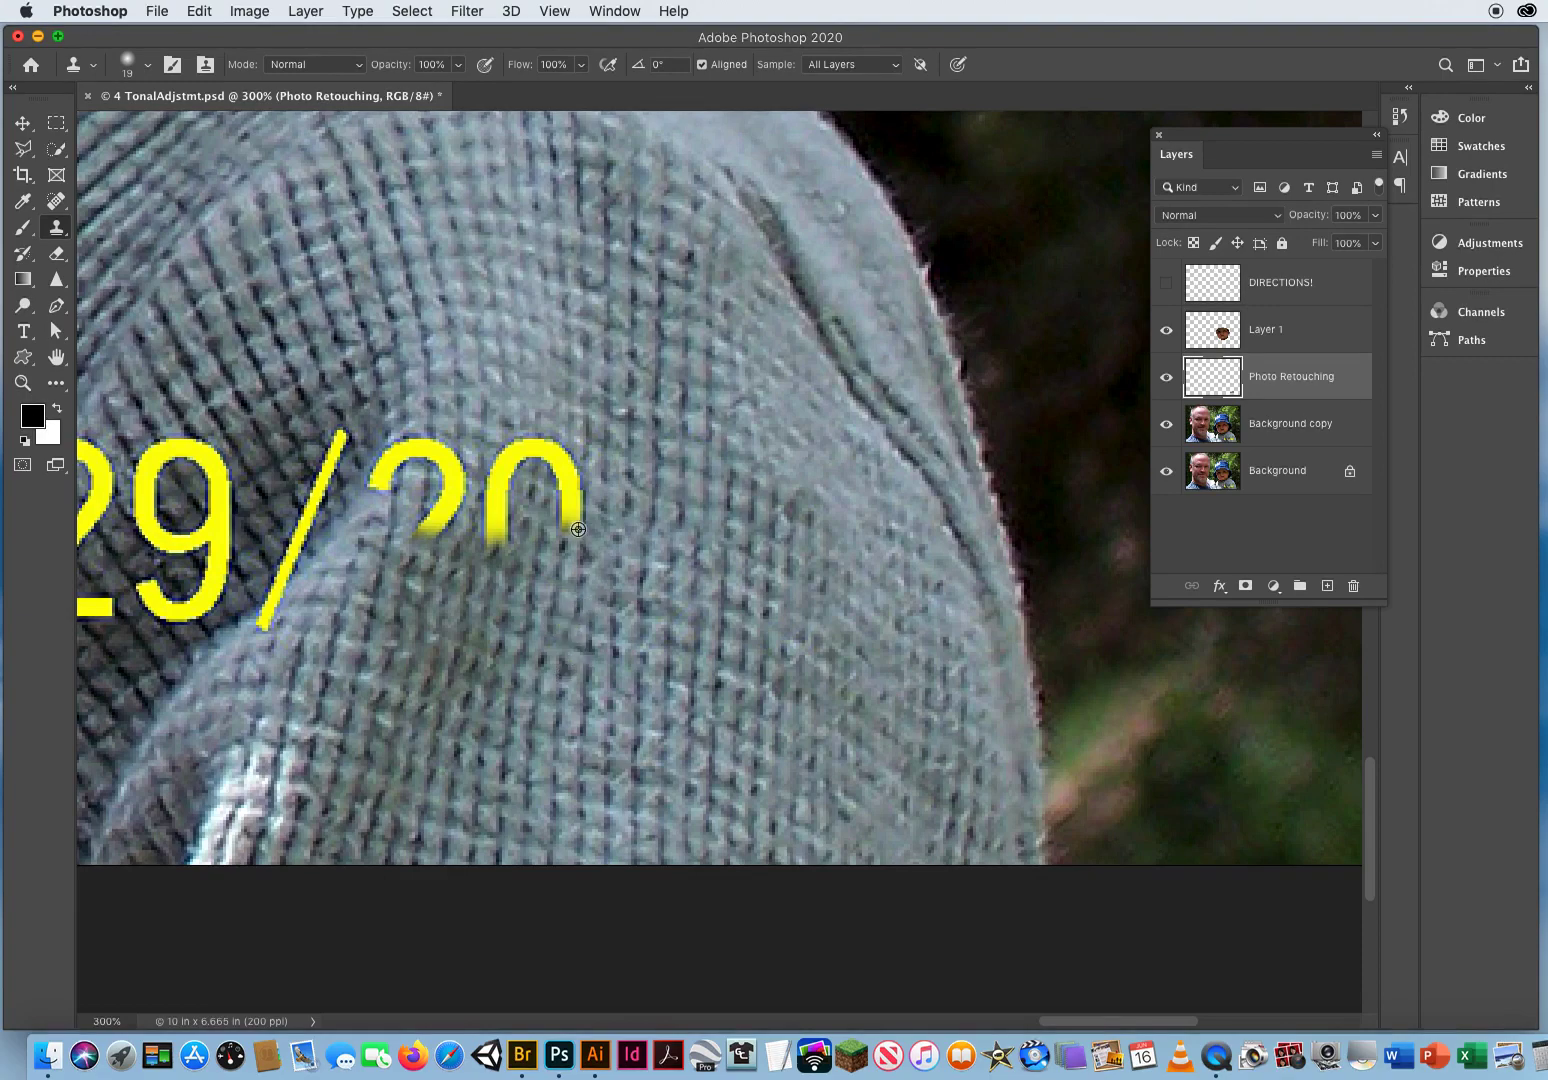
pyautogui.moveTo(564, 530)
pyautogui.mouseDown()
pyautogui.moveTo(572, 475)
pyautogui.moveTo(545, 515)
pyautogui.mouseUp()
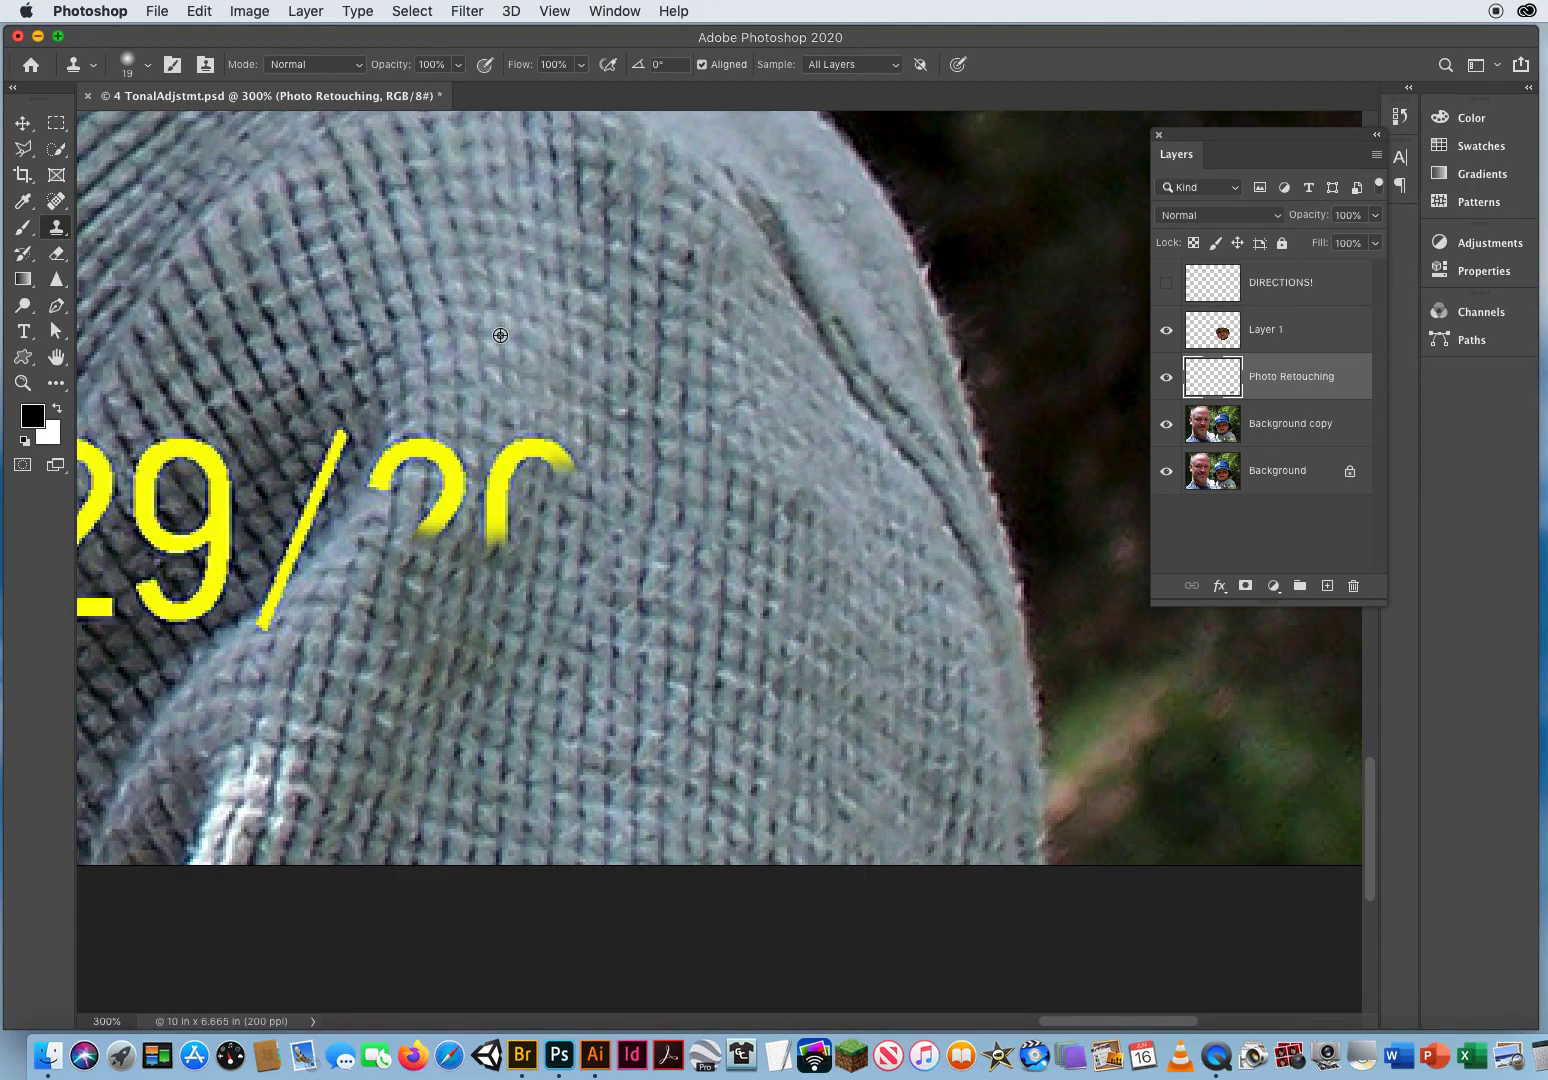
pyautogui.moveTo(516, 419)
pyautogui.mouseDown()
pyautogui.moveTo(564, 464)
pyautogui.moveTo(516, 463)
pyautogui.moveTo(499, 494)
pyautogui.moveTo(577, 511)
pyautogui.mouseUp()
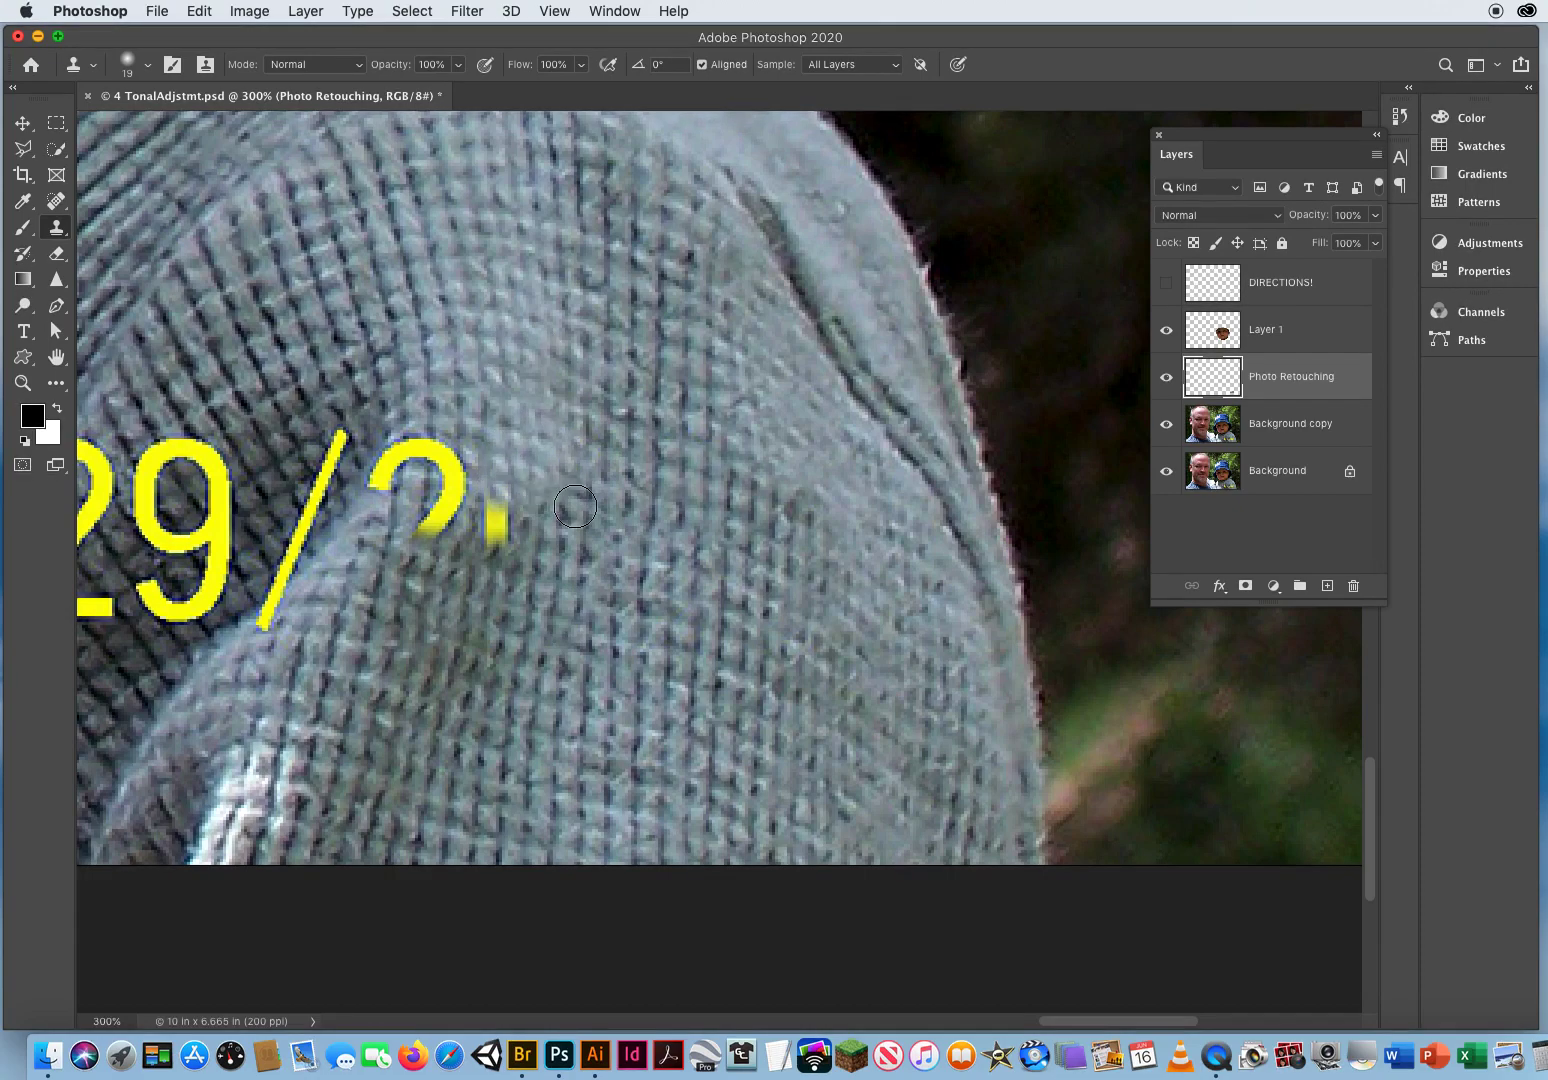
pyautogui.keyDown('alt'); pyautogui.click(479, 619); pyautogui.keyUp('alt')
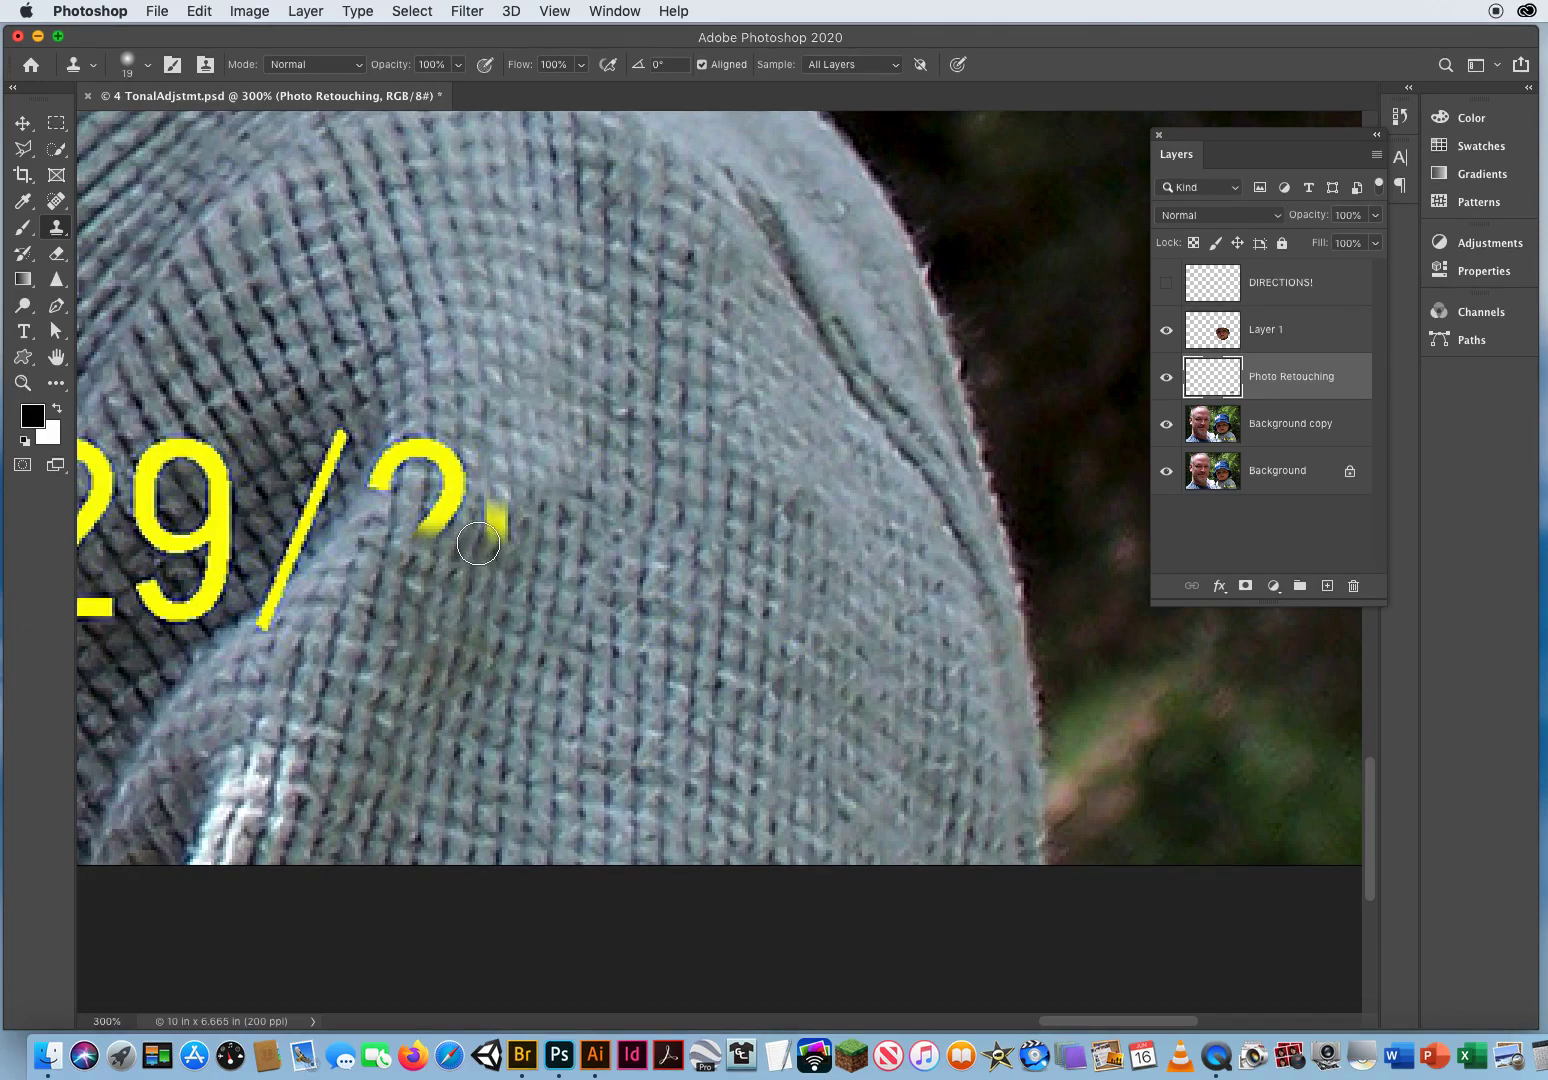
pyautogui.moveTo(484, 520)
pyautogui.mouseDown()
pyautogui.moveTo(477, 537)
pyautogui.moveTo(500, 548)
pyautogui.mouseUp()
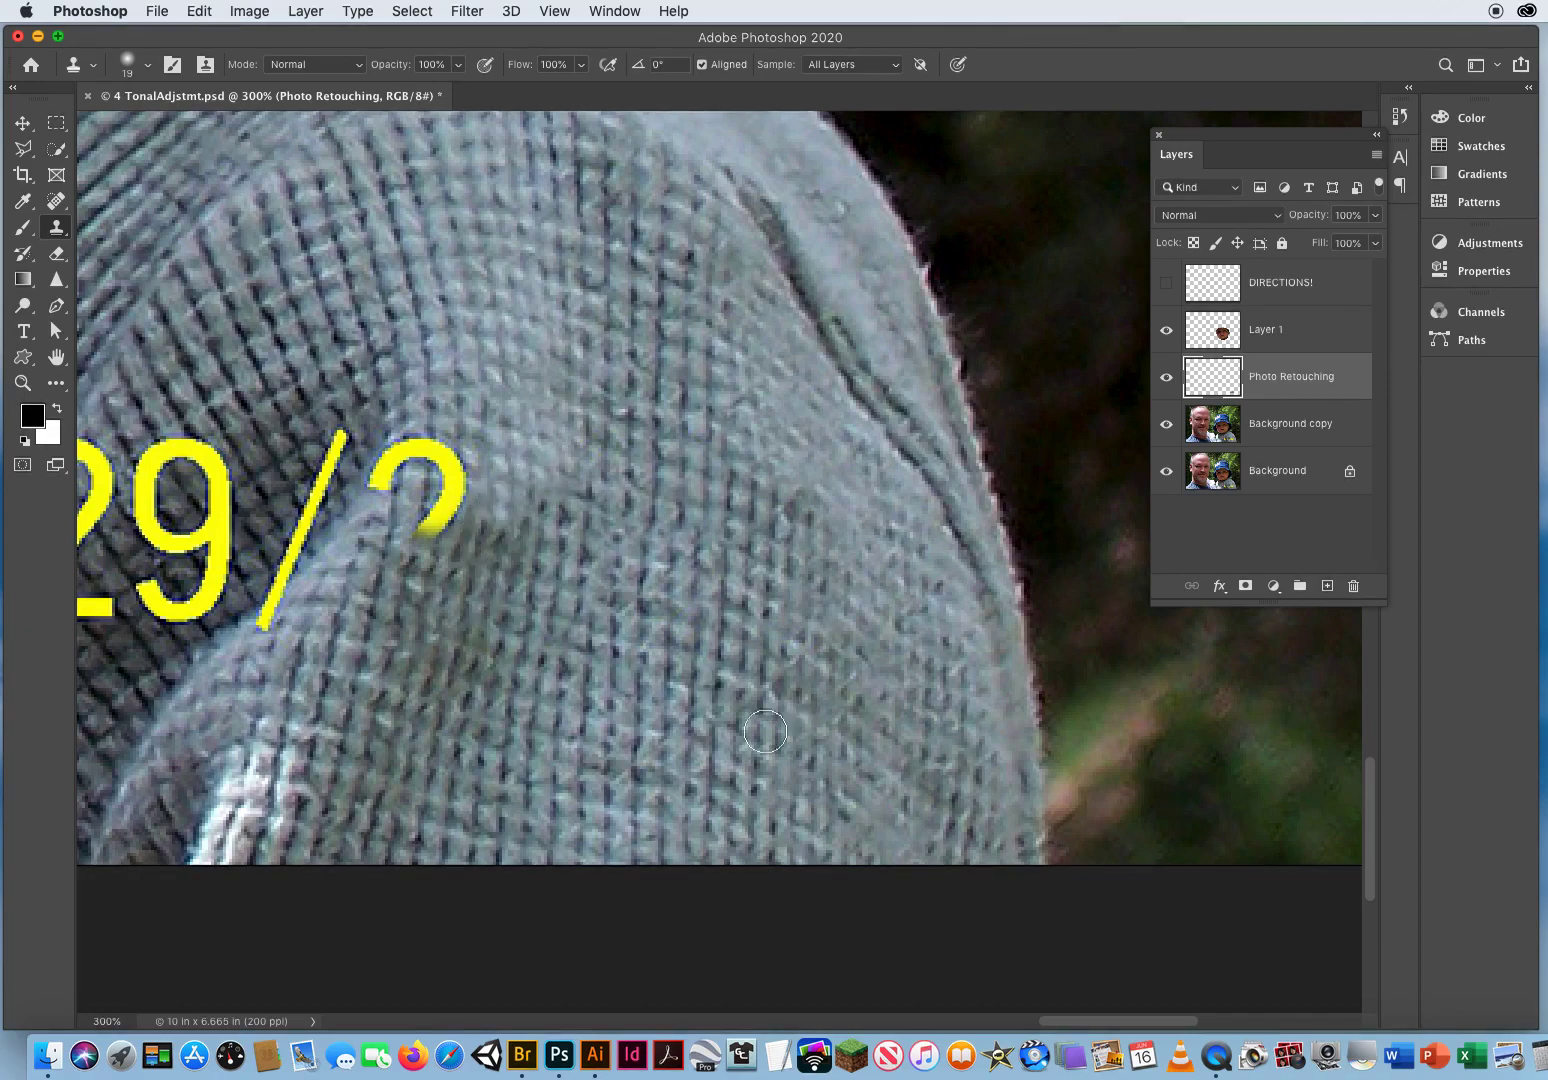
# Step: Cover the top arc of the 2 and the last yellow fragment after the slash
pyautogui.moveTo(588, 655); pyautogui.dragTo(720, 613)
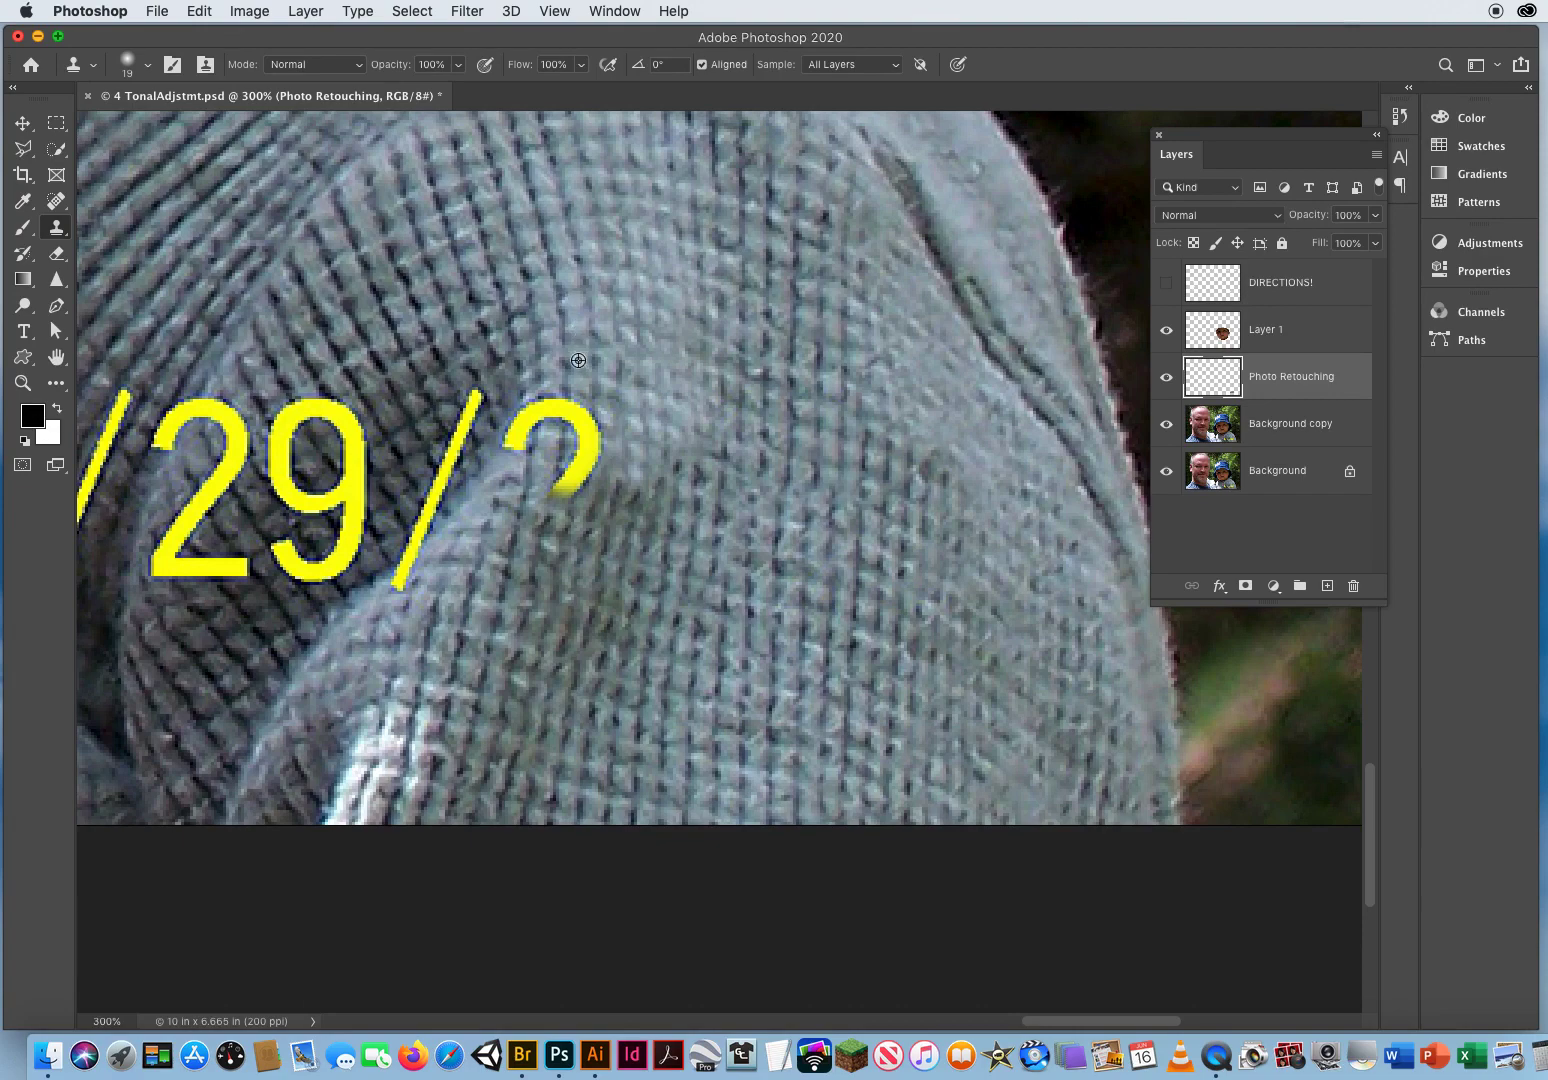
pyautogui.keyDown('alt'); pyautogui.click(565, 378); pyautogui.keyUp('alt')
pyautogui.moveTo(576, 463)
pyautogui.mouseDown()
pyautogui.moveTo(560, 415)
pyautogui.moveTo(530, 435)
pyautogui.moveTo(589, 437)
pyautogui.mouseUp()
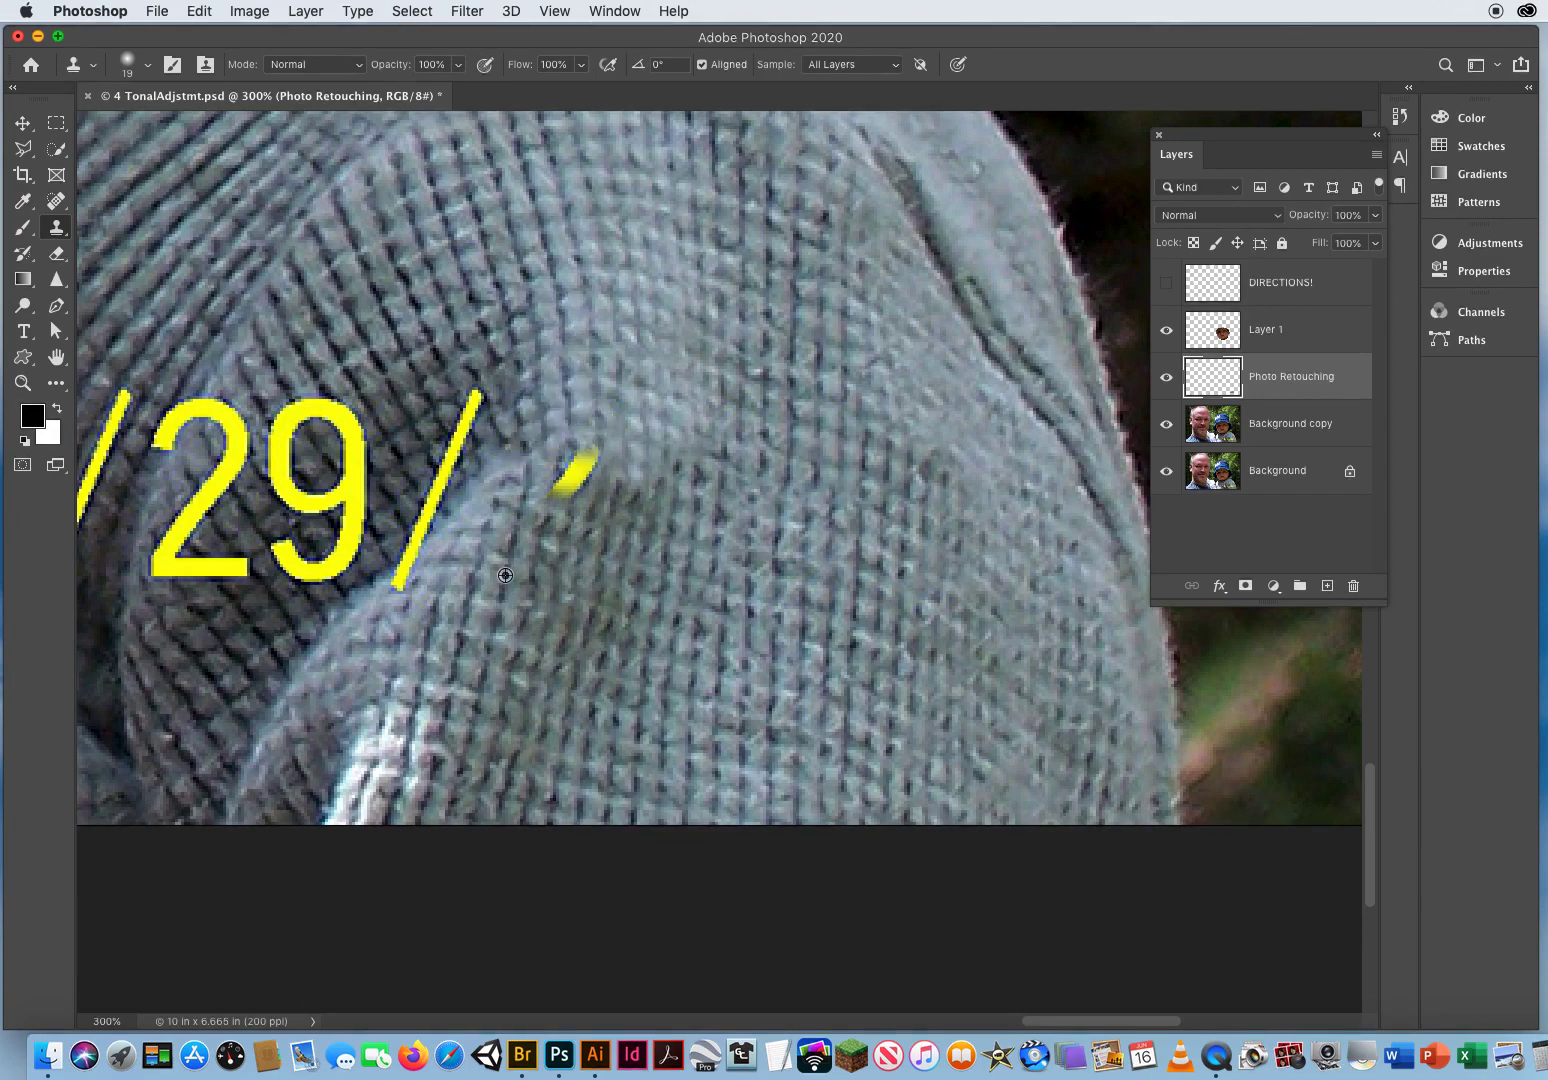
pyautogui.moveTo(575, 509)
pyautogui.mouseDown()
pyautogui.moveTo(582, 470)
pyautogui.moveTo(548, 512)
pyautogui.mouseUp()
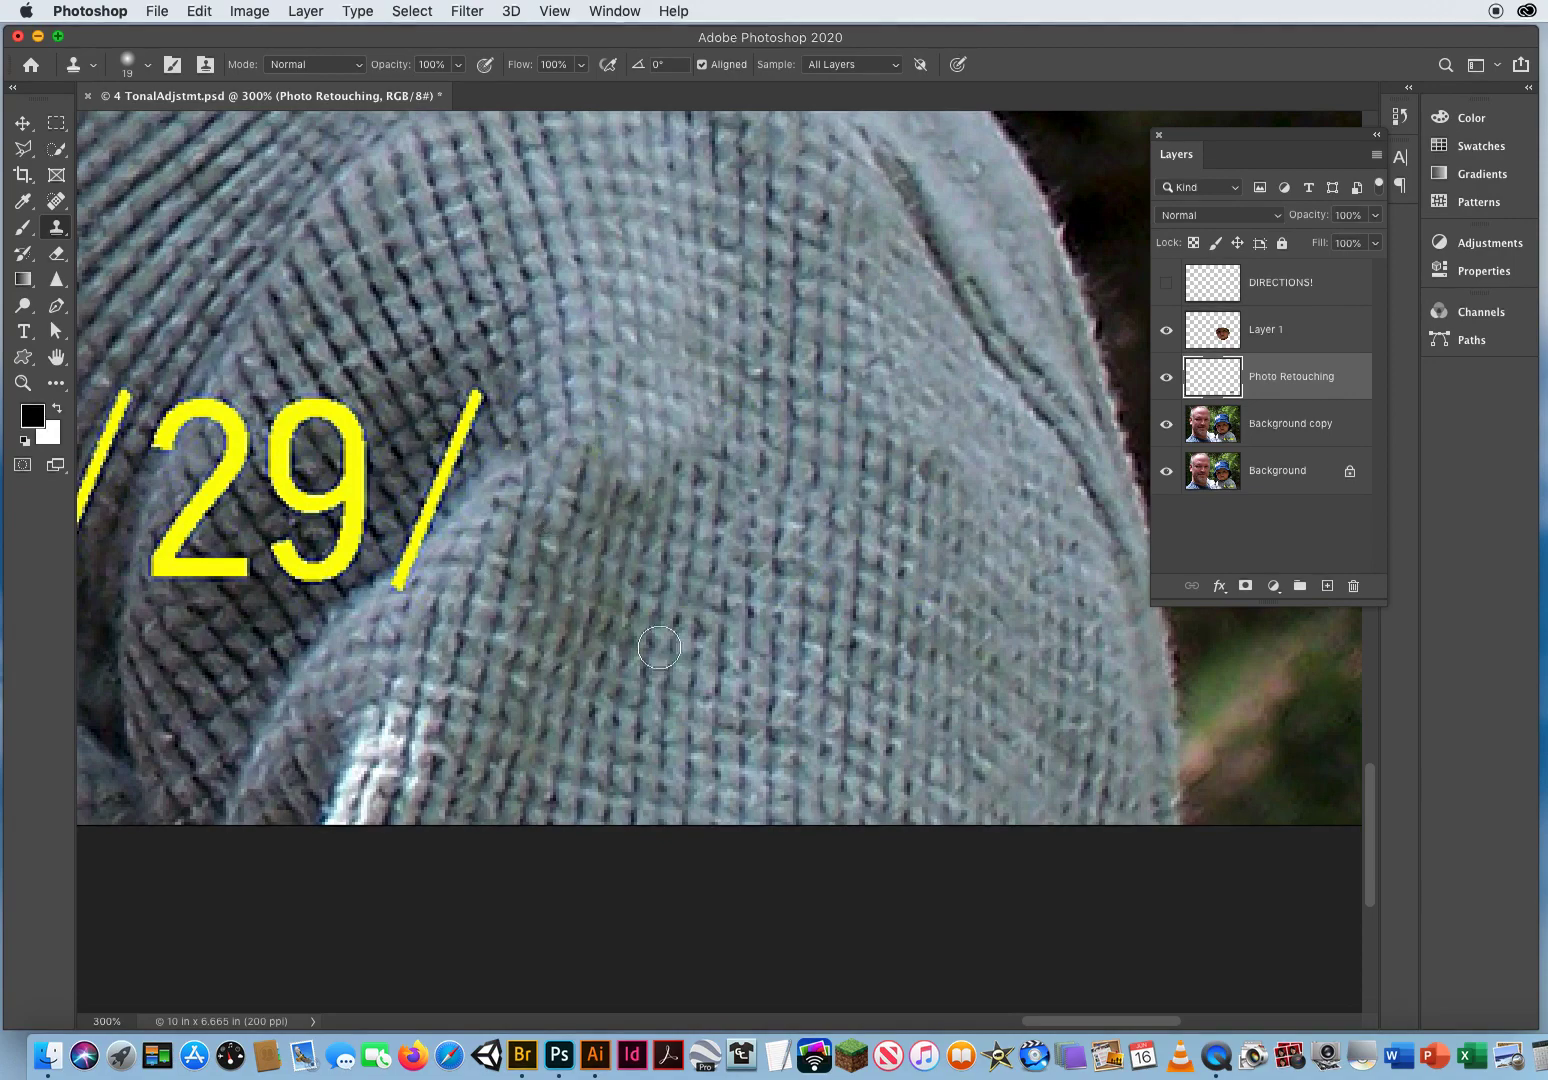
# Step: Toggle the Photo Retouching layer off and on twice to compare with the original
pyautogui.click(1166, 379)
pyautogui.click(1166, 380)
pyautogui.click(1166, 381)
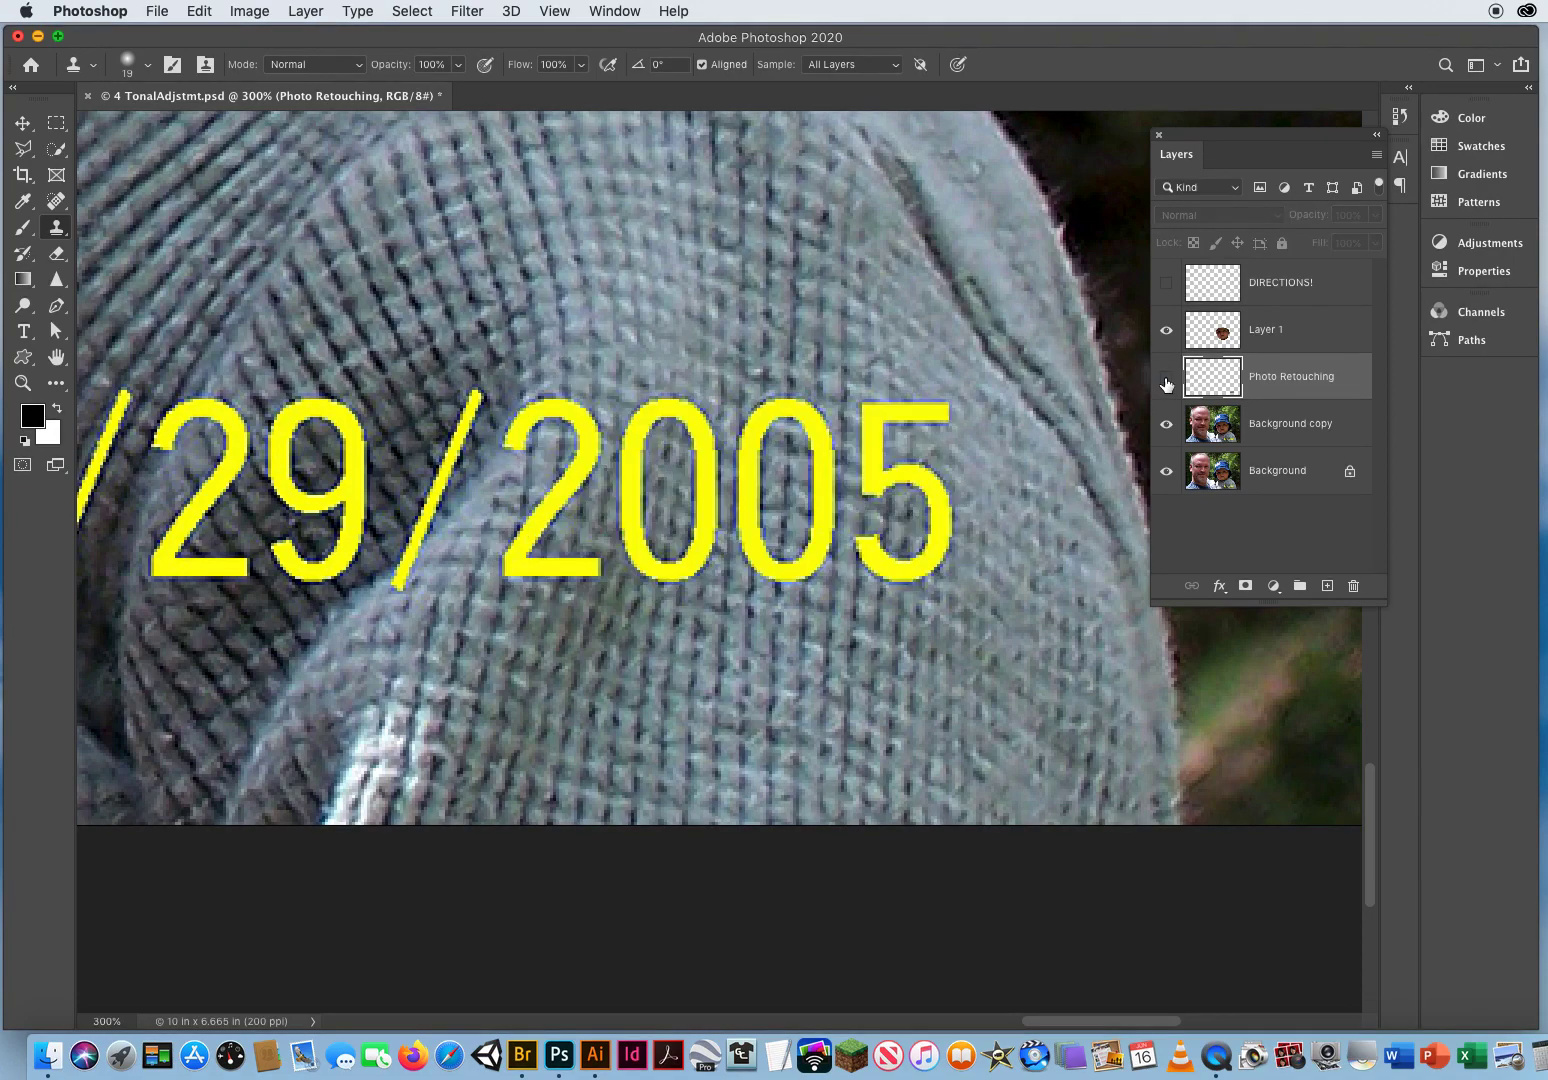
pyautogui.click(1166, 381)
# Step: Shrink the clone brush to 10 px and clone knit over the slash after 29
pyautogui.moveTo(401, 397); pyautogui.dragTo(396, 399)
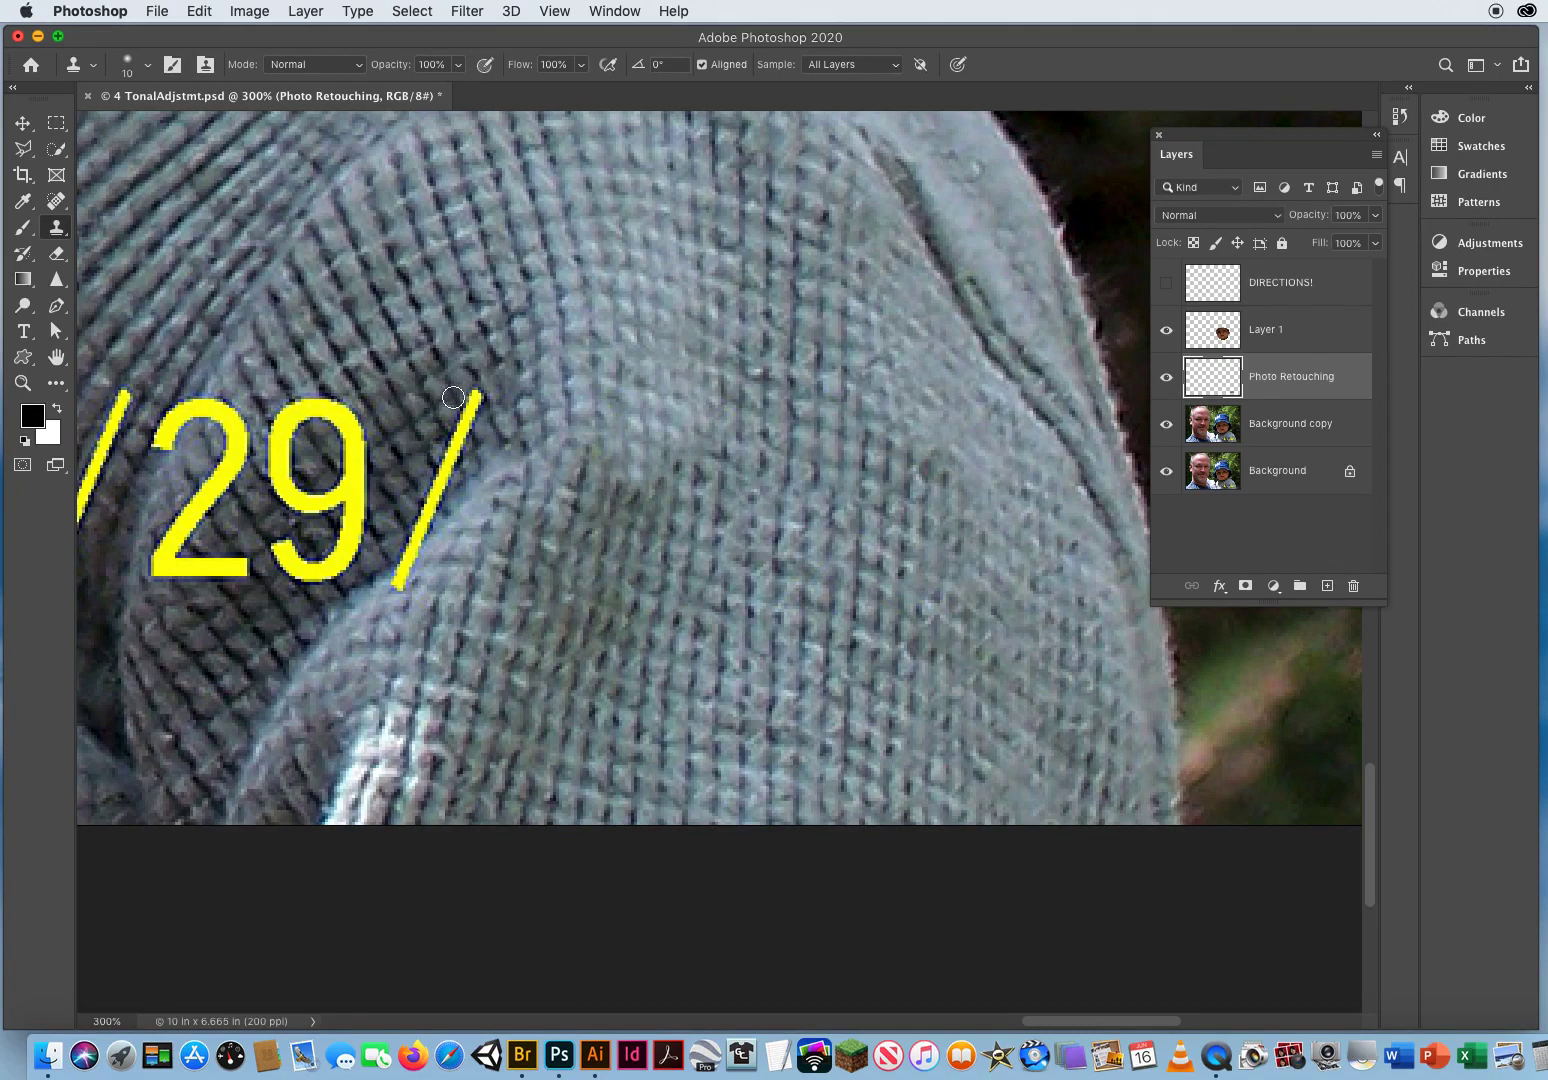
pyautogui.moveTo(453, 397)
pyautogui.mouseDown()
pyautogui.moveTo(466, 408)
pyautogui.moveTo(455, 458)
pyautogui.mouseUp()
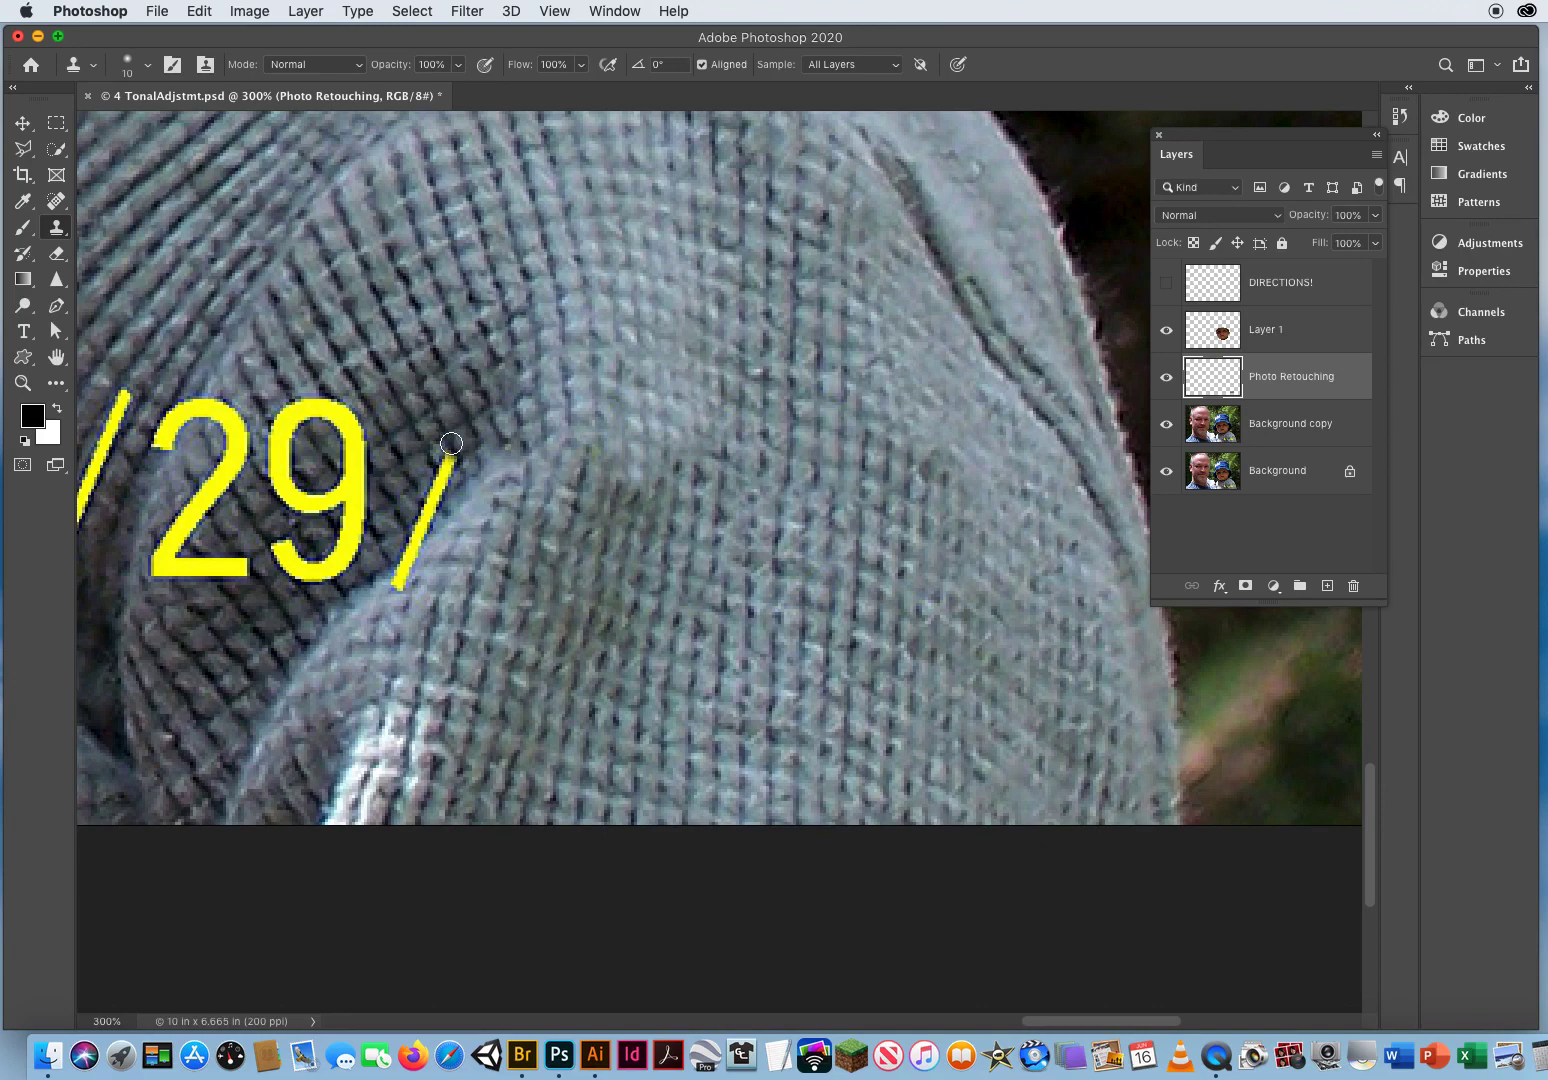
pyautogui.moveTo(455, 462)
pyautogui.mouseDown()
pyautogui.moveTo(446, 449)
pyautogui.moveTo(425, 516)
pyautogui.mouseUp()
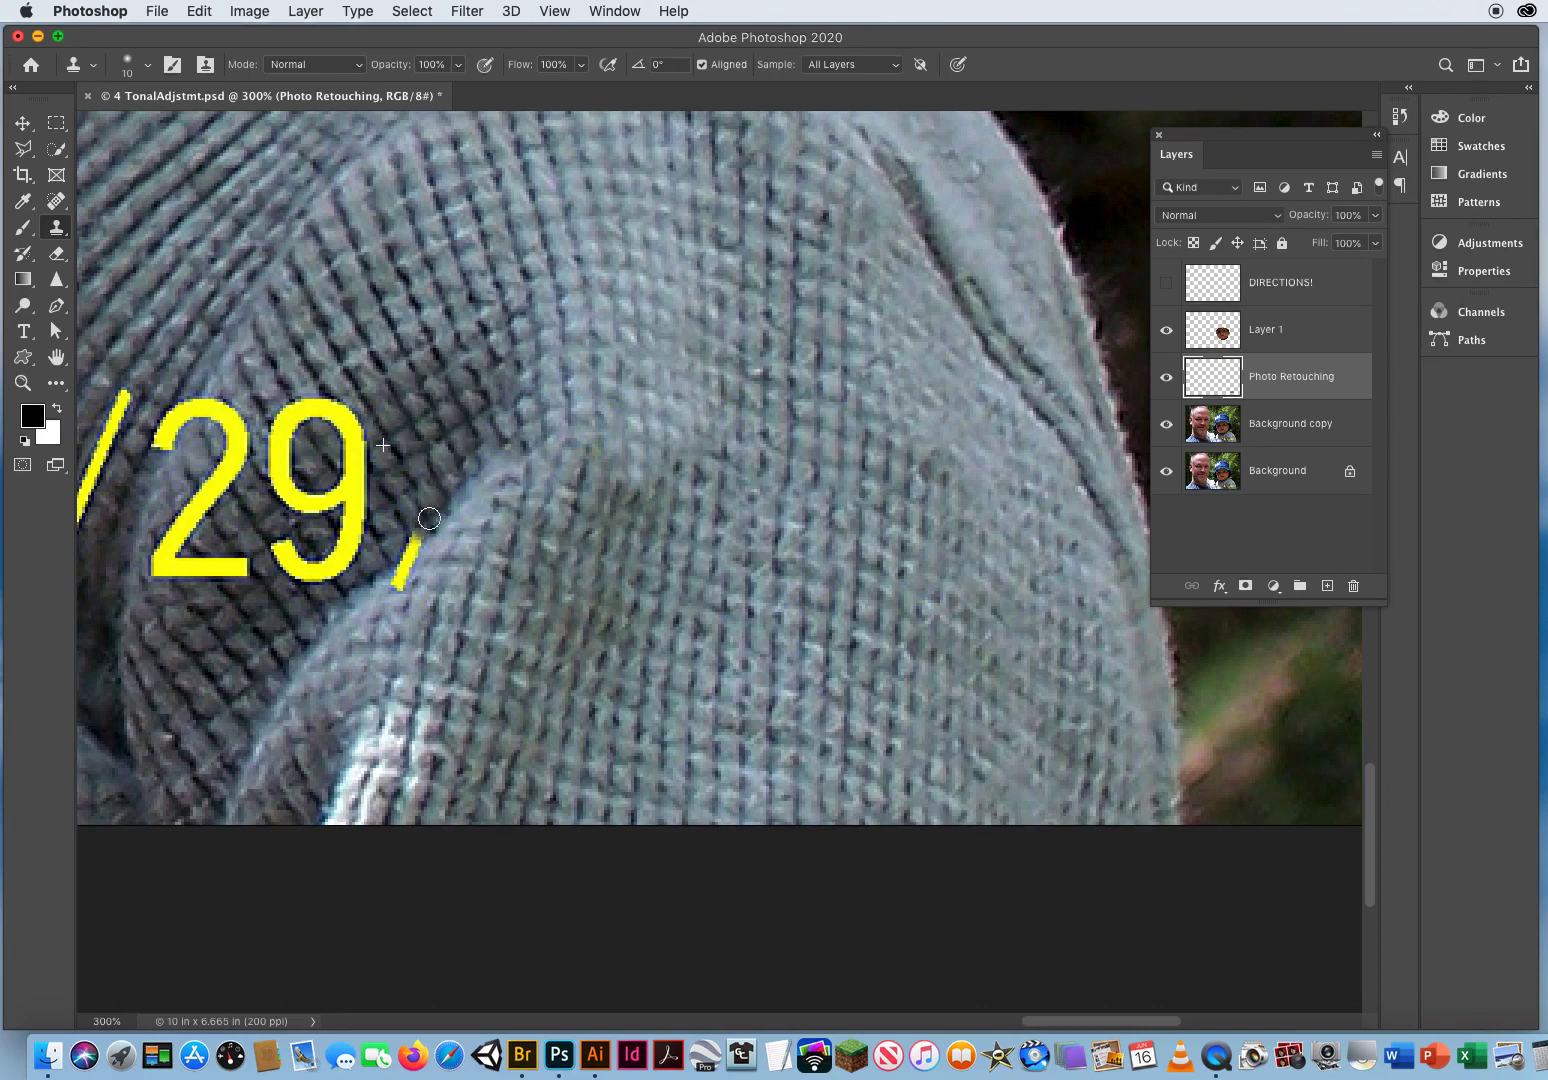
pyautogui.keyDown('alt'); pyautogui.click(355, 614); pyautogui.keyUp('alt')
pyautogui.moveTo(397, 587); pyautogui.dragTo(407, 568)
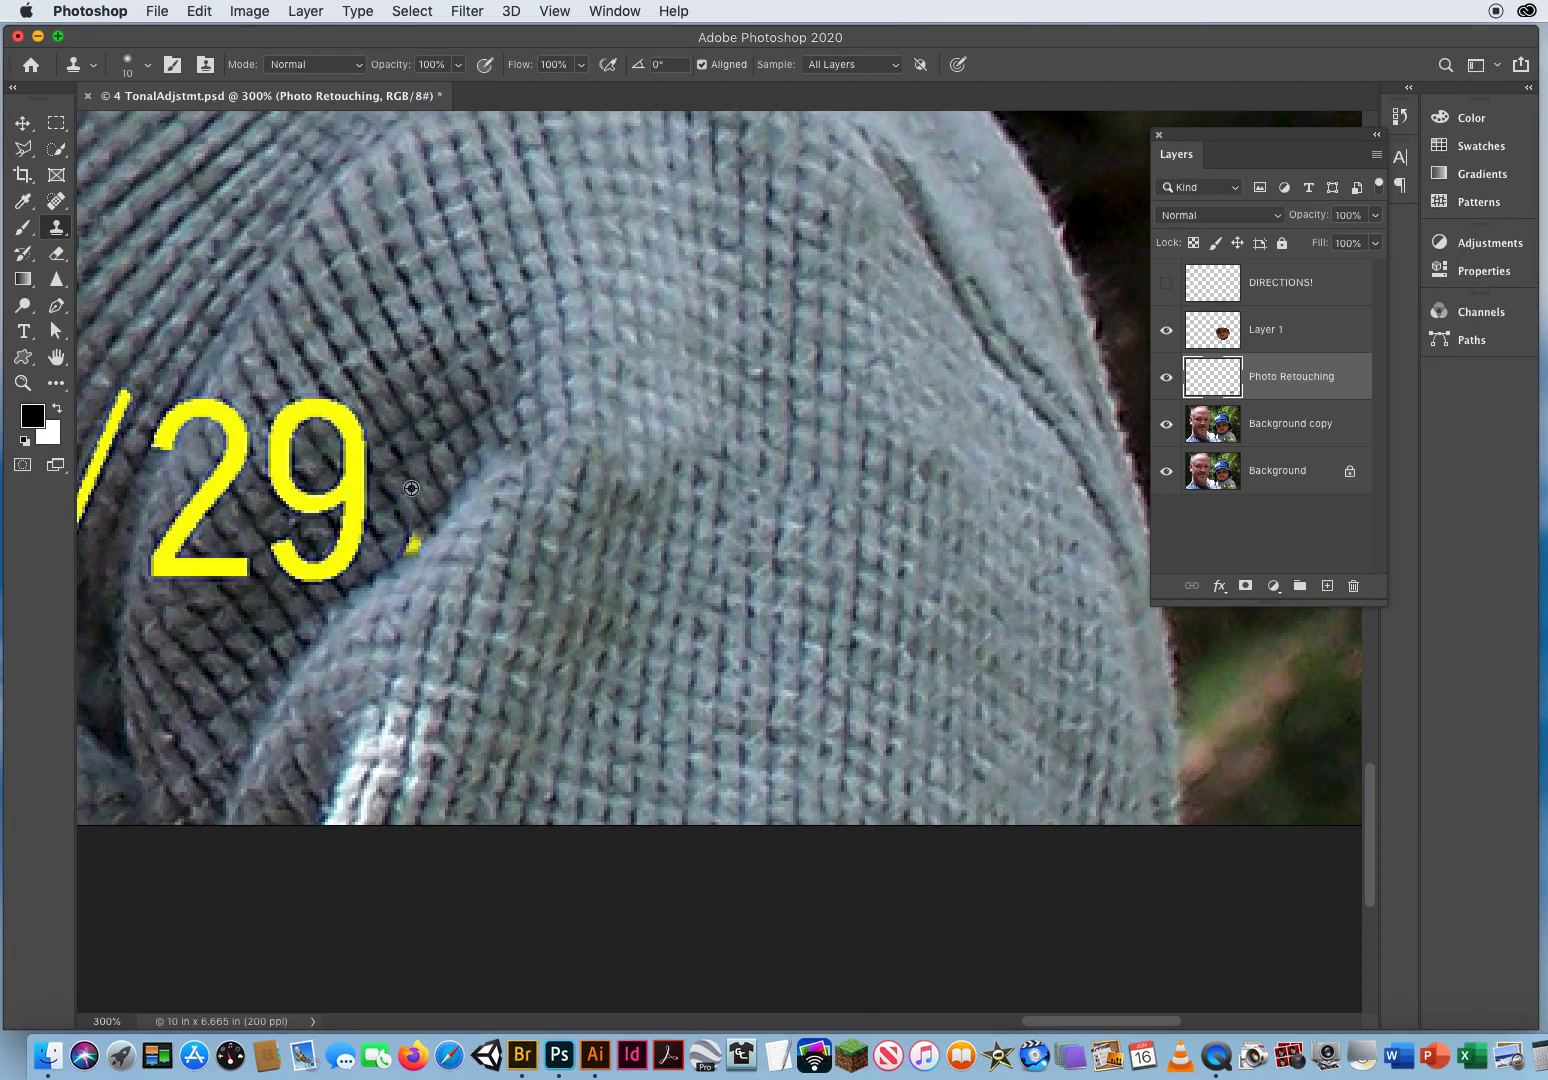
pyautogui.moveTo(422, 516); pyautogui.dragTo(418, 534)
# Step: Clone knit over the 2's bottom bar and all of the 9, including leftover specks
pyautogui.hscroll(-6, 720, 578)
pyautogui.scroll(-1, 720, 578)
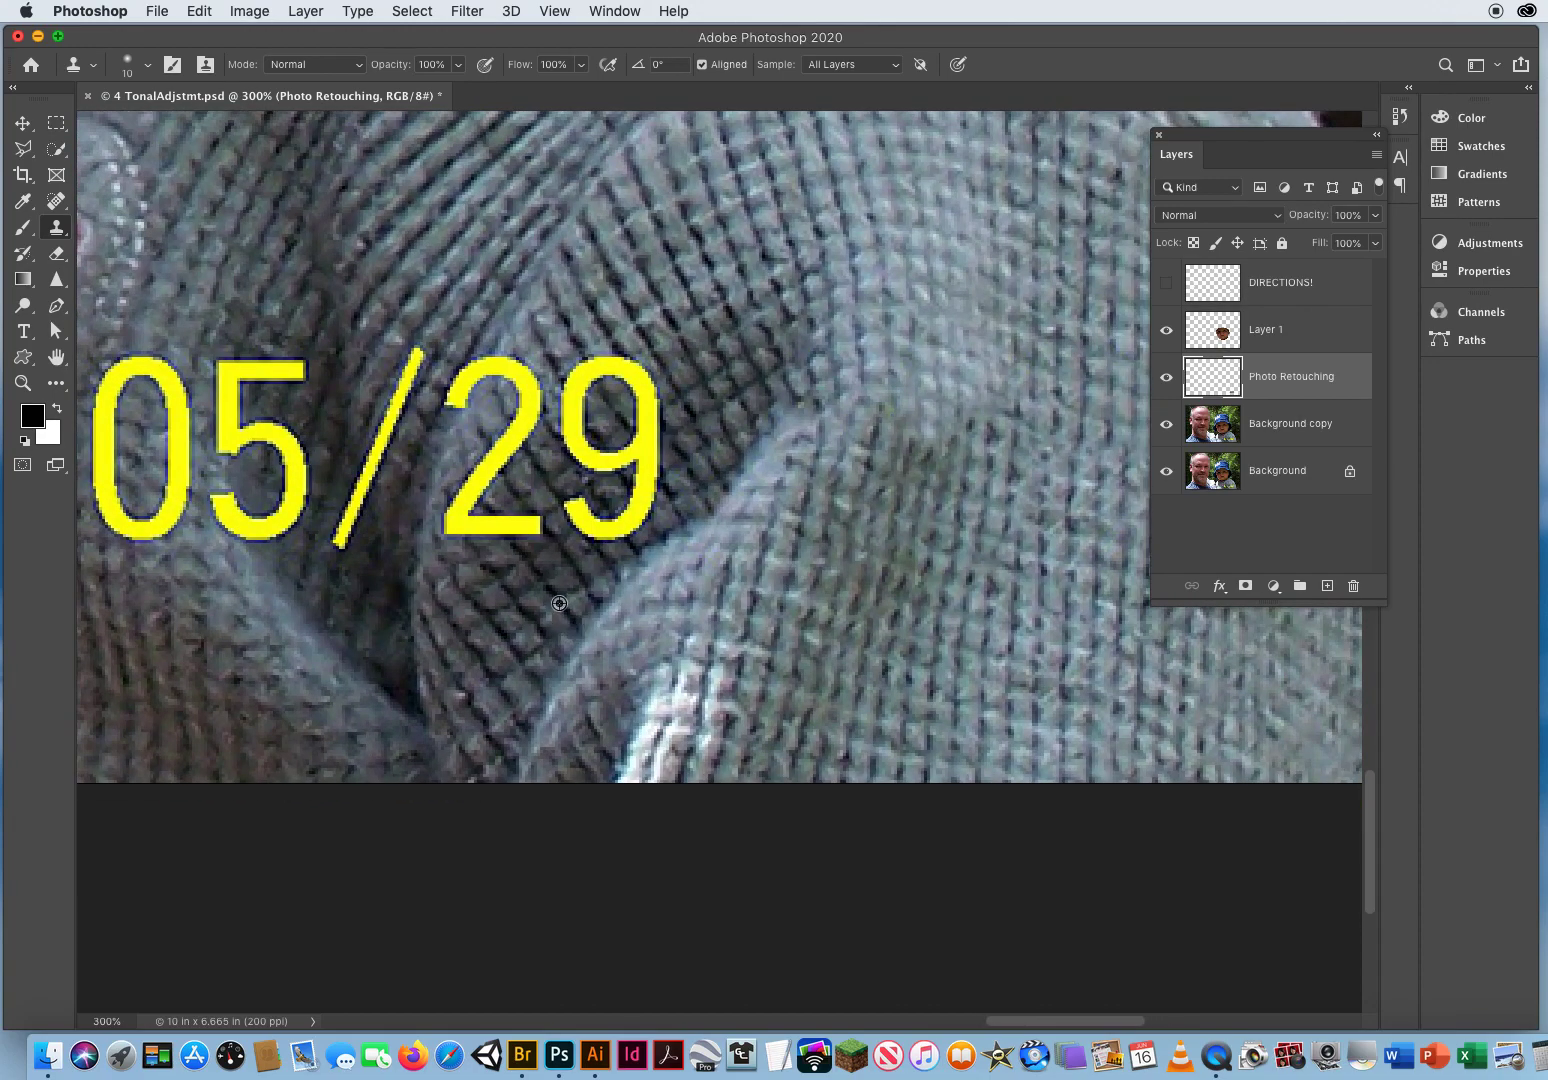
pyautogui.moveTo(530, 563)
pyautogui.mouseDown()
pyautogui.moveTo(470, 542)
pyautogui.moveTo(447, 524)
pyautogui.moveTo(497, 484)
pyautogui.moveTo(537, 506)
pyautogui.moveTo(527, 538)
pyautogui.moveTo(580, 525)
pyautogui.moveTo(573, 507)
pyautogui.moveTo(584, 548)
pyautogui.moveTo(616, 547)
pyautogui.moveTo(634, 538)
pyautogui.moveTo(618, 492)
pyautogui.mouseUp()
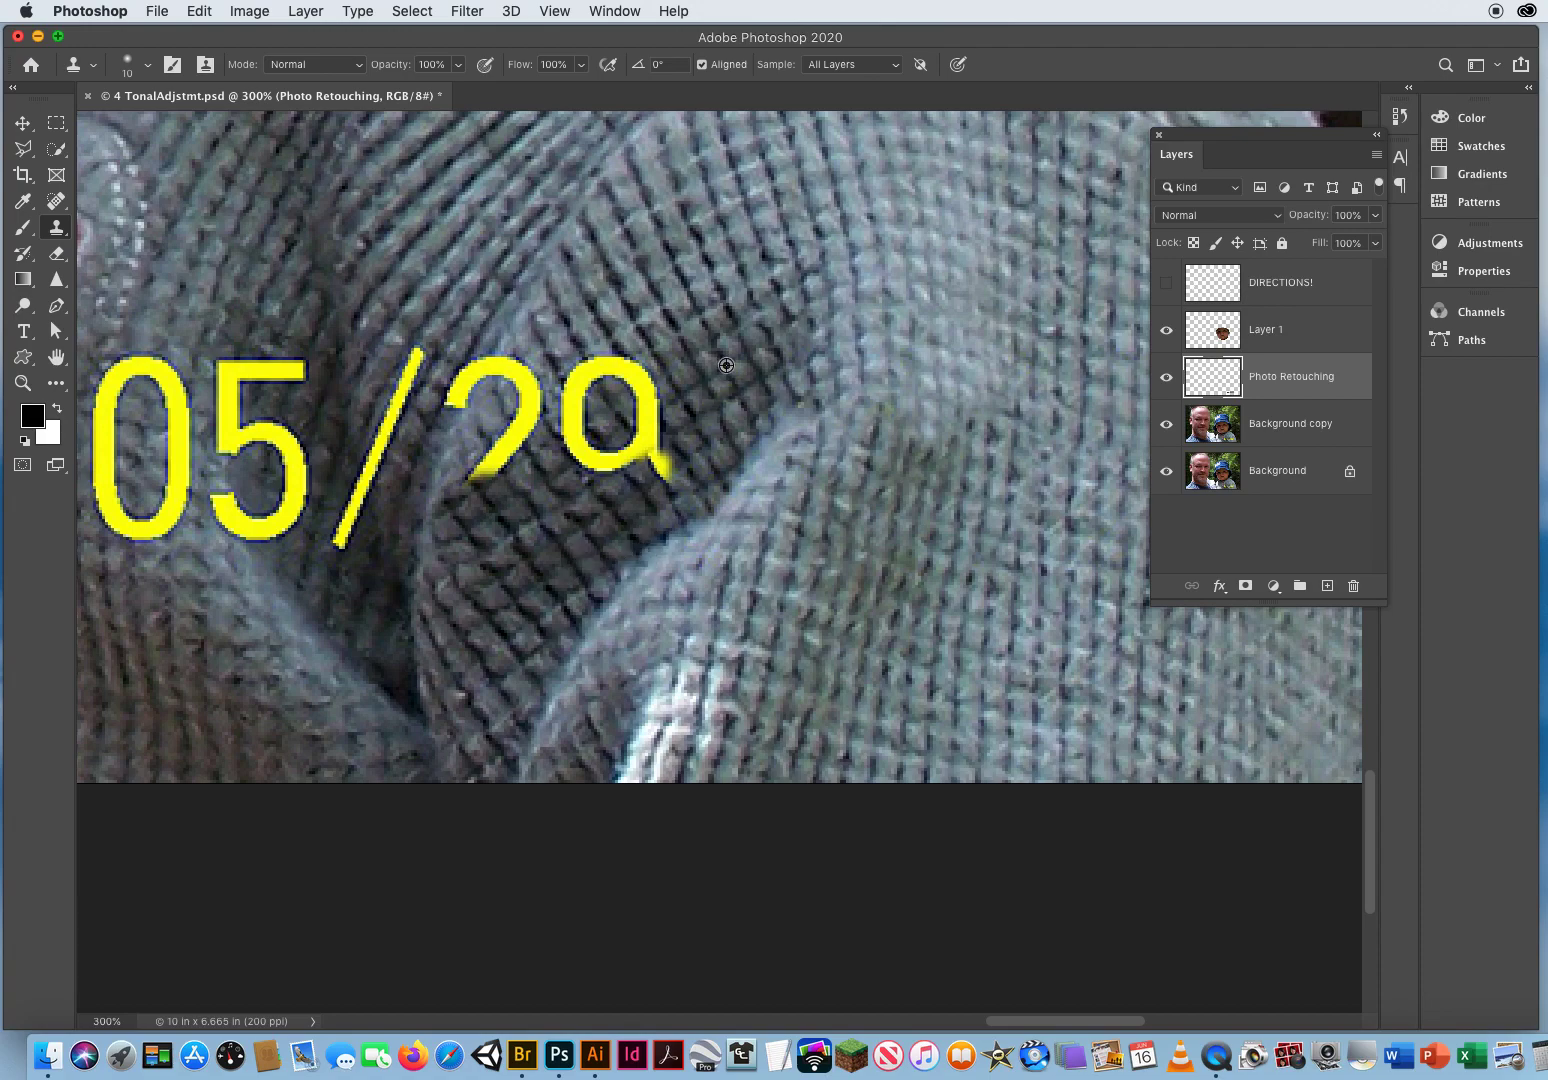
pyautogui.moveTo(655, 415)
pyautogui.mouseDown()
pyautogui.moveTo(646, 473)
pyautogui.moveTo(668, 478)
pyautogui.mouseUp()
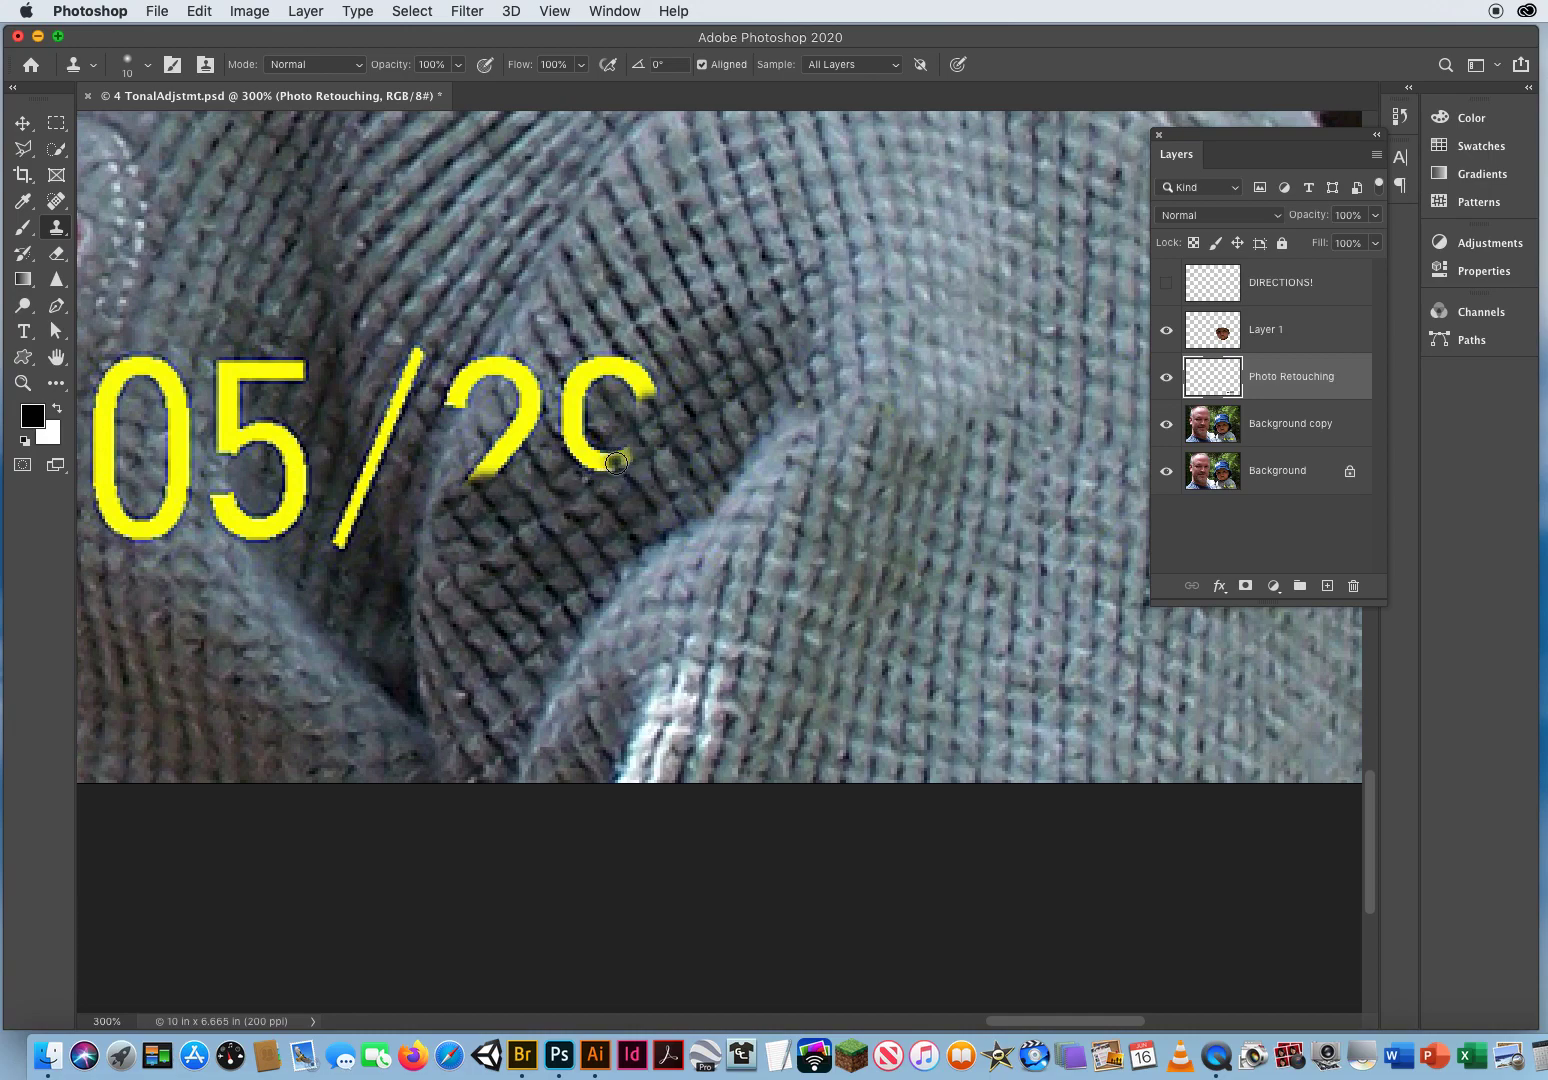
pyautogui.moveTo(616, 462)
pyautogui.mouseDown()
pyautogui.moveTo(578, 438)
pyautogui.moveTo(641, 451)
pyautogui.moveTo(635, 407)
pyautogui.mouseUp()
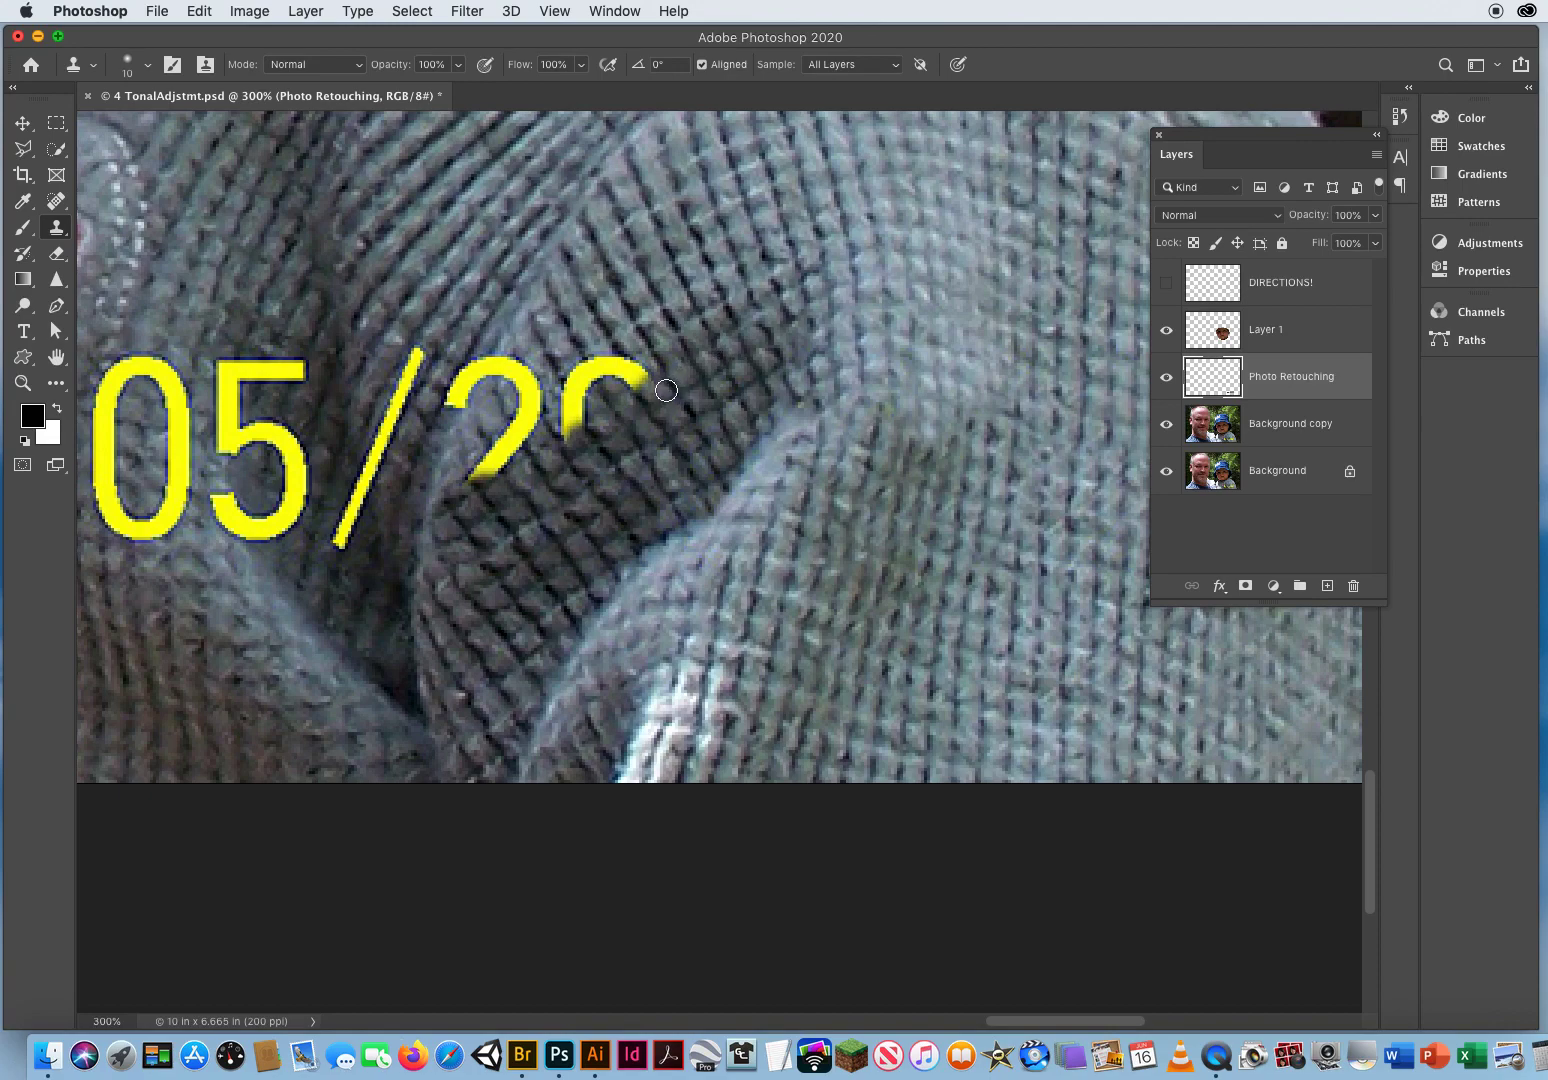
pyautogui.moveTo(639, 318)
pyautogui.mouseDown()
pyautogui.moveTo(655, 318)
pyautogui.moveTo(621, 385)
pyautogui.moveTo(590, 375)
pyautogui.moveTo(568, 395)
pyautogui.mouseUp()
pyautogui.keyDown('alt'); pyautogui.click(600, 326); pyautogui.keyUp('alt')
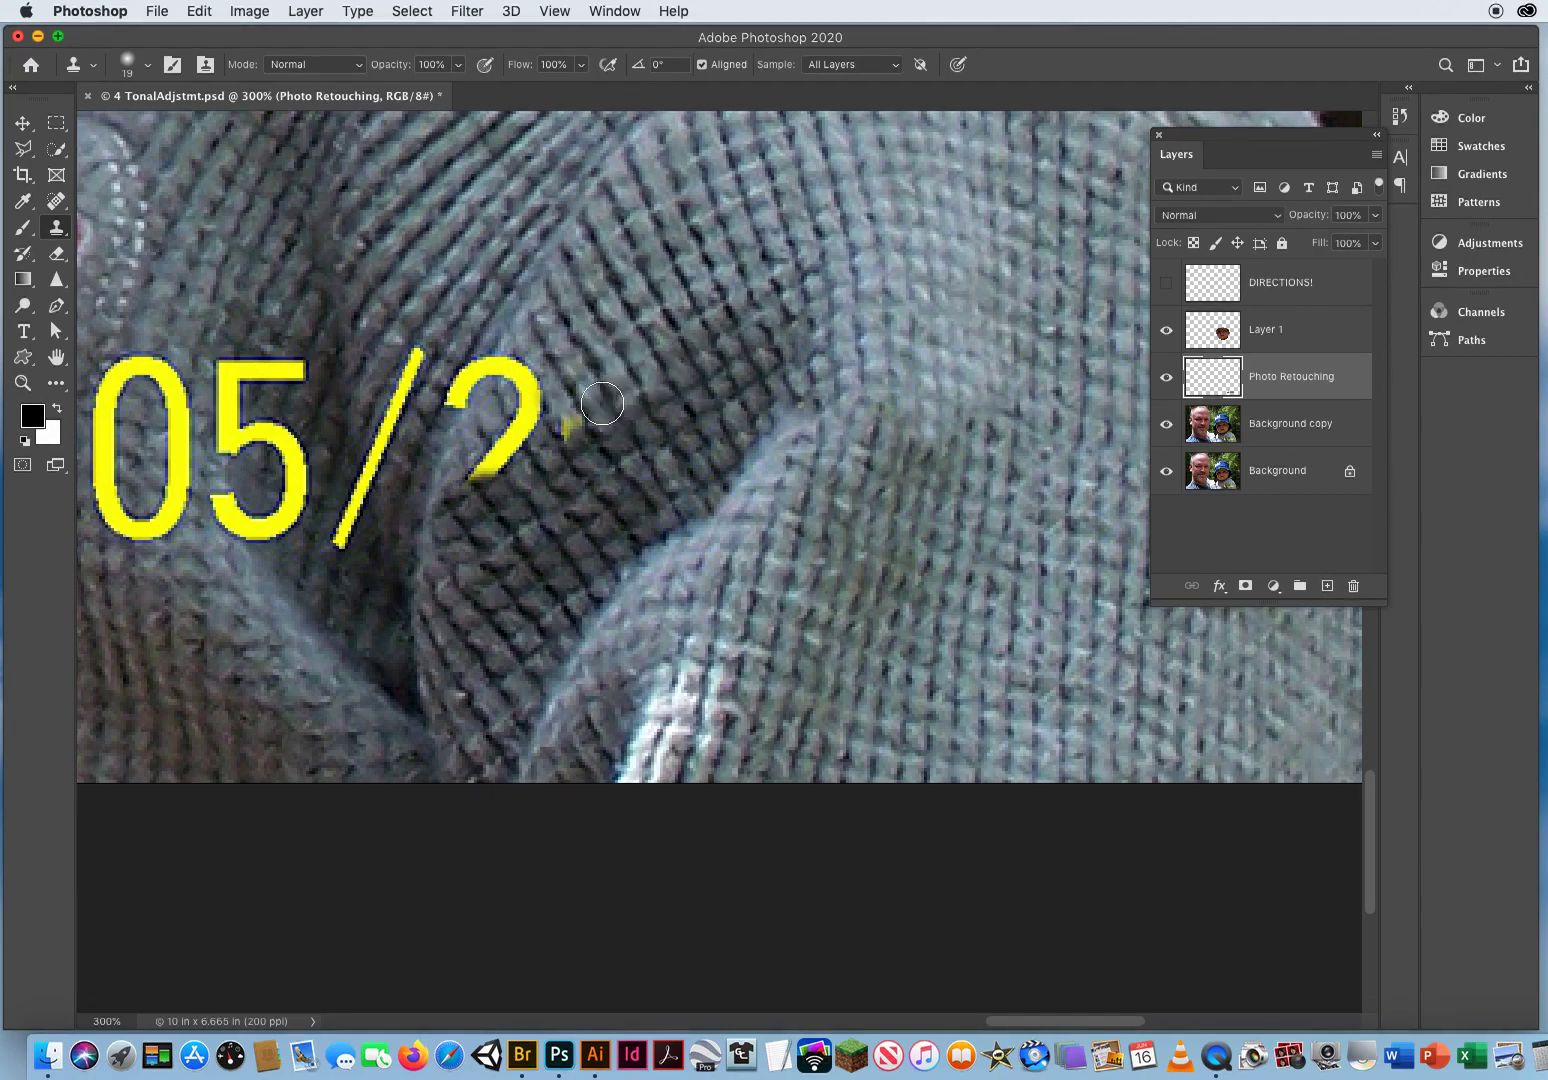
pyautogui.click(569, 428)
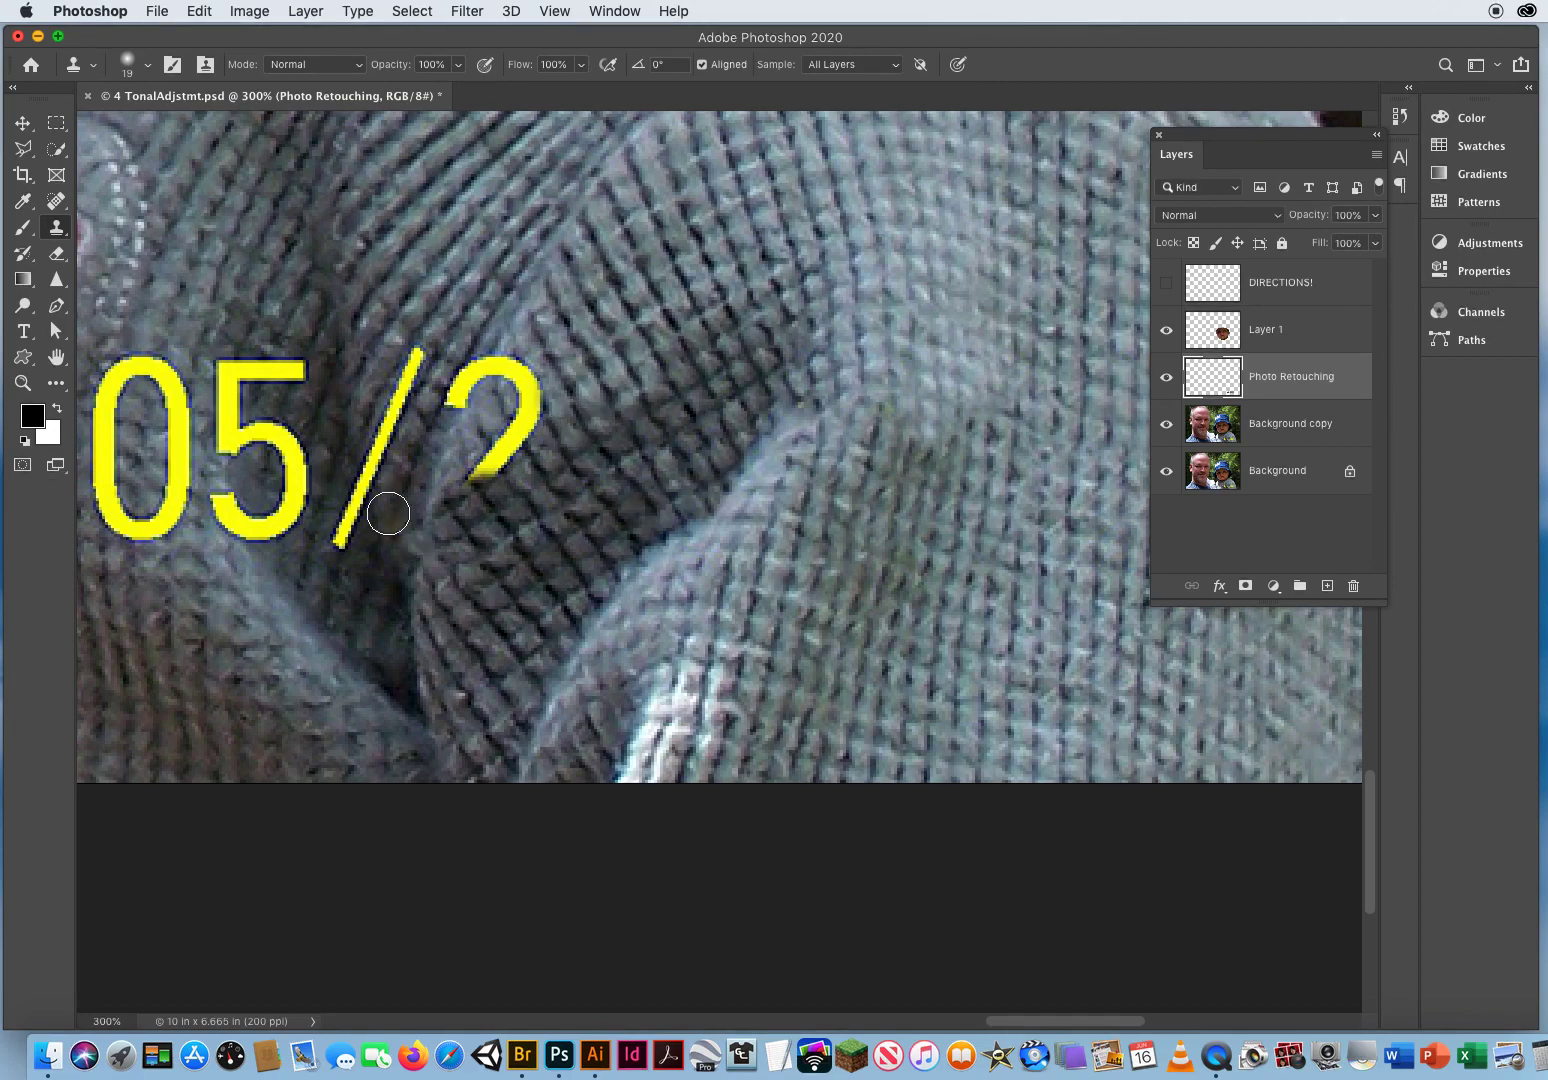
# Step: Set the clone brush to 13 px and paint knit over the yellow 2
pyautogui.hscroll(-5, 765, 400)
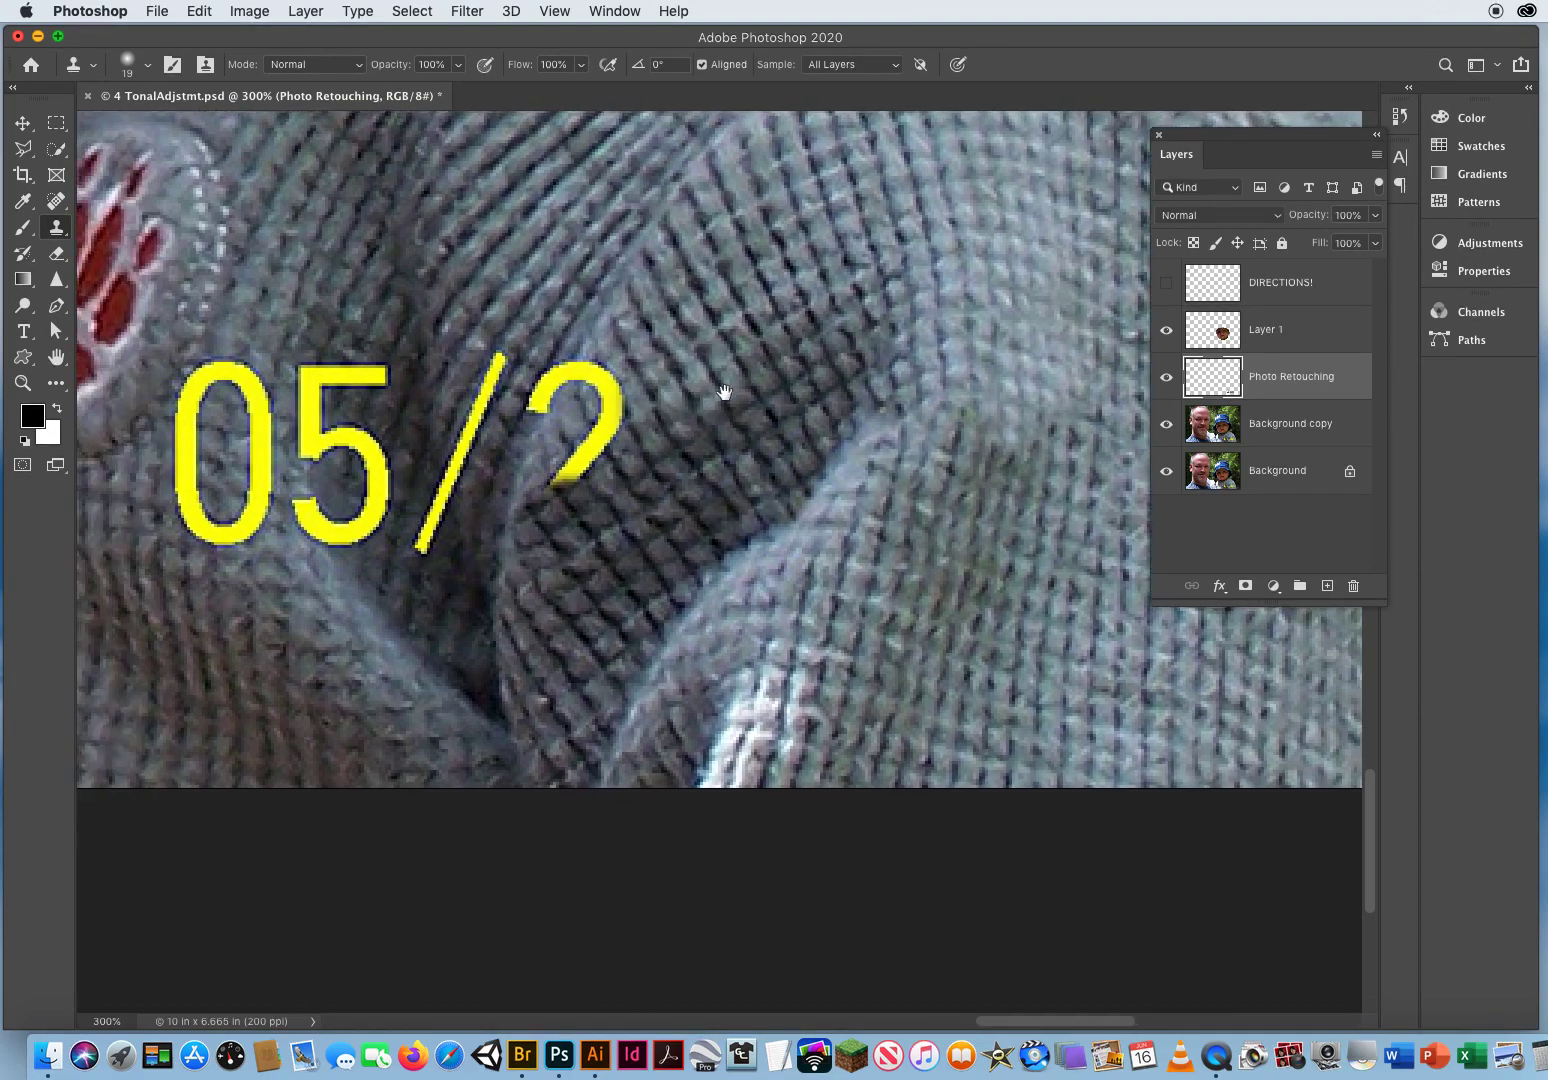
pyautogui.moveTo(755, 328); pyautogui.dragTo(752, 328)
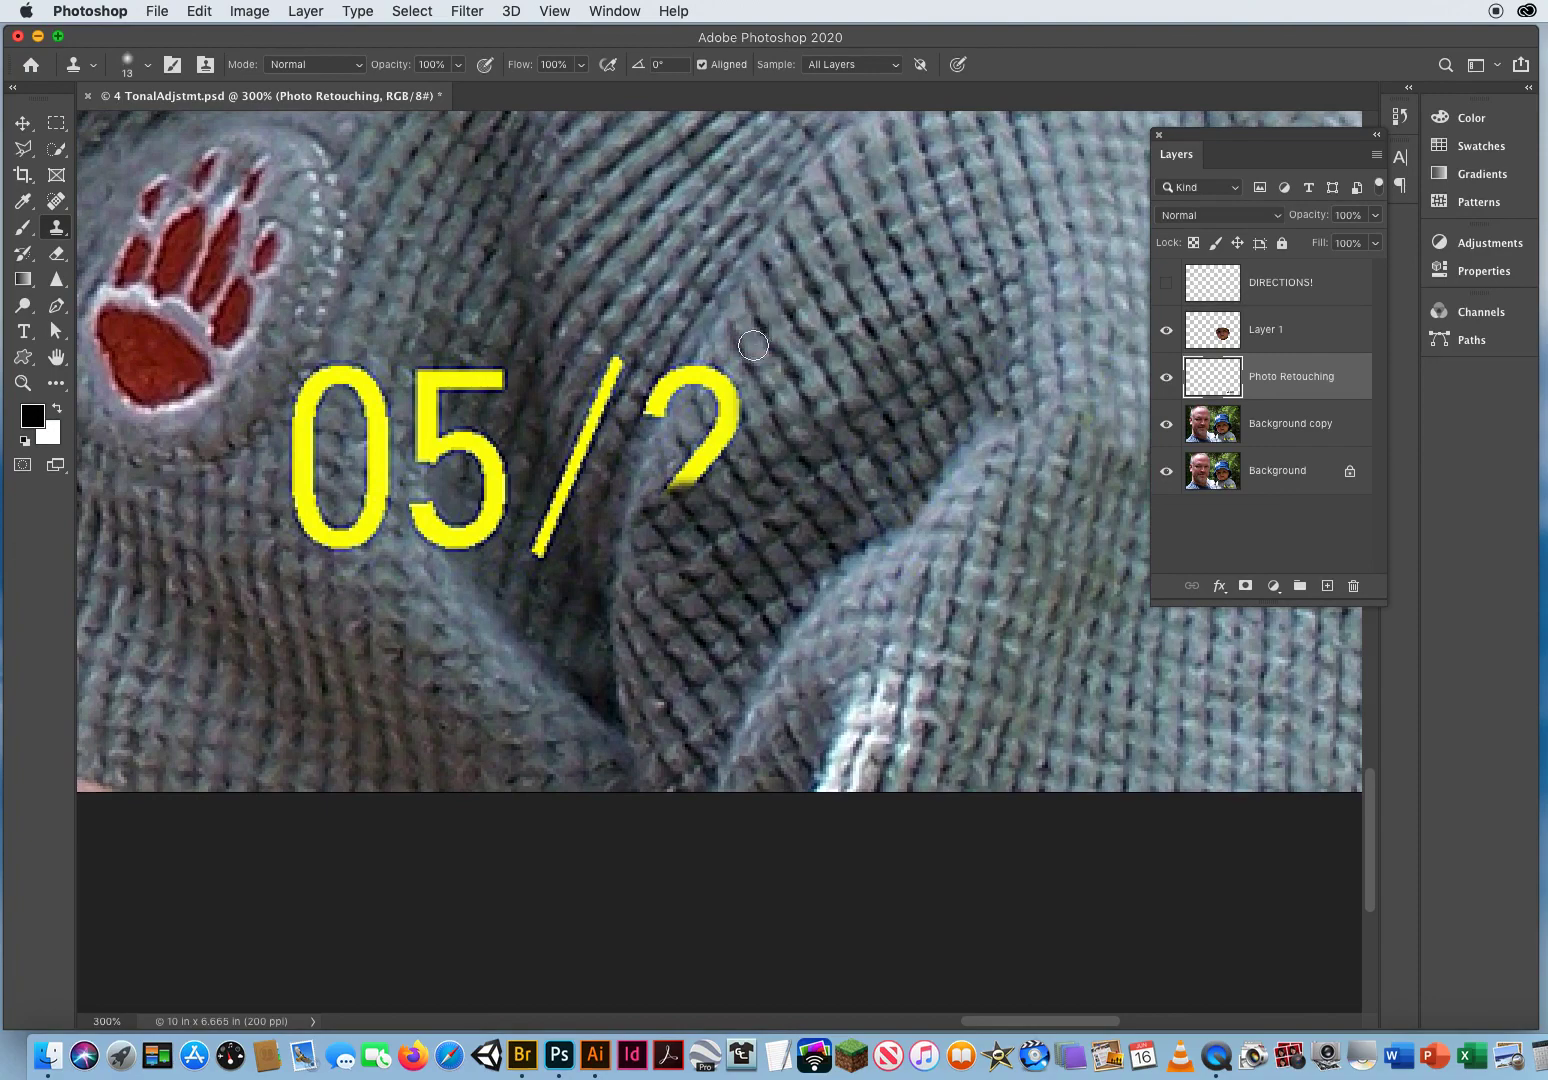
pyautogui.keyDown('alt'); pyautogui.click(724, 307); pyautogui.keyUp('alt')
pyautogui.moveTo(689, 379)
pyautogui.mouseDown()
pyautogui.moveTo(743, 387)
pyautogui.moveTo(714, 388)
pyautogui.moveTo(706, 449)
pyautogui.mouseUp()
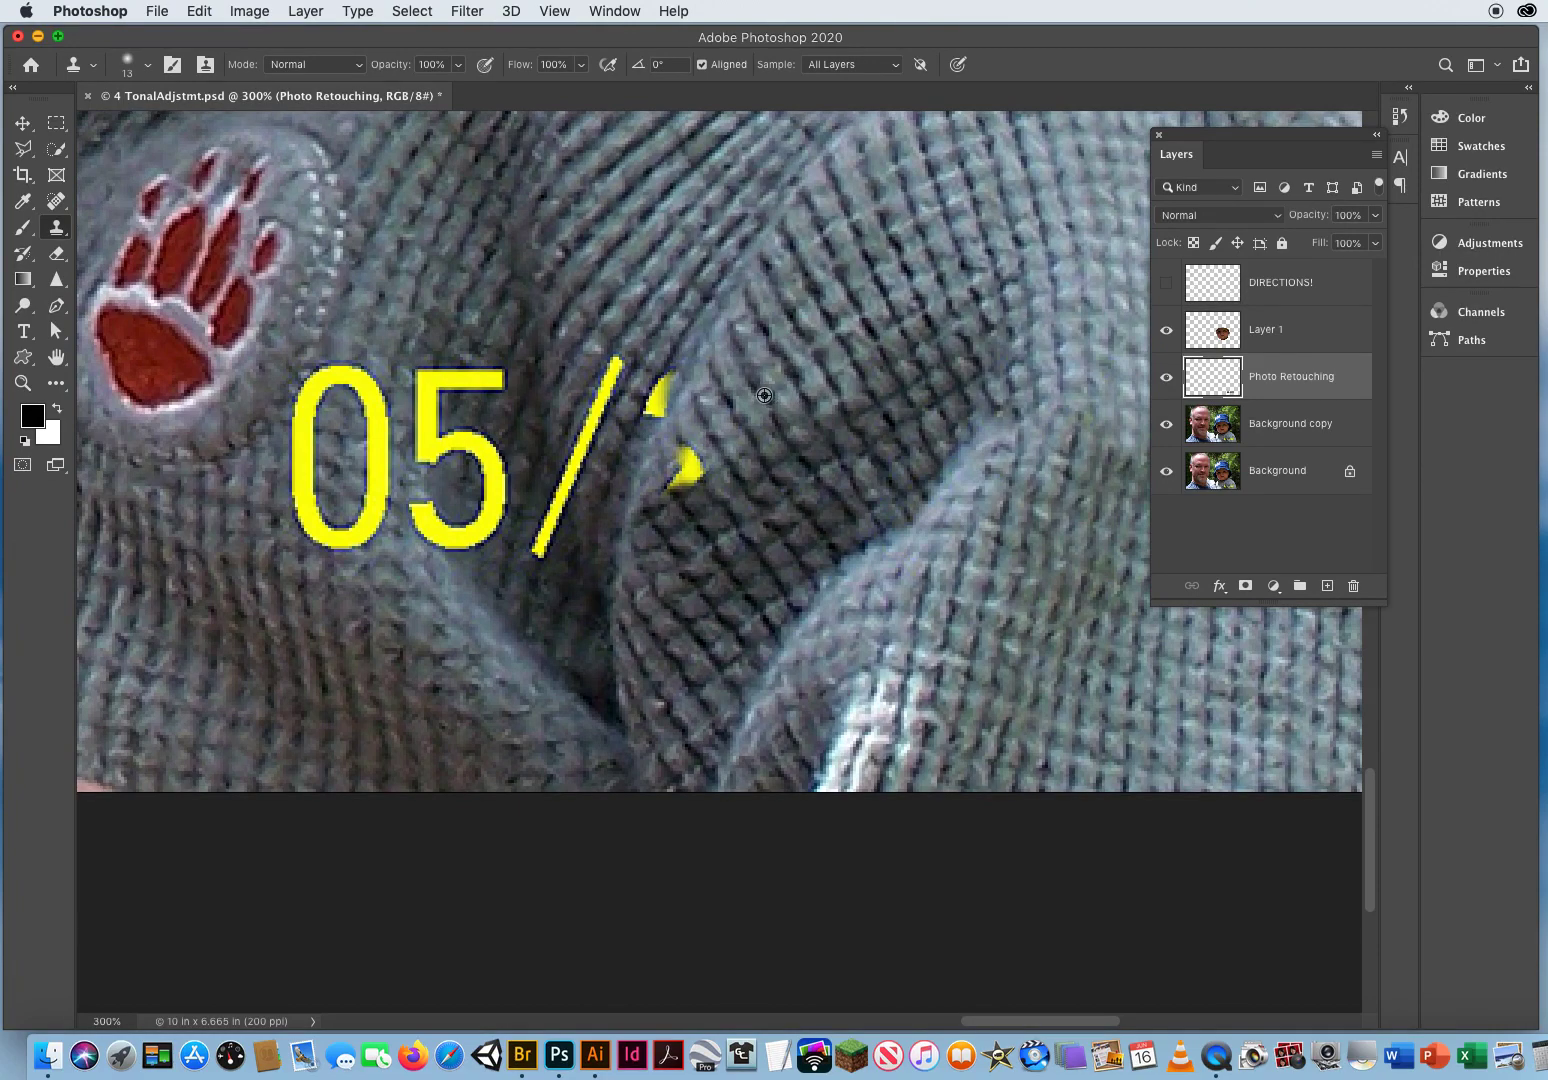
pyautogui.keyDown('alt'); pyautogui.click(749, 400); pyautogui.keyUp('alt')
pyautogui.moveTo(673, 459)
pyautogui.mouseDown()
pyautogui.moveTo(682, 440)
pyautogui.moveTo(676, 485)
pyautogui.mouseUp()
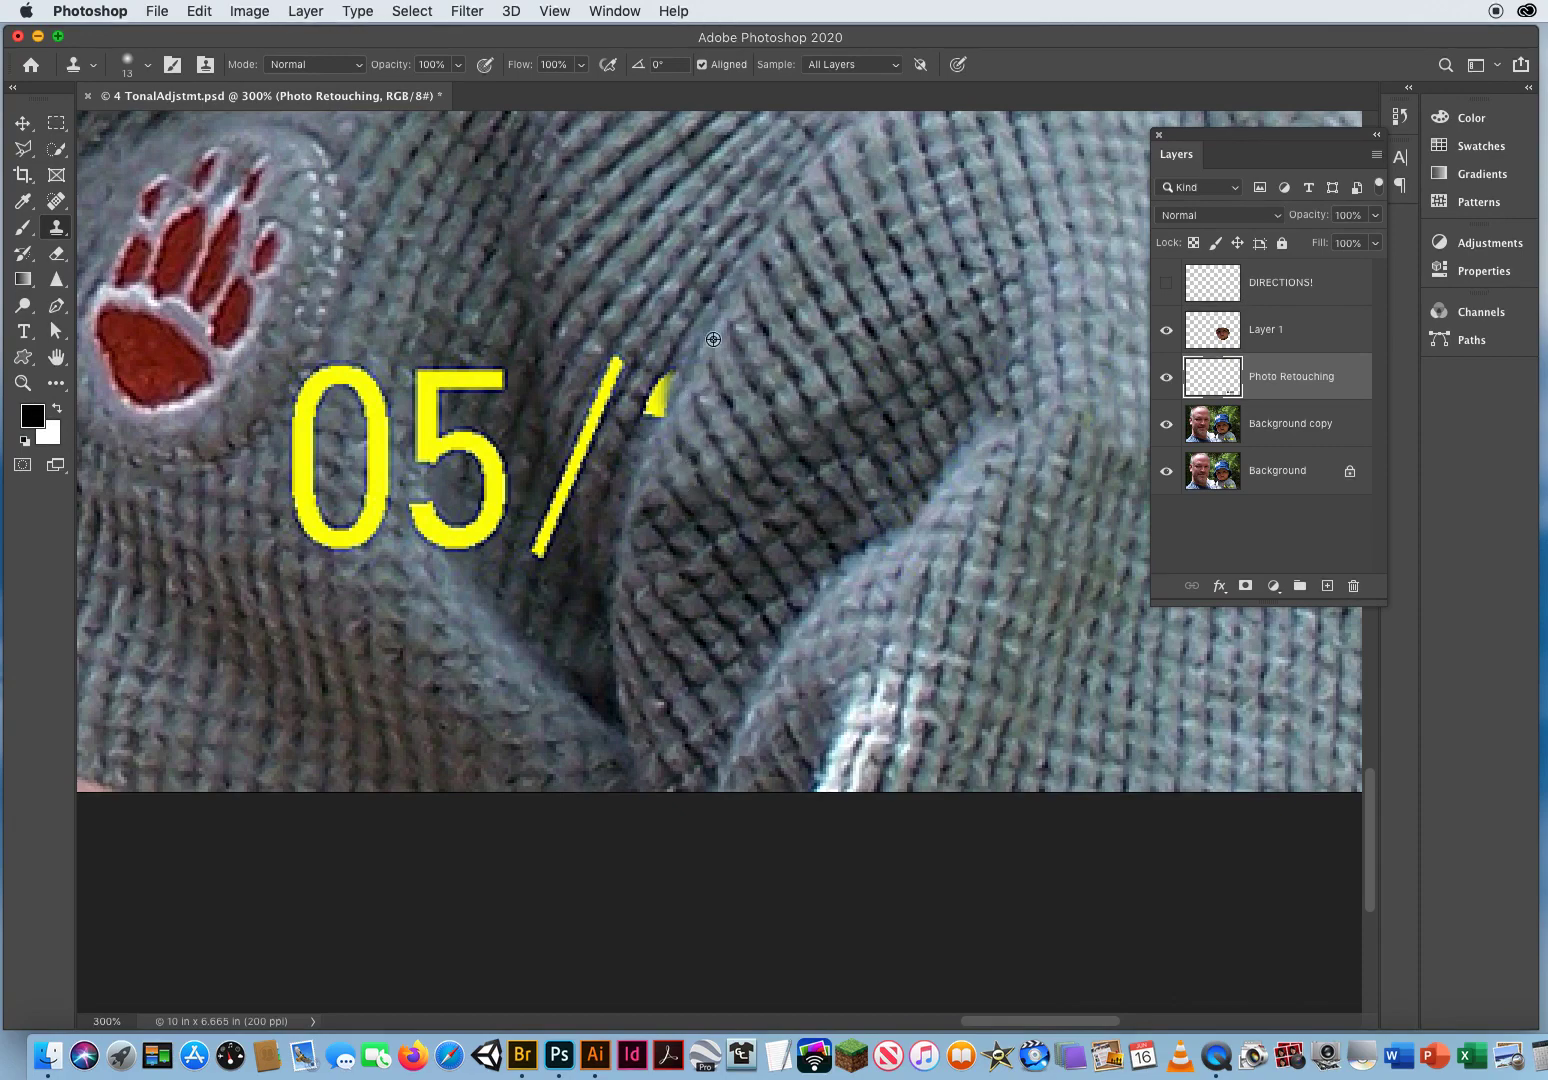
pyautogui.moveTo(687, 349)
pyautogui.mouseDown()
pyautogui.moveTo(652, 420)
pyautogui.moveTo(675, 385)
pyautogui.mouseUp()
# Step: Clone knit over the slash, then with a 16 px brush over the 5
pyautogui.moveTo(829, 453)
pyautogui.mouseDown()
pyautogui.moveTo(363, 639)
pyautogui.moveTo(304, 612)
pyautogui.moveTo(667, 542)
pyautogui.moveTo(884, 525)
pyautogui.mouseUp()
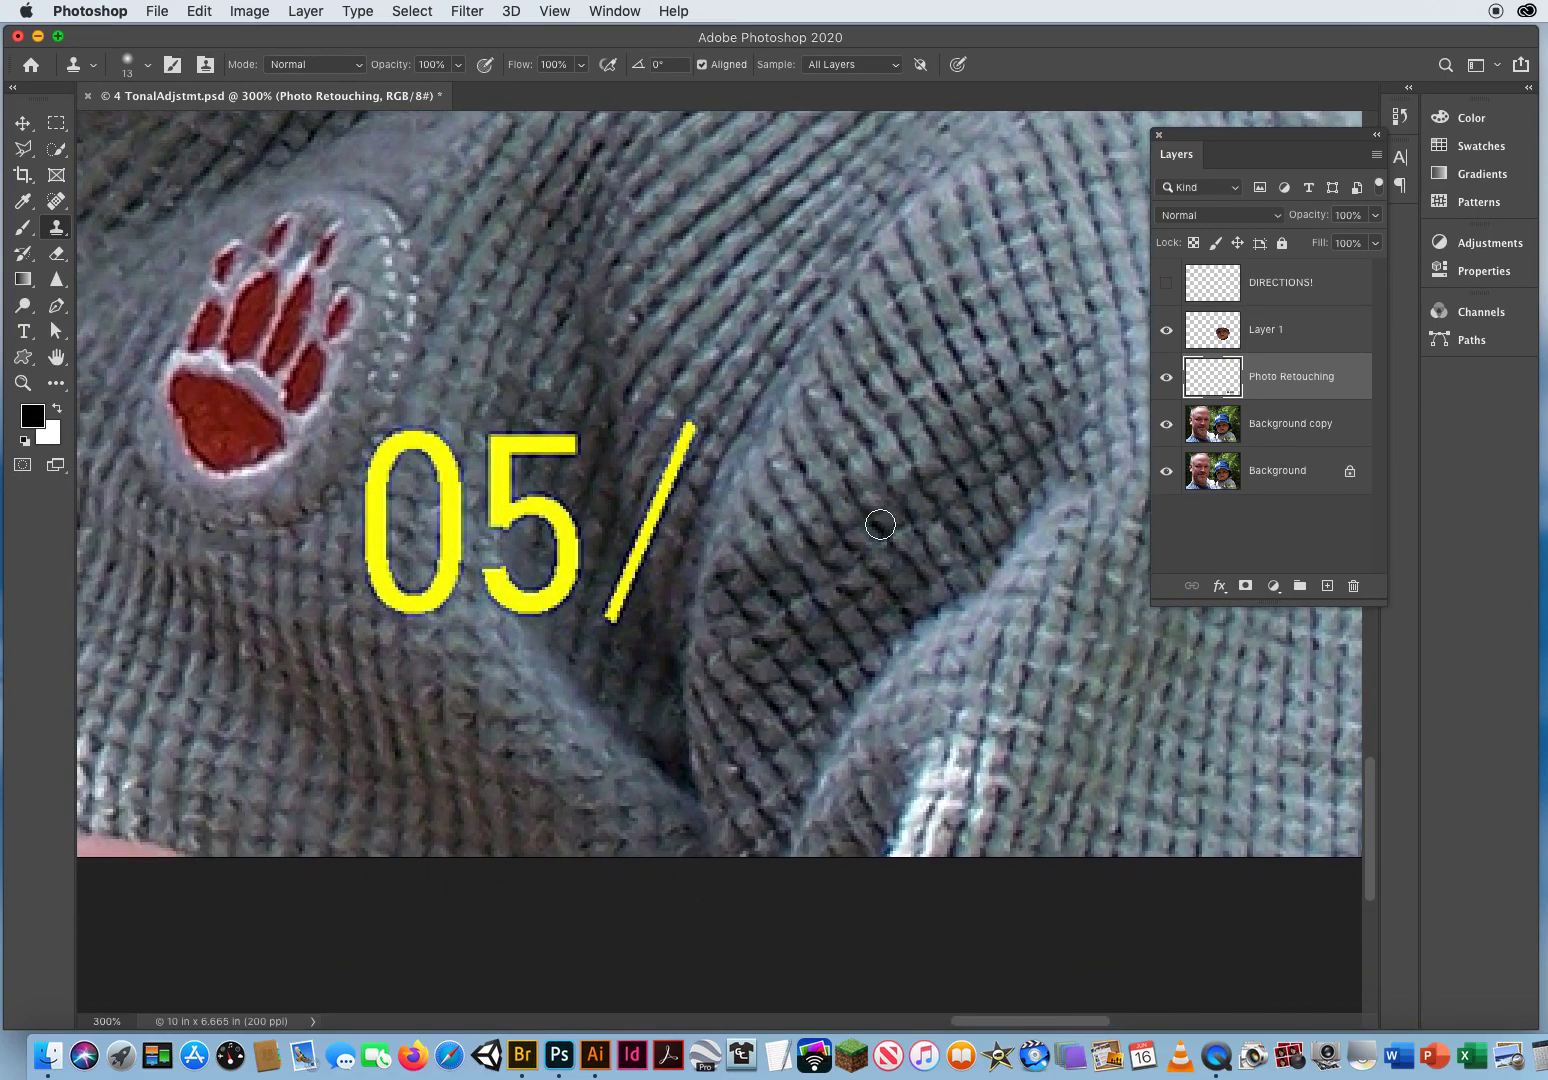
pyautogui.keyDown('alt'); pyautogui.click(628, 393); pyautogui.keyUp('alt')
pyautogui.moveTo(645, 486)
pyautogui.mouseDown()
pyautogui.moveTo(648, 520)
pyautogui.moveTo(686, 441)
pyautogui.moveTo(644, 548)
pyautogui.mouseUp()
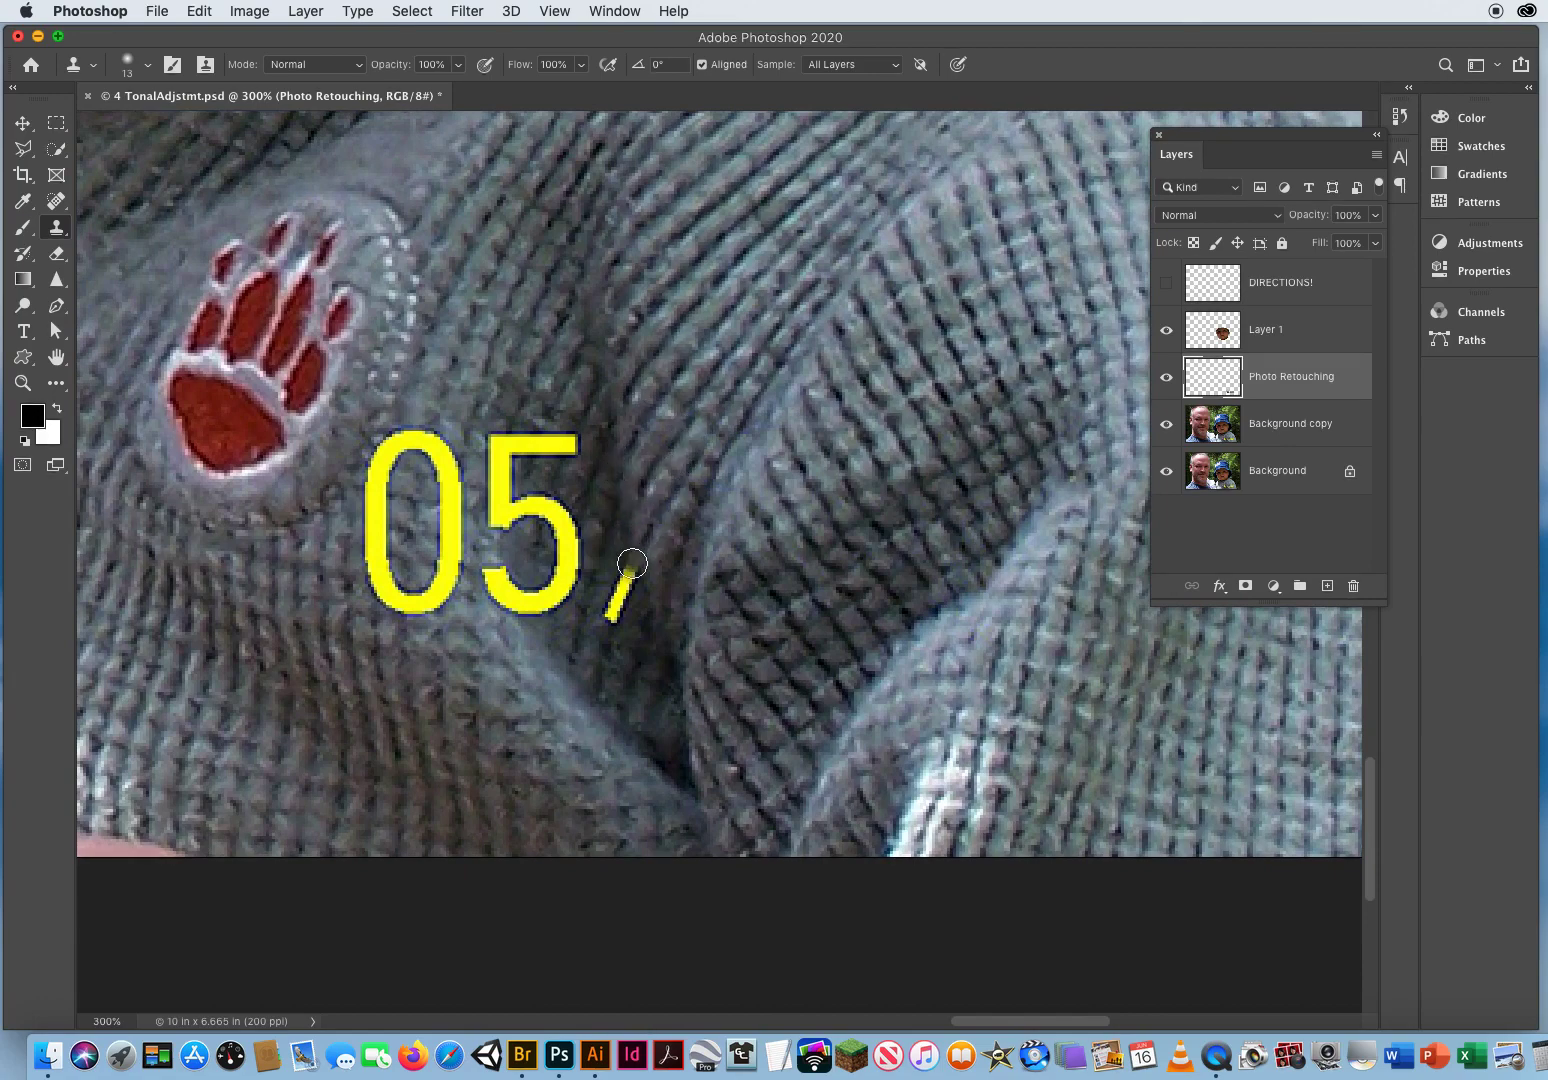
pyautogui.moveTo(631, 558); pyautogui.dragTo(622, 608)
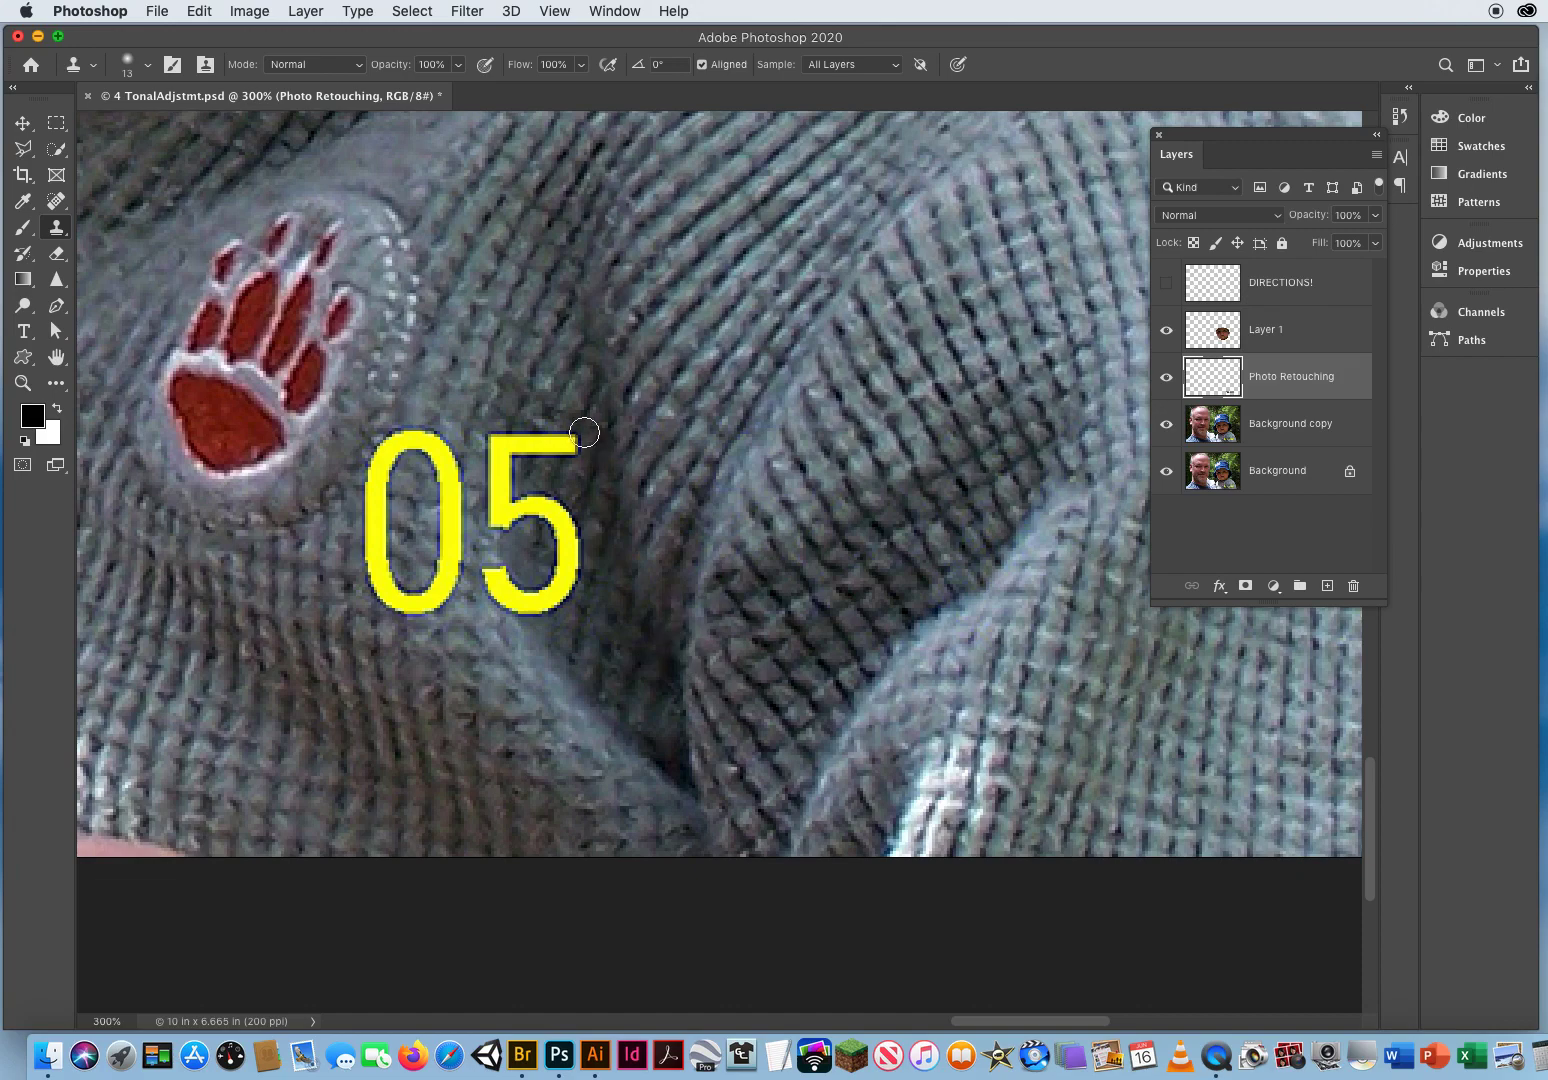
pyautogui.moveTo(587, 433); pyautogui.dragTo(586, 435)
pyautogui.moveTo(581, 566)
pyautogui.mouseDown()
pyautogui.moveTo(556, 585)
pyautogui.moveTo(572, 525)
pyautogui.mouseUp()
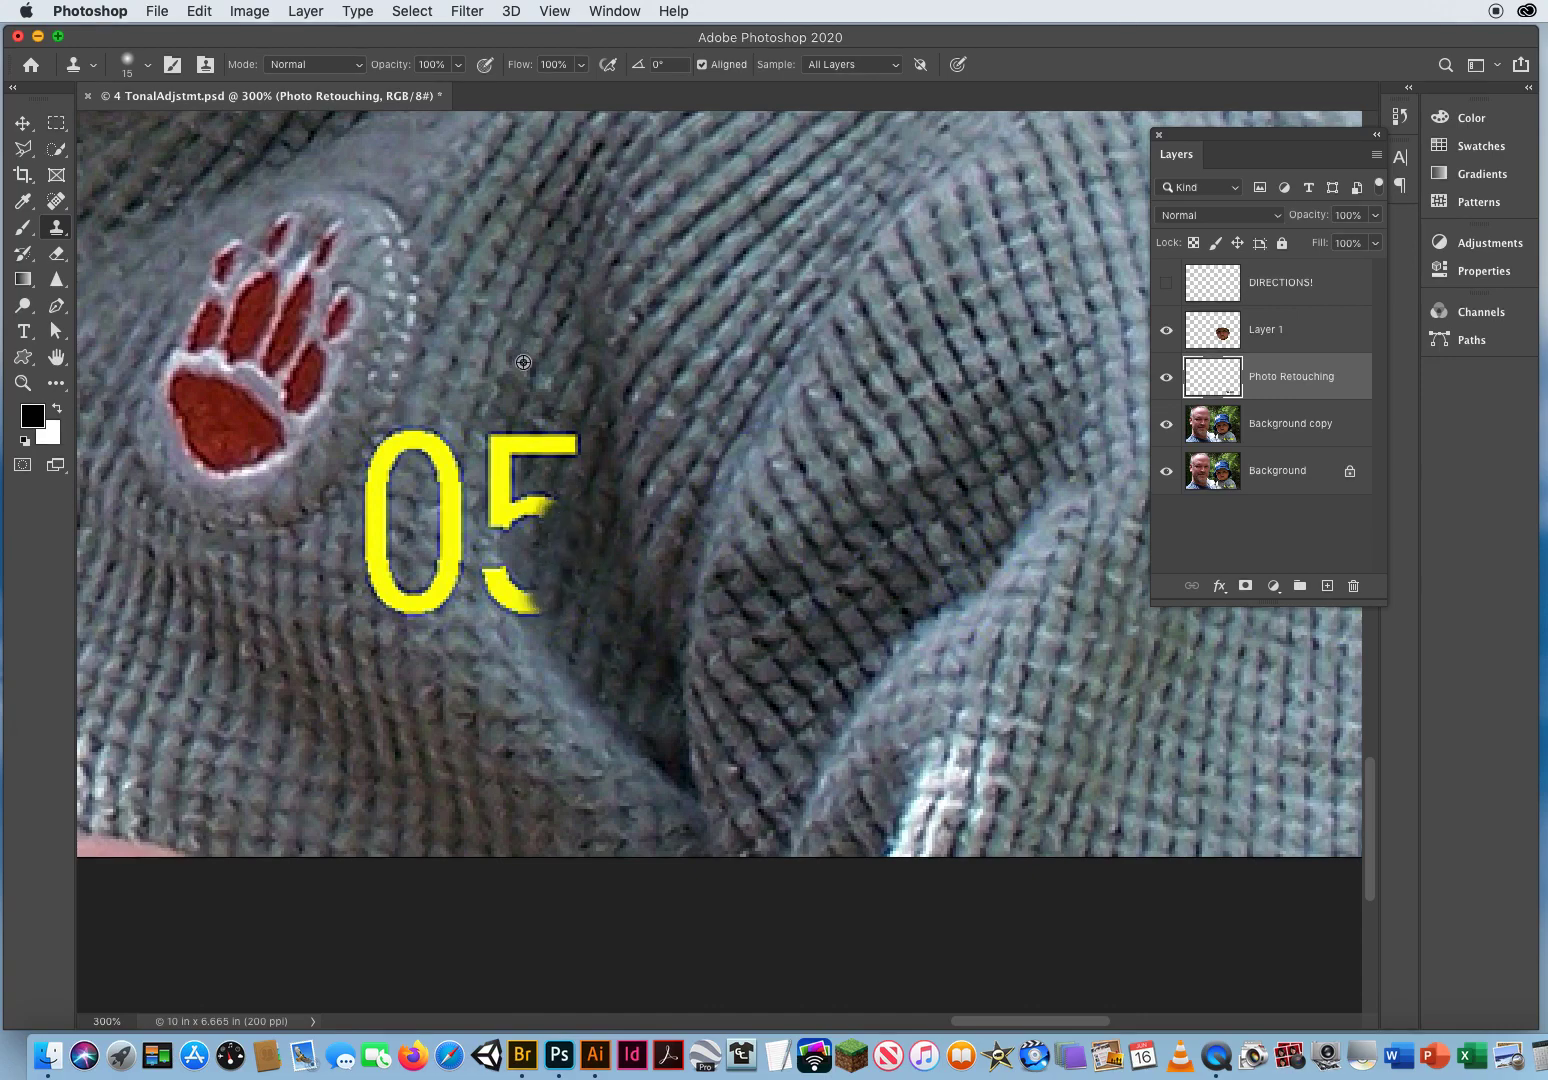
pyautogui.moveTo(519, 420)
pyautogui.mouseDown()
pyautogui.moveTo(500, 445)
pyautogui.moveTo(574, 449)
pyautogui.moveTo(504, 443)
pyautogui.moveTo(503, 514)
pyautogui.moveTo(545, 520)
pyautogui.moveTo(535, 511)
pyautogui.mouseUp()
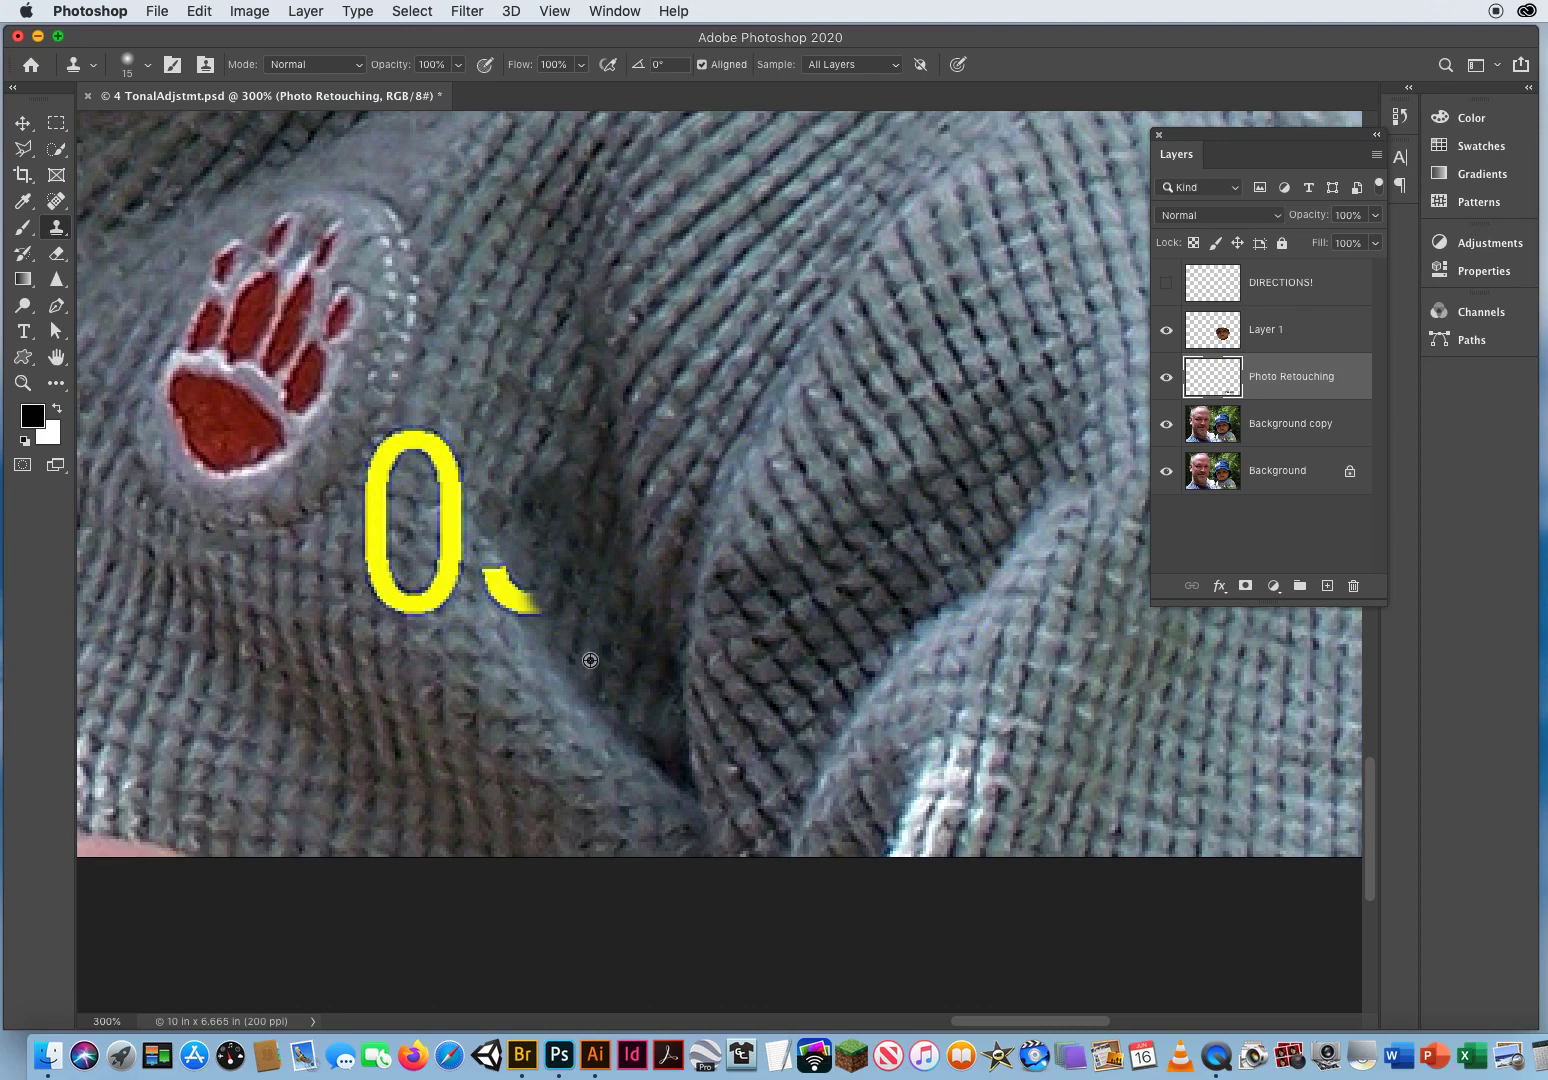
# Step: Cover the 0 and the last yellow arch of the date with knit texture
pyautogui.moveTo(553, 610)
pyautogui.mouseDown()
pyautogui.moveTo(557, 566)
pyautogui.moveTo(581, 600)
pyautogui.moveTo(539, 664)
pyautogui.moveTo(506, 600)
pyautogui.mouseUp()
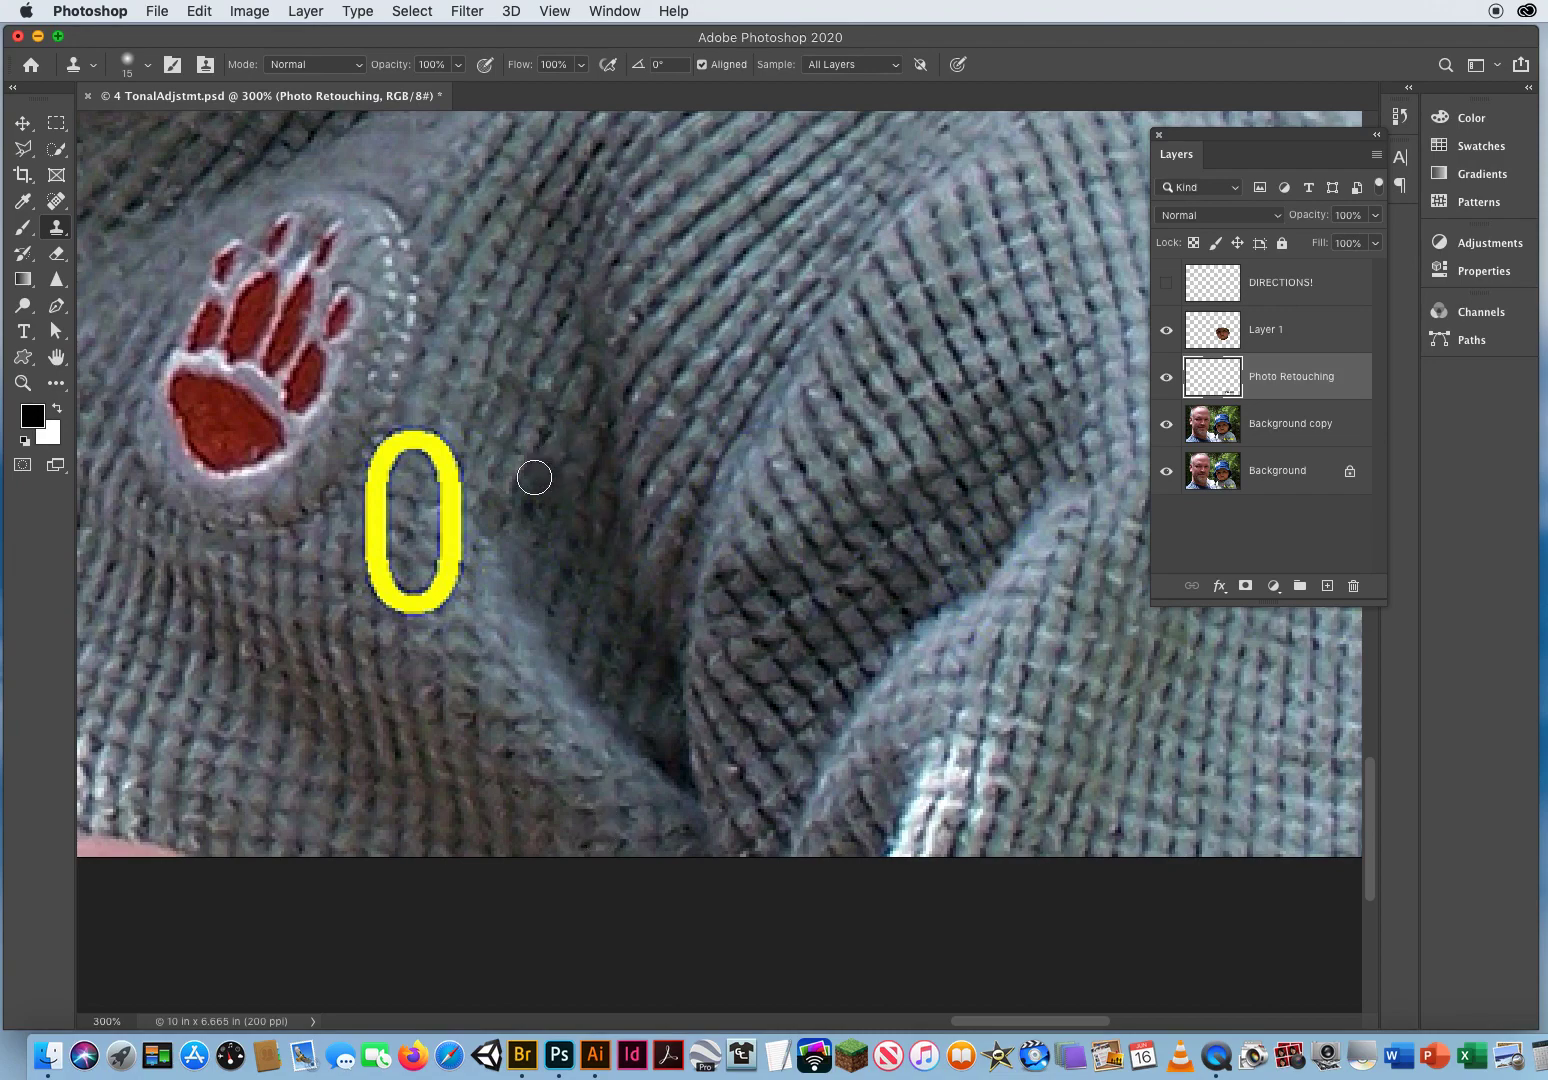
pyautogui.keyDown('alt'); pyautogui.click(530, 700); pyautogui.keyUp('alt')
pyautogui.moveTo(455, 596)
pyautogui.mouseDown()
pyautogui.moveTo(436, 605)
pyautogui.moveTo(450, 560)
pyautogui.moveTo(420, 612)
pyautogui.moveTo(385, 590)
pyautogui.moveTo(376, 512)
pyautogui.moveTo(380, 535)
pyautogui.mouseUp()
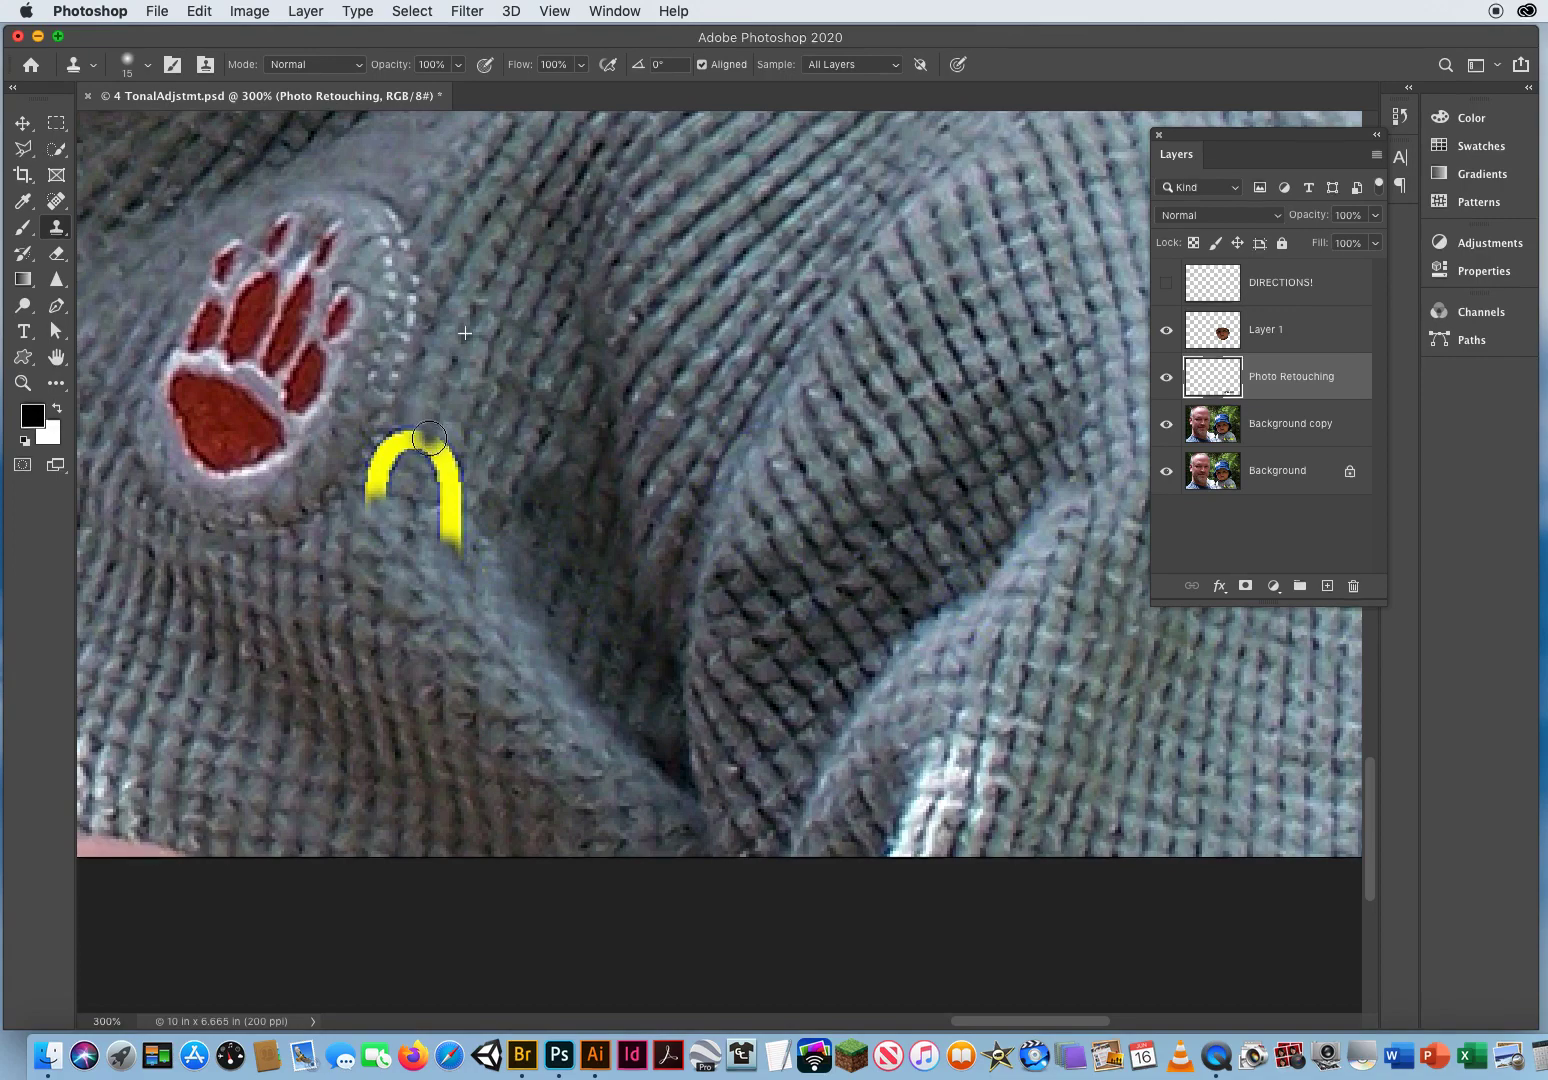
pyautogui.moveTo(434, 432); pyautogui.dragTo(454, 553)
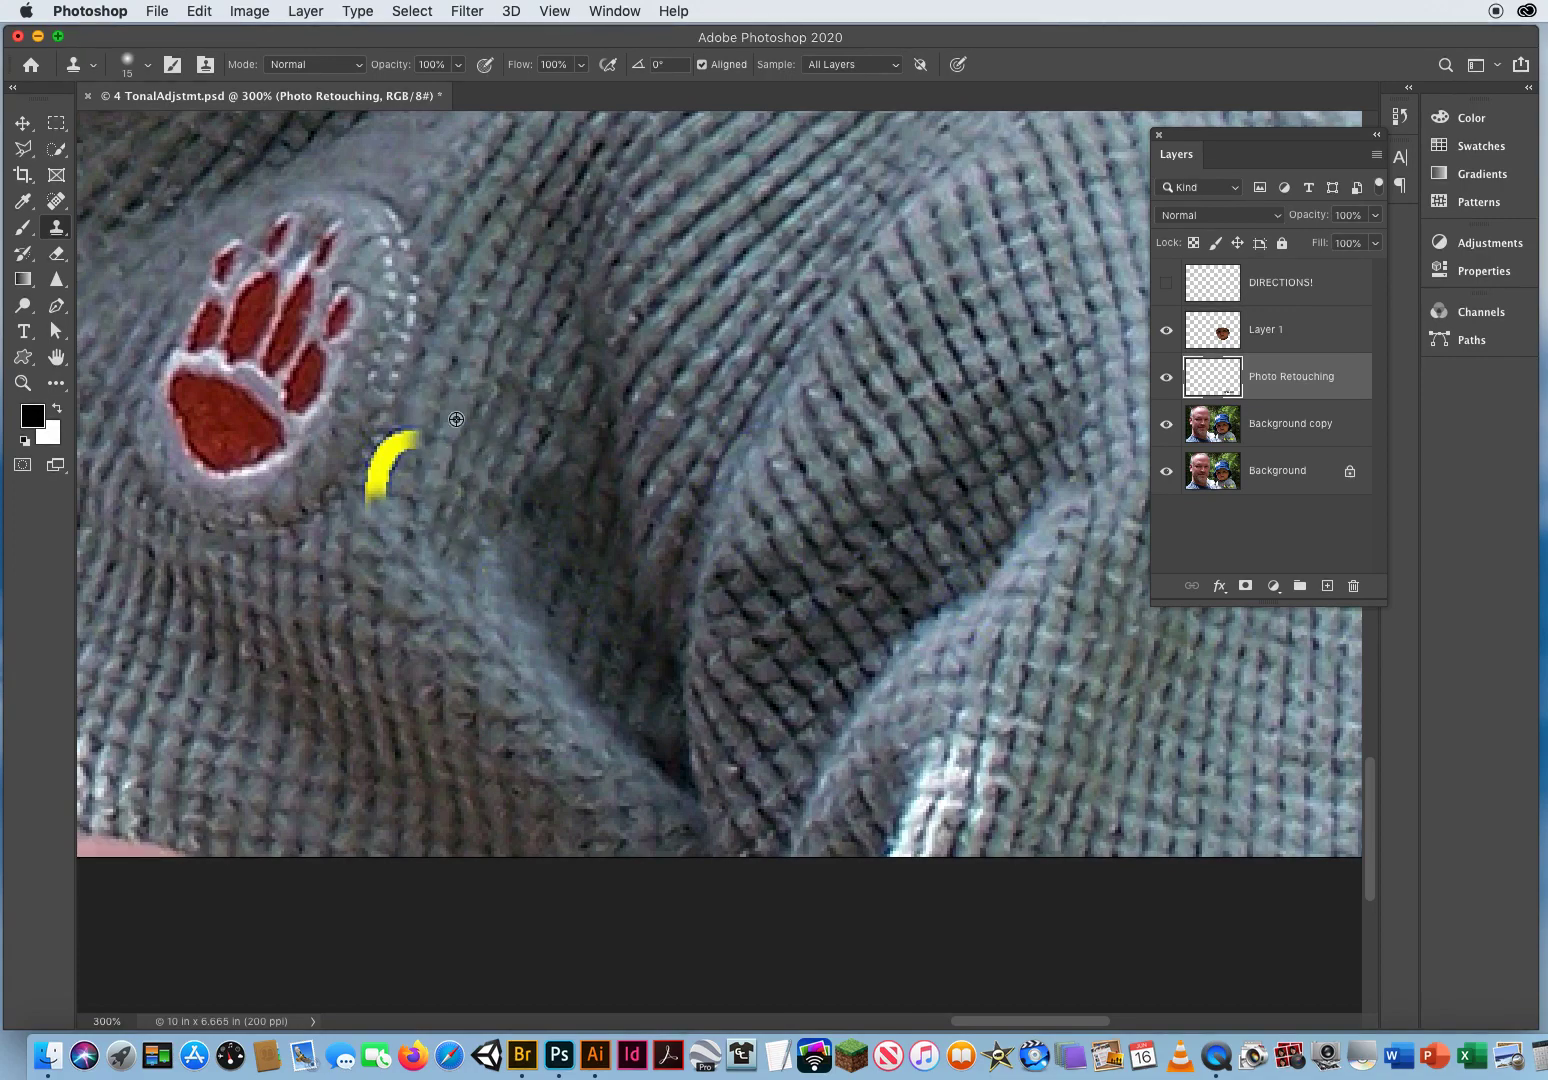
pyautogui.moveTo(417, 433); pyautogui.dragTo(391, 476)
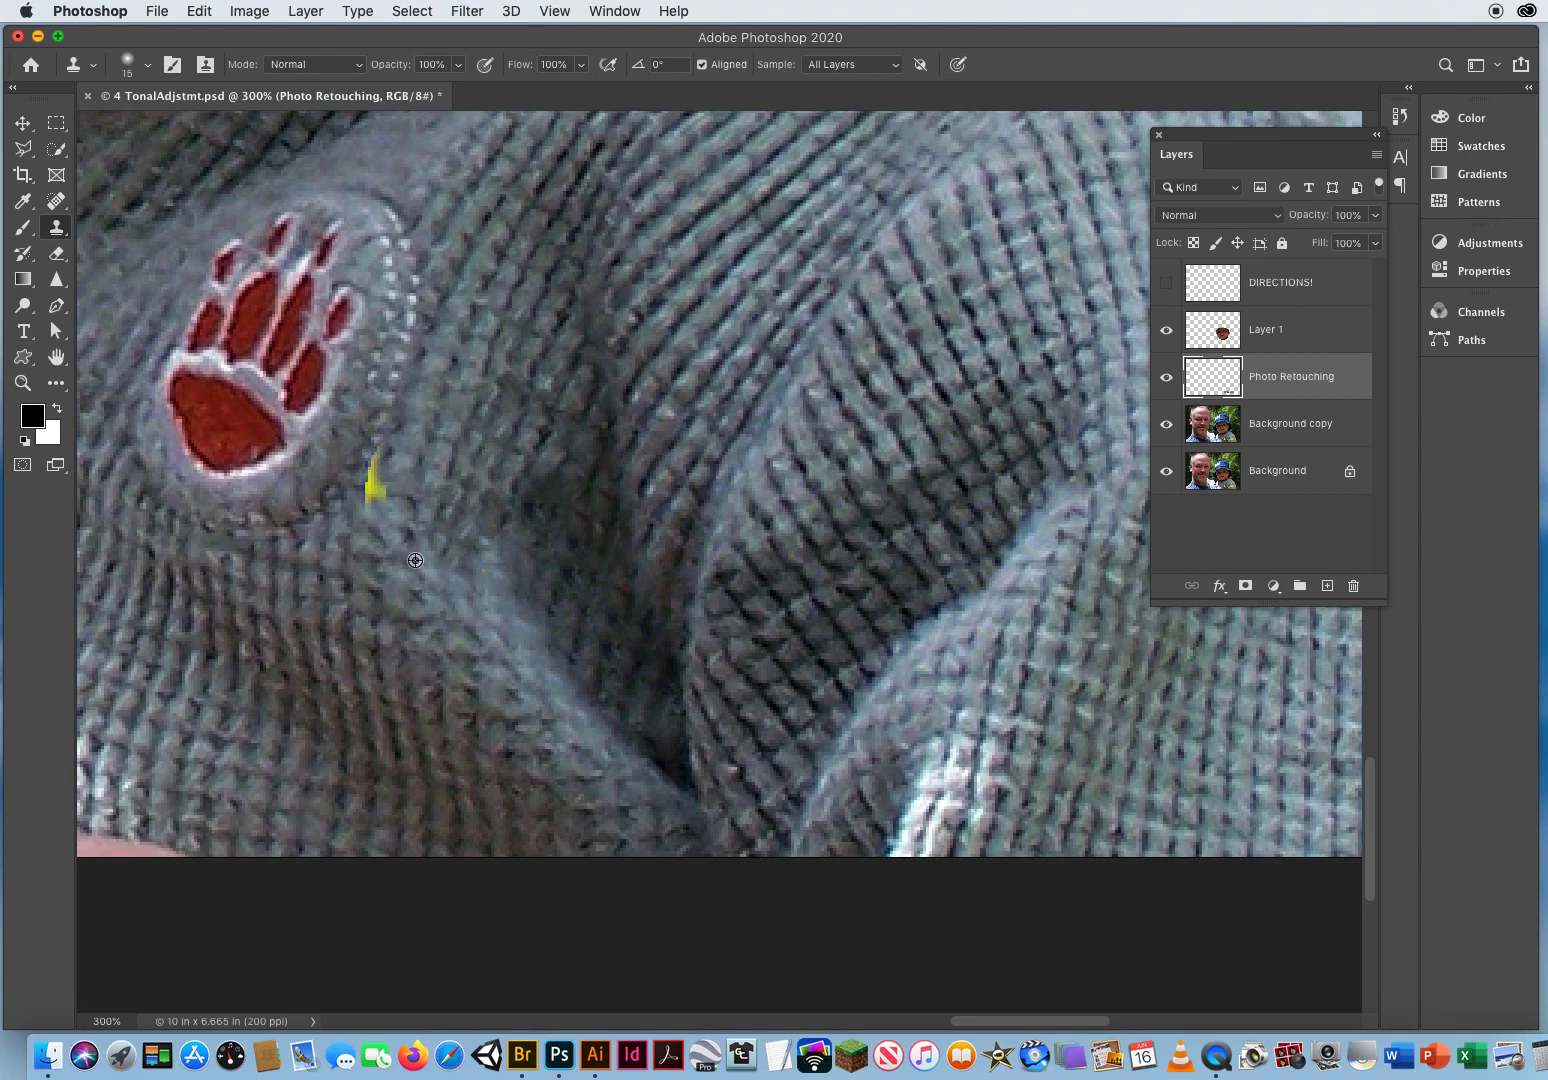
pyautogui.moveTo(373, 496); pyautogui.dragTo(385, 456)
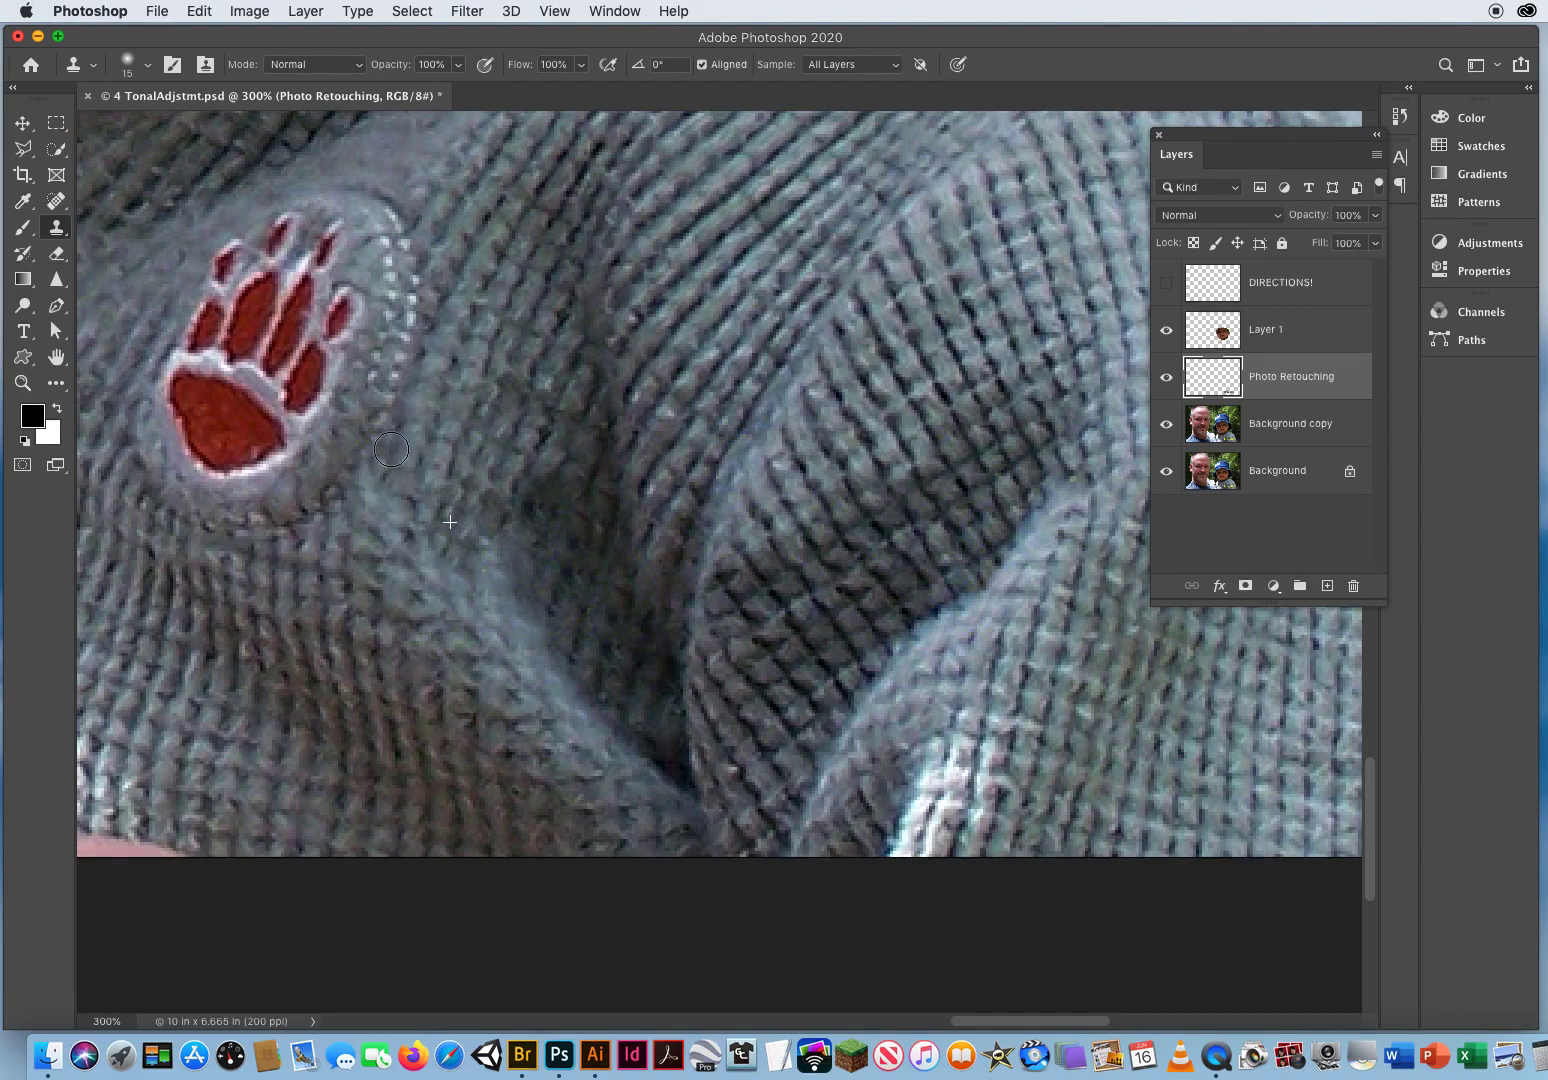
# Step: Zoom out from the shirt to 100%
pyautogui.click(22, 388)
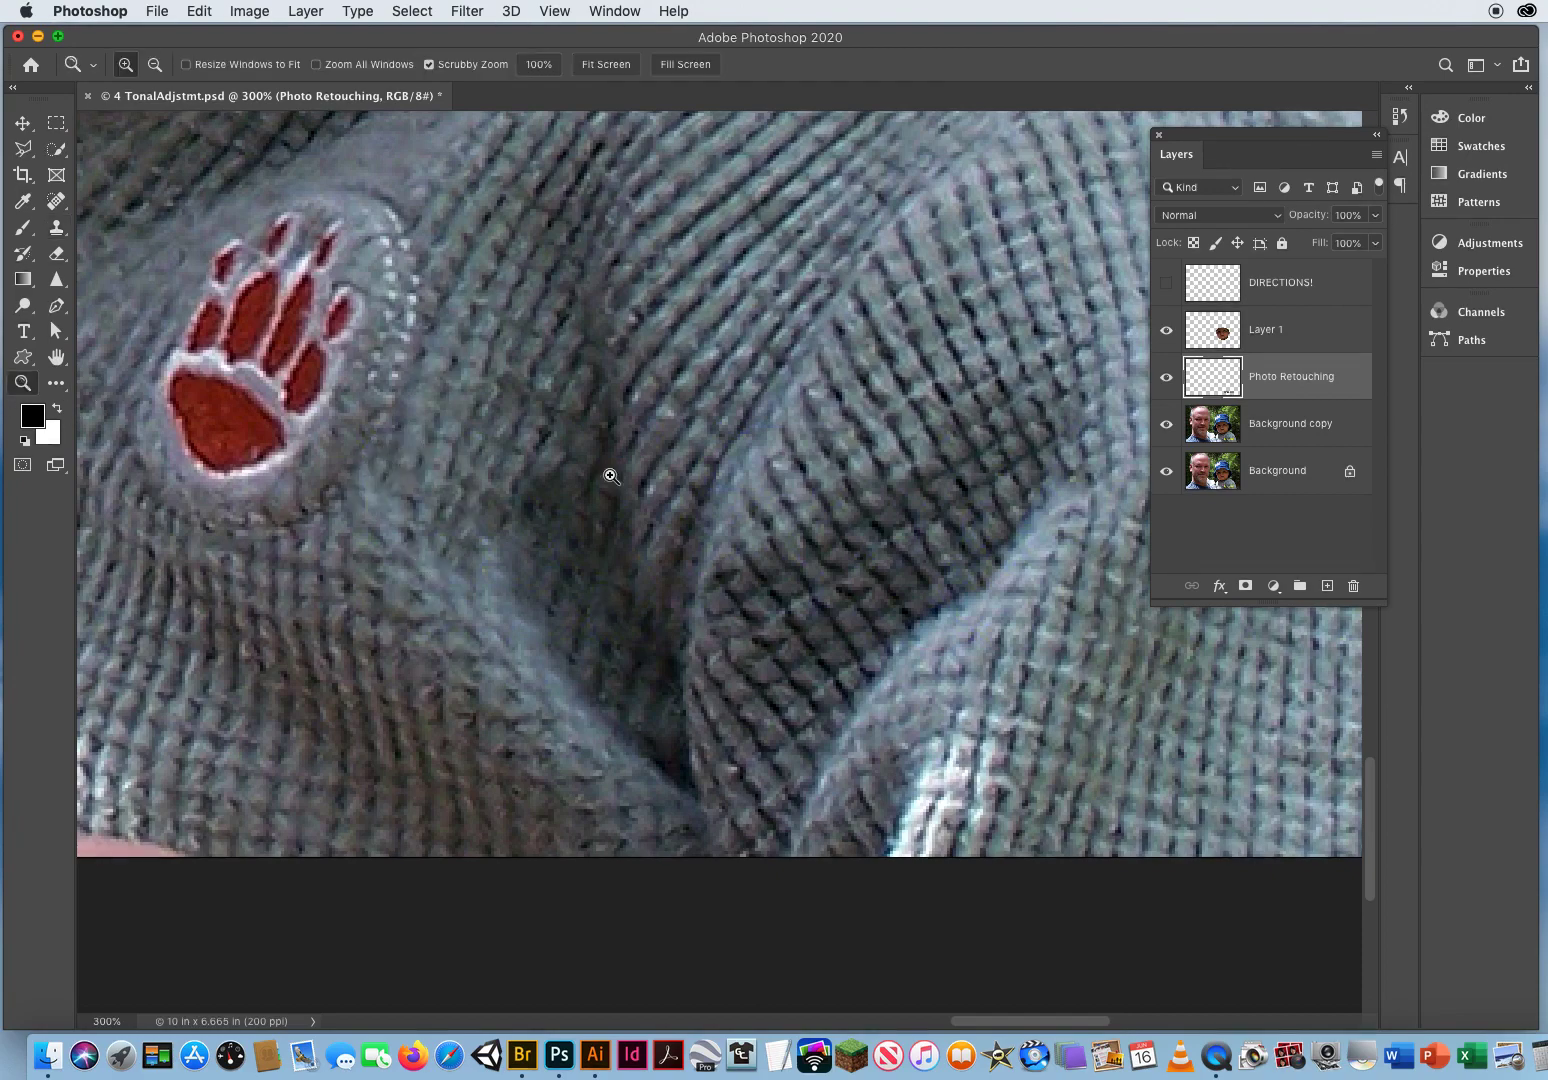
pyautogui.keyDown('alt'); pyautogui.click(705, 457); pyautogui.keyUp('alt')
pyautogui.keyDown('alt'); pyautogui.click(718, 467); pyautogui.keyUp('alt')
pyautogui.hscroll(5, 722, 472)
pyautogui.scroll(2, 643, 528)
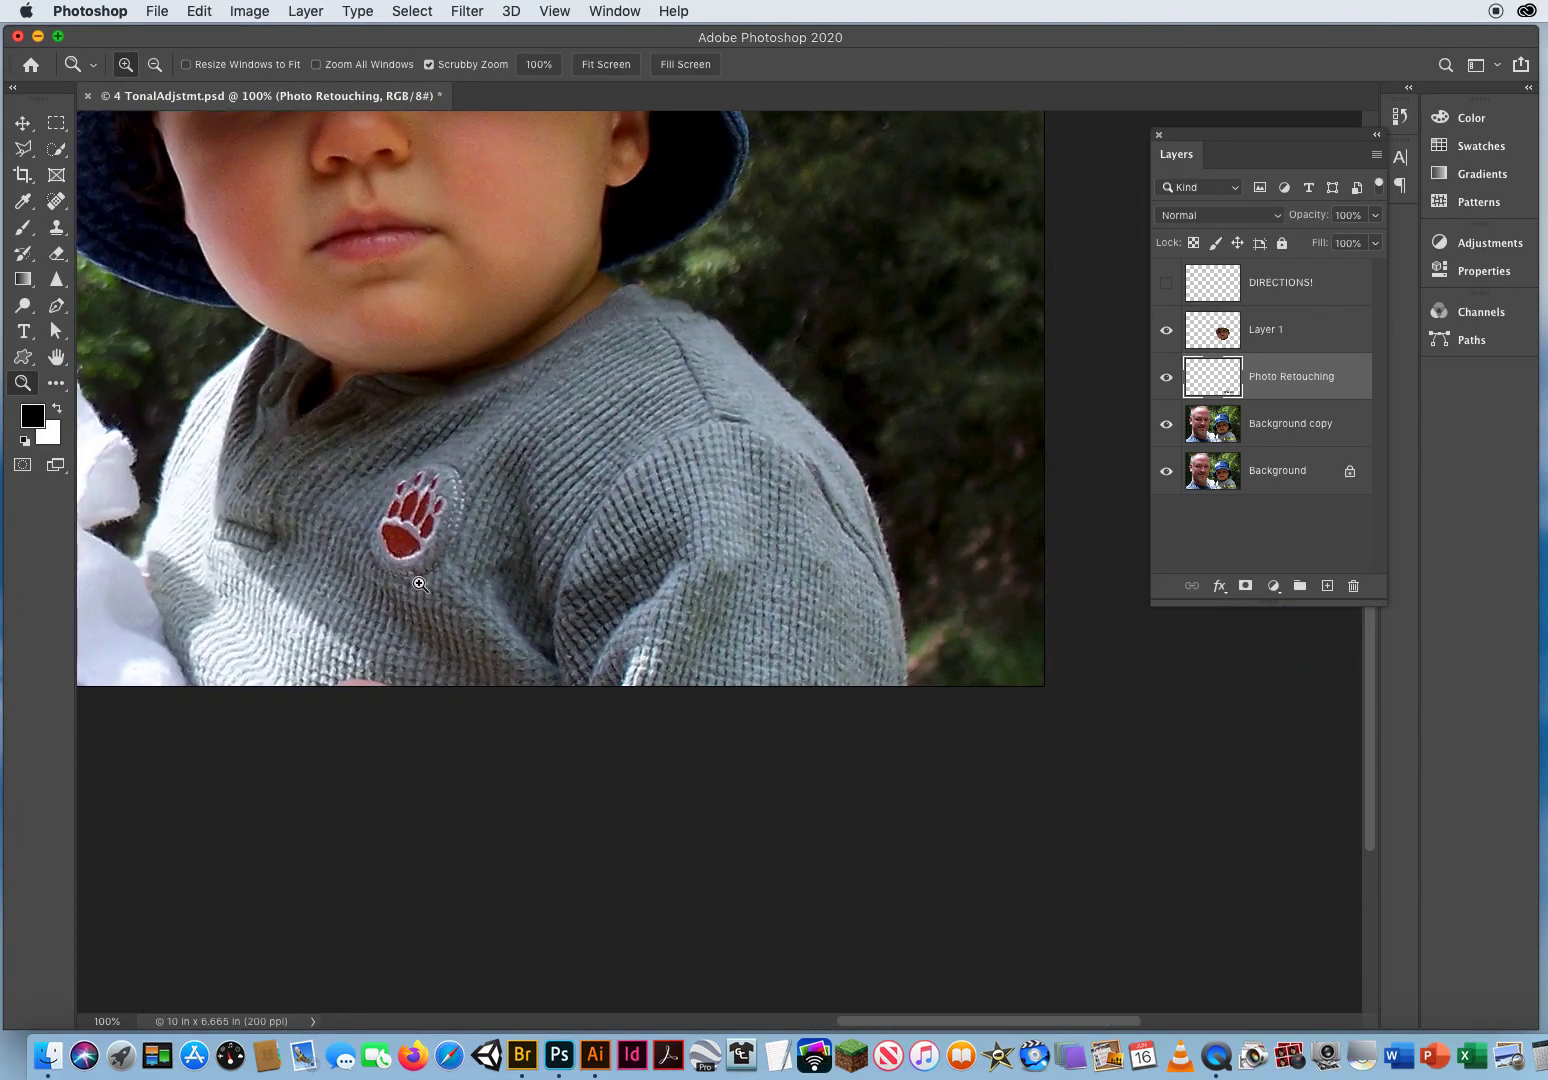
# Step: Toggle the Photo Retouching layer twice to compare before and after, then view the whole photo
pyautogui.click(1170, 379)
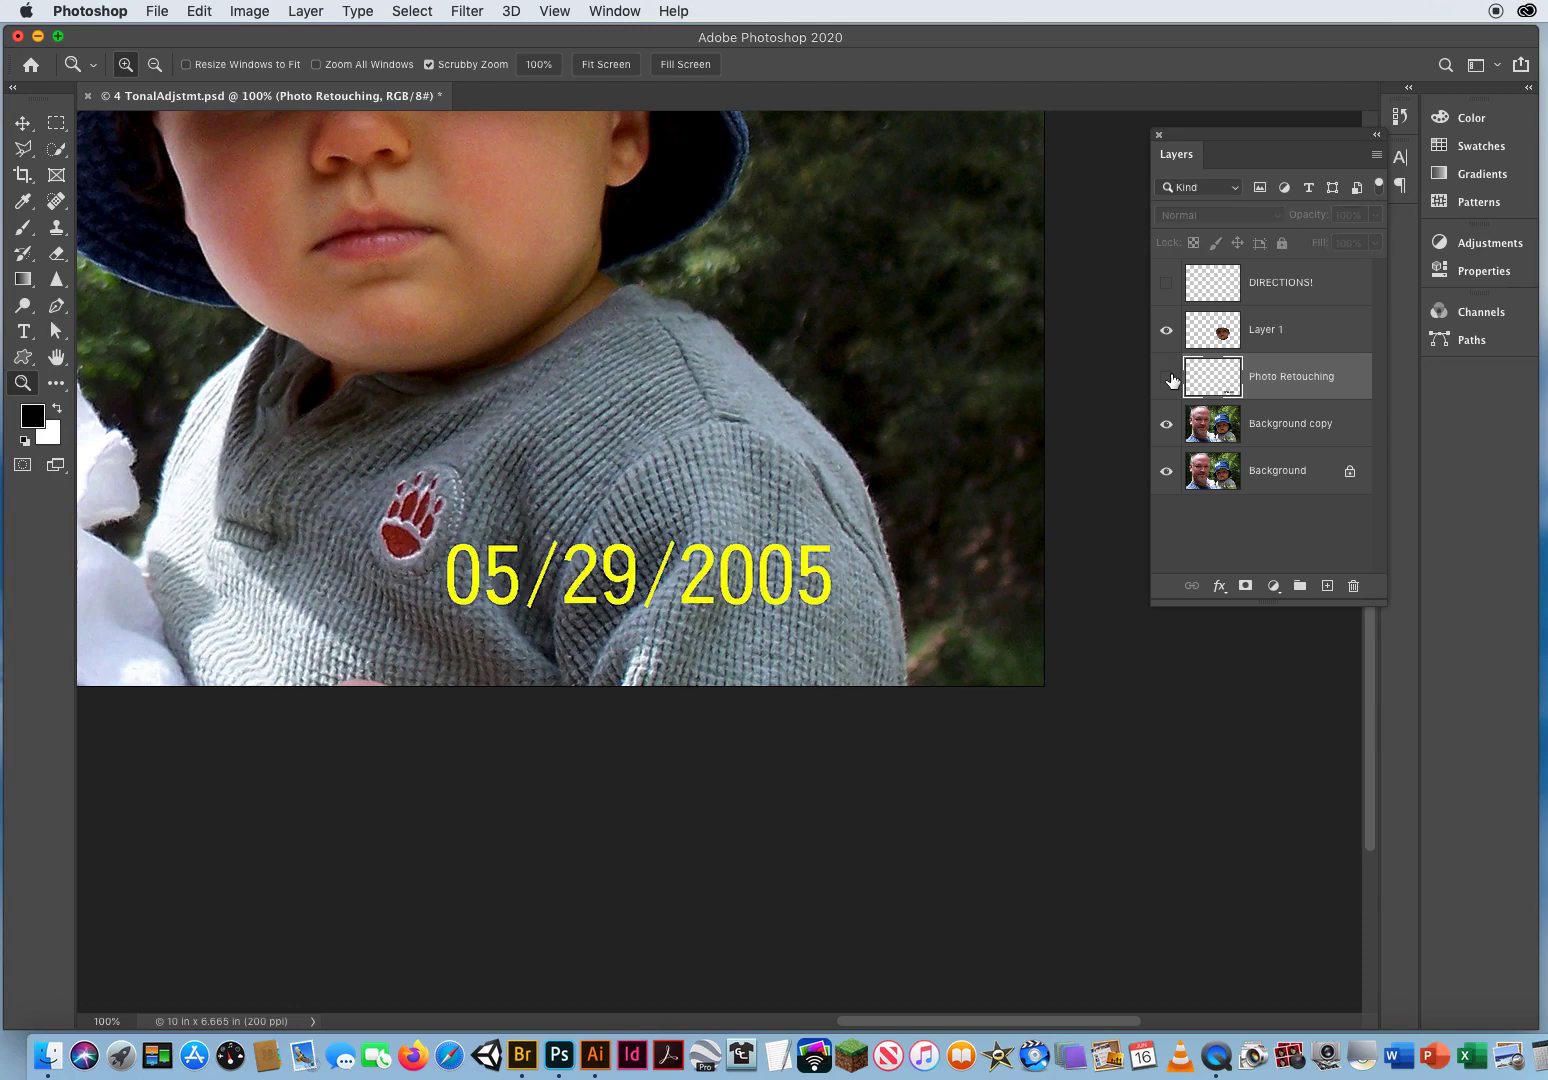
pyautogui.click(1170, 379)
pyautogui.click(1168, 378)
pyautogui.click(1168, 378)
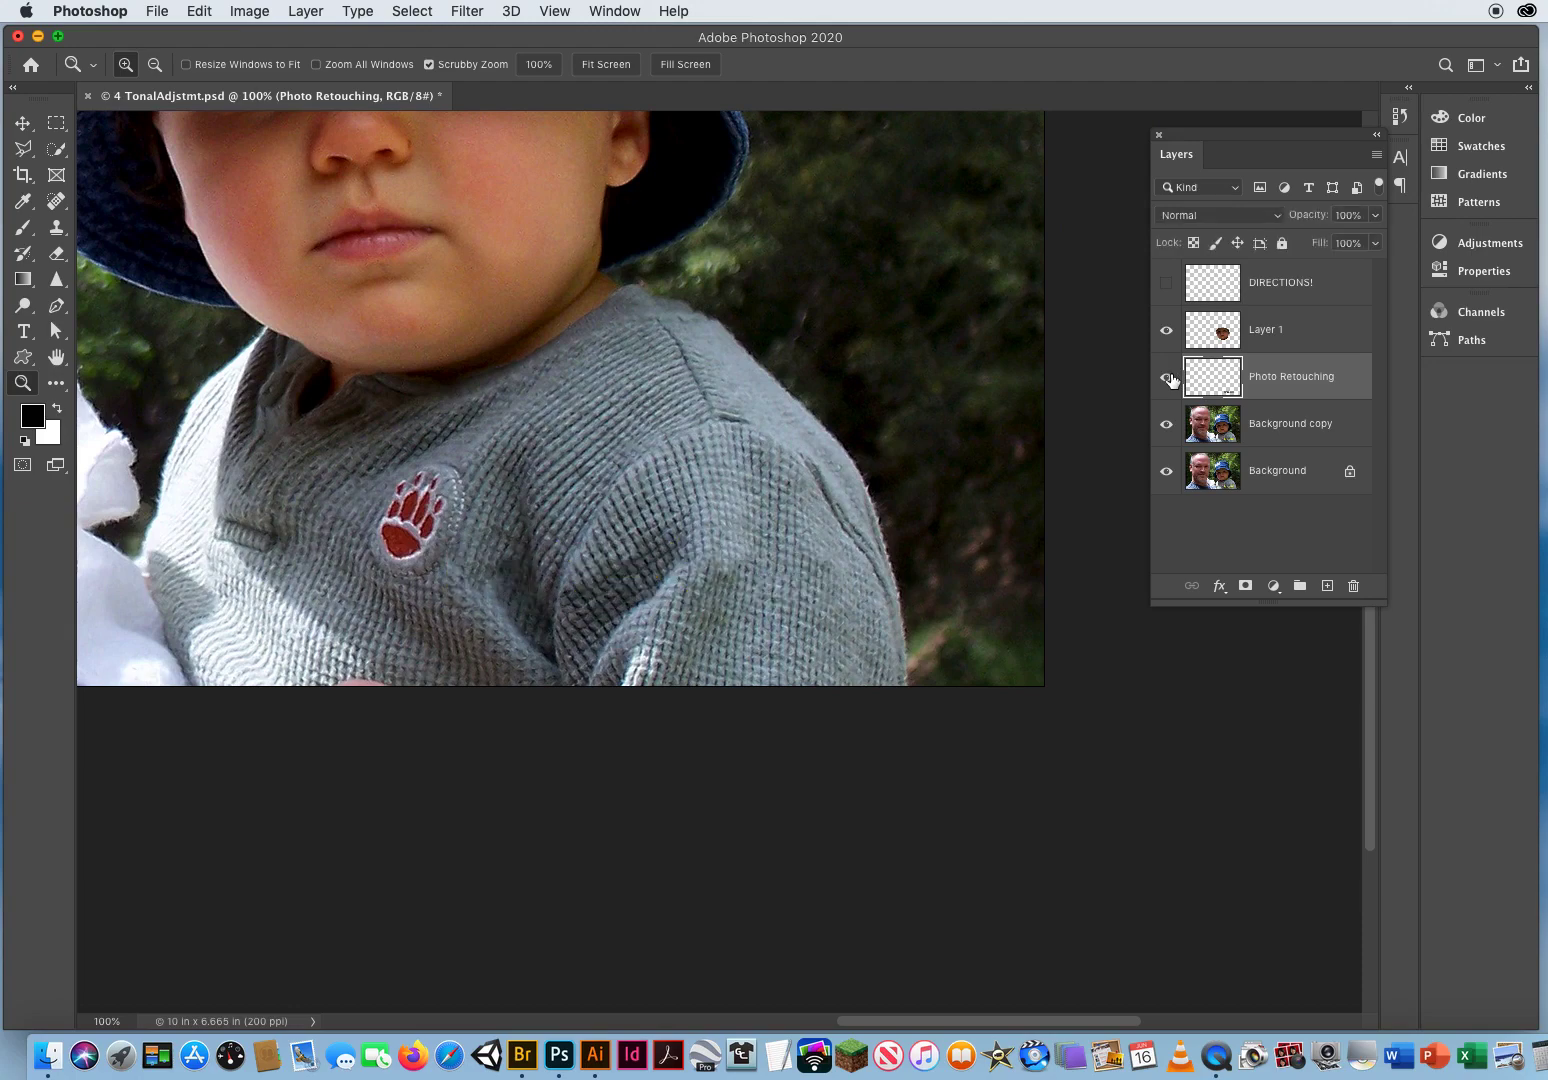
pyautogui.scroll(-5, 540, 530)
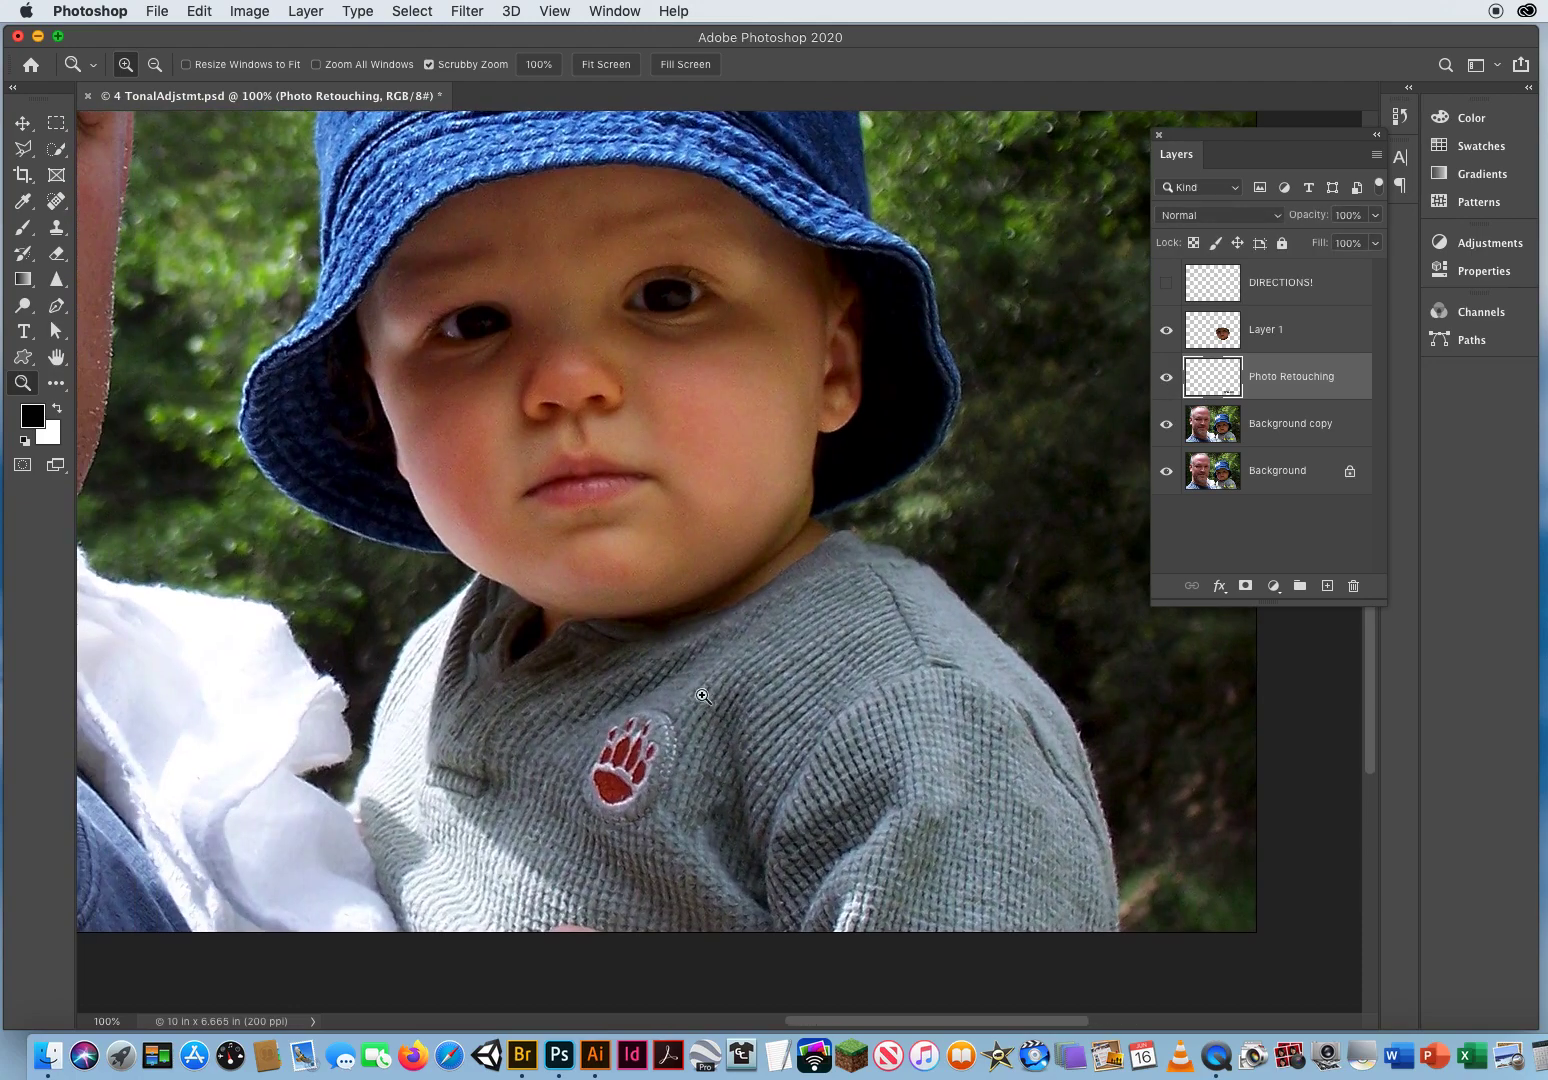
pyautogui.scroll(-2, 753, 690)
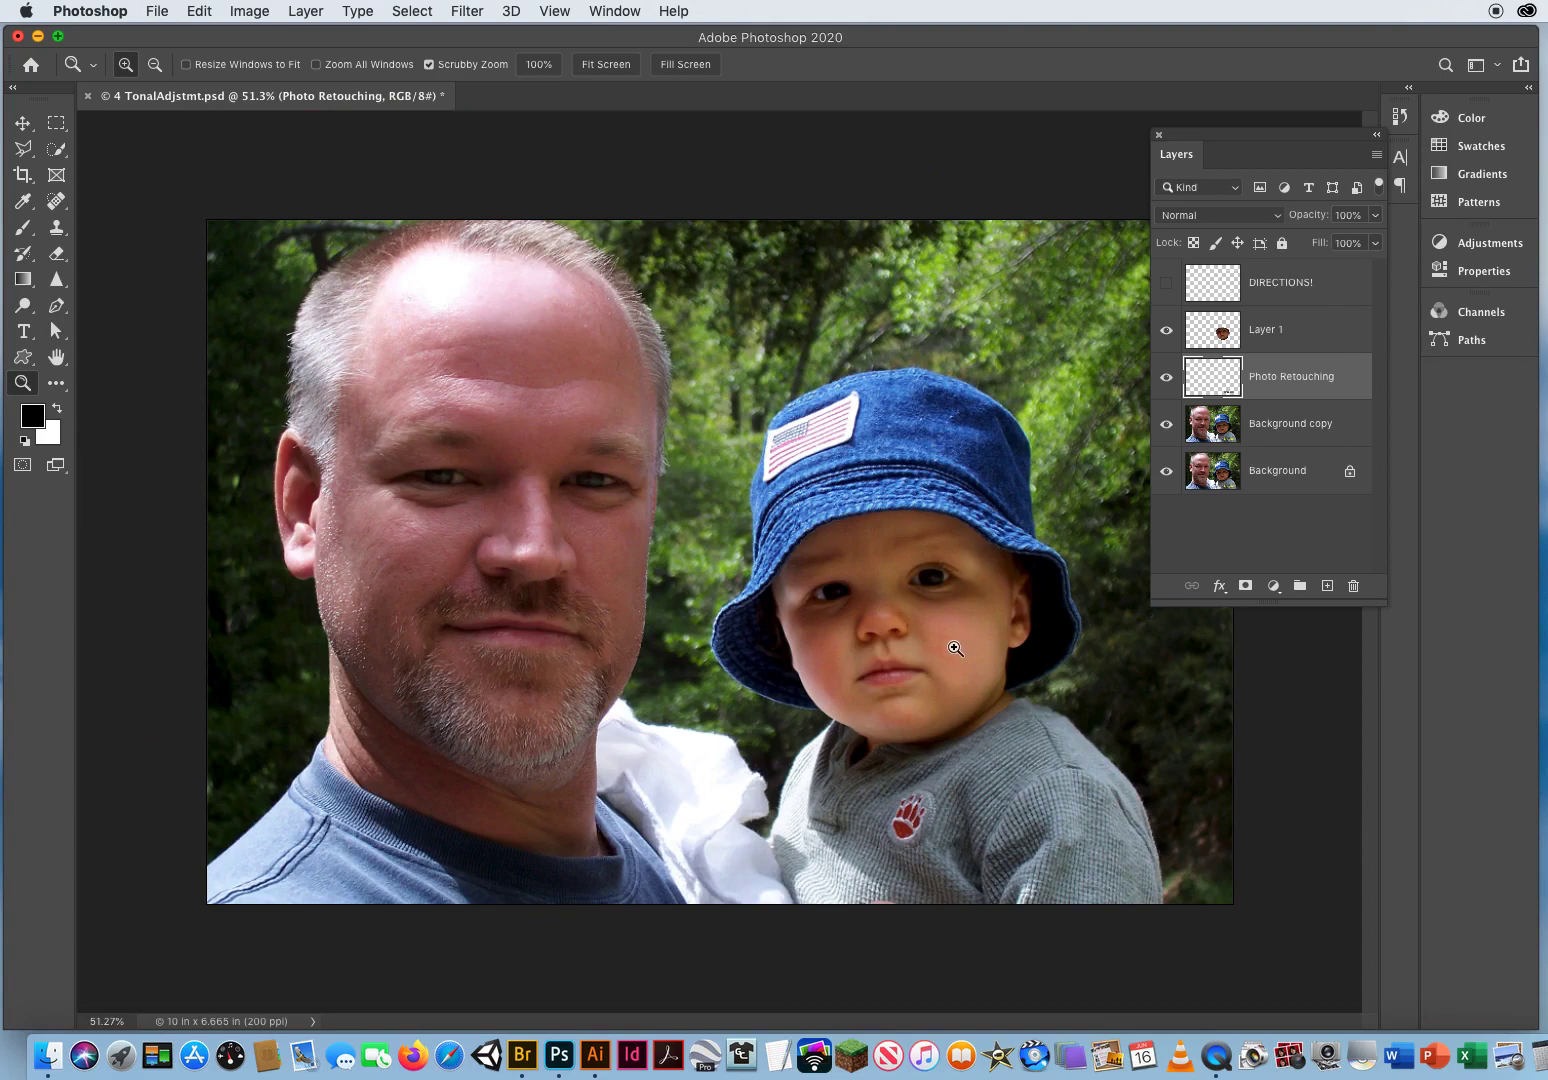
# Step: Show the DIRECTIONS! layer, drag it to the trash, and shift the Layers panel left
pyautogui.click(1167, 283)
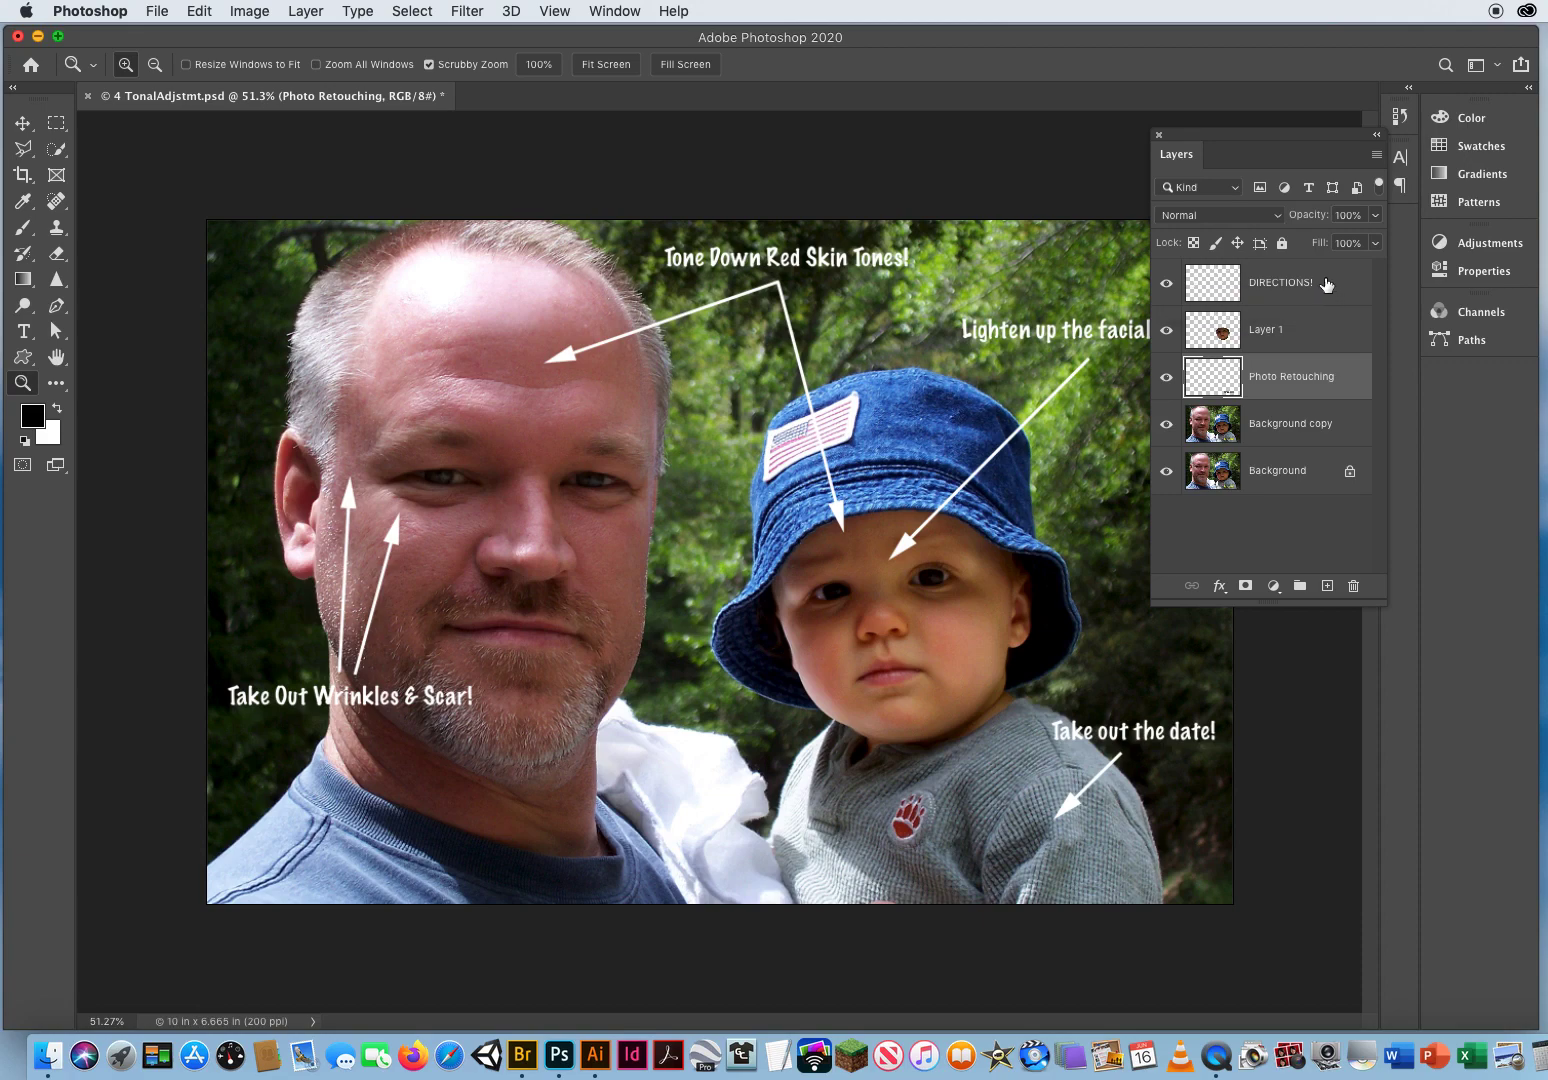
pyautogui.moveTo(1327, 288); pyautogui.dragTo(1353, 593)
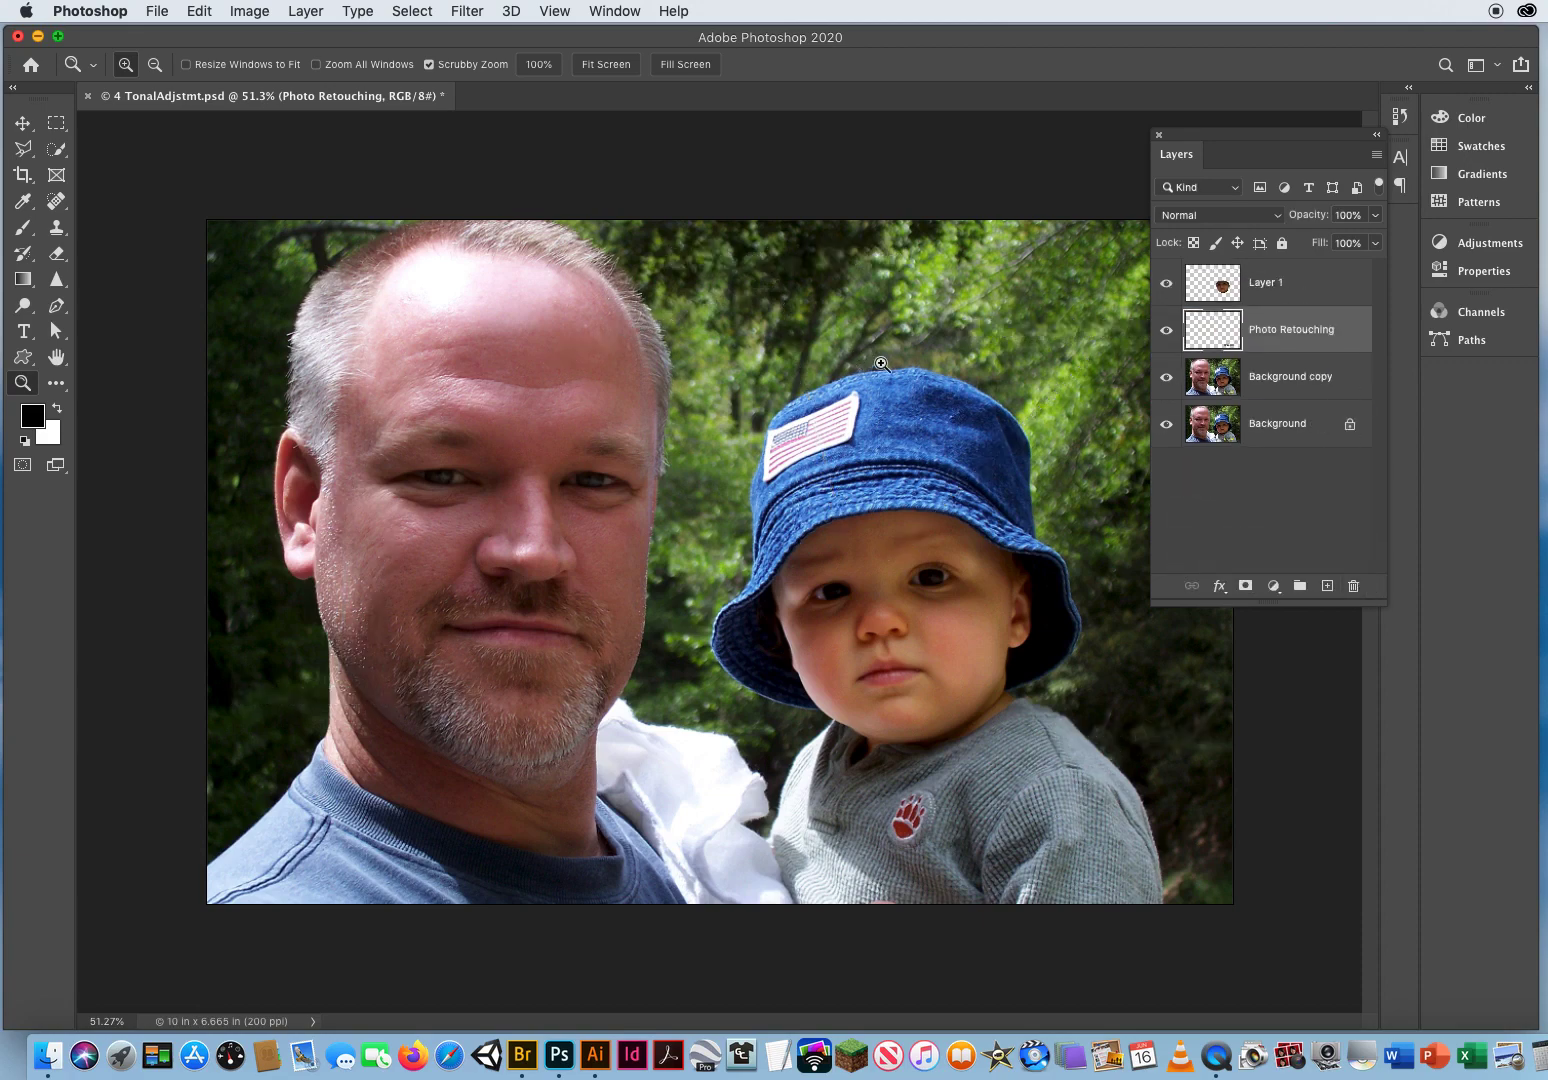
pyautogui.click(22, 122)
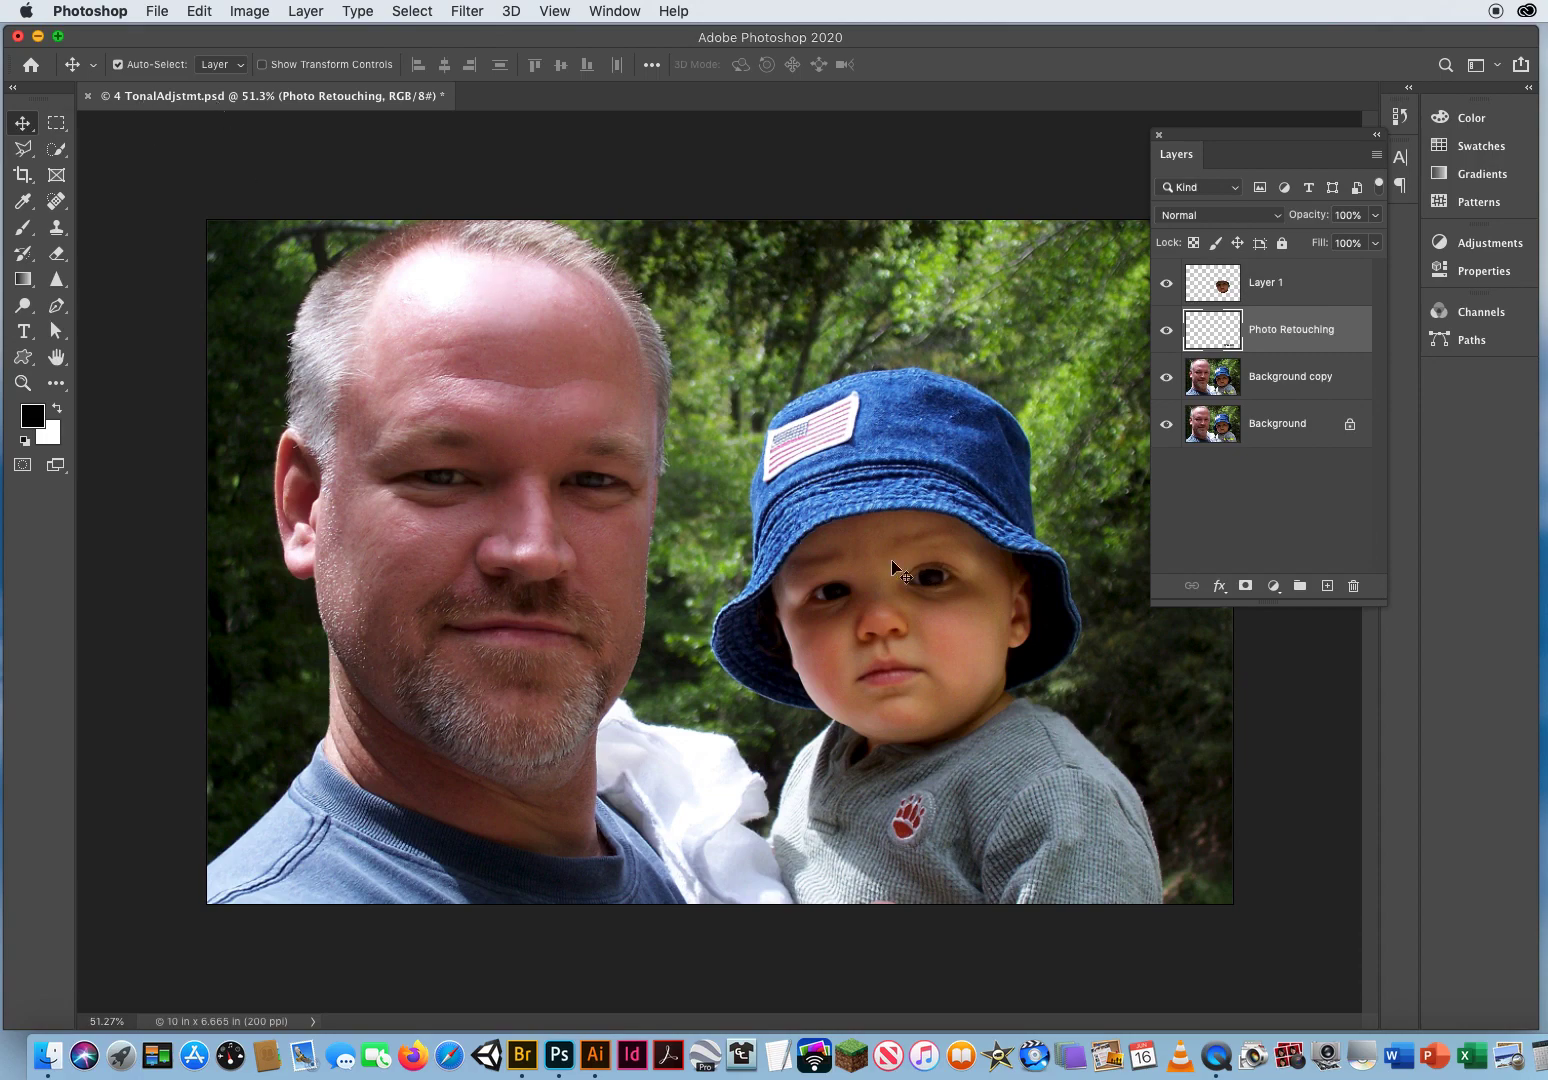
pyautogui.moveTo(1204, 140); pyautogui.dragTo(1144, 142)
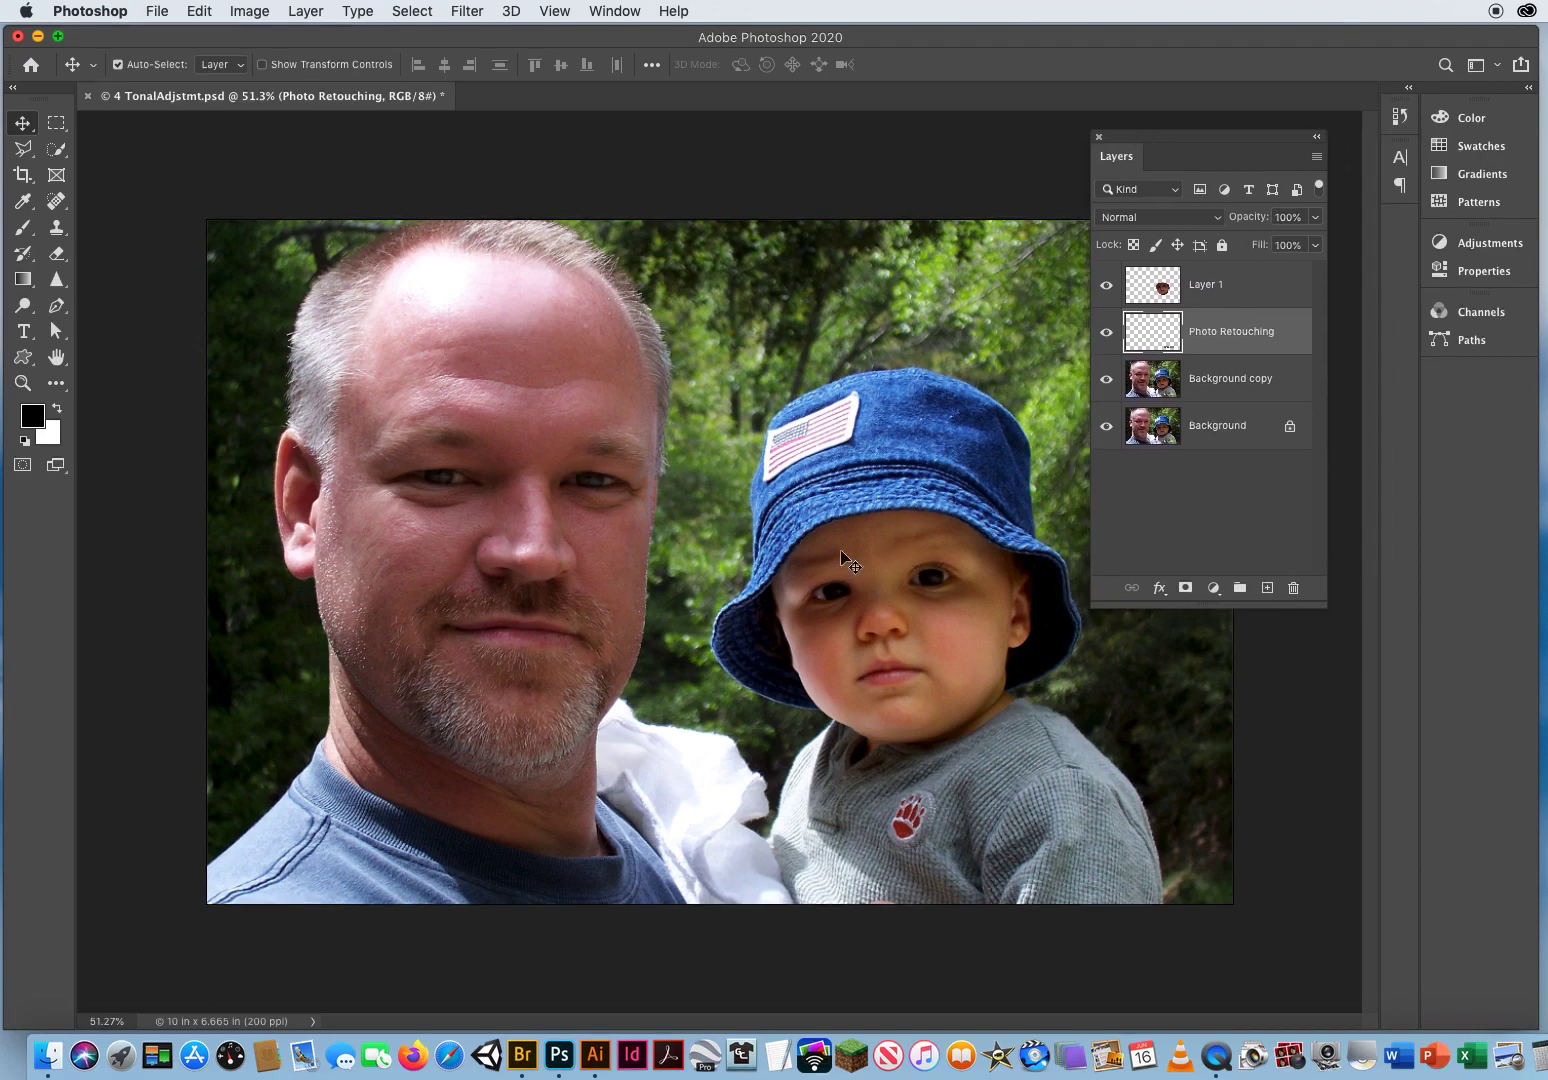